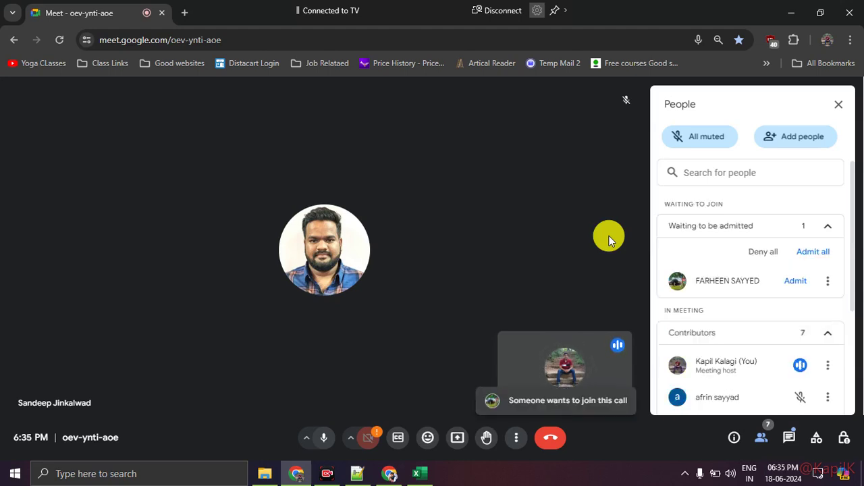
Admit the waiting participant to the Google Meet call and check the in-call messages
{"action": "left_click", "coordinate": [796, 290]}
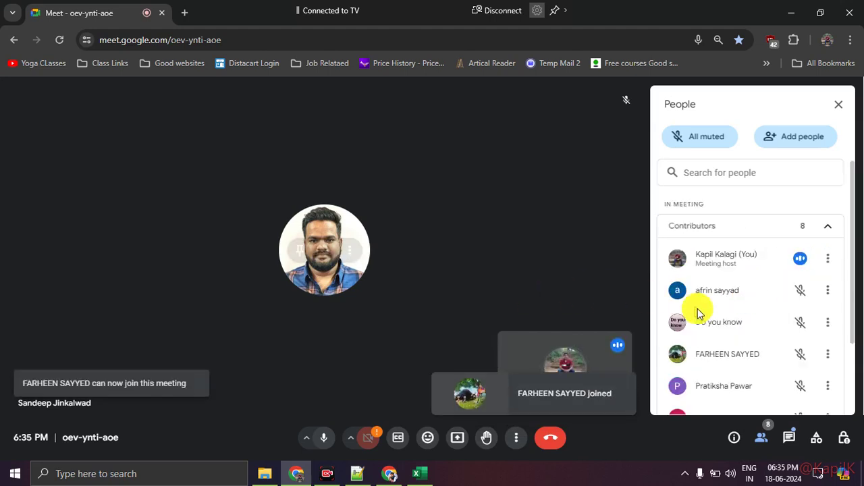
{"action": "scroll", "coordinate": [726, 317], "scroll_direction": "down", "scroll_amount": 2}
{"action": "scroll", "coordinate": [728, 321], "scroll_direction": "up", "scroll_amount": 2}
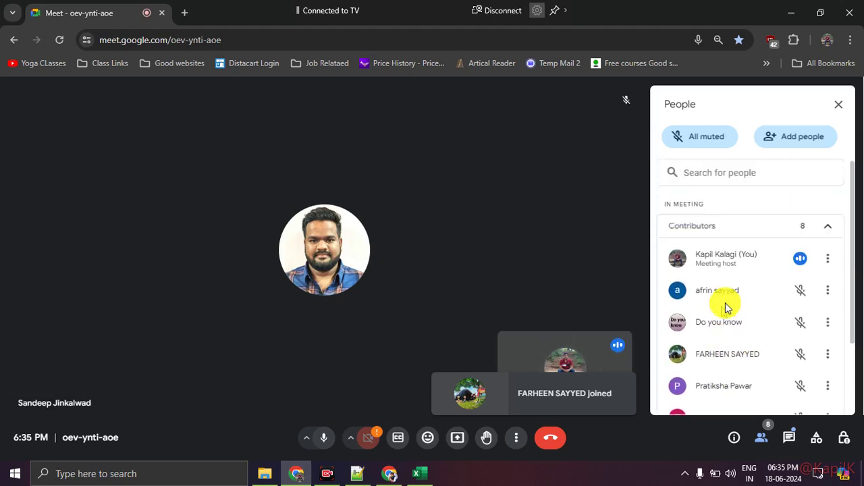
{"action": "left_click", "coordinate": [788, 446]}
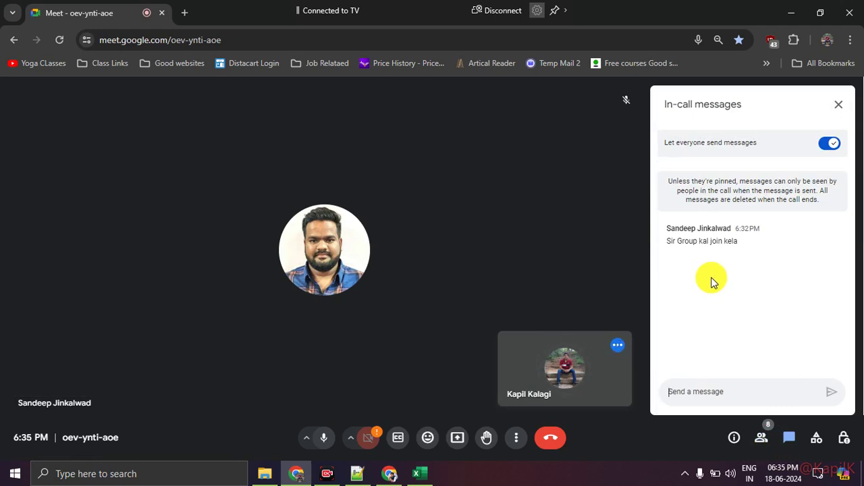
{"action": "left_click", "coordinate": [837, 105]}
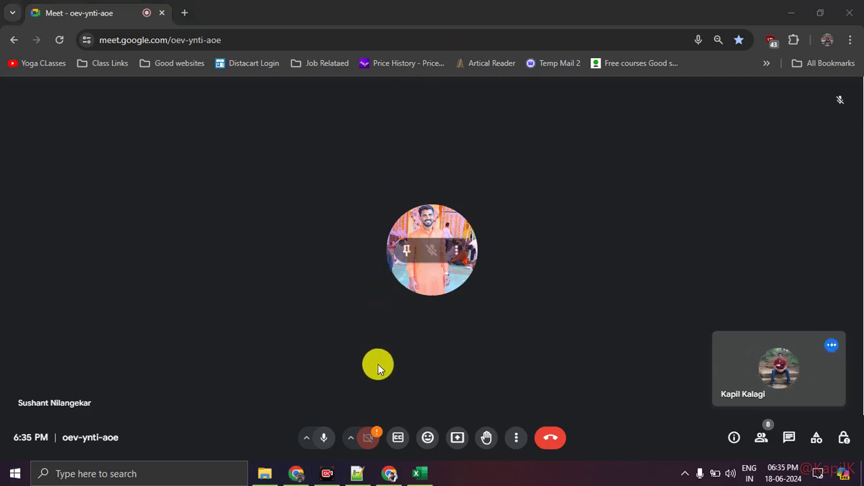
Switch to the Day 6 class work workbook in Excel and show the What-If Analysis options on the Scanario Manager sheet
{"action": "left_click", "coordinate": [420, 473]}
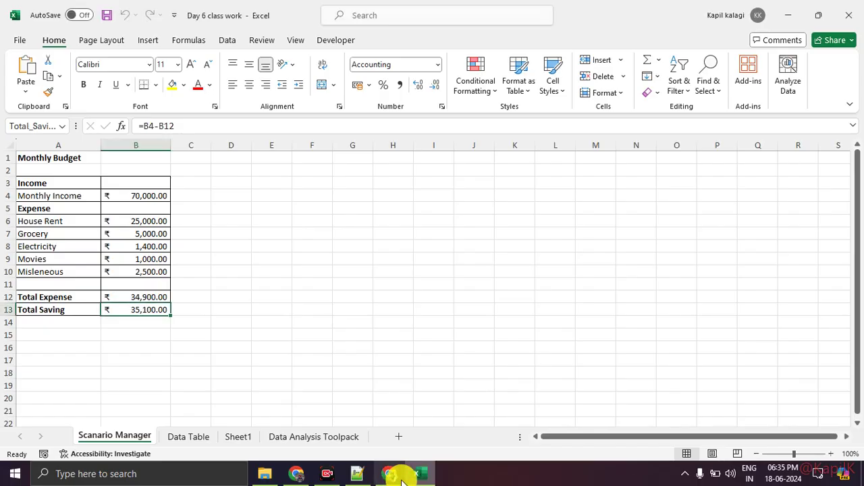
{"action": "mouse_move", "coordinate": [397, 474]}
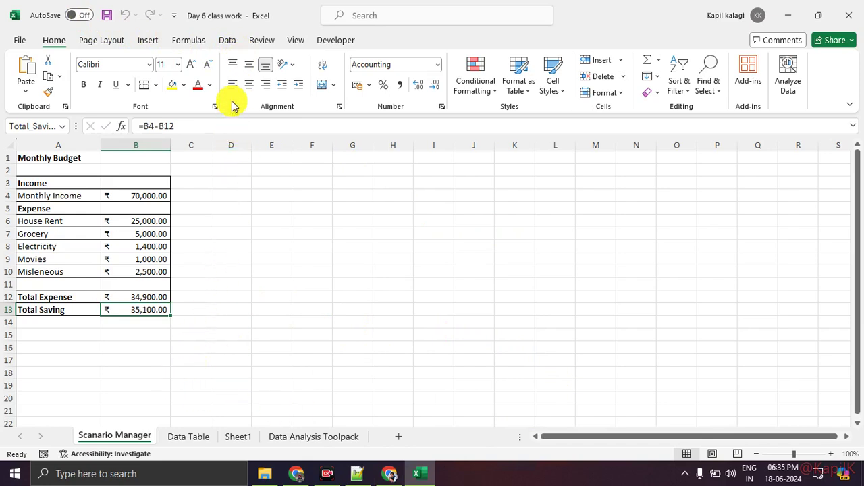
{"action": "left_click", "coordinate": [228, 40]}
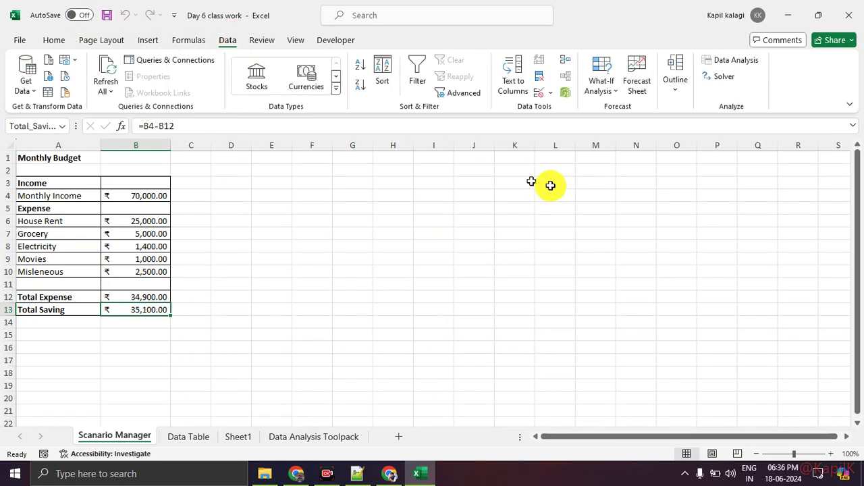
{"action": "left_click", "coordinate": [605, 90]}
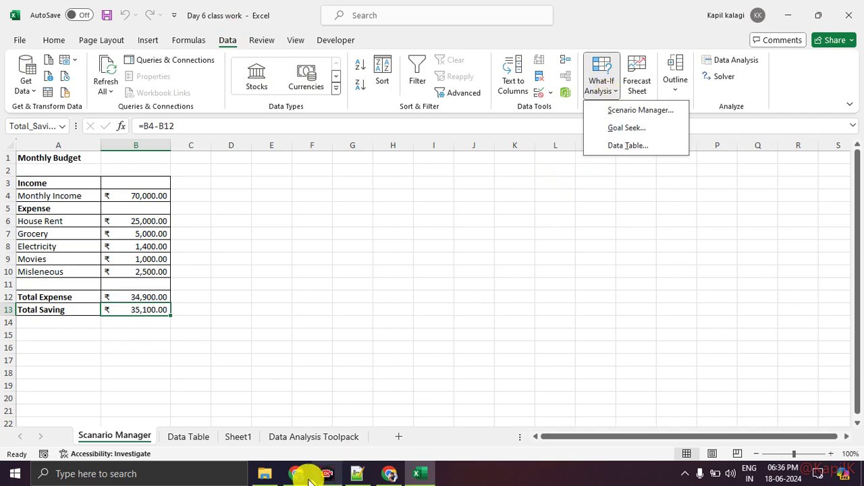
Launch ZoomIt from the Excel Class folder in File Explorer and return to the Excel workbook
{"action": "left_click", "coordinate": [265, 474]}
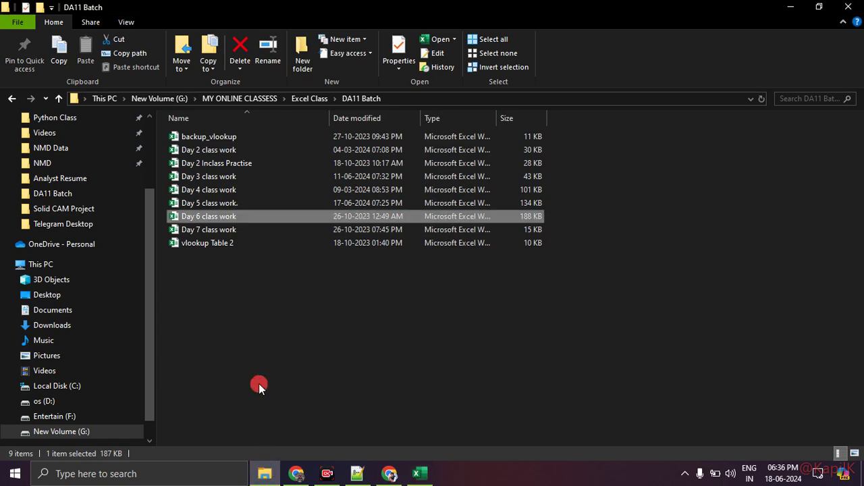
{"action": "left_click", "coordinate": [319, 99]}
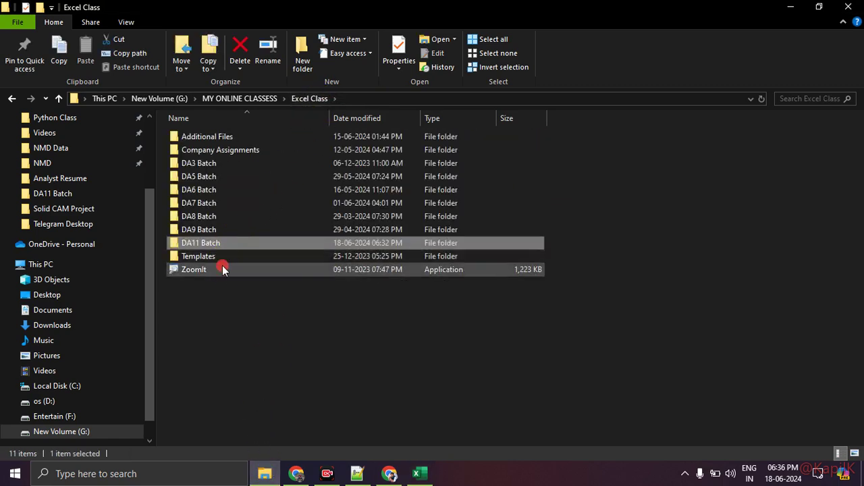
{"action": "left_click", "coordinate": [222, 265]}
{"action": "key", "text": "alt+Tab"}
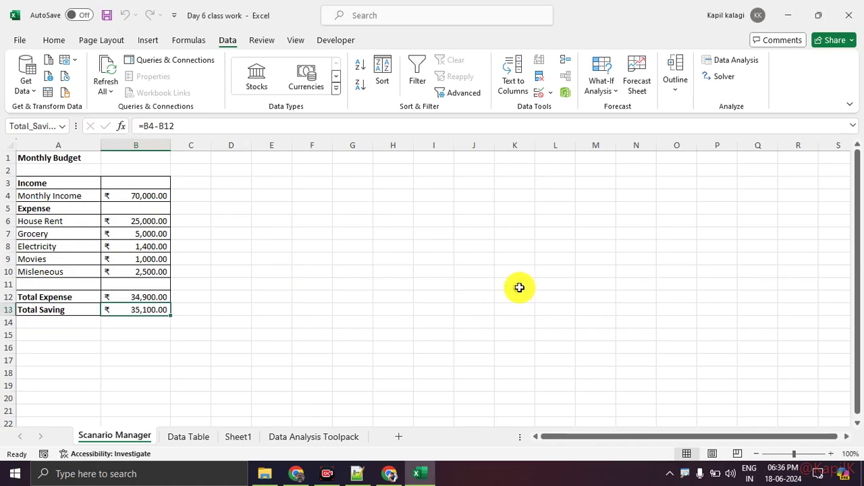
{"action": "left_click", "coordinate": [291, 474]}
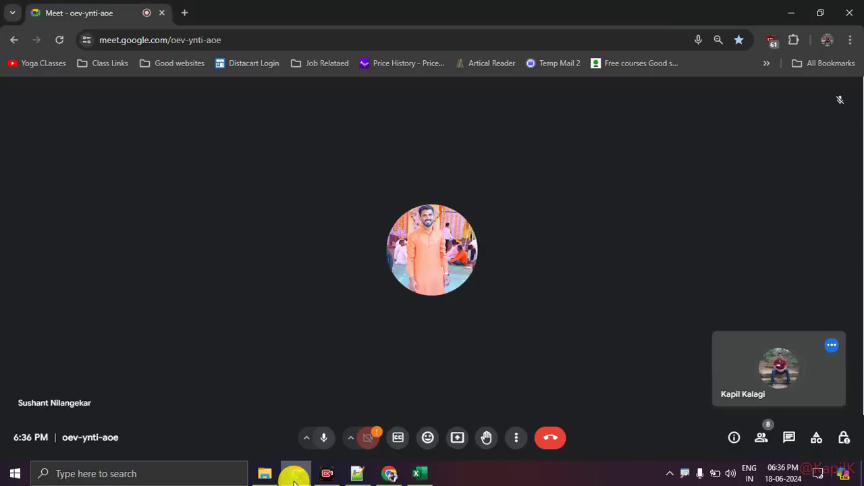
{"action": "left_click", "coordinate": [419, 475]}
{"action": "left_click", "coordinate": [420, 476]}
{"action": "left_click", "coordinate": [420, 475]}
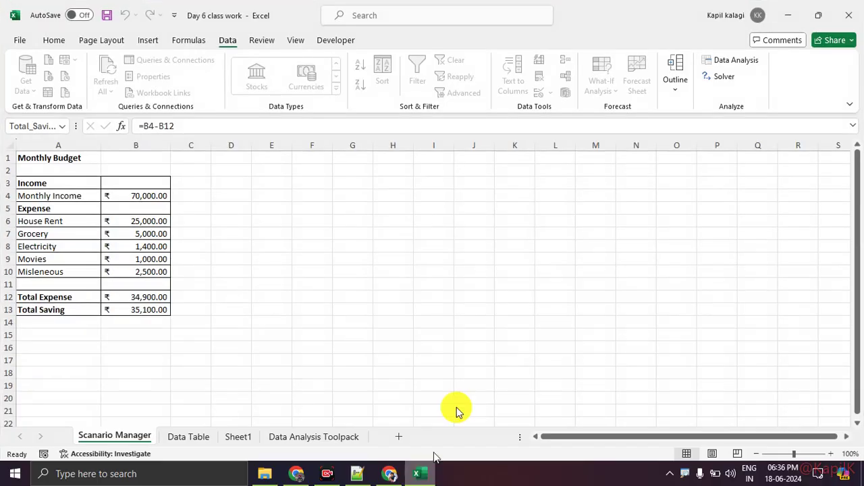
{"action": "left_click", "coordinate": [608, 87]}
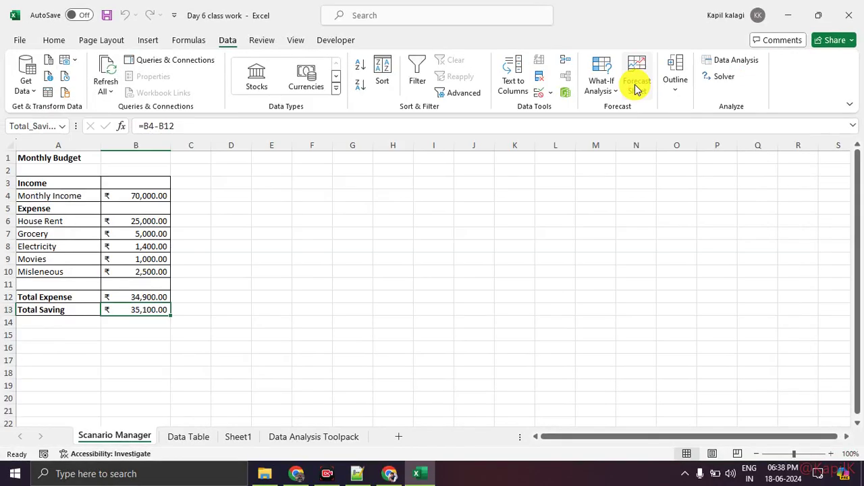
Switch to the Google Meet call and admit the waiting participant while the microphone is temporarily muted
{"action": "left_click", "coordinate": [297, 473]}
{"action": "left_click", "coordinate": [319, 437]}
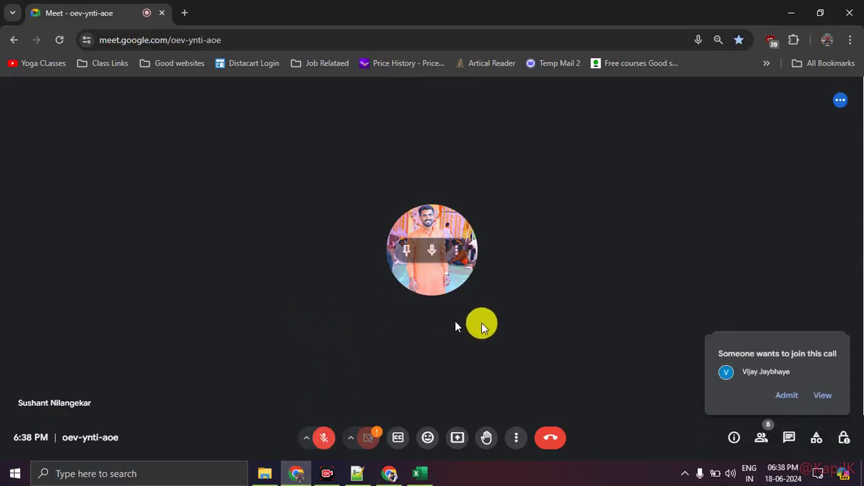
{"action": "left_click", "coordinate": [784, 396]}
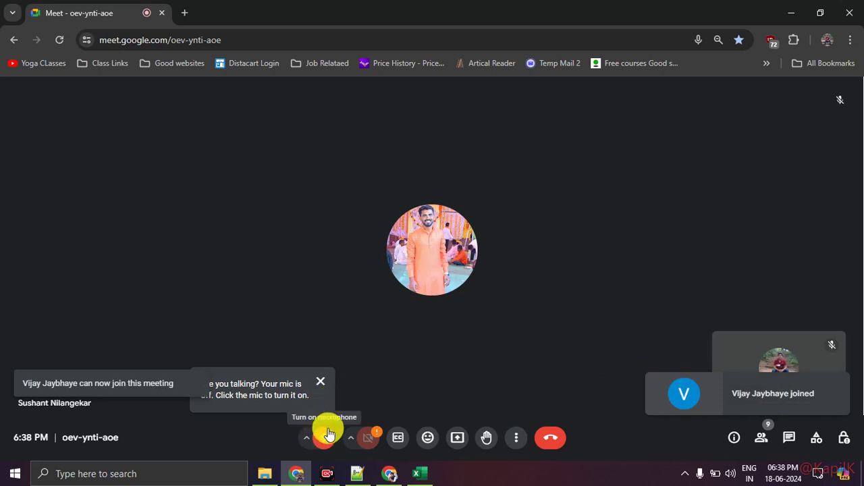
{"action": "left_click", "coordinate": [325, 437]}
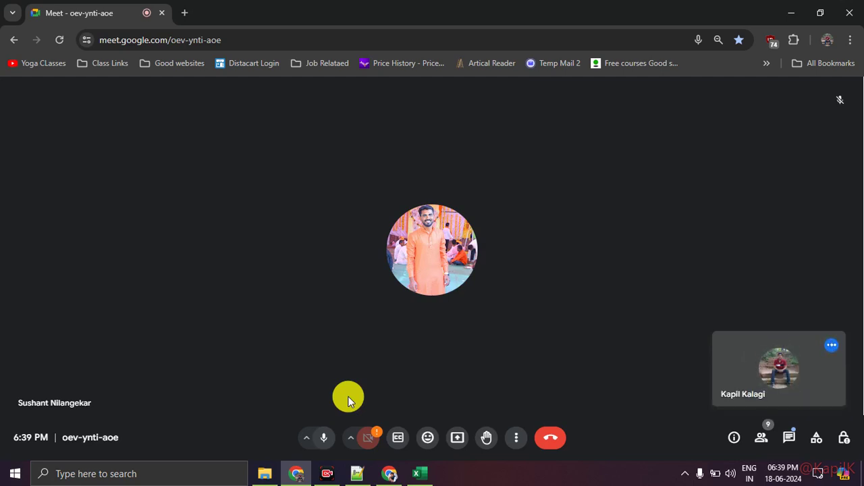
Present the entire screen in the Meet call and hide the screen-sharing notice
{"action": "left_click", "coordinate": [453, 442]}
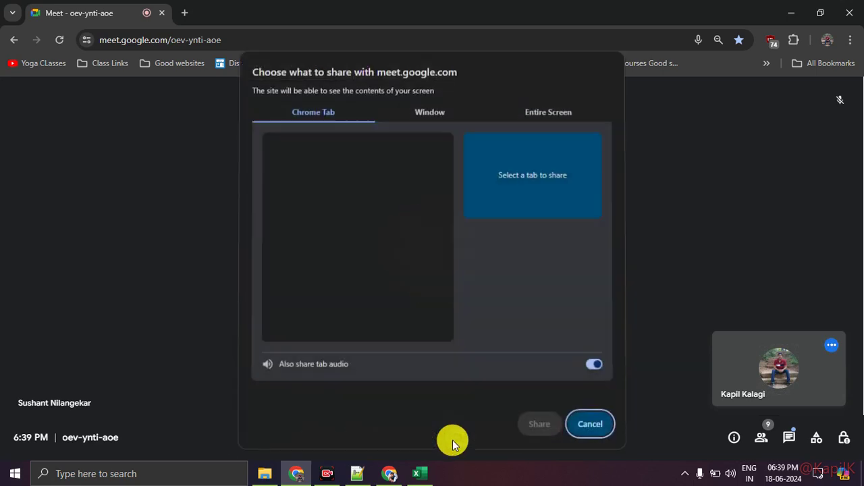
{"action": "left_click", "coordinate": [541, 106]}
{"action": "left_click", "coordinate": [410, 228]}
{"action": "left_click", "coordinate": [539, 423]}
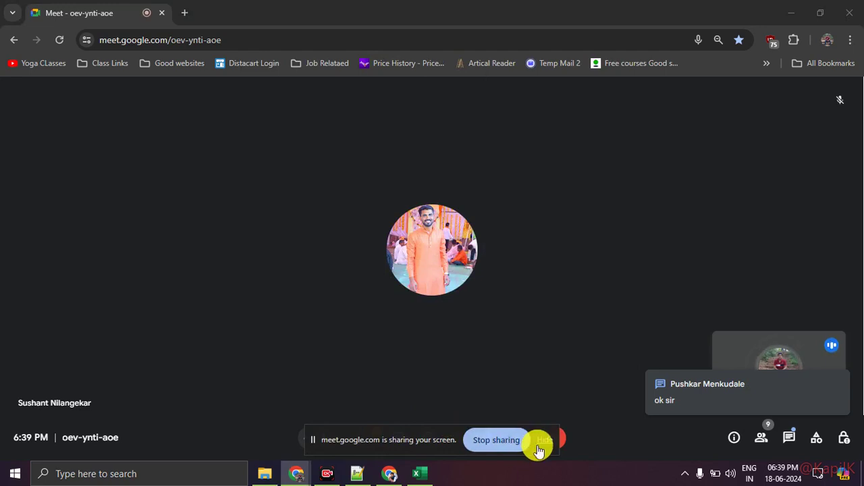
{"action": "left_click", "coordinate": [544, 441]}
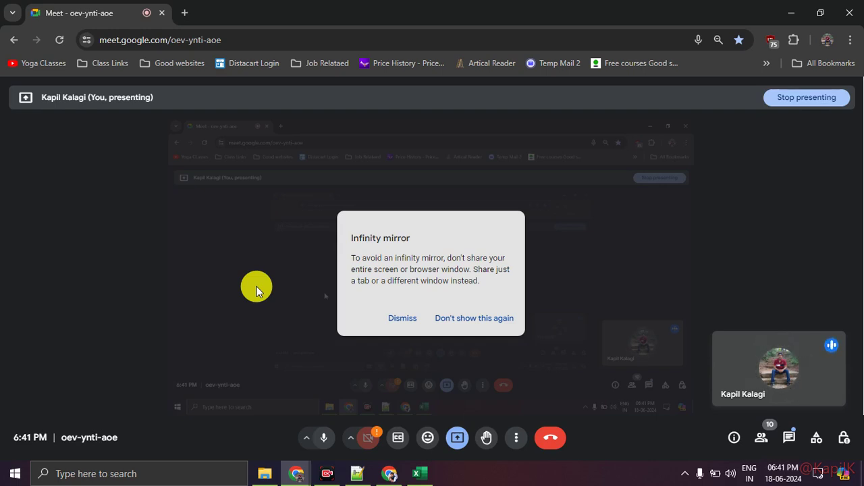
Switch to the Excel workbook and examine the Monthly Budget title and the Monthly Income entry
{"action": "left_click", "coordinate": [419, 474]}
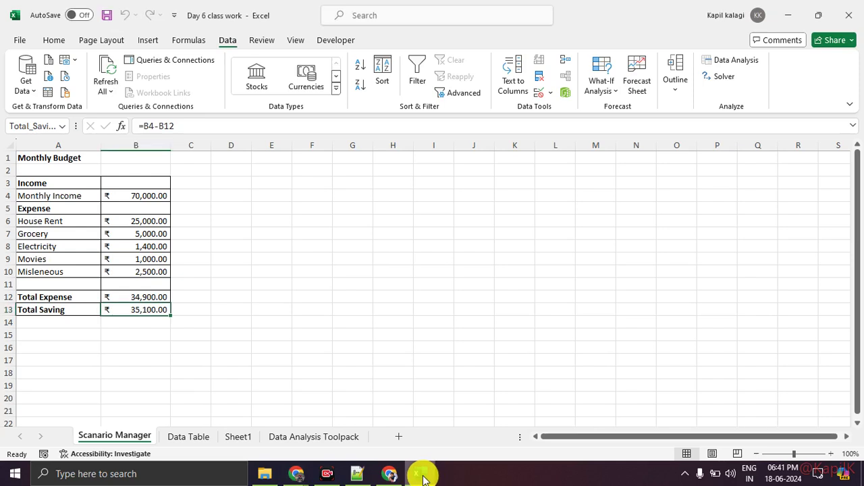
{"action": "left_click", "coordinate": [129, 359]}
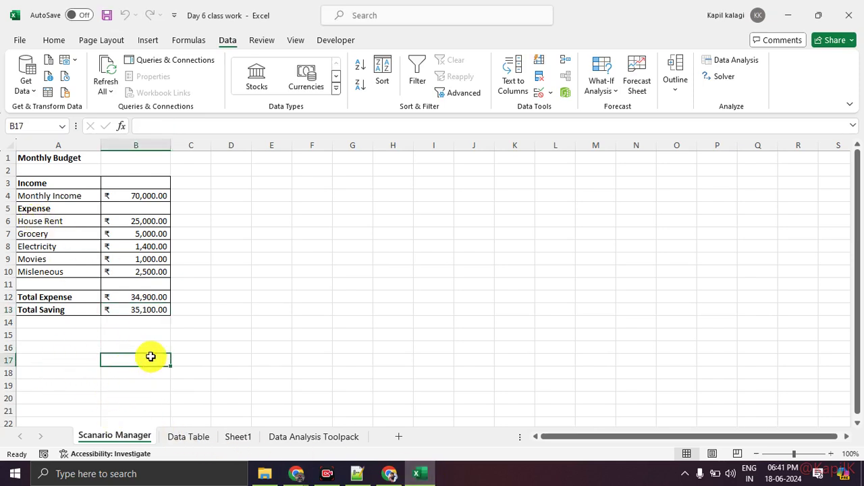
{"action": "left_click", "coordinate": [56, 162]}
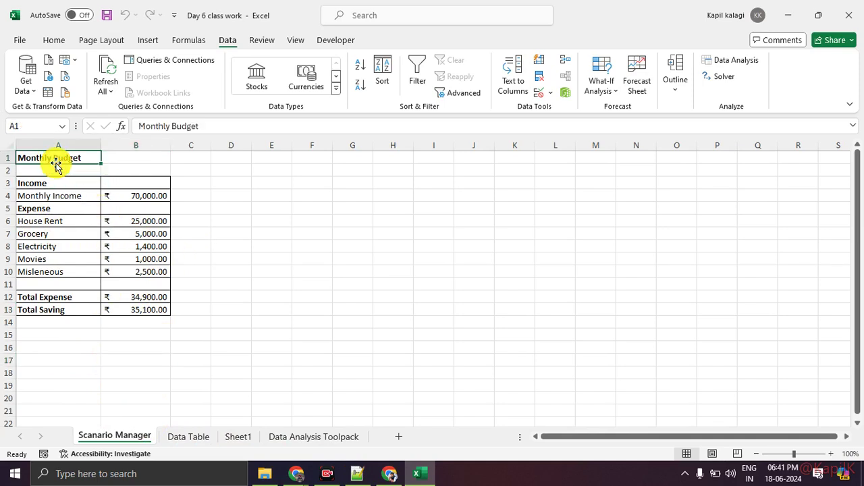
{"action": "left_click", "coordinate": [48, 196]}
{"action": "left_click", "coordinate": [150, 197]}
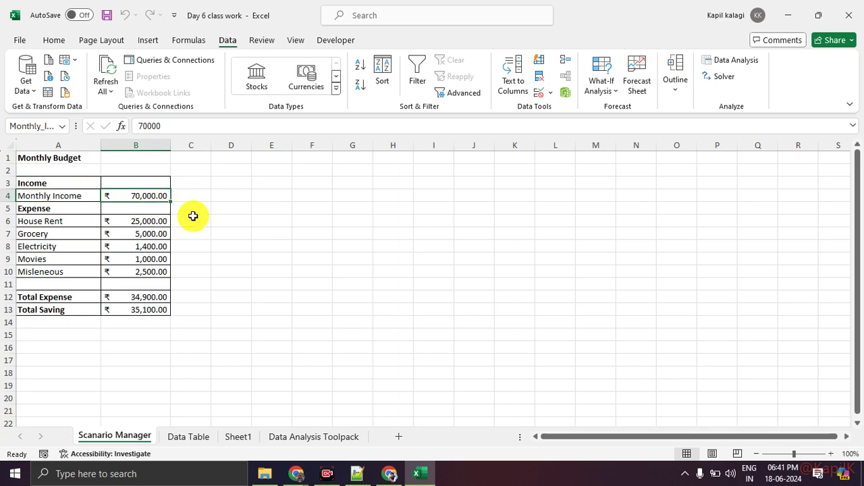
Examine each expense amount from House Rent to Misleneous and the Total Expense and Total Saving formulas in column B
{"action": "left_click", "coordinate": [154, 223]}
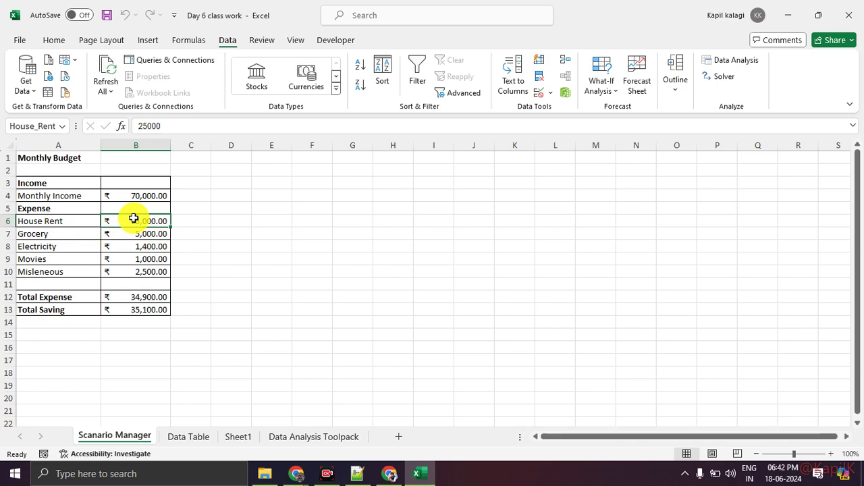
{"action": "key", "text": "Down"}
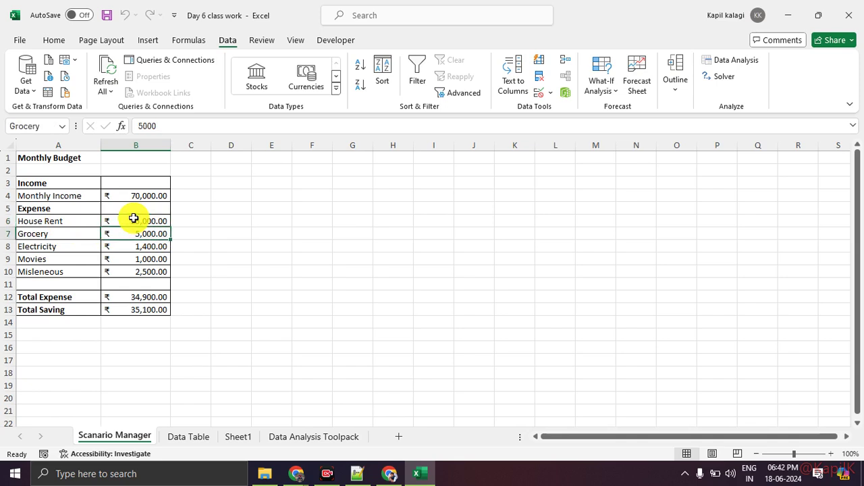
{"action": "key", "text": "Down"}
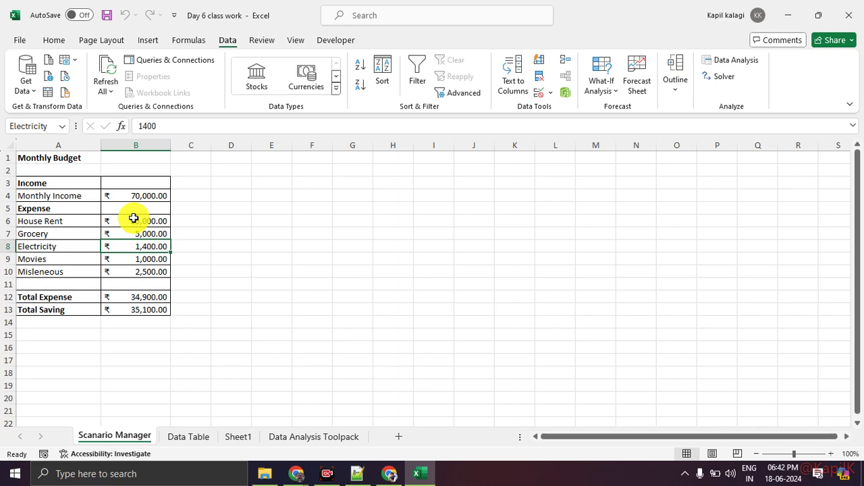
{"action": "key", "text": "Down"}
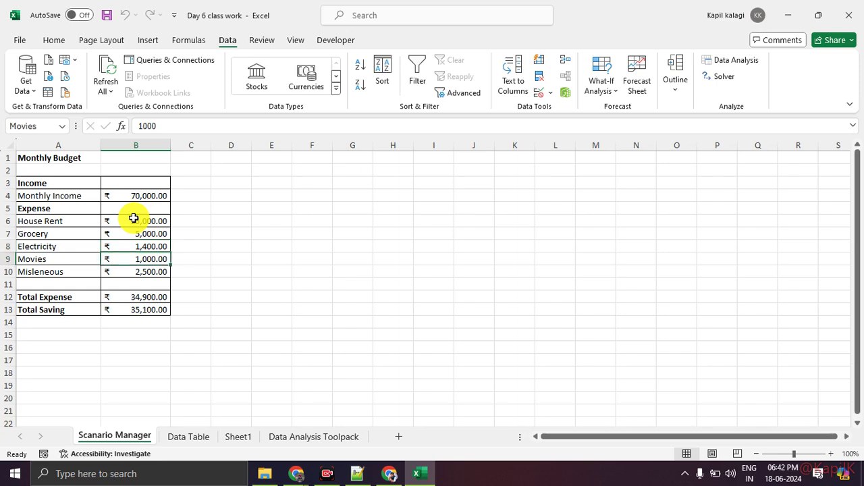
{"action": "key", "text": "Down"}
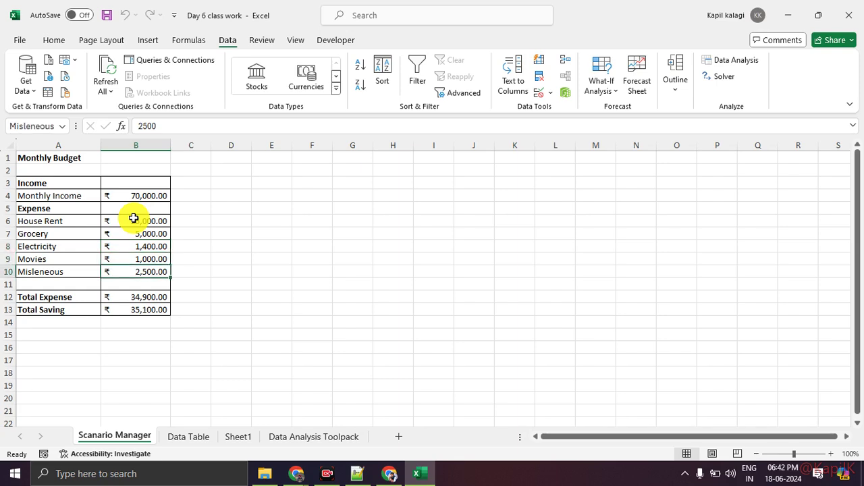
{"action": "key", "text": "Down"}
{"action": "key", "text": "Down"}
{"action": "key", "text": "Down"}
{"action": "key", "text": "Up"}
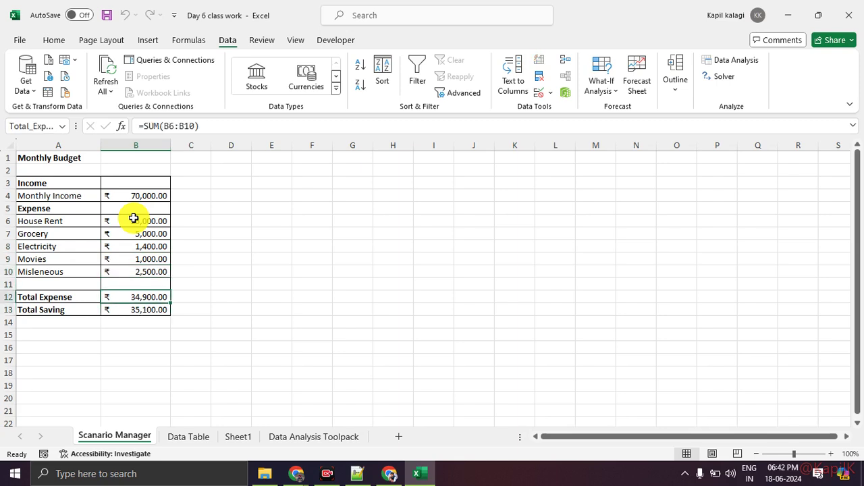
{"action": "key", "text": "Down"}
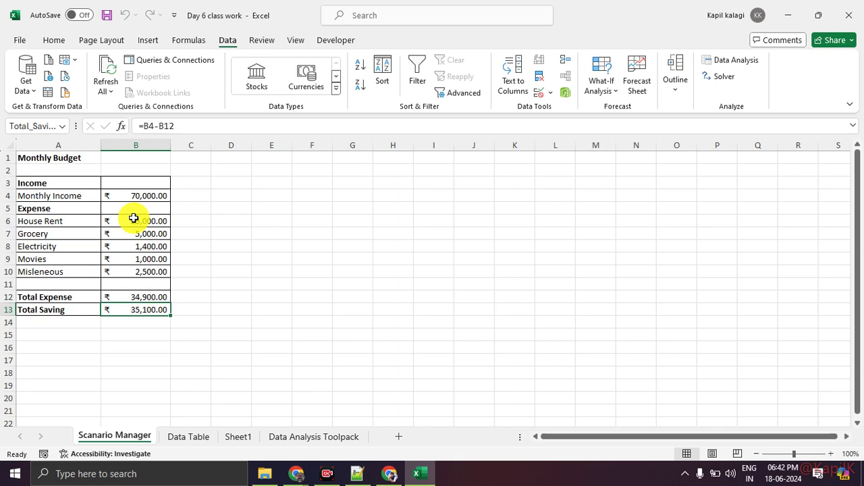
Widen the empty columns C and D beside the budget and select B13:D13 across the Total Saving row
{"action": "left_click", "coordinate": [197, 197]}
{"action": "left_click", "coordinate": [236, 193]}
{"action": "left_click_drag", "start_coordinate": [211, 144], "coordinate": [277, 144]}
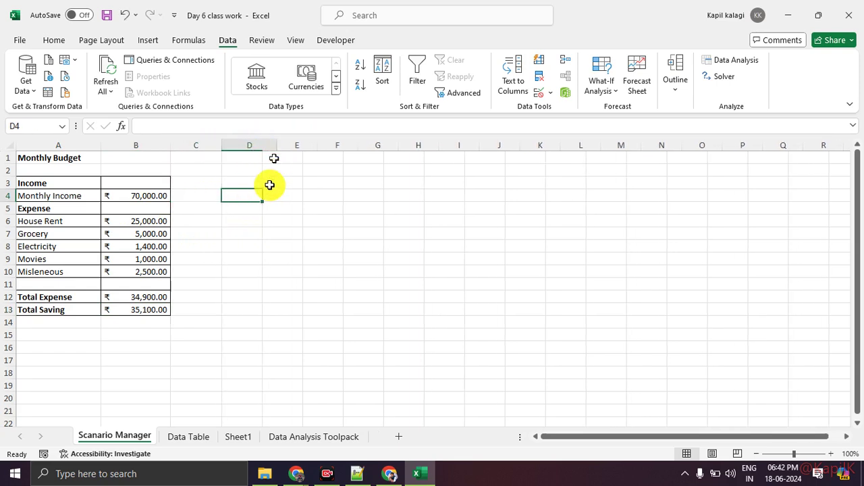
{"action": "left_click_drag", "start_coordinate": [112, 312], "coordinate": [245, 309]}
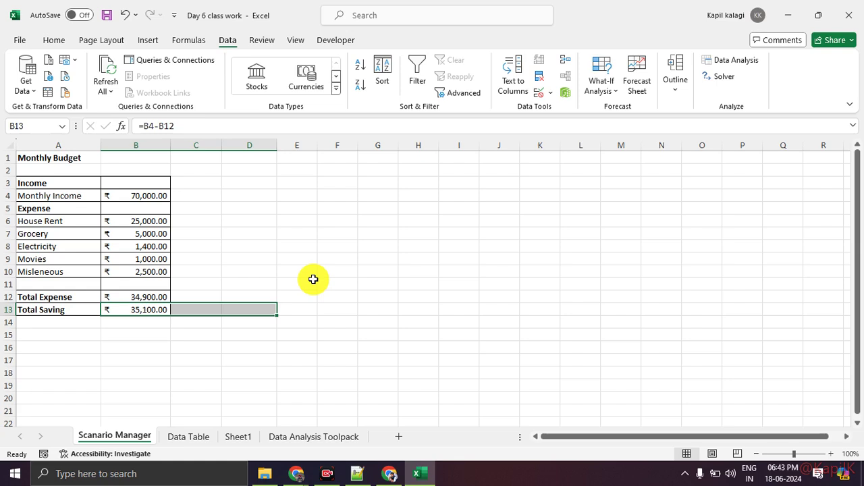
Select the empty cell E11 and open the Scenario Manager for the budget sheet
{"action": "left_click", "coordinate": [305, 283]}
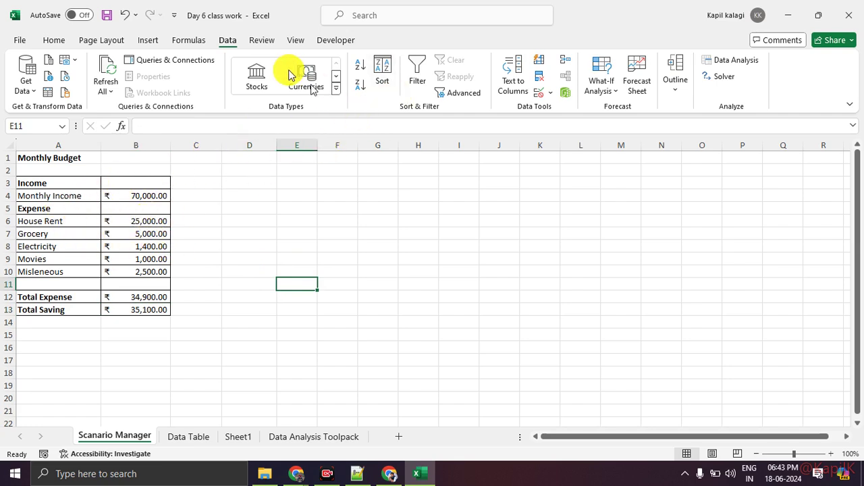
{"action": "left_click", "coordinate": [601, 95]}
{"action": "left_click", "coordinate": [608, 111]}
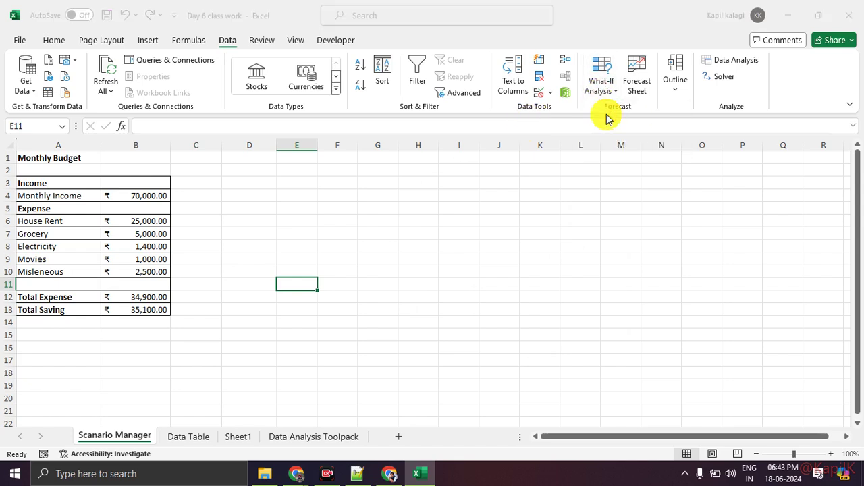
Delete the existing scenarios budget_in_mumbai, budget_in_sangli and budget_in_pune, close the Scenario Manager and select the empty cell H13
{"action": "left_click_drag", "start_coordinate": [466, 154], "coordinate": [306, 121]}
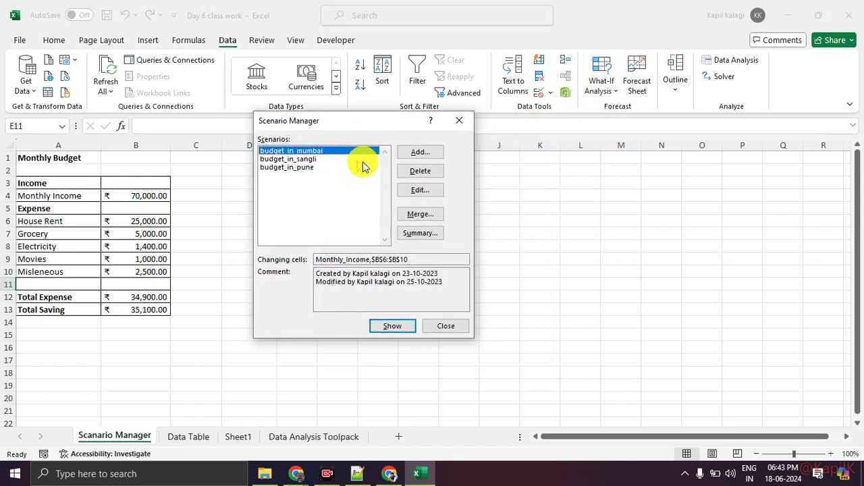
{"action": "left_click", "coordinate": [427, 171]}
{"action": "left_click", "coordinate": [428, 172]}
{"action": "left_click", "coordinate": [428, 172]}
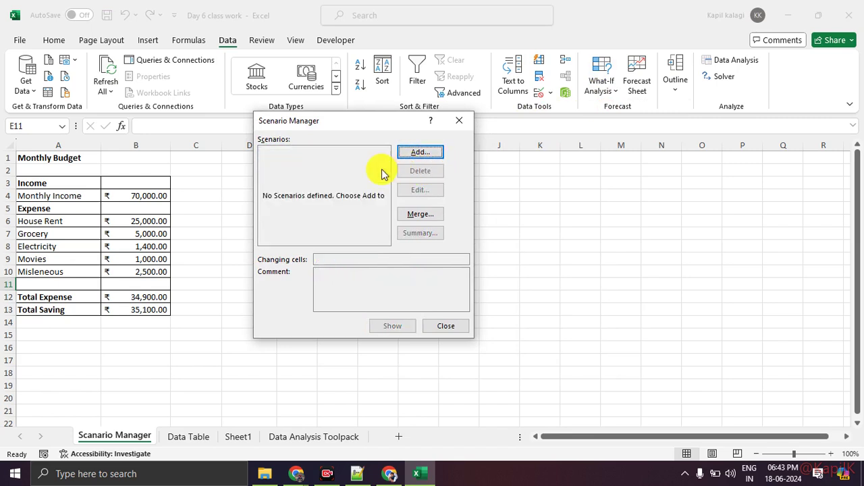
{"action": "left_click", "coordinate": [467, 124]}
{"action": "left_click", "coordinate": [424, 309]}
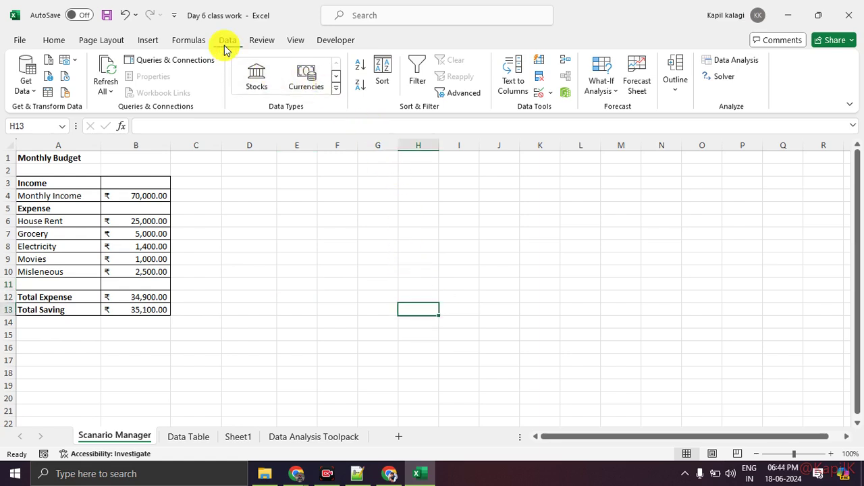
{"action": "left_click", "coordinate": [597, 87]}
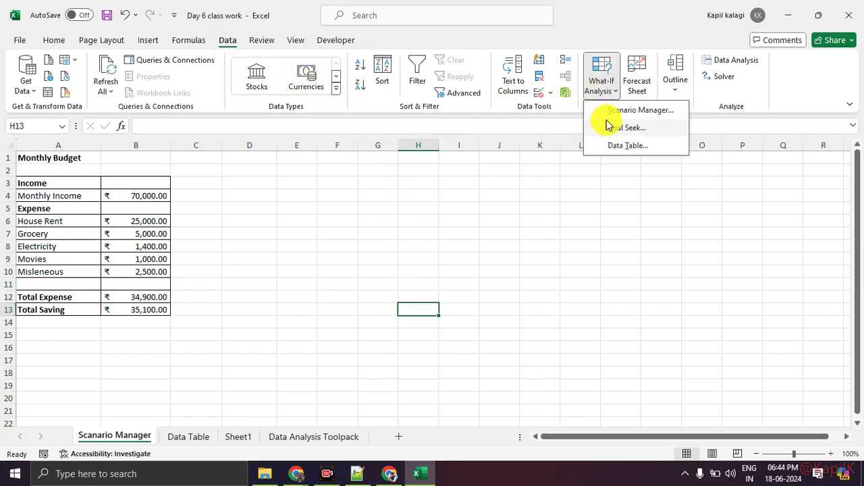
{"action": "left_click", "coordinate": [616, 110]}
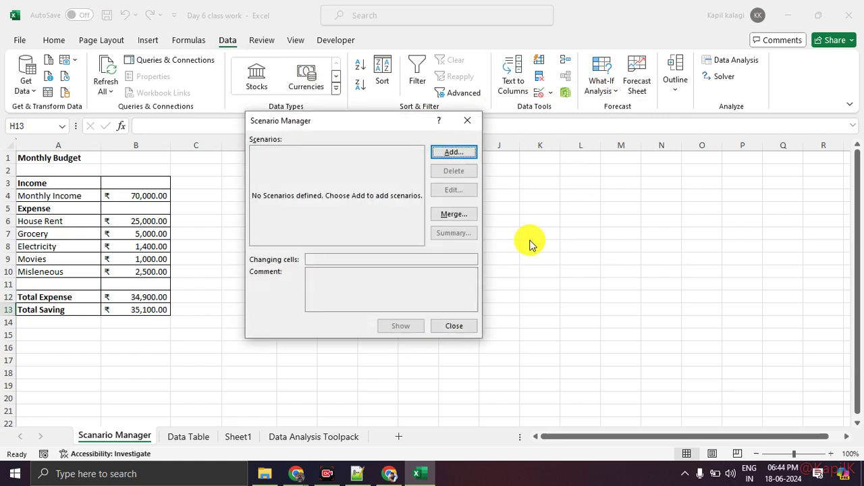
{"action": "mouse_move", "coordinate": [217, 21]}
{"action": "left_mouse_down"}
{"action": "mouse_move", "coordinate": [209, 35]}
{"action": "mouse_move", "coordinate": [246, 48]}
{"action": "mouse_move", "coordinate": [229, 32]}
{"action": "mouse_move", "coordinate": [498, 39]}
{"action": "mouse_move", "coordinate": [597, 67]}
{"action": "mouse_move", "coordinate": [585, 95]}
{"action": "mouse_move", "coordinate": [592, 63]}
{"action": "mouse_move", "coordinate": [581, 67]}
{"action": "mouse_move", "coordinate": [588, 116]}
{"action": "mouse_move", "coordinate": [636, 119]}
{"action": "mouse_move", "coordinate": [579, 119]}
{"action": "left_mouse_up"}
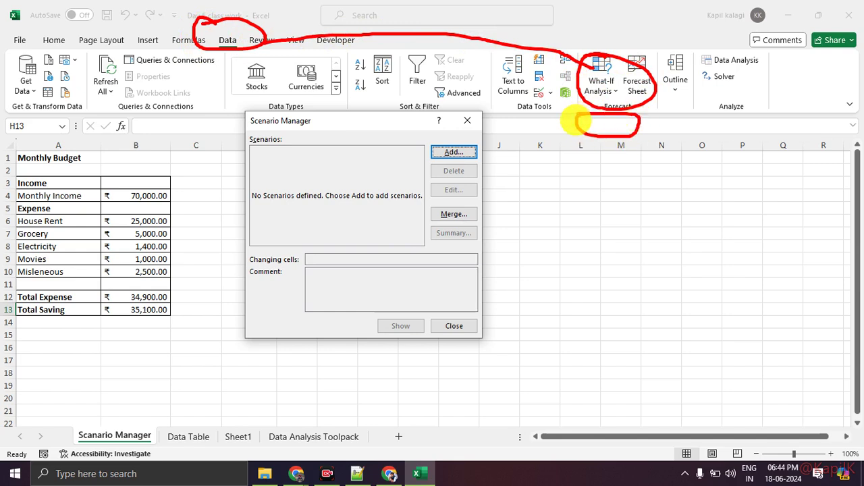
{"action": "mouse_move", "coordinate": [355, 107]}
{"action": "left_mouse_down"}
{"action": "mouse_move", "coordinate": [218, 119]}
{"action": "mouse_move", "coordinate": [330, 110]}
{"action": "mouse_move", "coordinate": [280, 107]}
{"action": "left_mouse_up"}
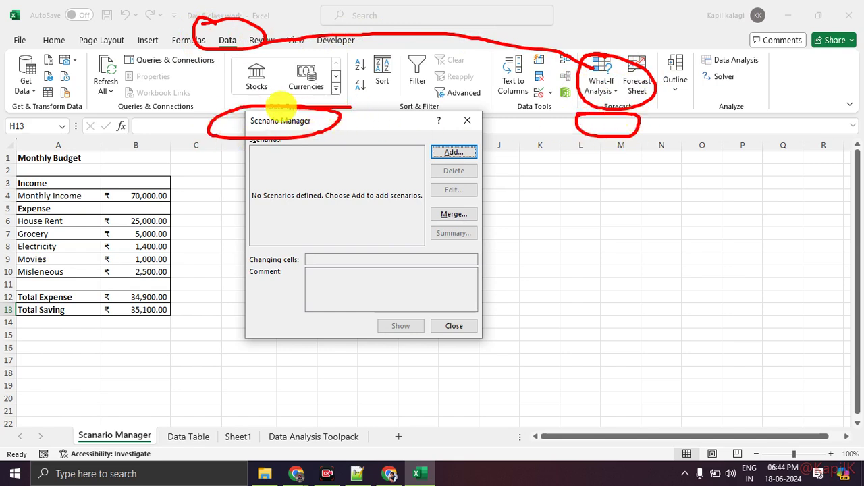
{"action": "key", "text": "Escape"}
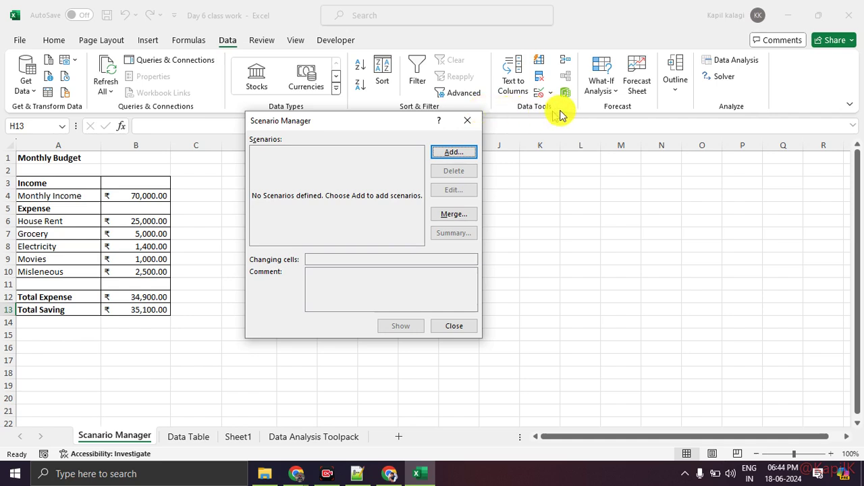
{"action": "left_click", "coordinate": [463, 120]}
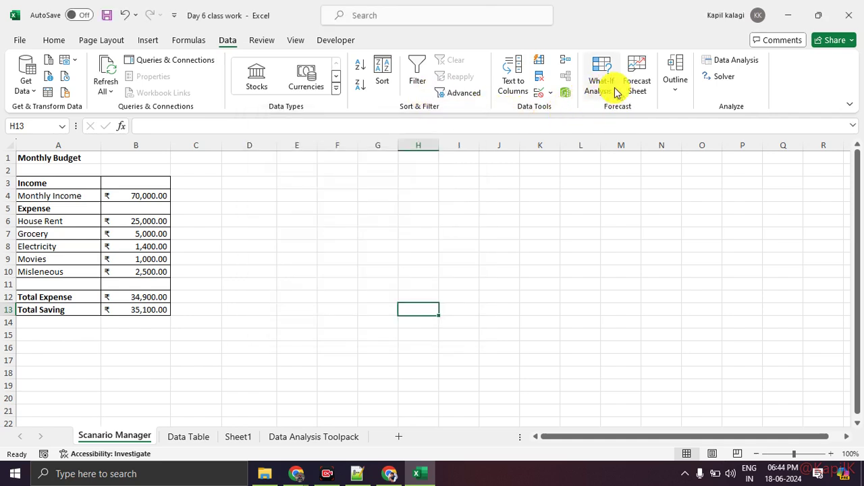
{"action": "left_click", "coordinate": [613, 87]}
{"action": "mouse_move", "coordinate": [648, 89]}
{"action": "left_mouse_down"}
{"action": "mouse_move", "coordinate": [603, 110]}
{"action": "mouse_move", "coordinate": [692, 101]}
{"action": "mouse_move", "coordinate": [665, 105]}
{"action": "left_mouse_up"}
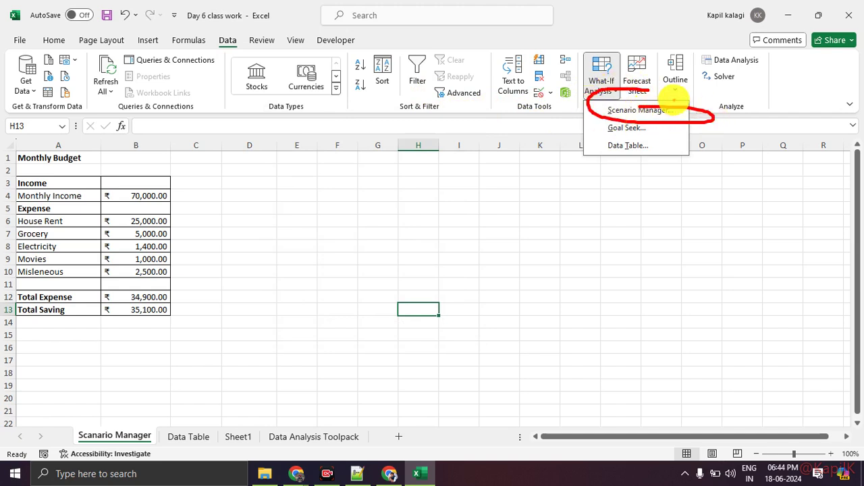
{"action": "key", "text": "Escape"}
Open the Scenario Manager and begin adding a scenario named job_in_pune
{"action": "left_click", "coordinate": [612, 87]}
{"action": "left_click", "coordinate": [619, 110]}
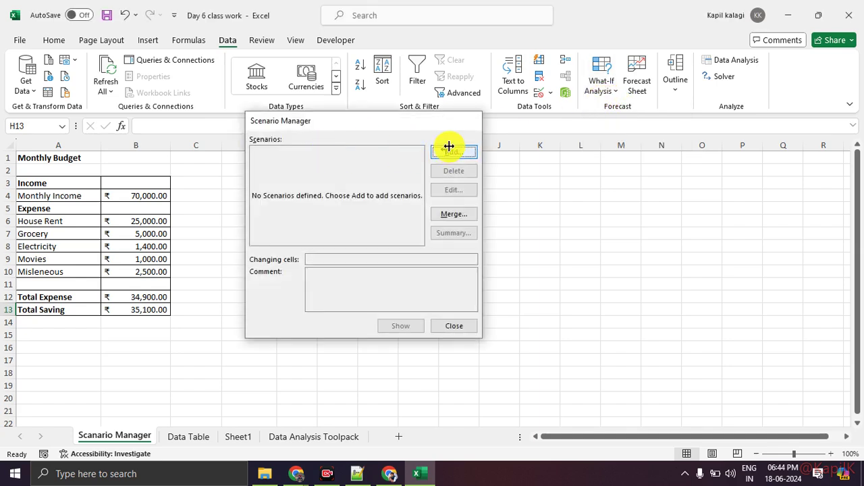
{"action": "left_click", "coordinate": [449, 149]}
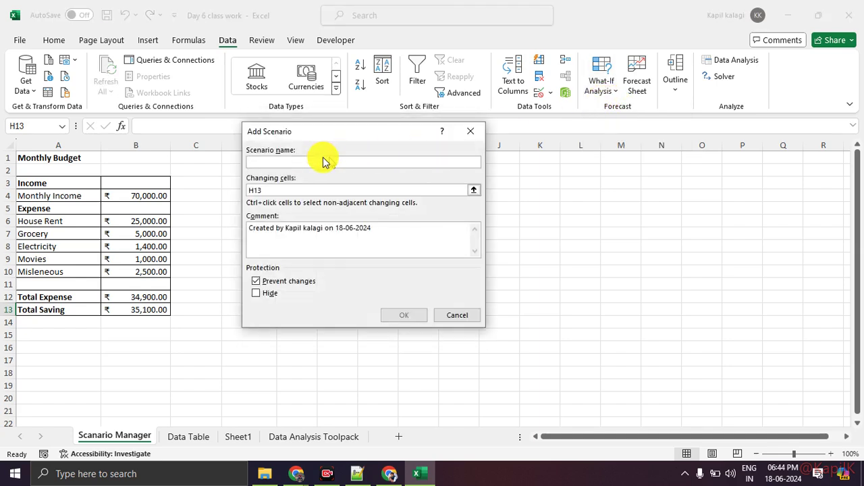
{"action": "type", "text": "job_in_pune"}
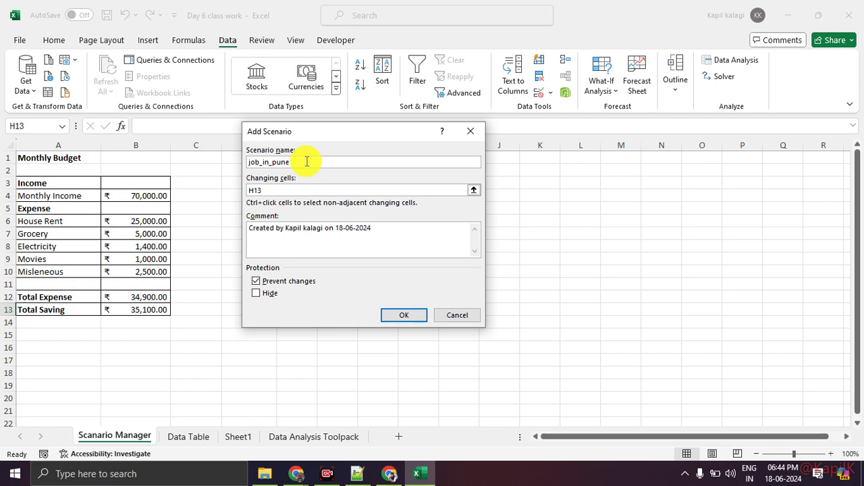
Correct the new scenario's name to Job_in_pune
{"action": "key", "text": "BackSpace"}
{"action": "key", "text": "BackSpace"}
{"action": "key", "text": "BackSpace"}
{"action": "key", "text": "BackSpace"}
{"action": "key", "text": "BackSpace"}
{"action": "key", "text": "BackSpace"}
{"action": "key", "text": "BackSpace"}
{"action": "key", "text": "BackSpace"}
{"action": "key", "text": "BackSpace"}
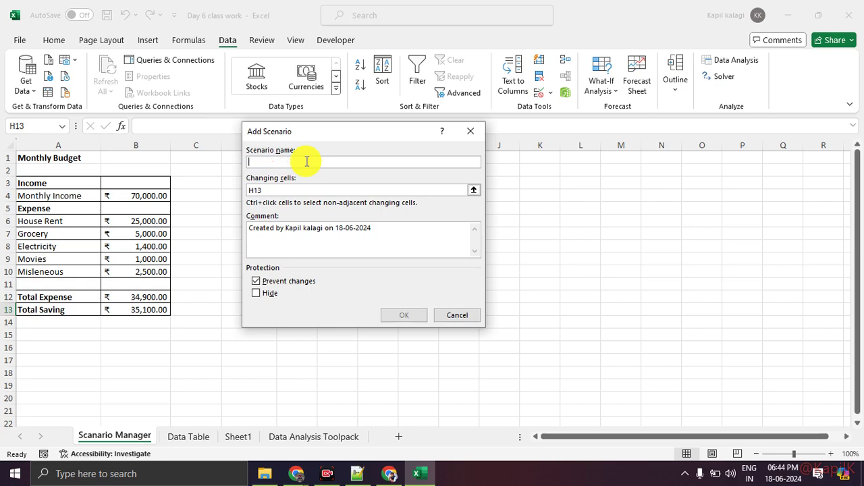
{"action": "type", "text": "JObinPune"}
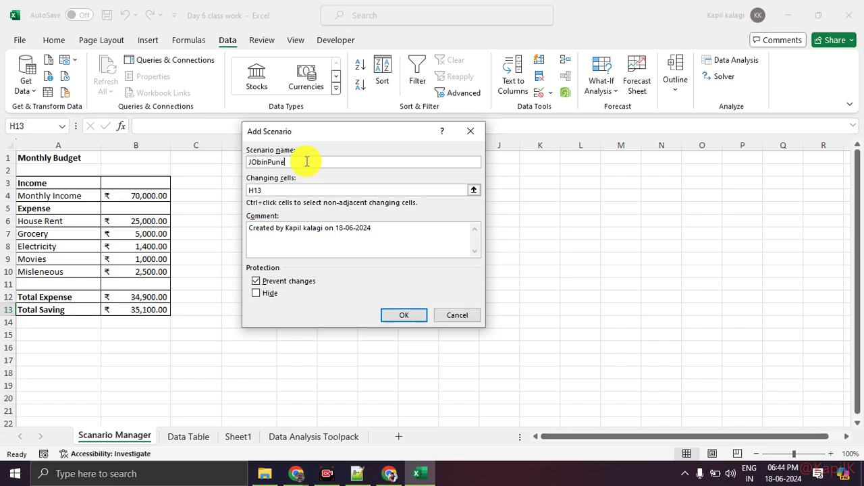
{"action": "key", "text": "BackSpace"}
{"action": "key", "text": "BackSpace"}
{"action": "key", "text": "BackSpace"}
{"action": "key", "text": "BackSpace"}
{"action": "key", "text": "BackSpace"}
{"action": "key", "text": "BackSpace"}
{"action": "type", "text": "b_in_pune"}
Set the changing cells of Job_in_pune to B4 and B6:B10 and continue to its scenario values
{"action": "left_click", "coordinate": [278, 191]}
{"action": "key", "text": "BackSpace"}
{"action": "key", "text": "BackSpace"}
{"action": "key", "text": "BackSpace"}
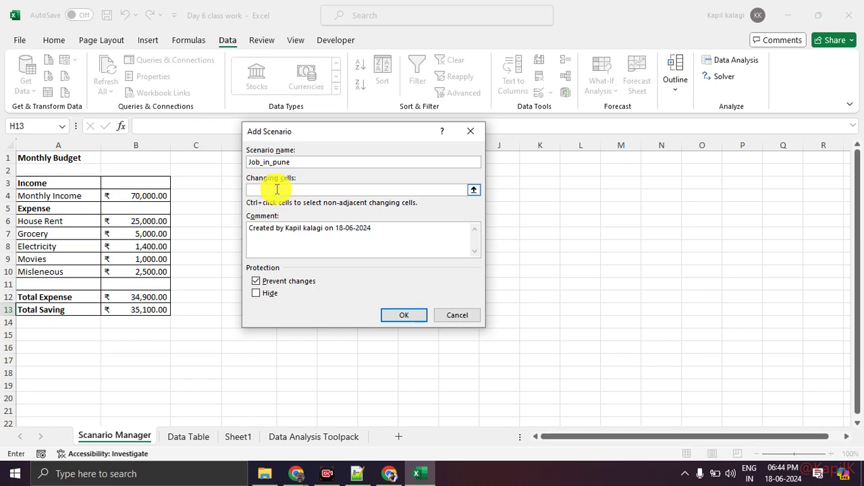
{"action": "left_click", "coordinate": [156, 195]}
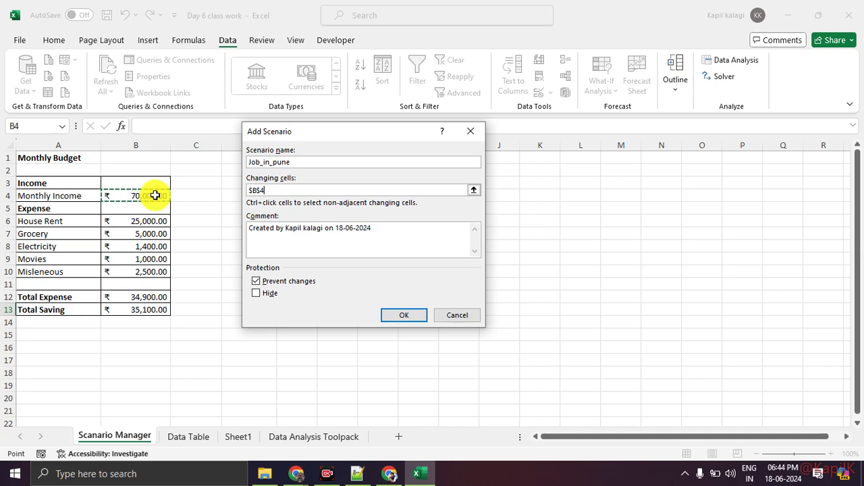
{"action": "type", "text": ","}
{"action": "left_click_drag", "start_coordinate": [163, 222], "coordinate": [155, 271]}
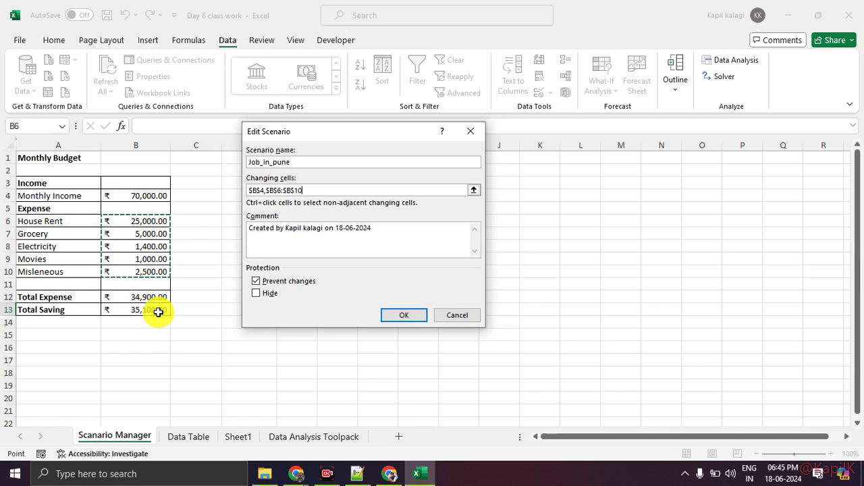
{"action": "left_click", "coordinate": [409, 320]}
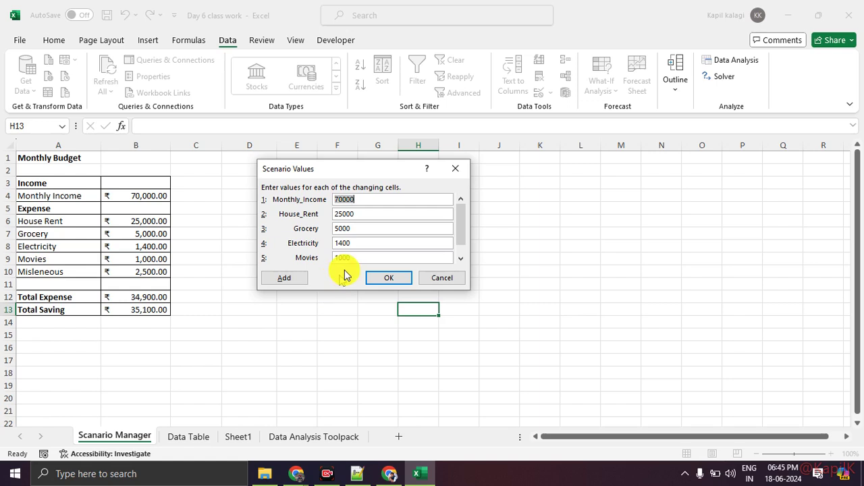
Check the Job_in_pune values from Monthly_Income to Misleneous against the budget and save the scenario with the existing amounts
{"action": "left_click_drag", "start_coordinate": [356, 170], "coordinate": [421, 167]}
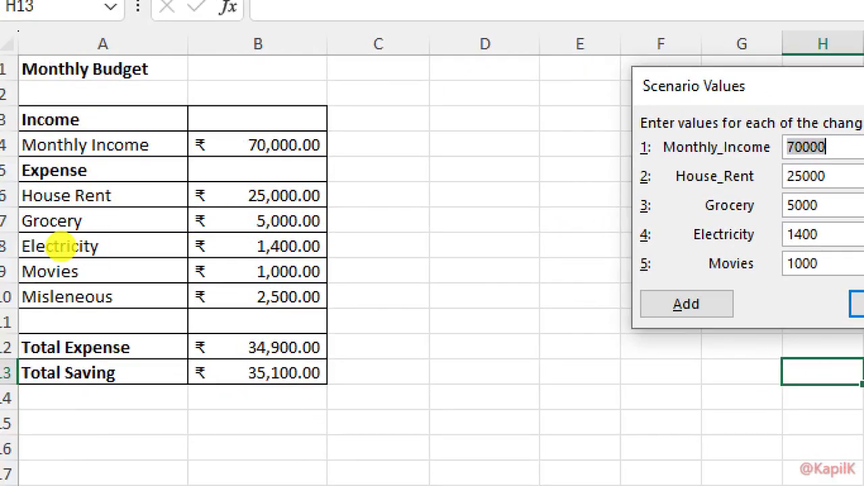
{"action": "left_click", "coordinate": [37, 247]}
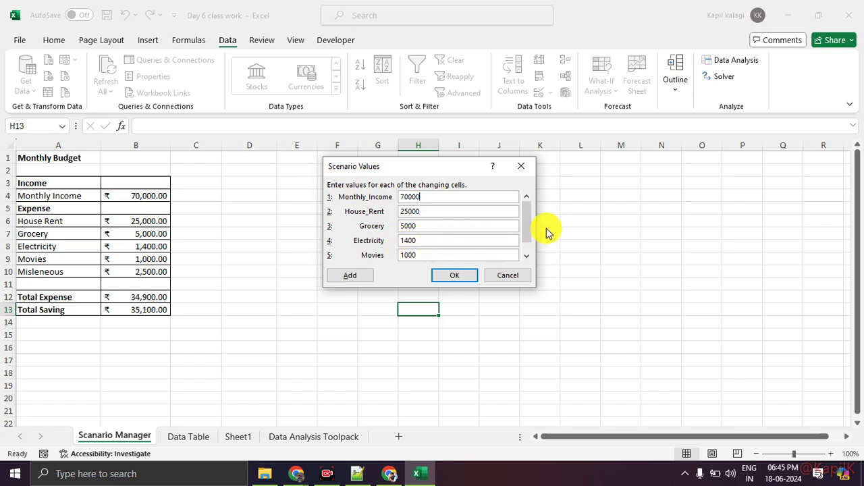
{"action": "left_click", "coordinate": [526, 256]}
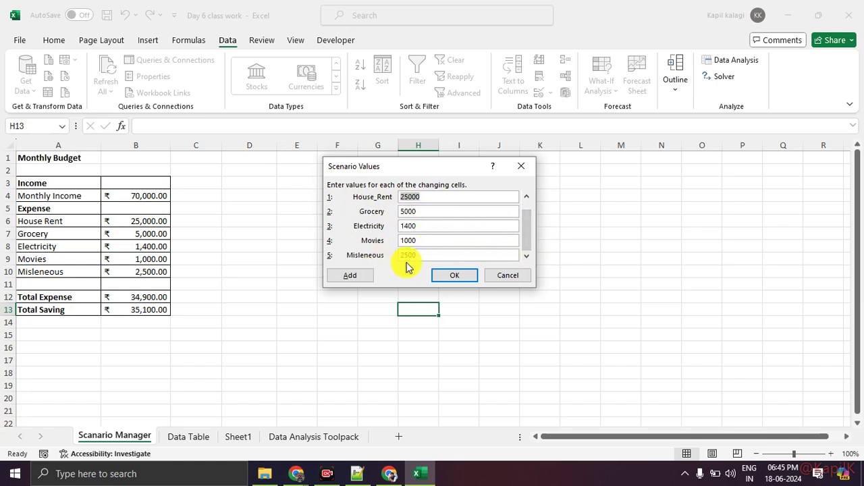
{"action": "left_click", "coordinate": [441, 198]}
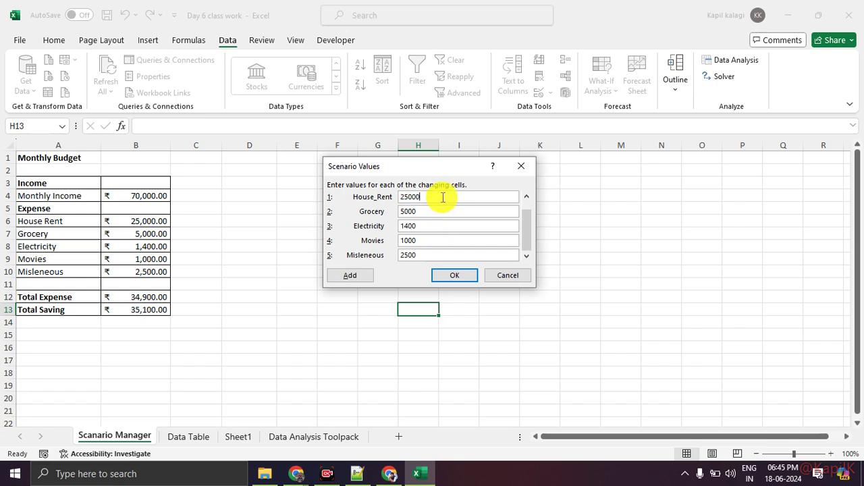
{"action": "left_click", "coordinate": [447, 274]}
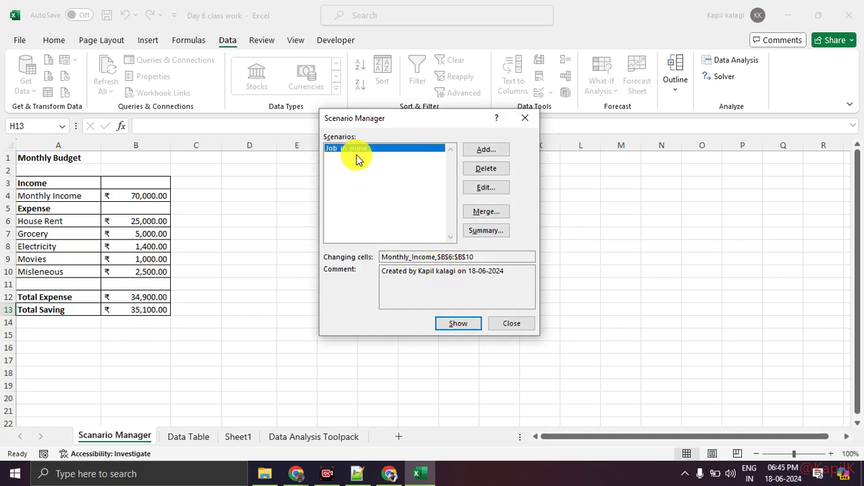
Add a second scenario named Job_in_Mumbai with the changing cells B4,B6:B10 and continue to its values
{"action": "left_click", "coordinate": [481, 156]}
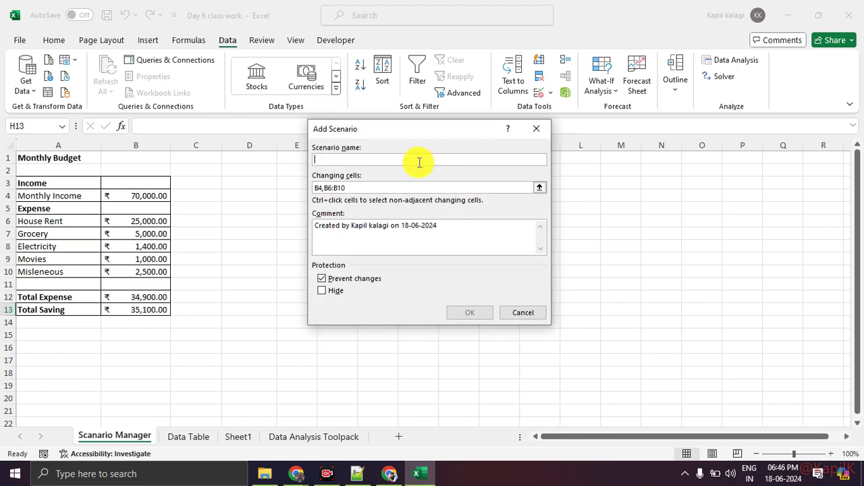
{"action": "type", "text": "Job"}
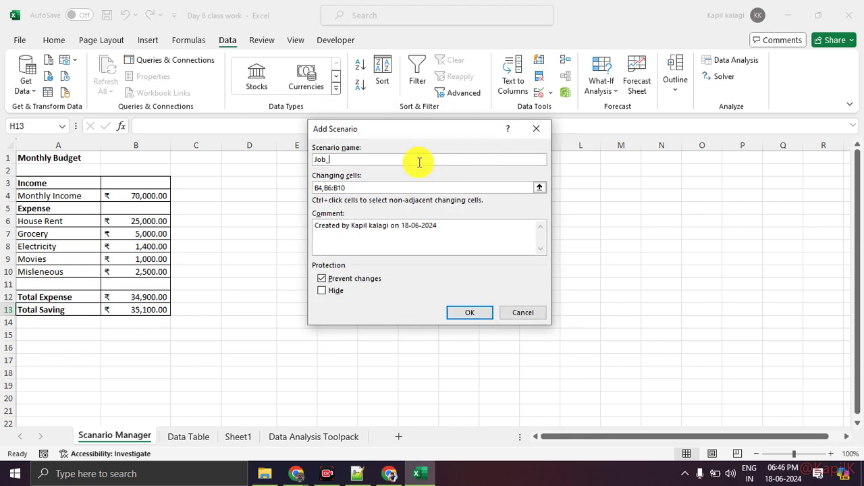
{"action": "type", "text": "_in_Mumbai"}
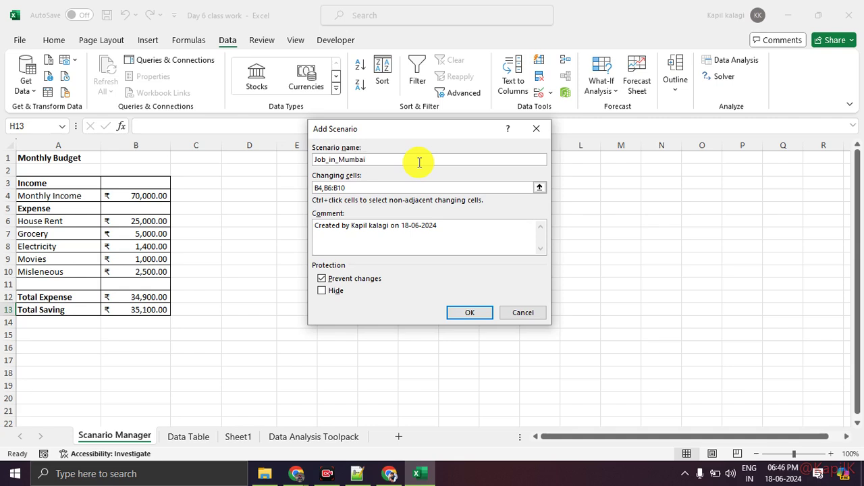
{"action": "left_click", "coordinate": [405, 187]}
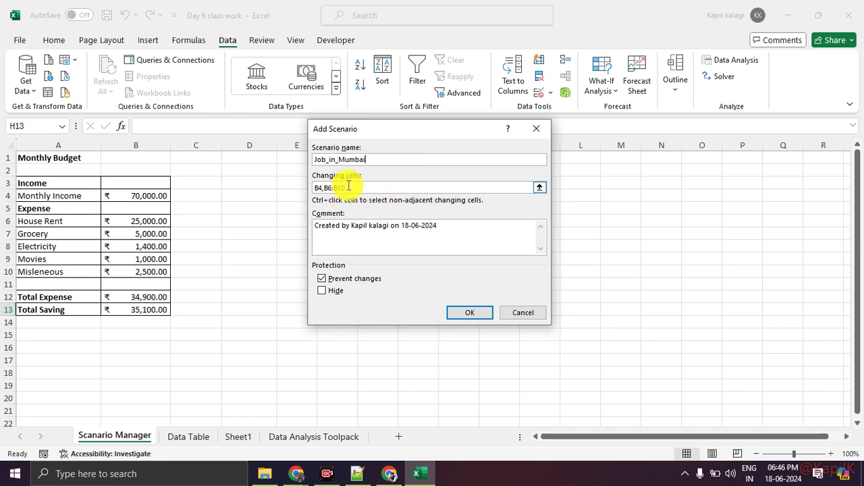
{"action": "left_click", "coordinate": [465, 312]}
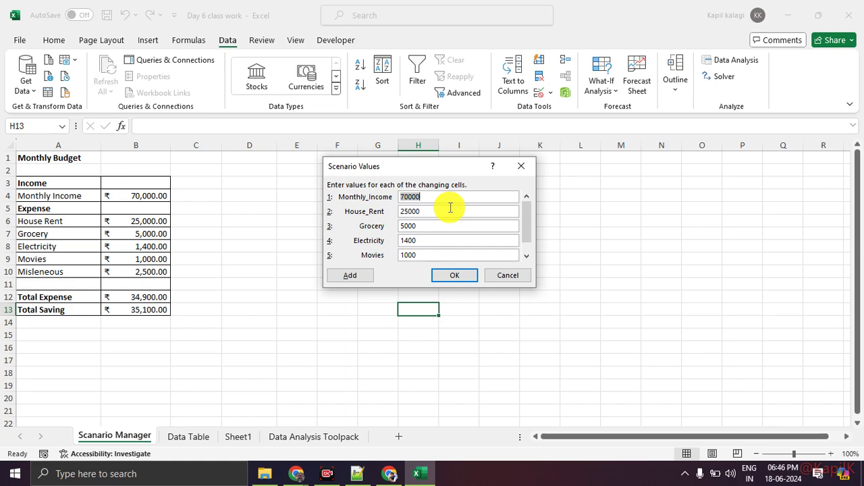
Set Monthly_Income to 90000 and House_Rent to 35000 for the Job_in_Mumbai scenario
{"action": "type", "text": "90000"}
{"action": "key", "text": "BackSpace"}
{"action": "key", "text": "BackSpace"}
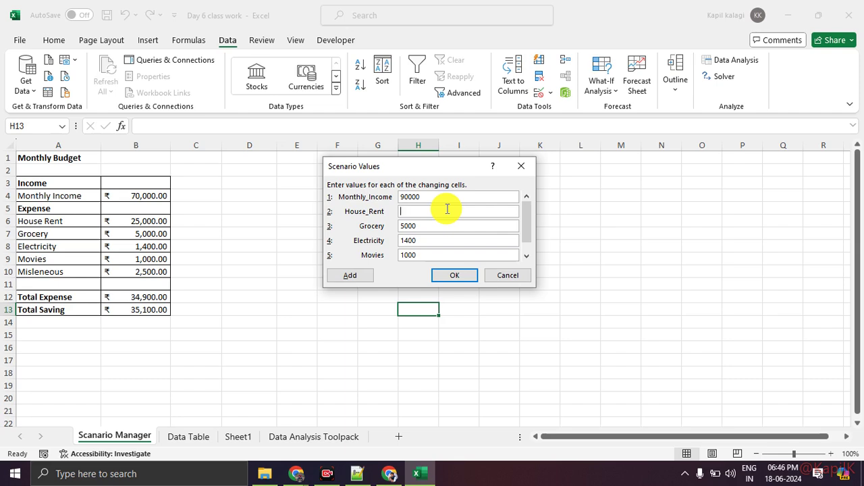
{"action": "type", "text": "35000"}
Set Grocery to 7000 and Electricity to 2500 in the Job_in_Mumbai scenario values
{"action": "left_click", "coordinate": [436, 224]}
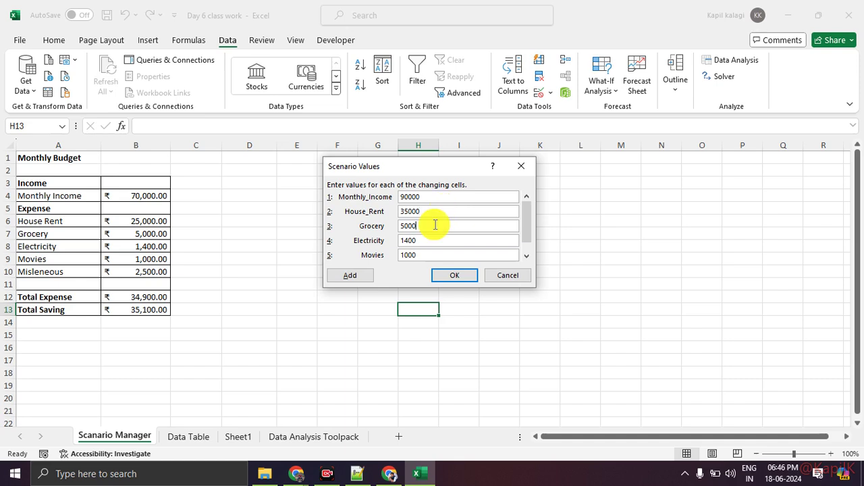
{"action": "key", "text": "BackSpace"}
{"action": "key", "text": "BackSpace"}
{"action": "key", "text": "BackSpace"}
{"action": "type", "text": "700"}
{"action": "key", "text": "BackSpace"}
{"action": "key", "text": "BackSpace"}
{"action": "key", "text": "BackSpace"}
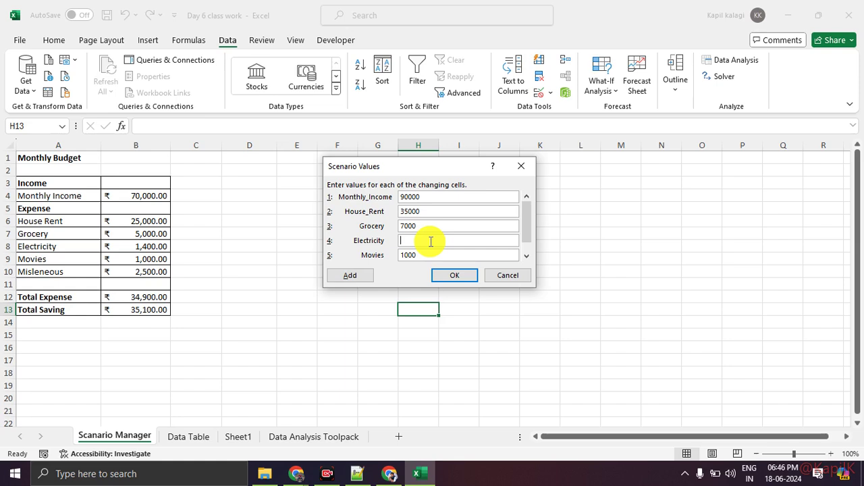
{"action": "type", "text": "2500"}
Set Movies to 3000 and Misleneous to 4000 in the Job_in_Mumbai scenario values
{"action": "left_click", "coordinate": [429, 253]}
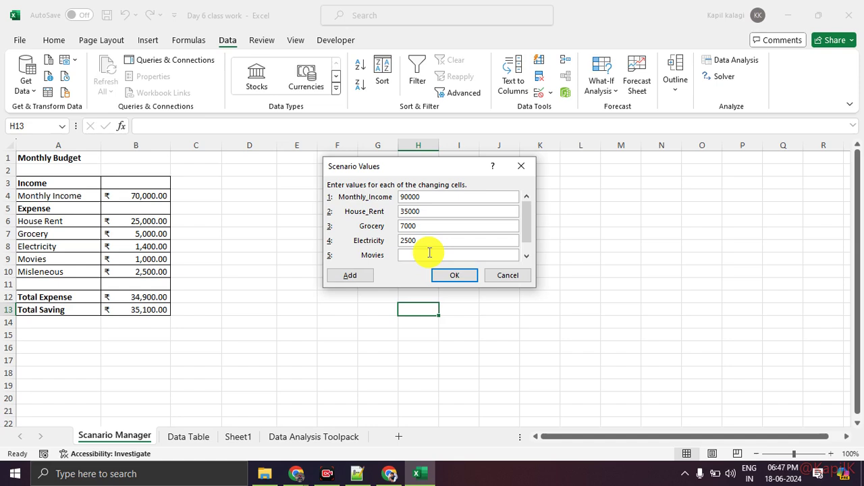
{"action": "type", "text": "3000"}
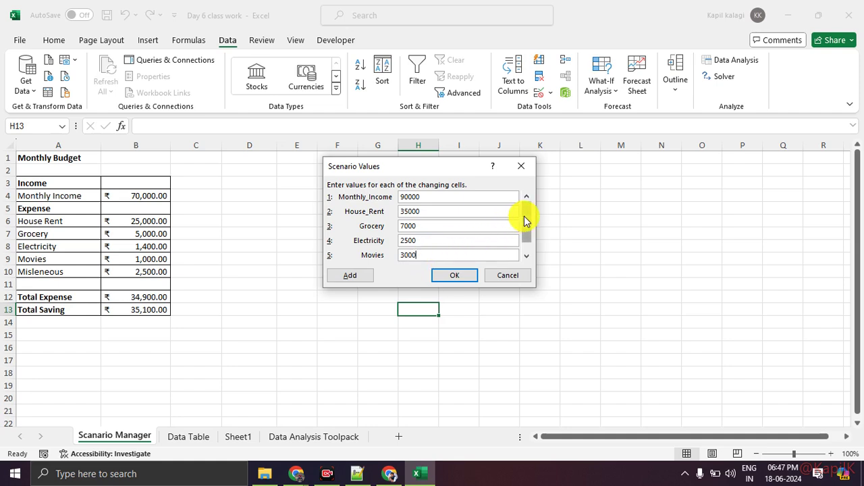
{"action": "key", "text": "Tab"}
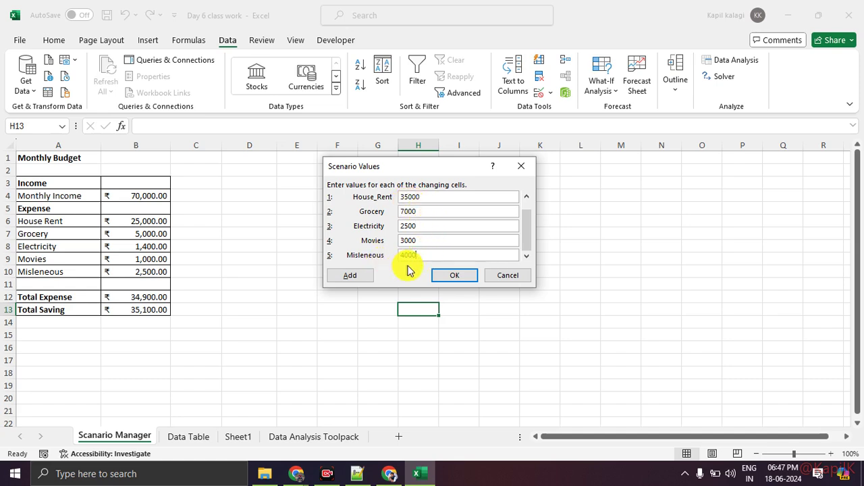
Review the entered values of the Job_in_Mumbai scenario and save it
{"action": "scroll", "coordinate": [531, 223], "scroll_direction": "up", "scroll_amount": 1}
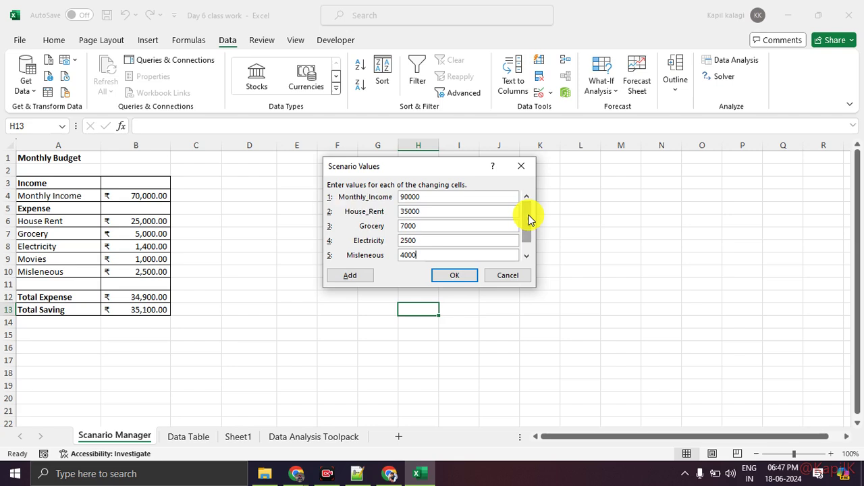
{"action": "scroll", "coordinate": [525, 241], "scroll_direction": "down", "scroll_amount": 1}
{"action": "left_click", "coordinate": [449, 251]}
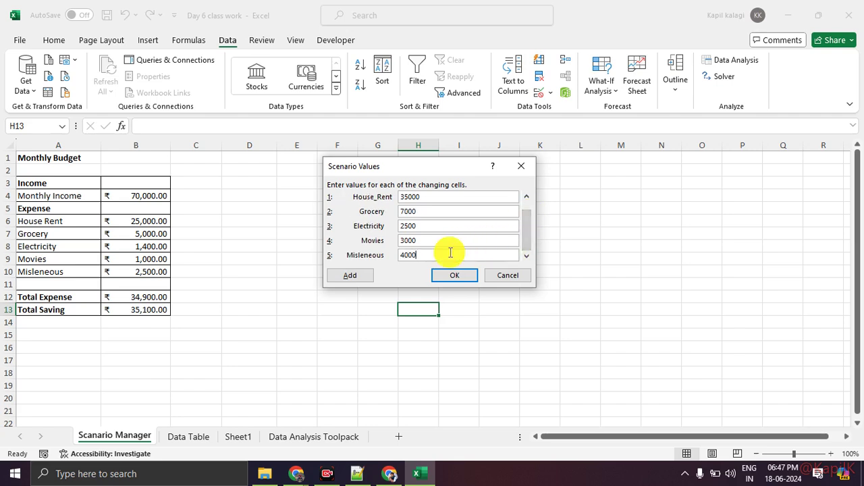
{"action": "left_click", "coordinate": [443, 238]}
{"action": "left_click", "coordinate": [442, 223]}
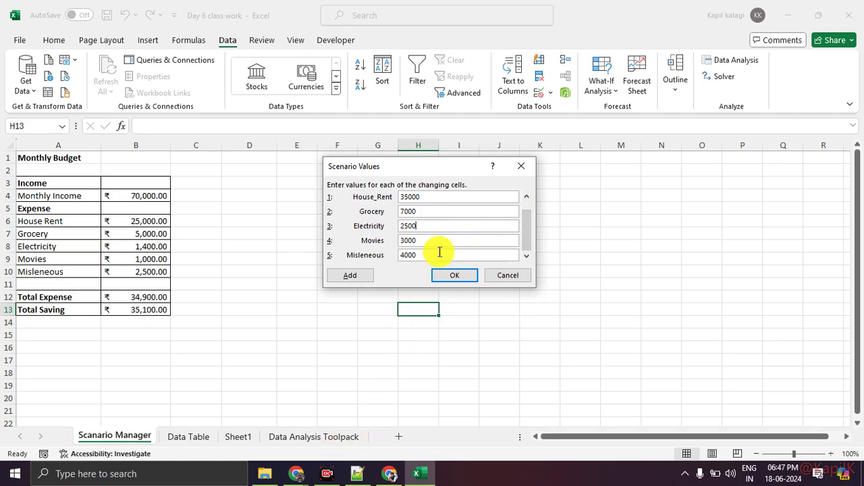
{"action": "key", "text": "alt+Tab"}
{"action": "key", "text": "alt+Tab"}
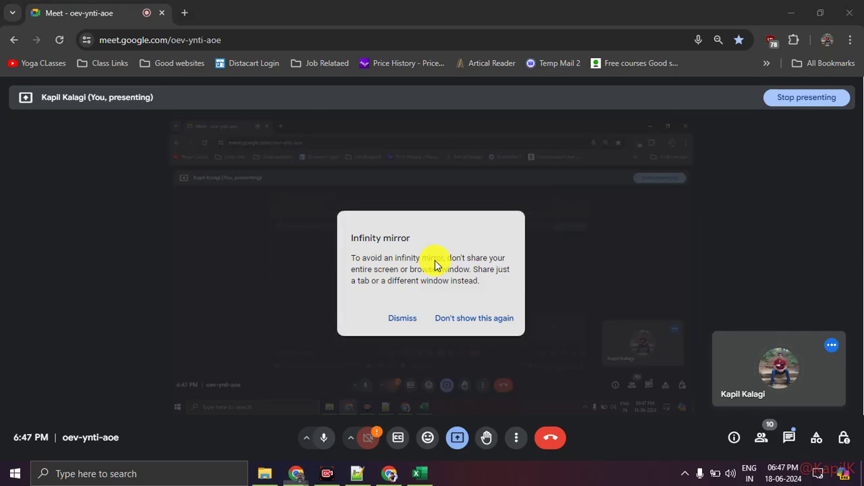
{"action": "left_click", "coordinate": [445, 275]}
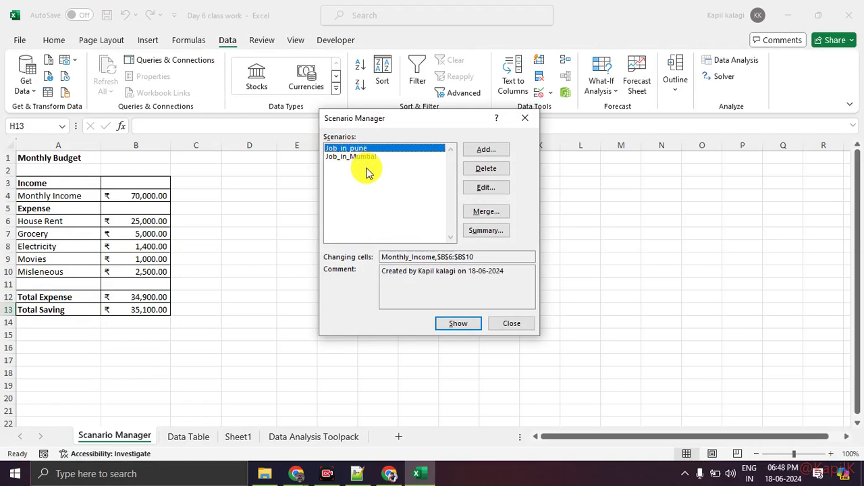
Add a third scenario named Job_in_Bangalore with the changing cells B4,B6:B10 and continue to its values
{"action": "left_click", "coordinate": [492, 149]}
{"action": "type", "text": "Job_in_Bangalore"}
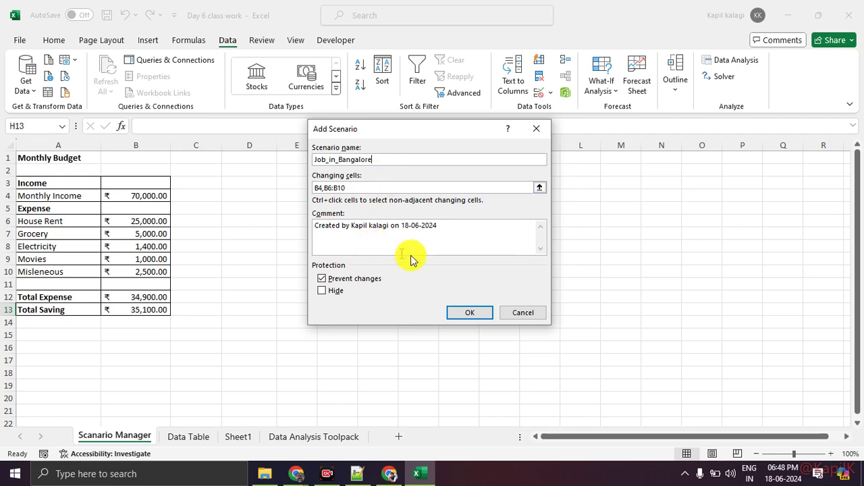
{"action": "left_click", "coordinate": [460, 311]}
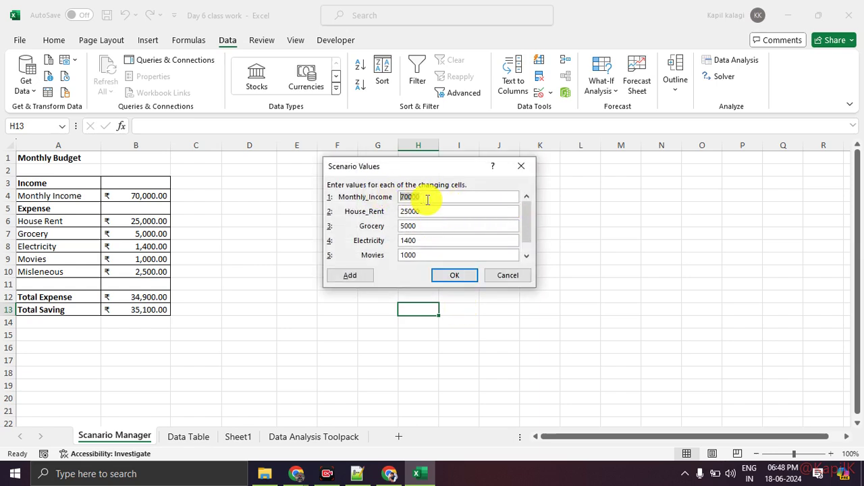
Set Monthly_Income to 120000 and House_Rent to 45000 for the Job_in_Bangalore scenario
{"action": "type", "text": "12"}
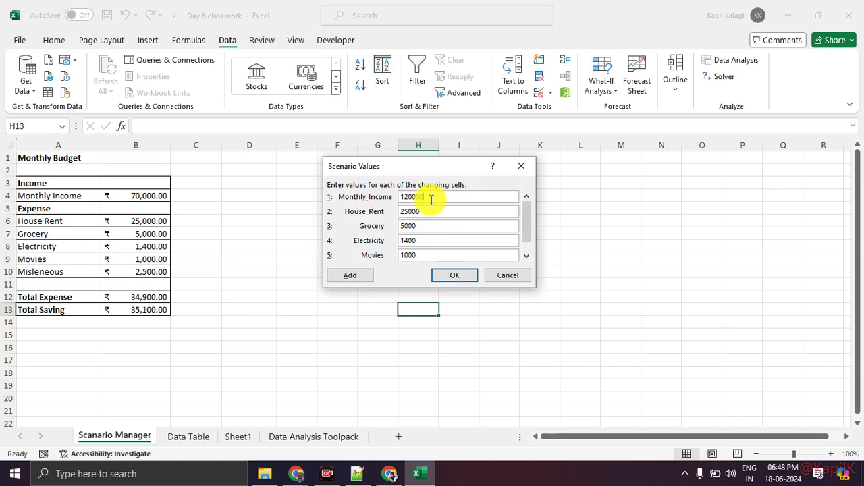
{"action": "key", "text": "Tab"}
{"action": "type", "text": "45"}
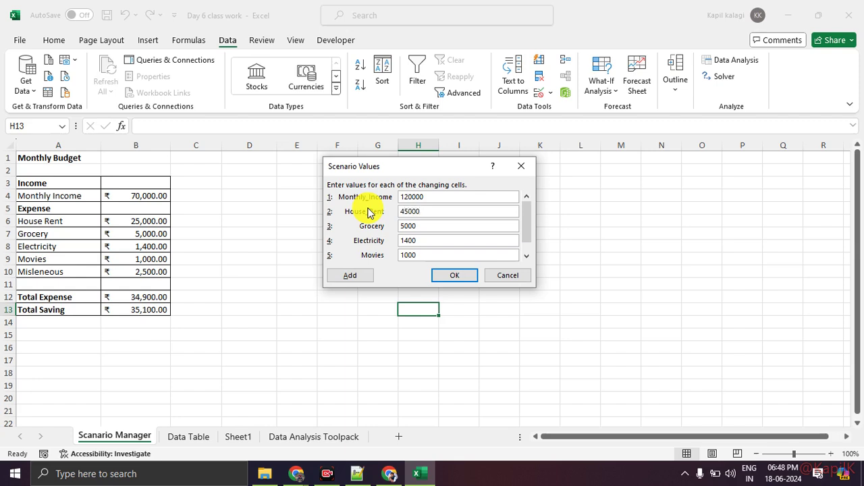
Set Grocery to 7000 and Electricity to 2200 in the Job_in_Bangalore scenario values
{"action": "key", "text": "Tab"}
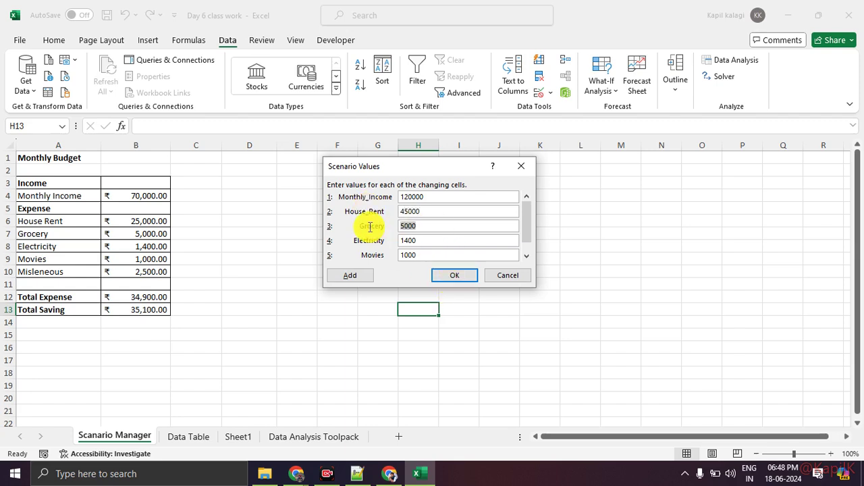
{"action": "type", "text": "7000"}
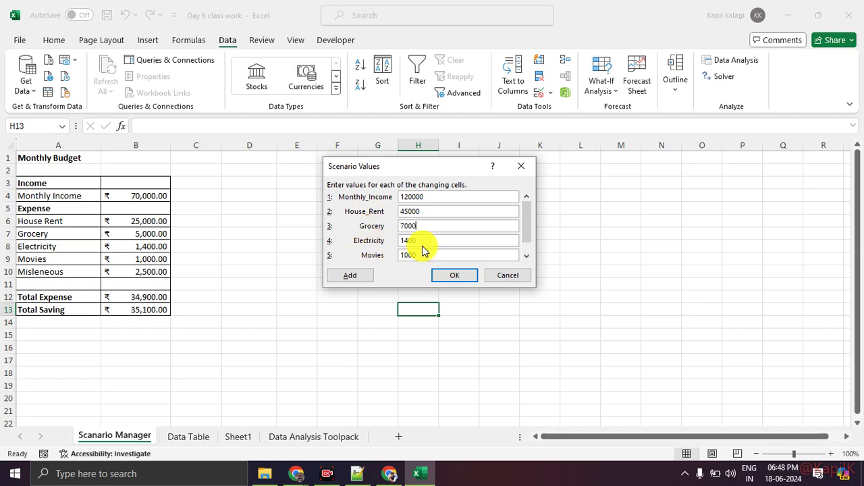
{"action": "key", "text": "Tab"}
{"action": "type", "text": "220"}
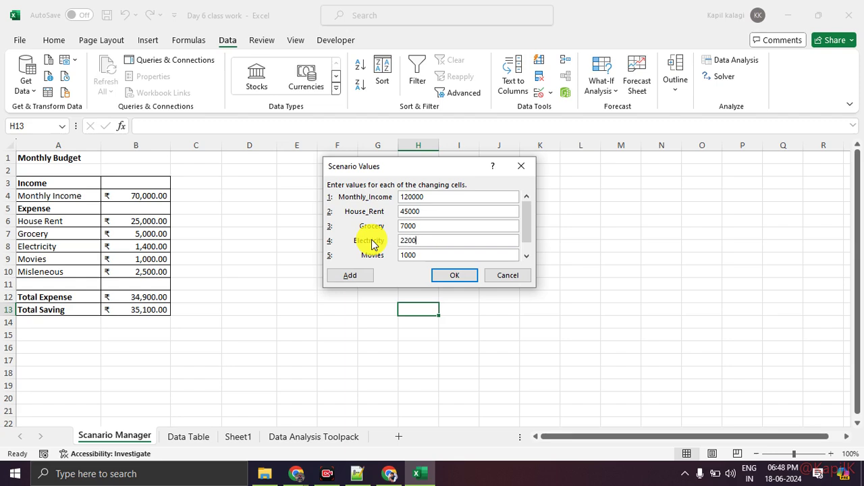
Set Movies to 3400 and Misleneous to 6000 for Job_in_Bangalore and save the scenario
{"action": "left_click", "coordinate": [527, 255]}
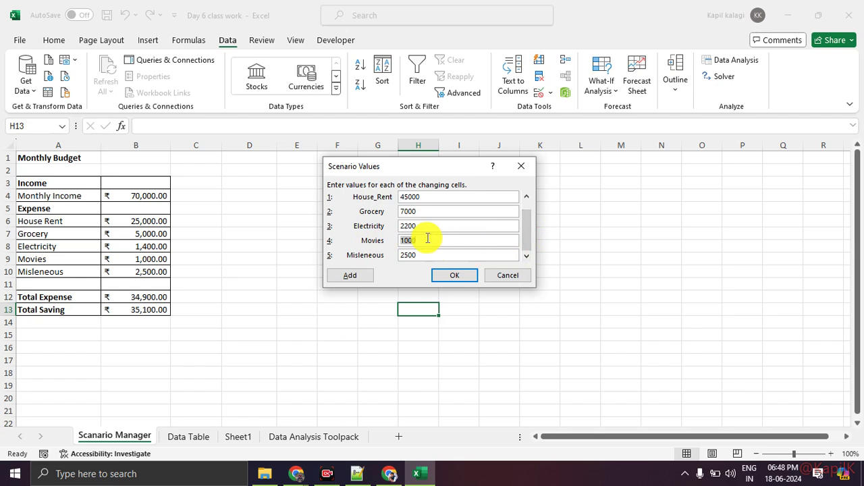
{"action": "type", "text": "340"}
{"action": "left_click_drag", "start_coordinate": [419, 256], "coordinate": [388, 254]}
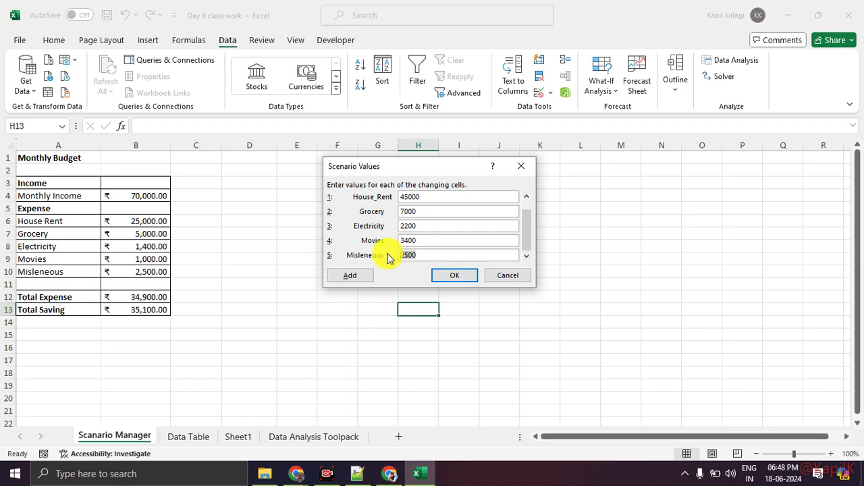
{"action": "type", "text": "160"}
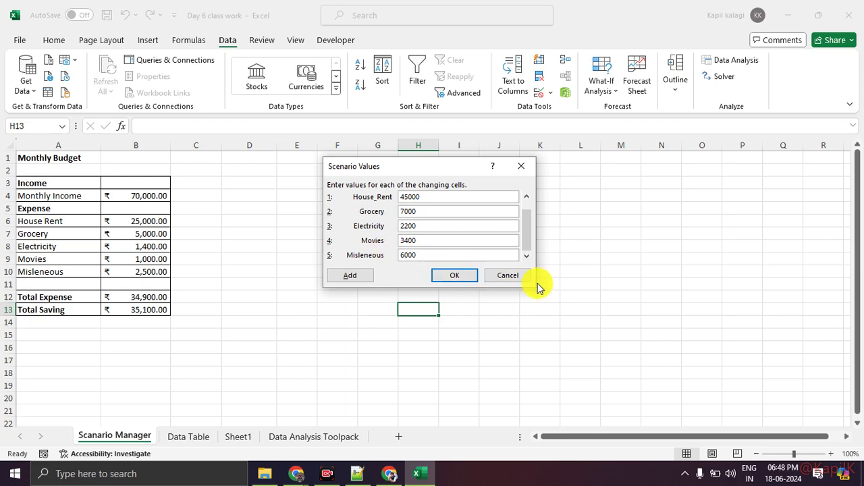
{"action": "mouse_move", "coordinate": [531, 228]}
{"action": "left_mouse_down"}
{"action": "mouse_move", "coordinate": [533, 221]}
{"action": "mouse_move", "coordinate": [527, 242]}
{"action": "left_mouse_up"}
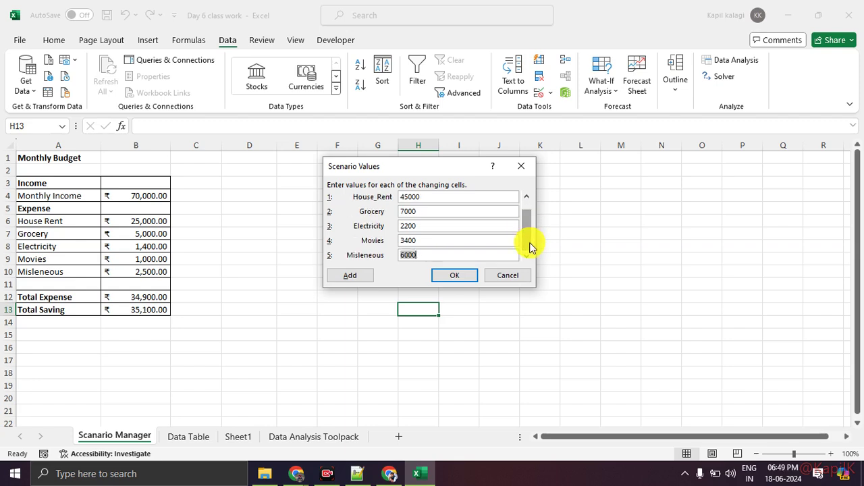
{"action": "left_click", "coordinate": [447, 277]}
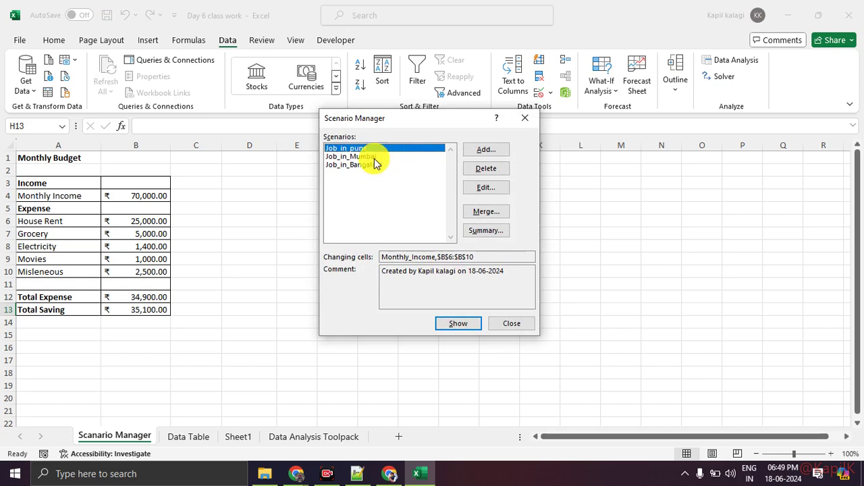
Show the Job_in_Mumbai scenario in the monthly budget
{"action": "left_click", "coordinate": [370, 158]}
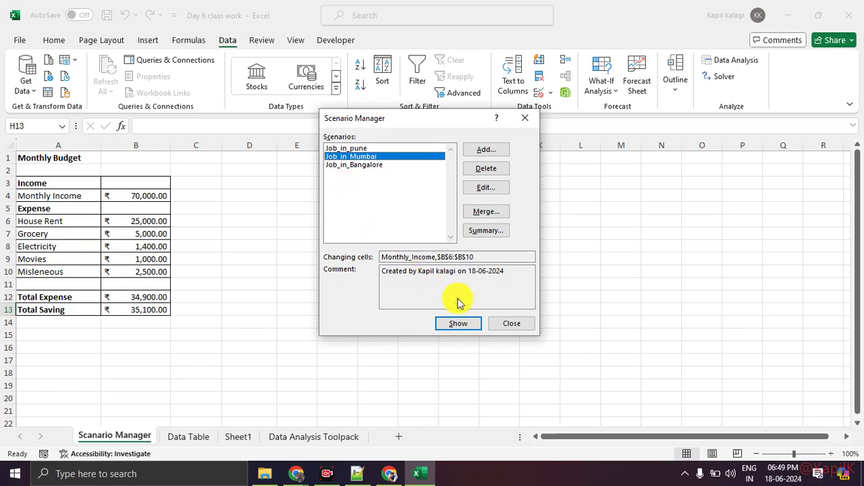
{"action": "left_click", "coordinate": [459, 325]}
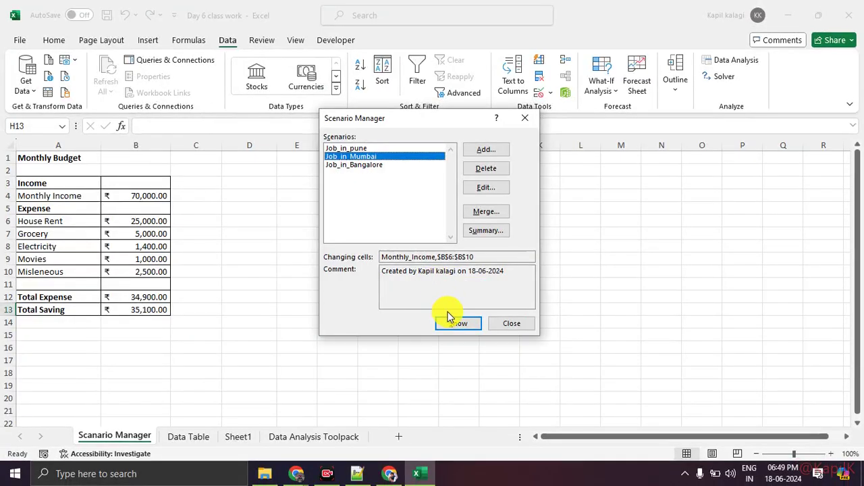
{"action": "left_click", "coordinate": [450, 320]}
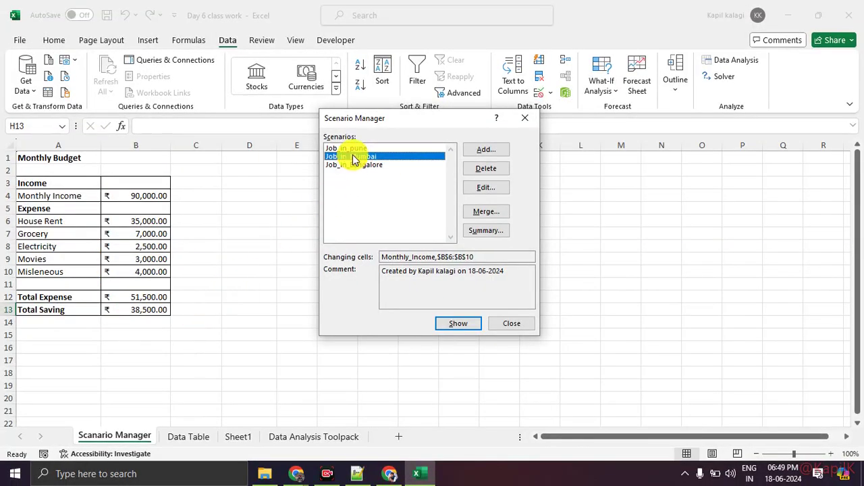
Show the Job_in_pune scenario in the monthly budget, followed by the Job_in_Bangalore scenario
{"action": "left_click", "coordinate": [351, 148]}
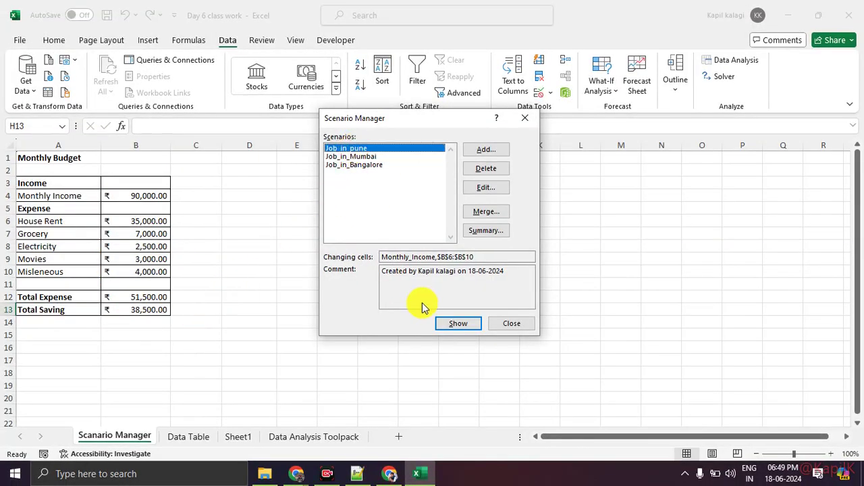
{"action": "left_click", "coordinate": [443, 328]}
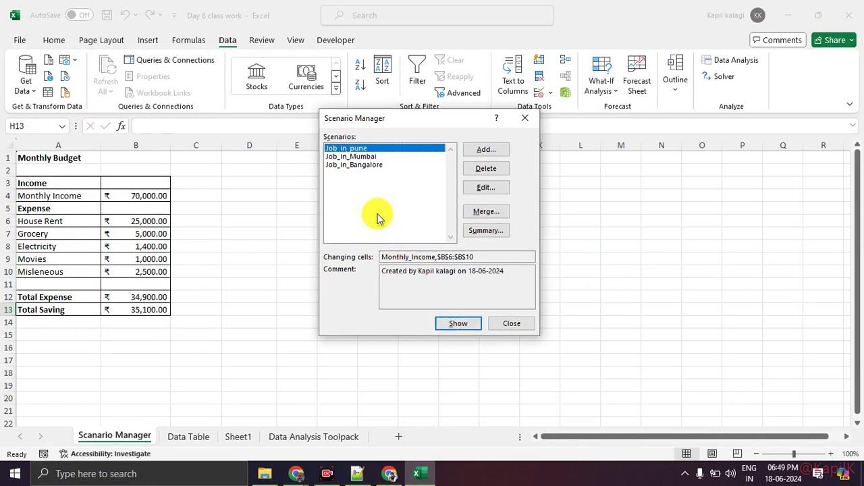
{"action": "left_click", "coordinate": [356, 165]}
{"action": "left_click", "coordinate": [440, 323]}
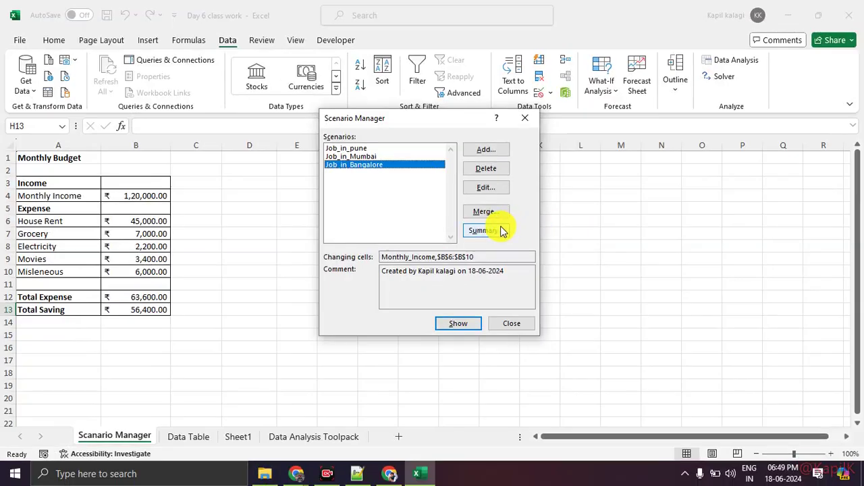
Create a scenario summary report with M11 as the result cell and inspect its result row
{"action": "left_click", "coordinate": [411, 230]}
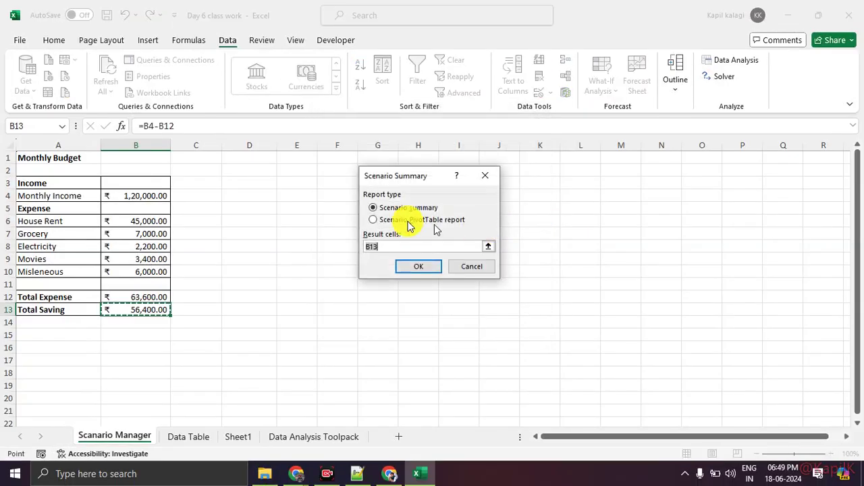
{"action": "left_click", "coordinate": [619, 284]}
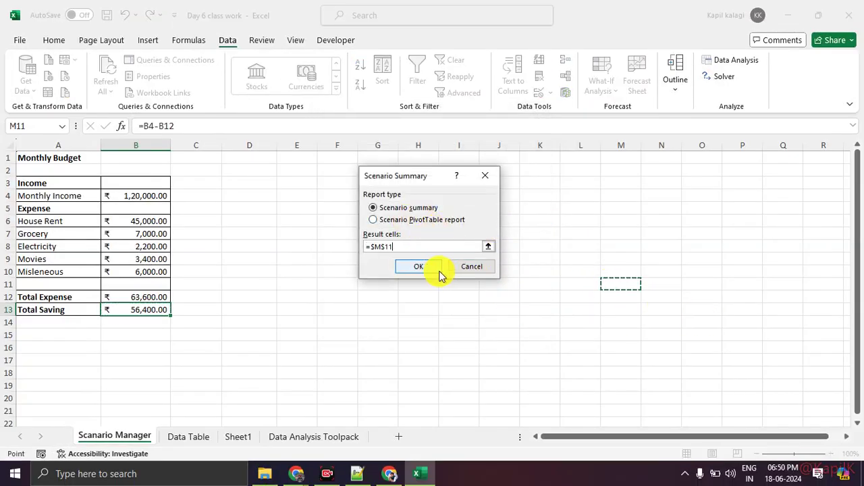
{"action": "left_click", "coordinate": [418, 264]}
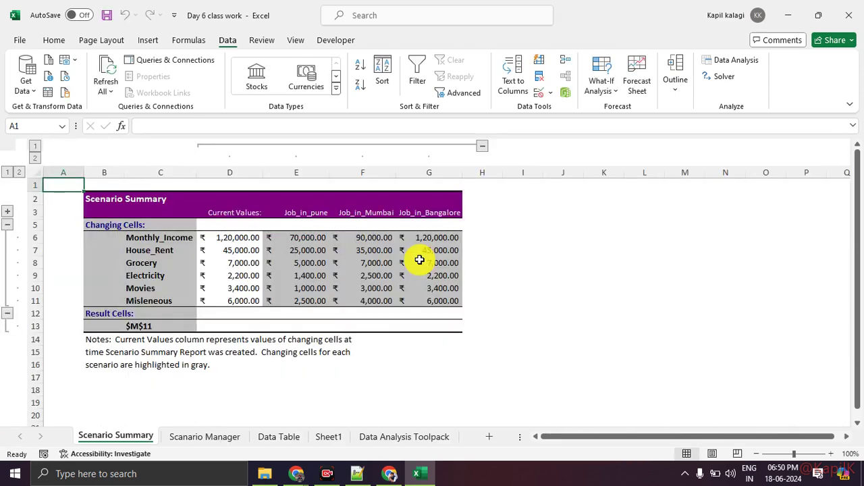
{"action": "left_click", "coordinate": [561, 286]}
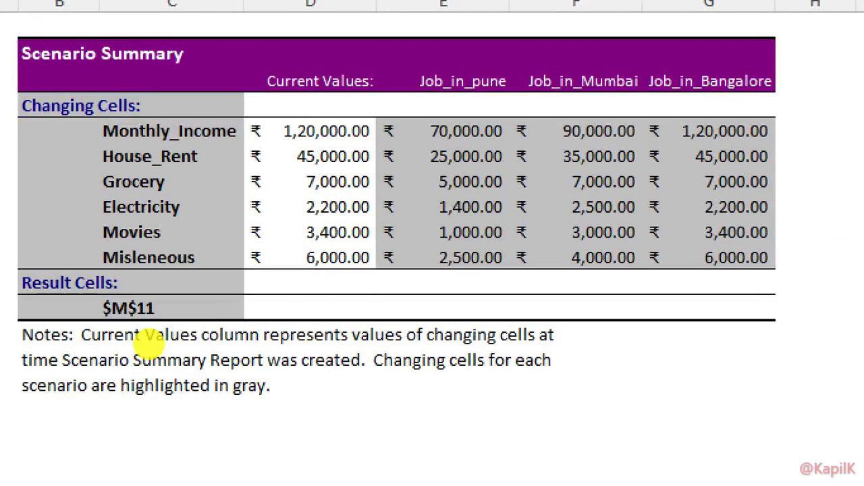
{"action": "mouse_move", "coordinate": [169, 321]}
{"action": "left_mouse_down"}
{"action": "mouse_move", "coordinate": [161, 331]}
{"action": "mouse_move", "coordinate": [147, 326]}
{"action": "left_mouse_up"}
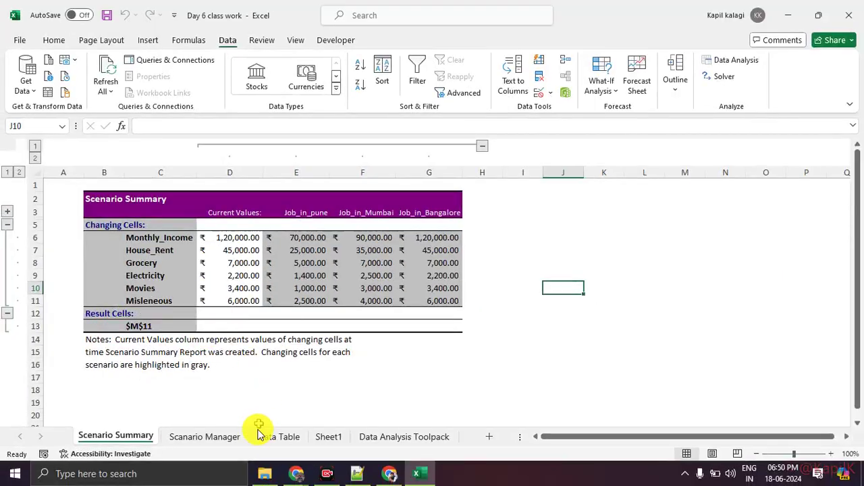
Delete the Scenario Summary sheet from the workbook
{"action": "left_click", "coordinate": [195, 439]}
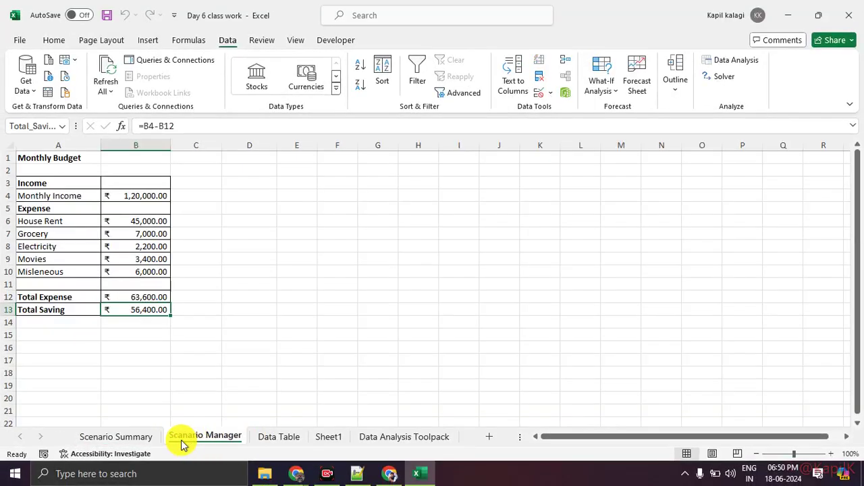
{"action": "left_click", "coordinate": [131, 438]}
{"action": "right_click", "coordinate": [131, 438]}
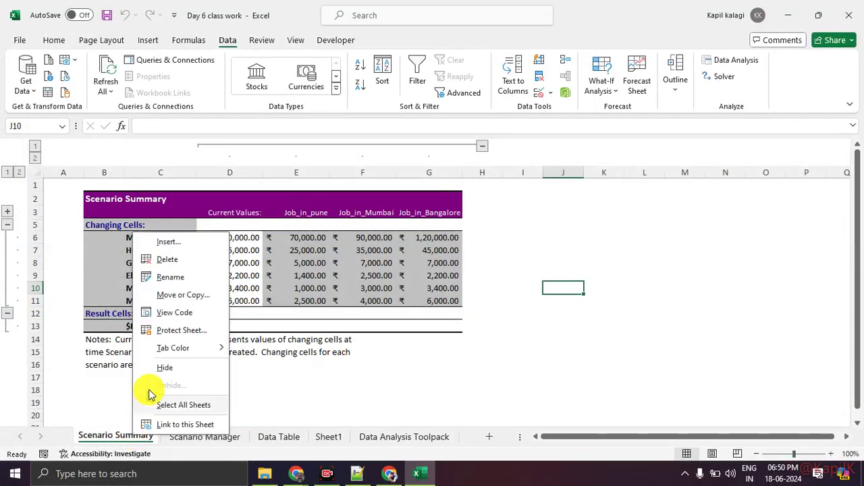
{"action": "left_click", "coordinate": [185, 259]}
{"action": "left_click", "coordinate": [398, 272]}
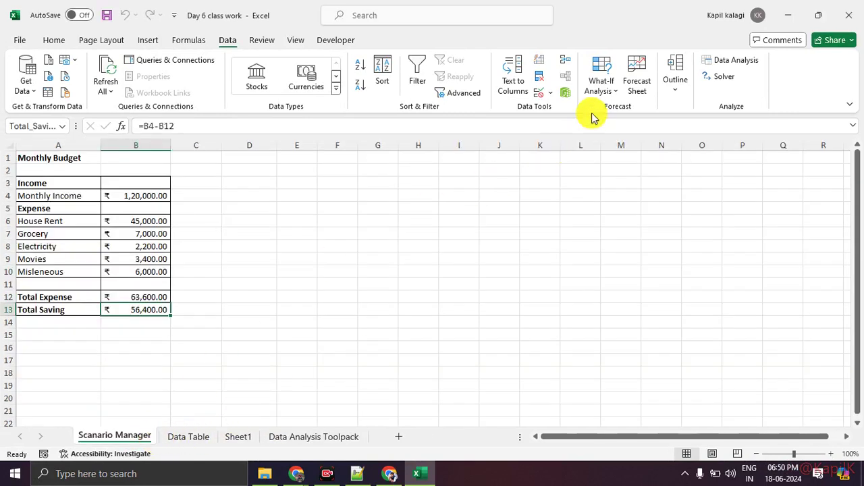
Create a scenario summary report for the three job scenarios with the Total Saving cell B13 as the result cell
{"action": "left_click", "coordinate": [601, 81]}
{"action": "left_click", "coordinate": [605, 118]}
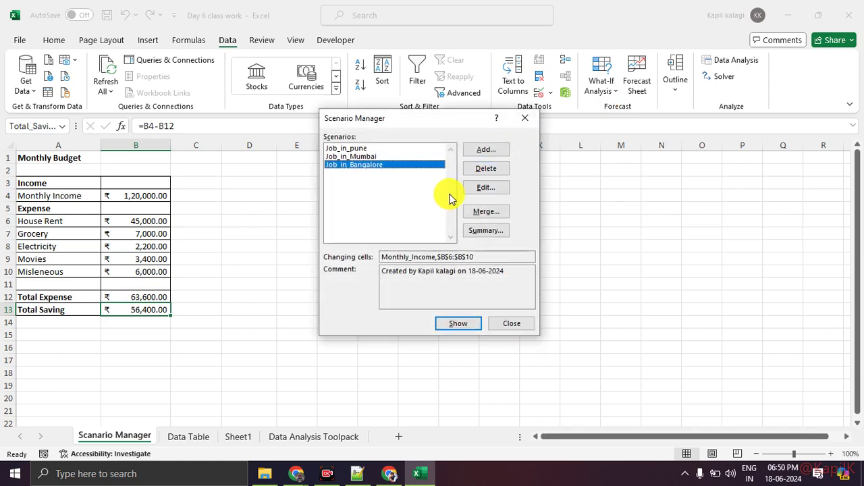
{"action": "left_click", "coordinate": [496, 233]}
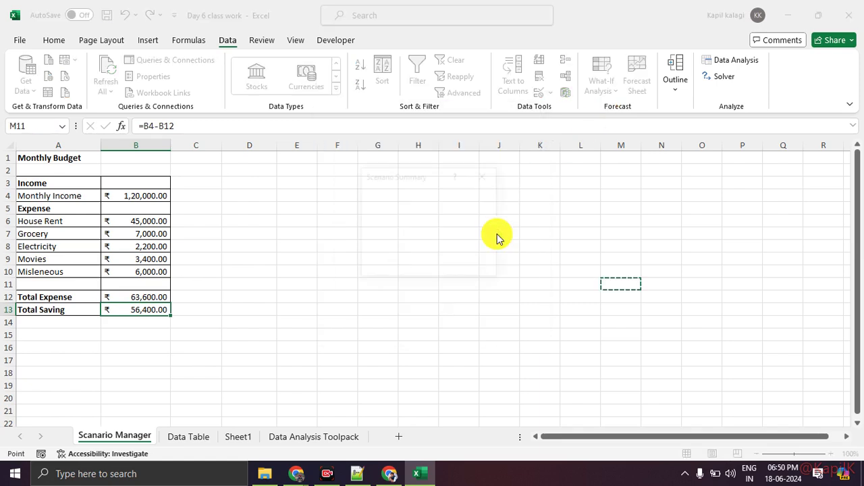
{"action": "left_click", "coordinate": [137, 308]}
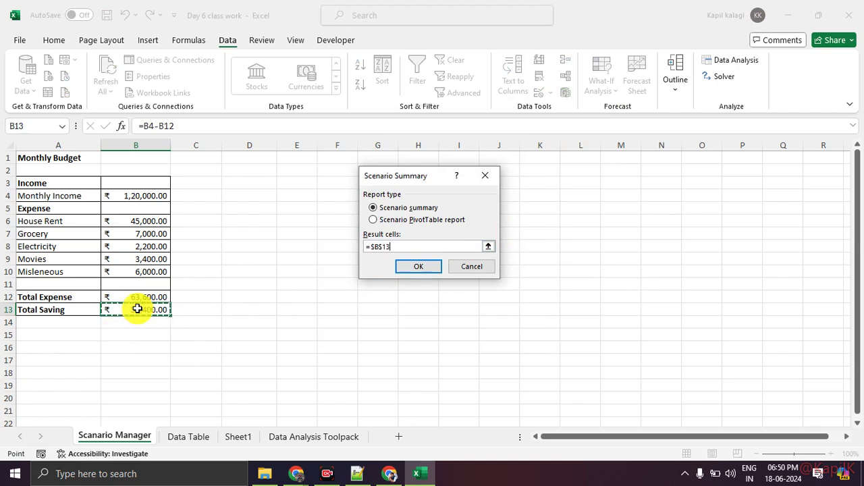
{"action": "left_click", "coordinate": [415, 267]}
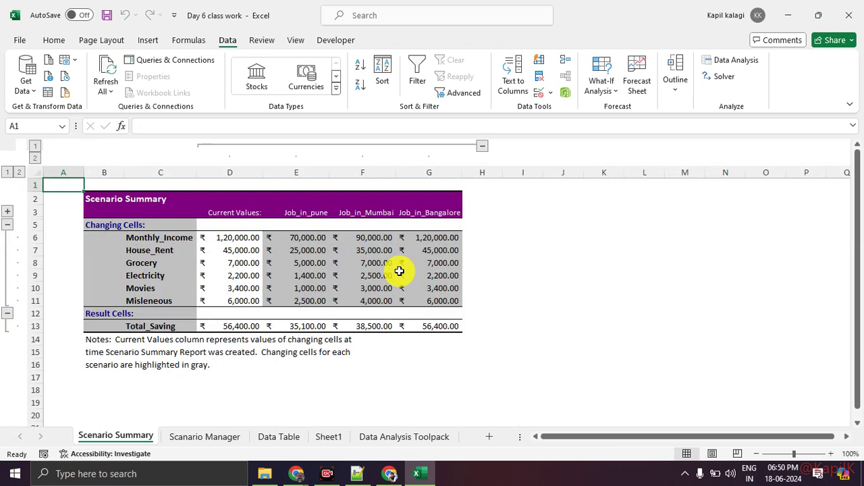
Compare the monthly income of the Pune, Mumbai and Bangalore scenarios in the Scenario Summary report
{"action": "left_click", "coordinate": [560, 312]}
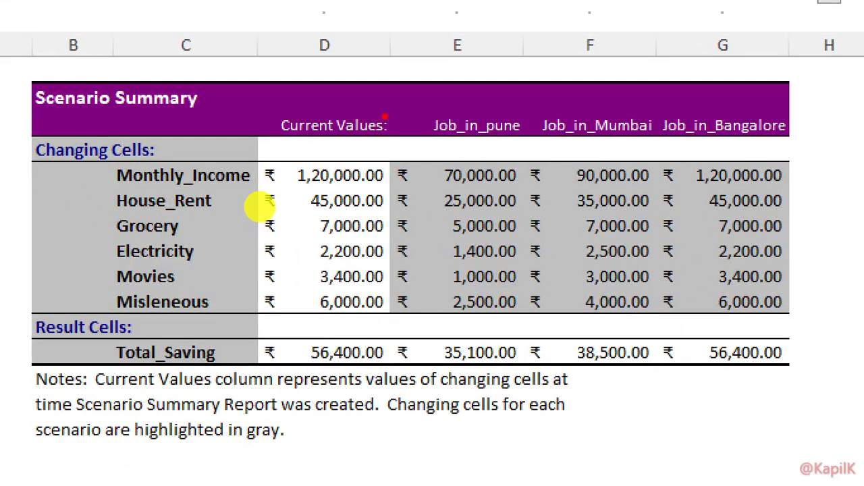
{"action": "left_click_drag", "start_coordinate": [298, 170], "coordinate": [234, 361]}
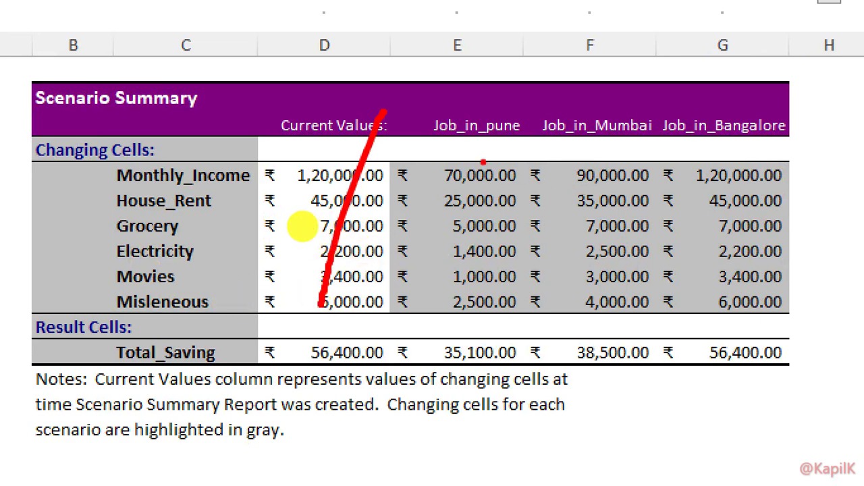
{"action": "left_click_drag", "start_coordinate": [426, 143], "coordinate": [850, 148]}
{"action": "left_click_drag", "start_coordinate": [97, 183], "coordinate": [135, 183]}
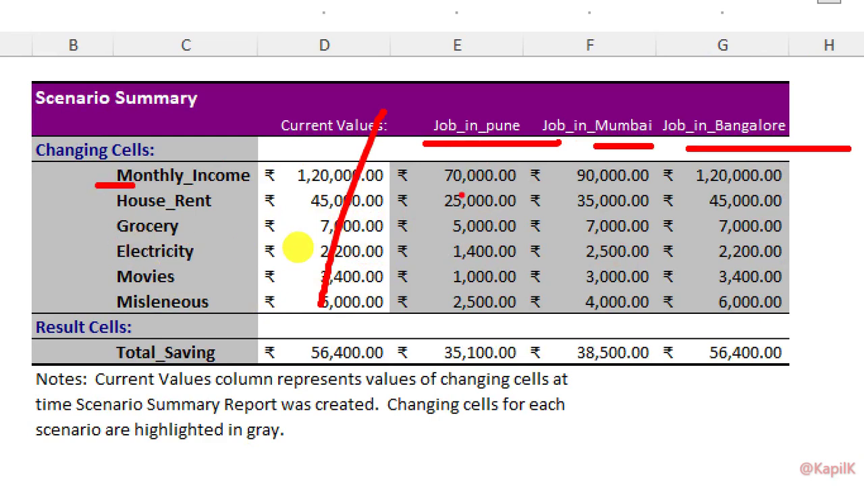
{"action": "left_click_drag", "start_coordinate": [426, 194], "coordinate": [455, 194]}
{"action": "left_click_drag", "start_coordinate": [528, 194], "coordinate": [554, 194]}
{"action": "left_click_drag", "start_coordinate": [712, 191], "coordinate": [740, 190]}
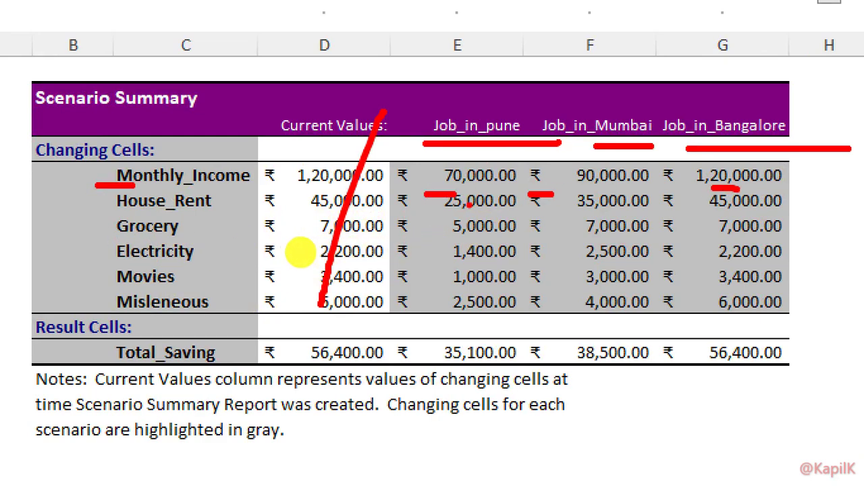
Compare the expense rows from House_Rent to Misleneous and the Total_Saving row across the three job scenarios
{"action": "left_click_drag", "start_coordinate": [443, 212], "coordinate": [498, 212]}
{"action": "left_click_drag", "start_coordinate": [564, 212], "coordinate": [621, 212]}
{"action": "left_click_drag", "start_coordinate": [706, 213], "coordinate": [782, 218]}
{"action": "left_click_drag", "start_coordinate": [413, 235], "coordinate": [794, 237]}
{"action": "left_click_drag", "start_coordinate": [440, 276], "coordinate": [802, 272]}
{"action": "left_click_drag", "start_coordinate": [408, 311], "coordinate": [844, 313]}
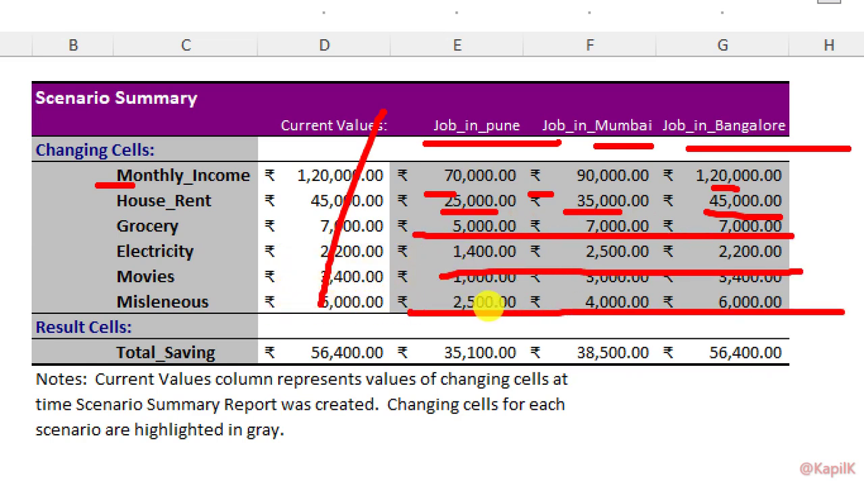
{"action": "mouse_move", "coordinate": [409, 380]}
{"action": "left_mouse_down"}
{"action": "mouse_move", "coordinate": [647, 386]}
{"action": "mouse_move", "coordinate": [802, 340]}
{"action": "mouse_move", "coordinate": [363, 326]}
{"action": "mouse_move", "coordinate": [450, 368]}
{"action": "left_mouse_up"}
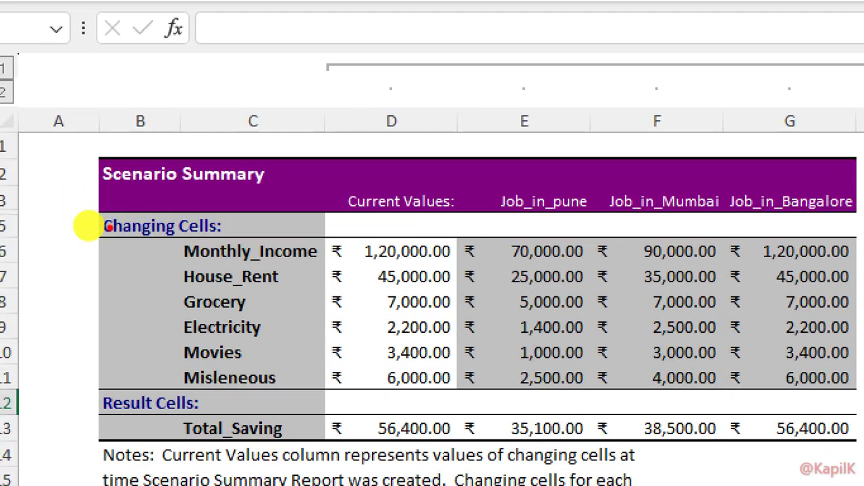
Examine the Changing Cells section of the Scenario Summary report
{"action": "mouse_move", "coordinate": [183, 251]}
{"action": "left_mouse_down"}
{"action": "mouse_move", "coordinate": [317, 244]}
{"action": "mouse_move", "coordinate": [177, 251]}
{"action": "mouse_move", "coordinate": [270, 256]}
{"action": "left_mouse_up"}
{"action": "left_click_drag", "start_coordinate": [313, 238], "coordinate": [375, 193]}
{"action": "mouse_move", "coordinate": [424, 140]}
{"action": "left_mouse_down"}
{"action": "mouse_move", "coordinate": [425, 157]}
{"action": "mouse_move", "coordinate": [564, 139]}
{"action": "left_mouse_up"}
{"action": "left_click_drag", "start_coordinate": [182, 289], "coordinate": [327, 287]}
{"action": "left_click_drag", "start_coordinate": [524, 277], "coordinate": [559, 275]}
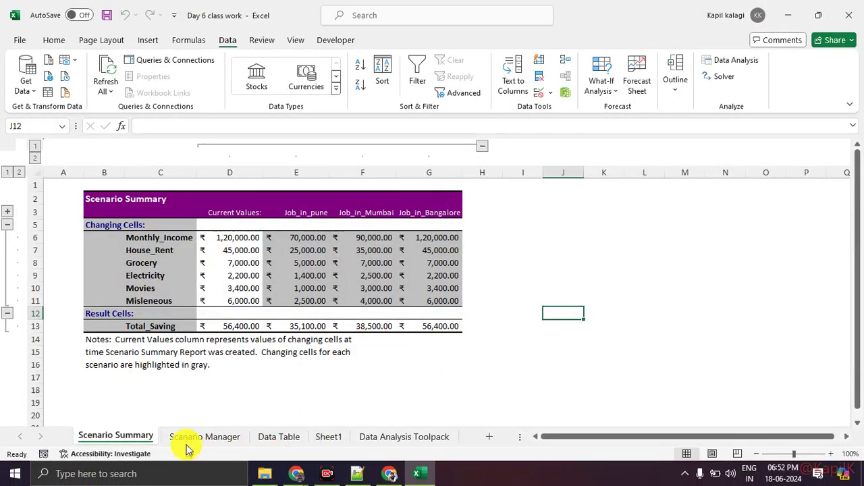
Return to the Scanario Manager sheet and select the budget values in B4:B12
{"action": "left_click", "coordinate": [181, 437]}
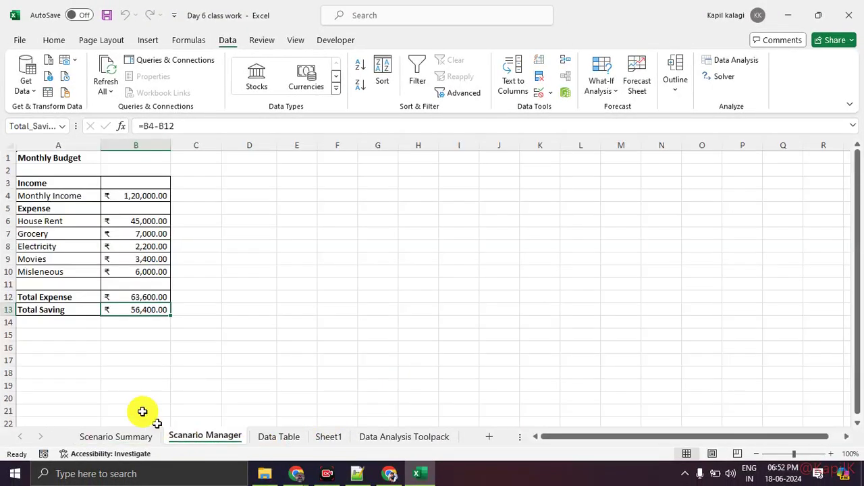
{"action": "left_click_drag", "start_coordinate": [108, 197], "coordinate": [133, 304]}
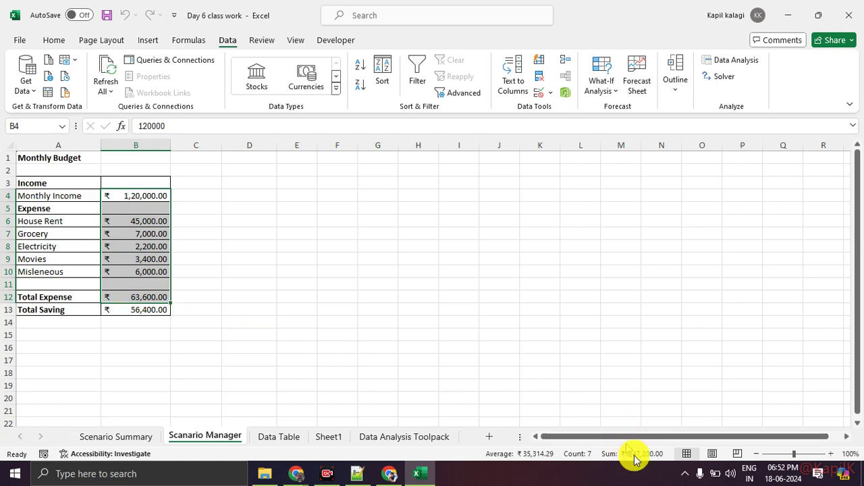
Dismiss the Google Chrome presenting notification in the Windows notification centre and return to the workbook
{"action": "left_click", "coordinate": [825, 478]}
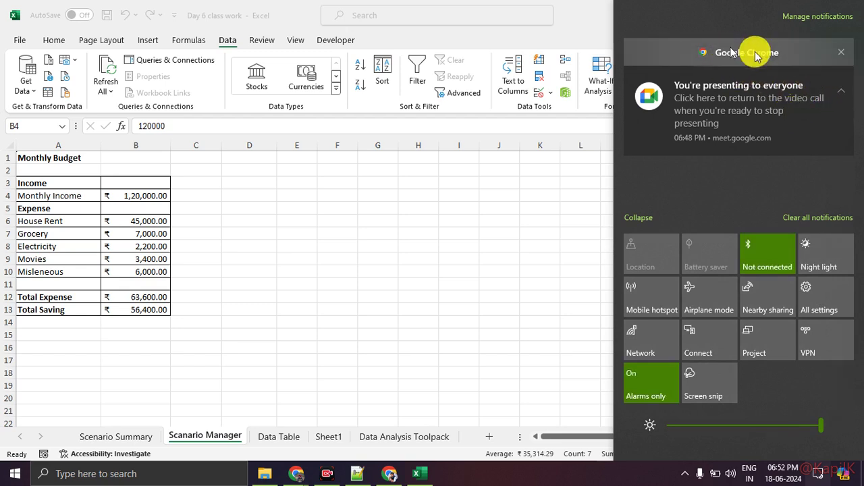
{"action": "left_click", "coordinate": [837, 57]}
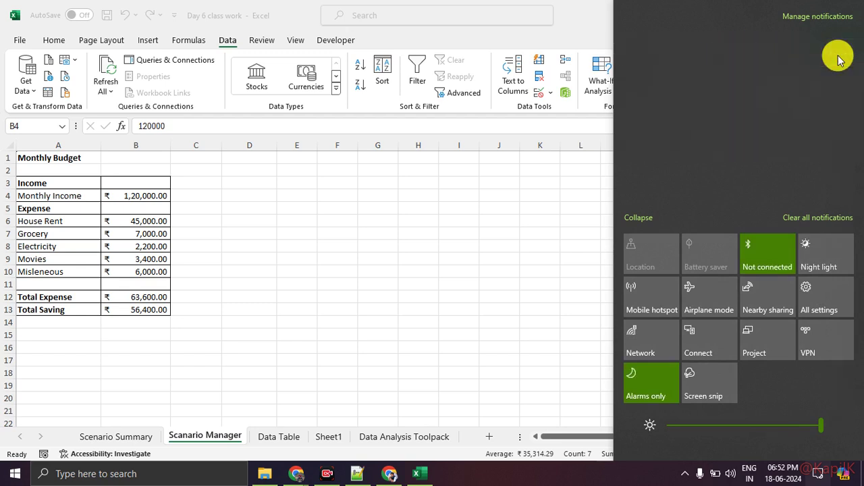
{"action": "left_click", "coordinate": [500, 262]}
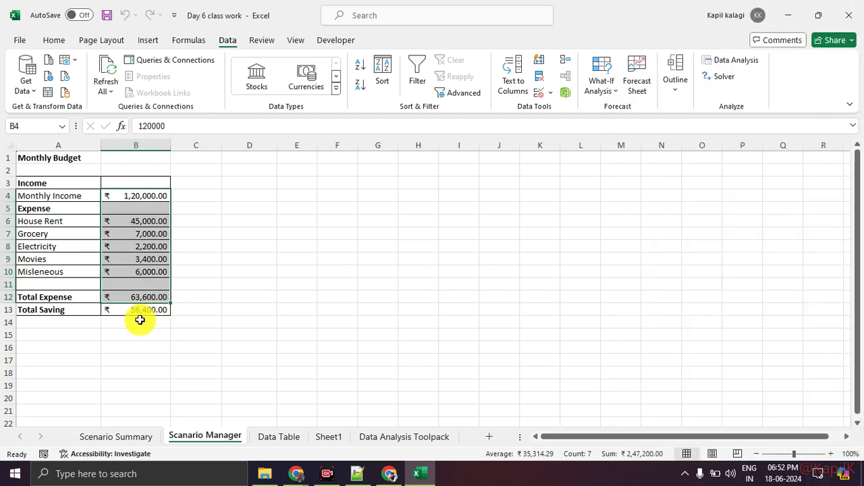
Inspect the Total Saving formula in B13, the income and expense values, and the Total Expense formula in B12
{"action": "left_click", "coordinate": [159, 351]}
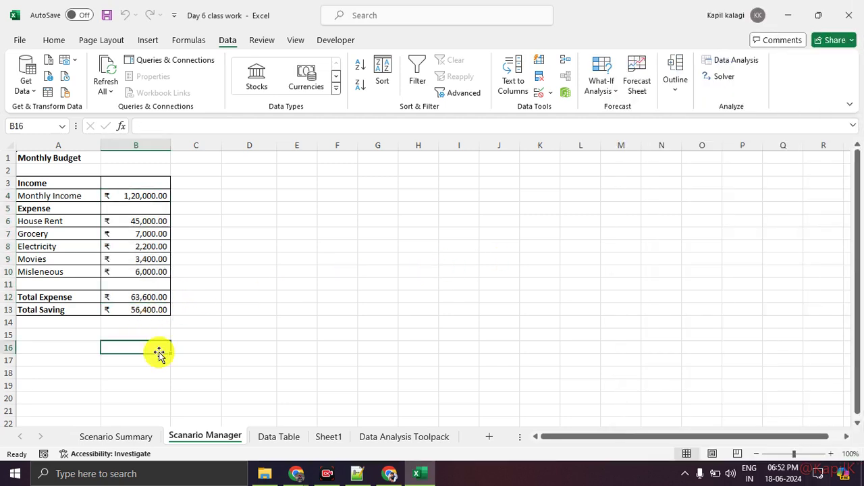
{"action": "left_click", "coordinate": [155, 314]}
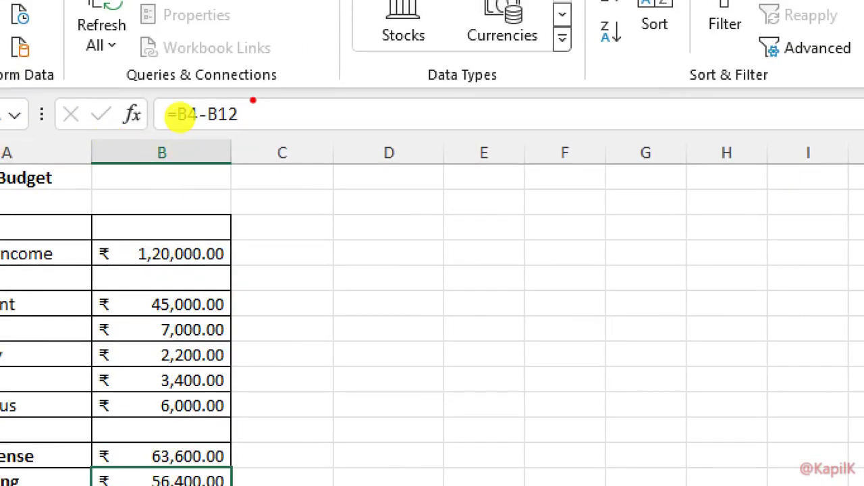
{"action": "left_click_drag", "start_coordinate": [134, 125], "coordinate": [154, 138]}
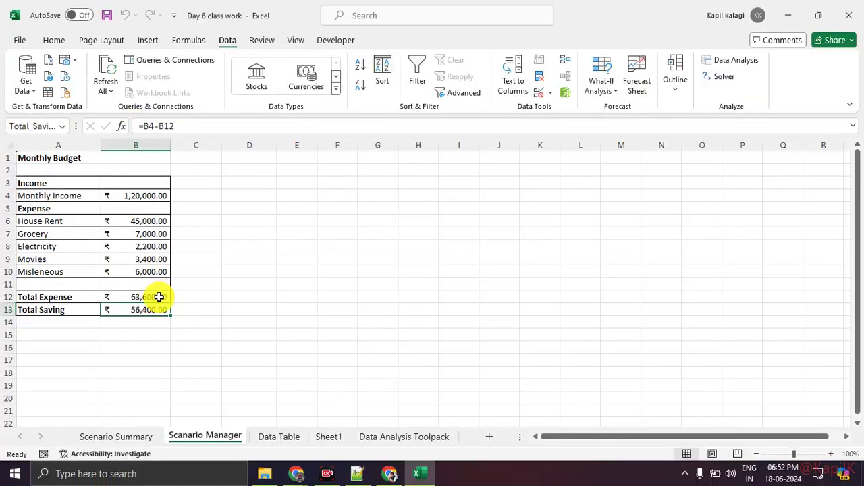
{"action": "left_click_drag", "start_coordinate": [69, 313], "coordinate": [129, 312]}
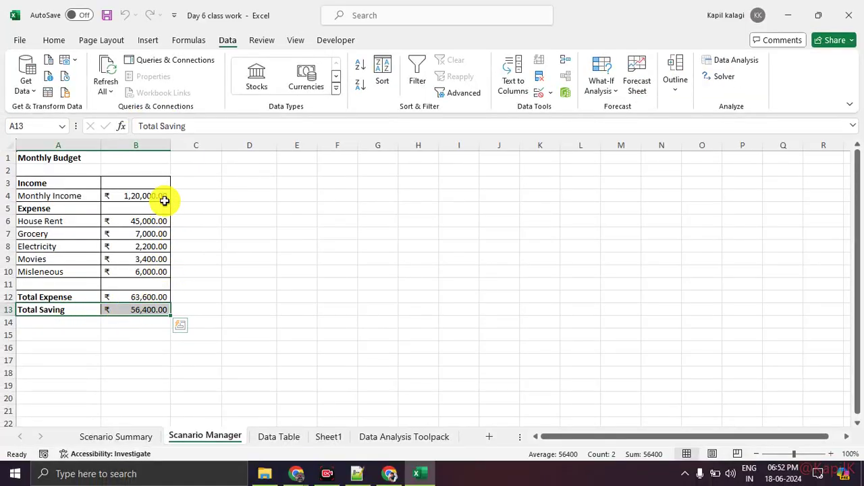
{"action": "left_click", "coordinate": [133, 197]}
{"action": "left_click_drag", "start_coordinate": [148, 232], "coordinate": [159, 260]}
{"action": "left_click", "coordinate": [219, 262]}
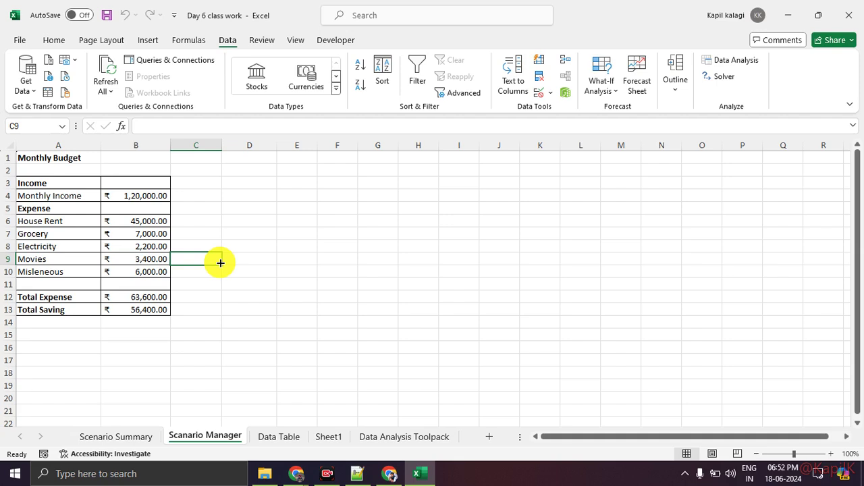
{"action": "left_click", "coordinate": [143, 296]}
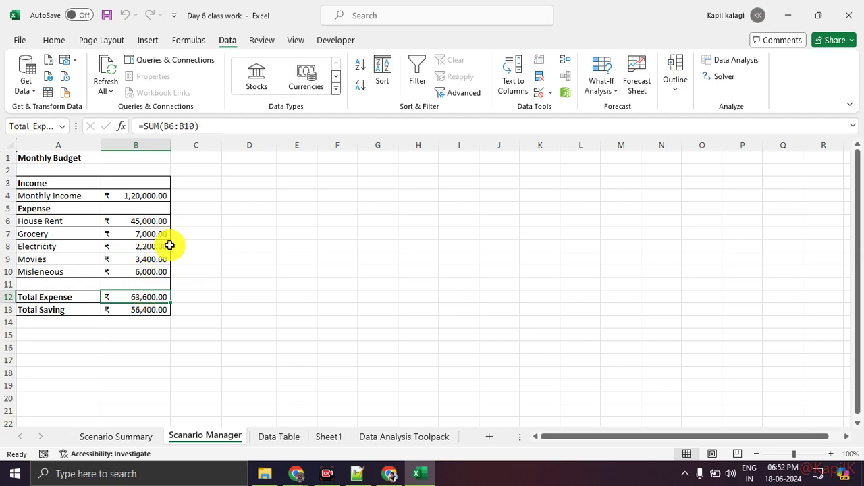
Widen the empty columns C and D beside the monthly budget table
{"action": "left_click_drag", "start_coordinate": [251, 181], "coordinate": [253, 311]}
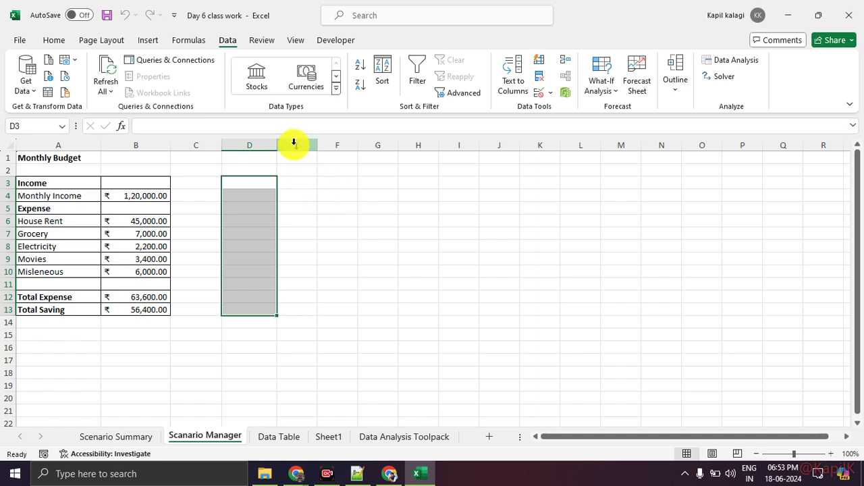
{"action": "left_click_drag", "start_coordinate": [278, 144], "coordinate": [295, 144]}
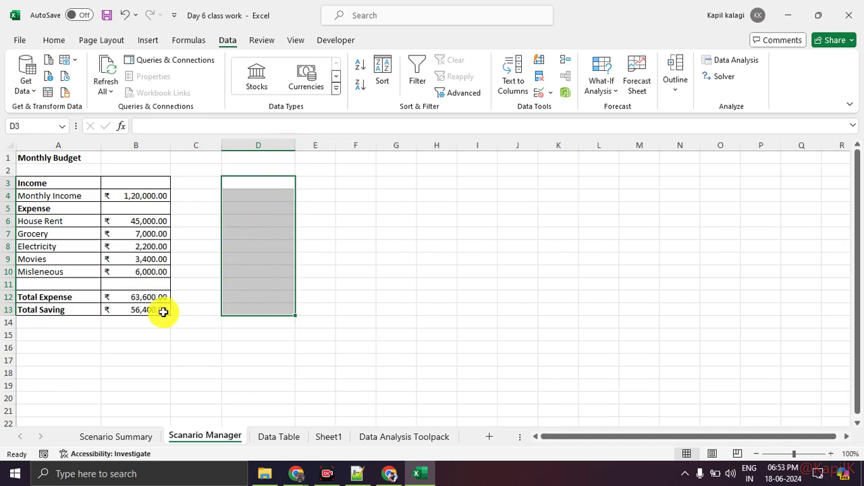
{"action": "left_click", "coordinate": [167, 345]}
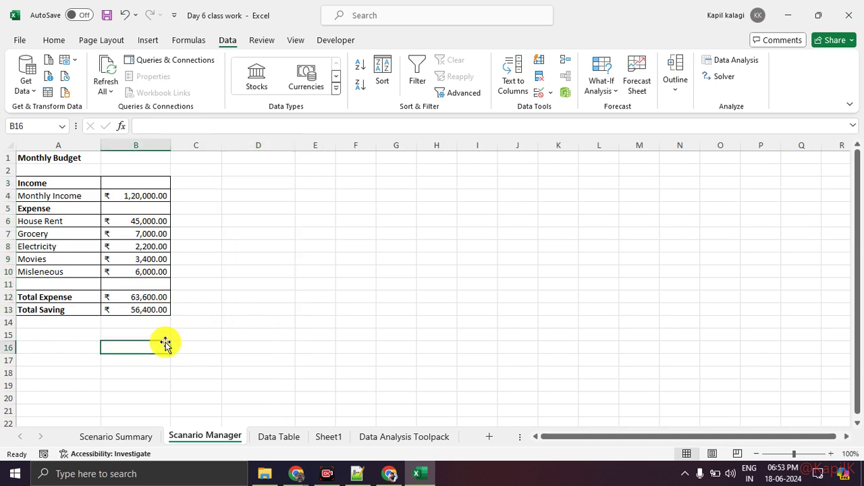
{"action": "left_click", "coordinate": [144, 297]}
{"action": "left_click", "coordinate": [200, 195]}
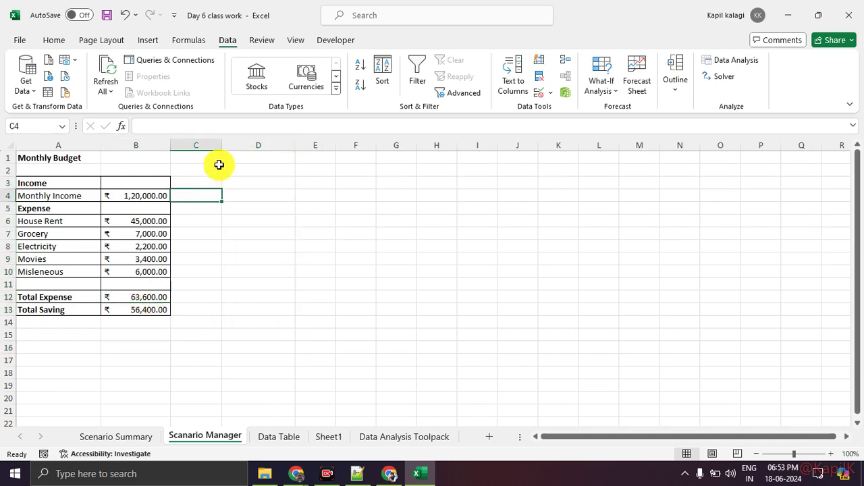
{"action": "left_click_drag", "start_coordinate": [222, 150], "coordinate": [251, 152]}
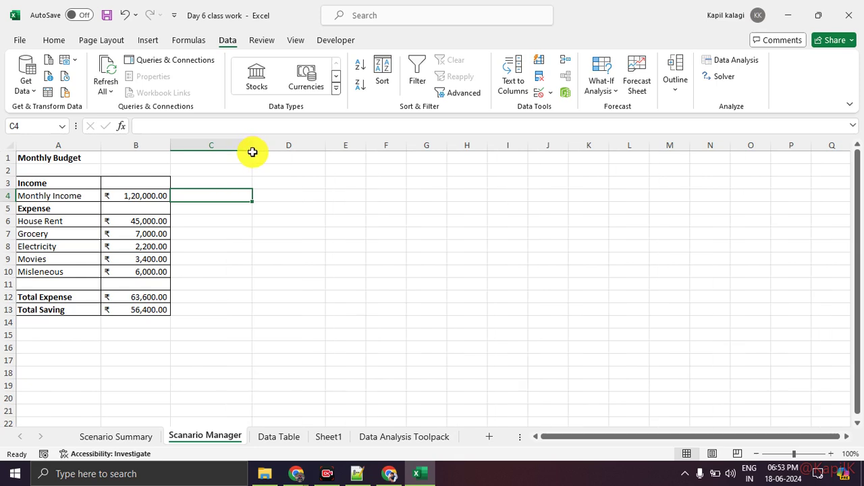
{"action": "left_click_drag", "start_coordinate": [324, 147], "coordinate": [332, 148]}
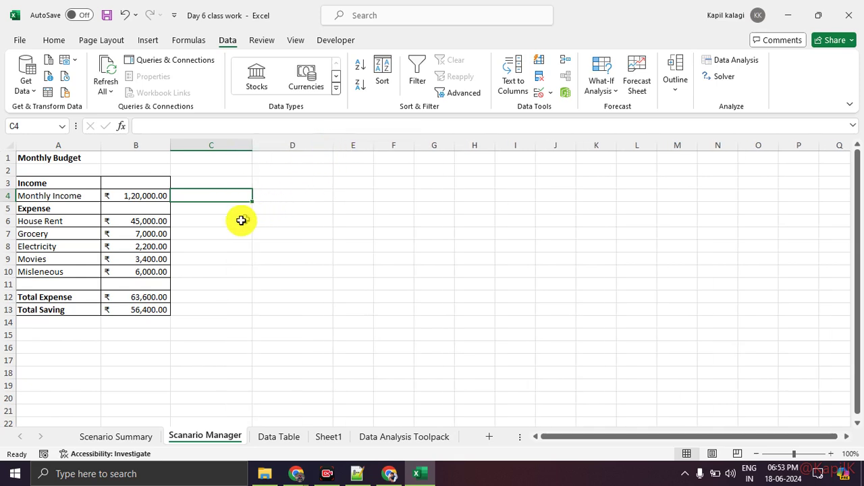
Review the House Rent, Grocery and Electricity amounts, then compare scenario incomes, expenses and savings in the Scenario Summary sheet
{"action": "left_click_drag", "start_coordinate": [144, 225], "coordinate": [149, 248]}
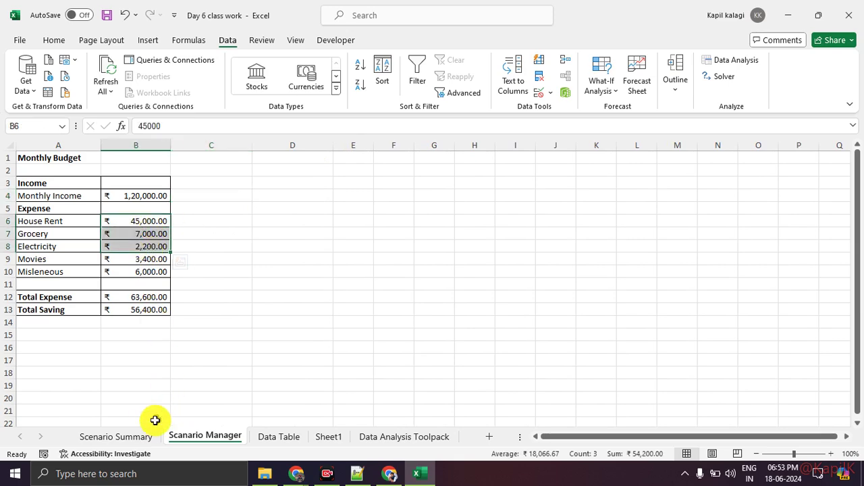
{"action": "left_click", "coordinate": [144, 436]}
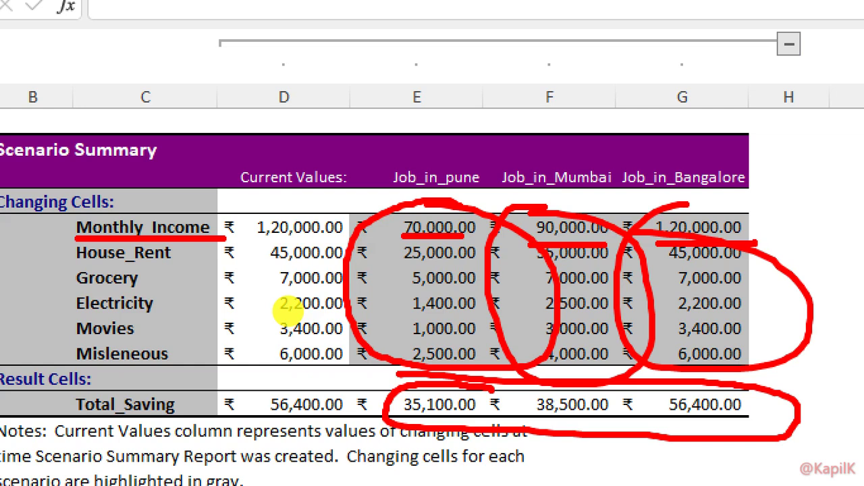
Hide the Google Meet screen-sharing bar and return to the Scanario Manager sheet
{"action": "key", "text": "alt+Tab"}
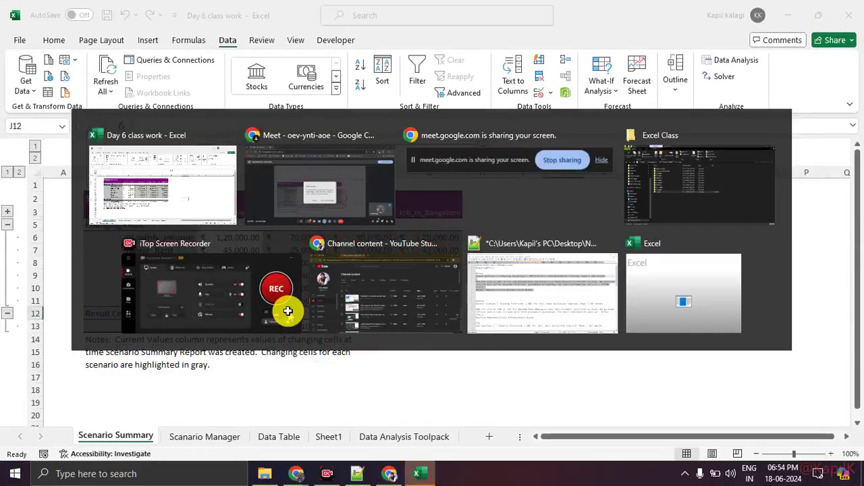
{"action": "key", "text": "alt+Tab"}
{"action": "key", "text": "alt+Tab"}
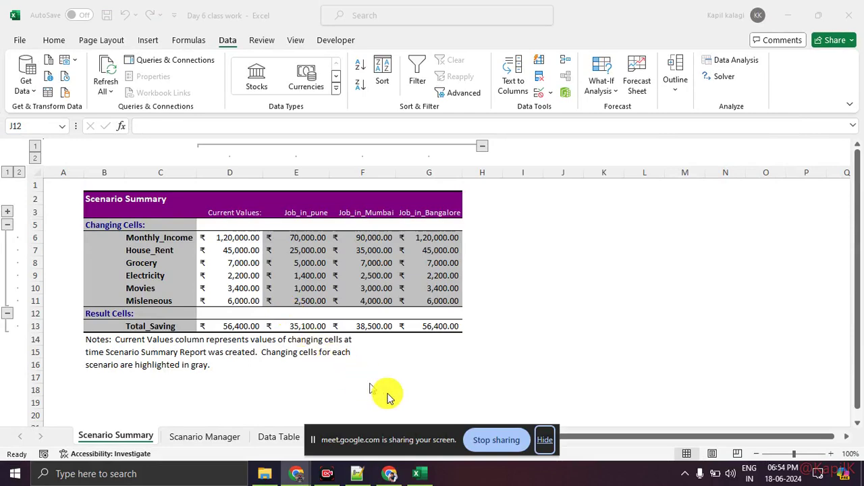
{"action": "left_click", "coordinate": [545, 439]}
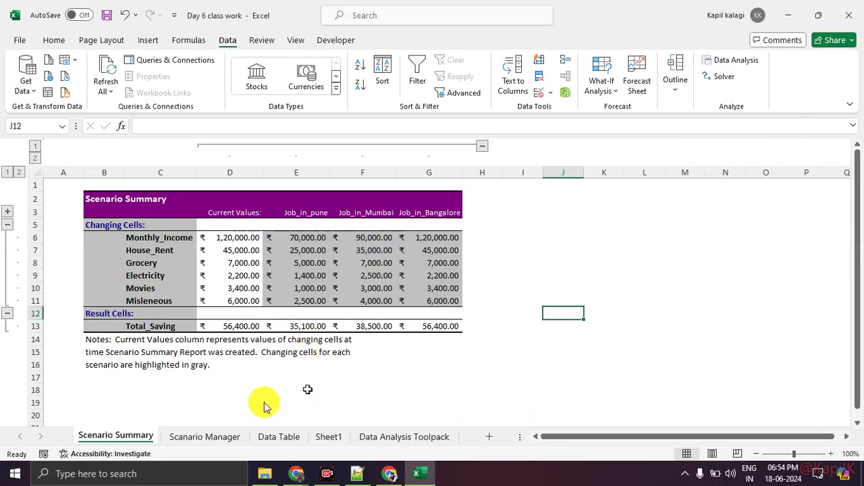
{"action": "left_click", "coordinate": [205, 438]}
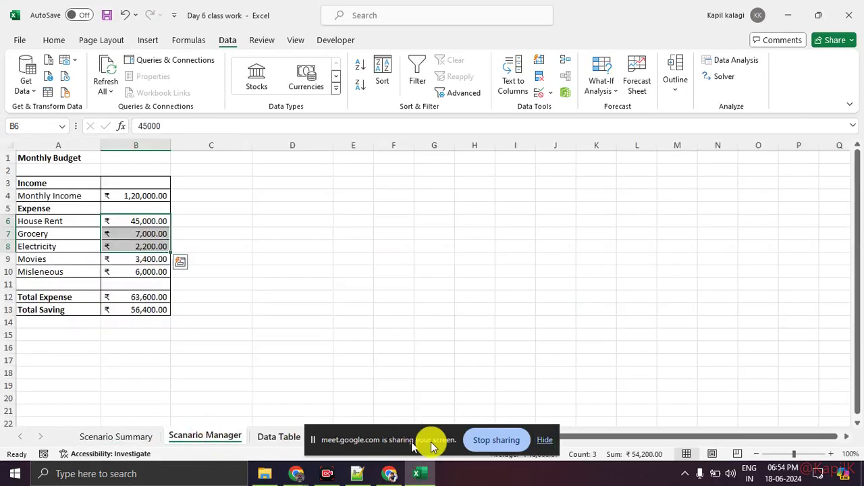
{"action": "left_click", "coordinate": [545, 440]}
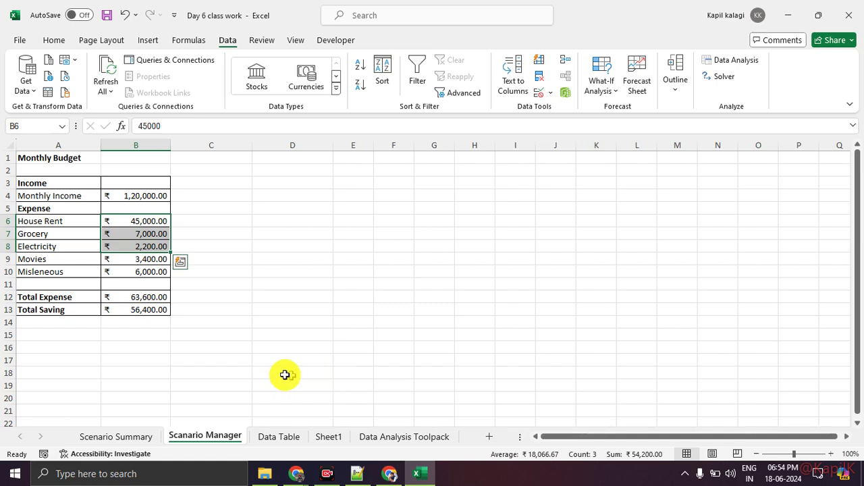
Try adding a scenario named test with changing cells B4,B6:B10, and close Scenario Manager without saving it
{"action": "left_click", "coordinate": [179, 358]}
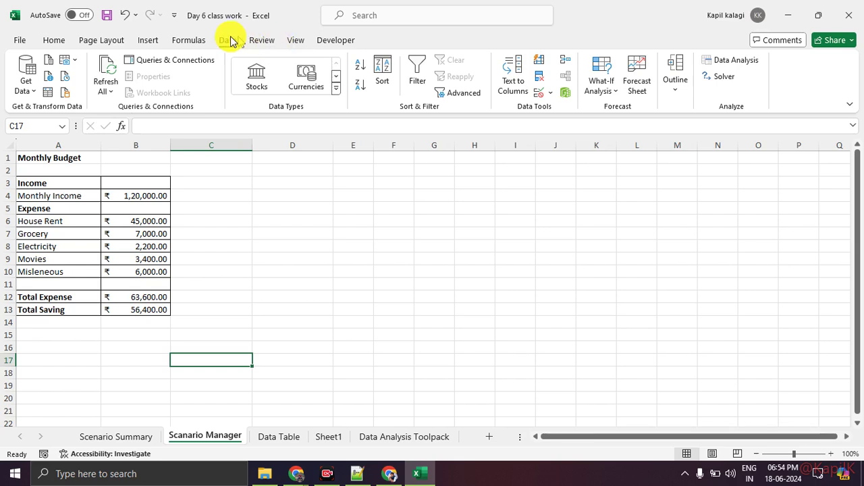
{"action": "left_click", "coordinate": [594, 93]}
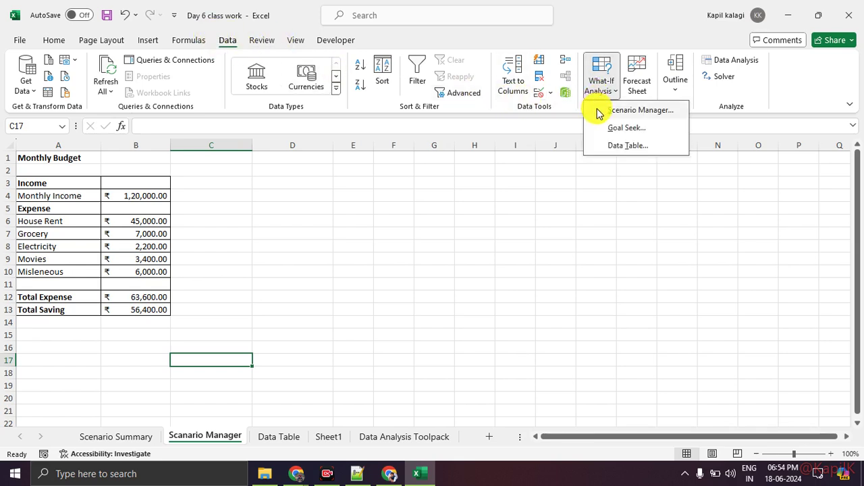
{"action": "left_click", "coordinate": [599, 110]}
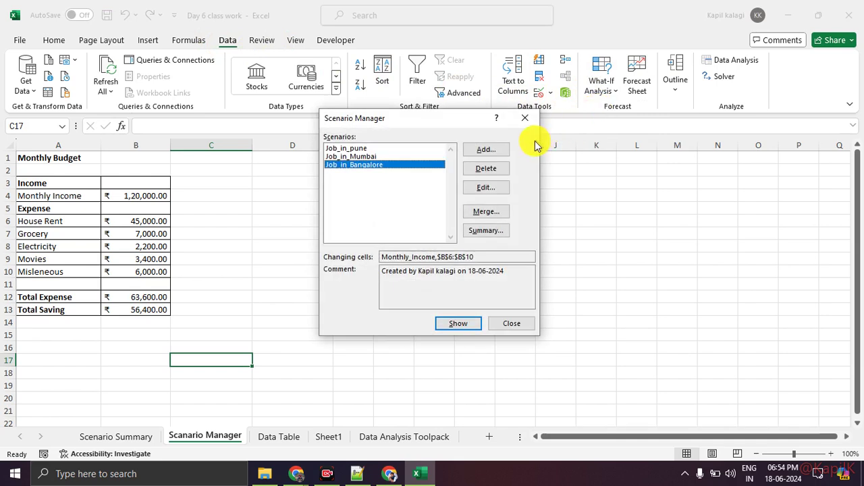
{"action": "left_click", "coordinate": [486, 150]}
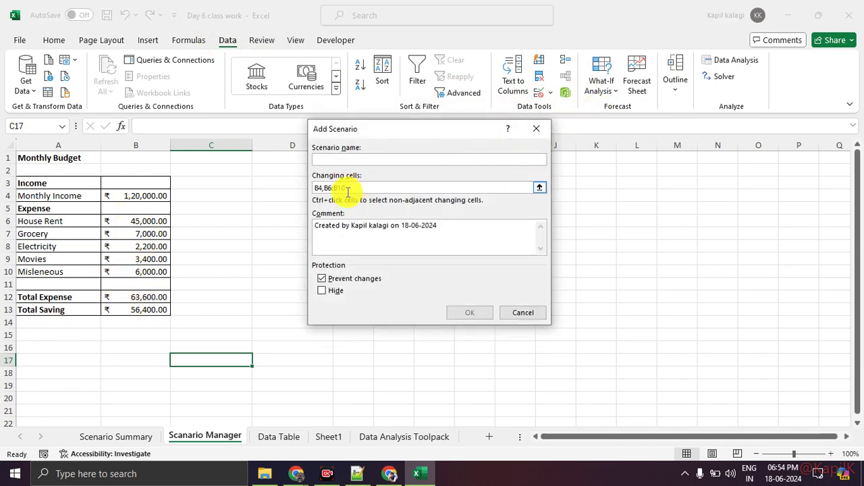
{"action": "type", "text": "test"}
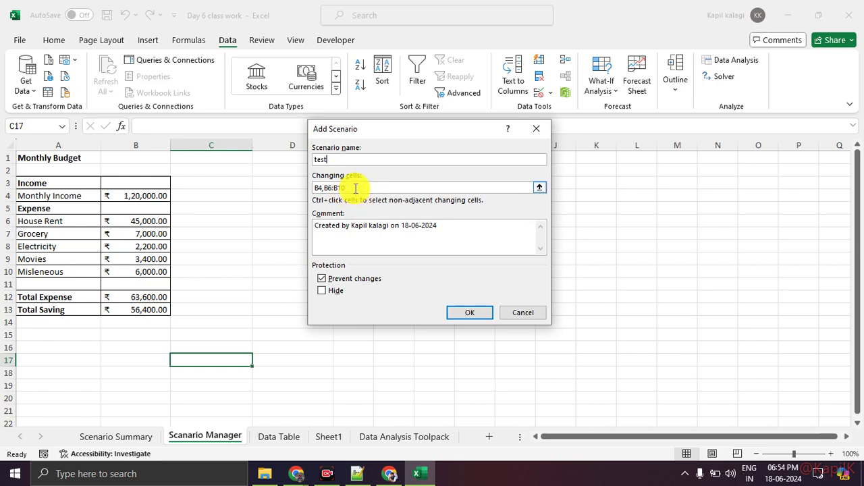
{"action": "left_click", "coordinate": [347, 187]}
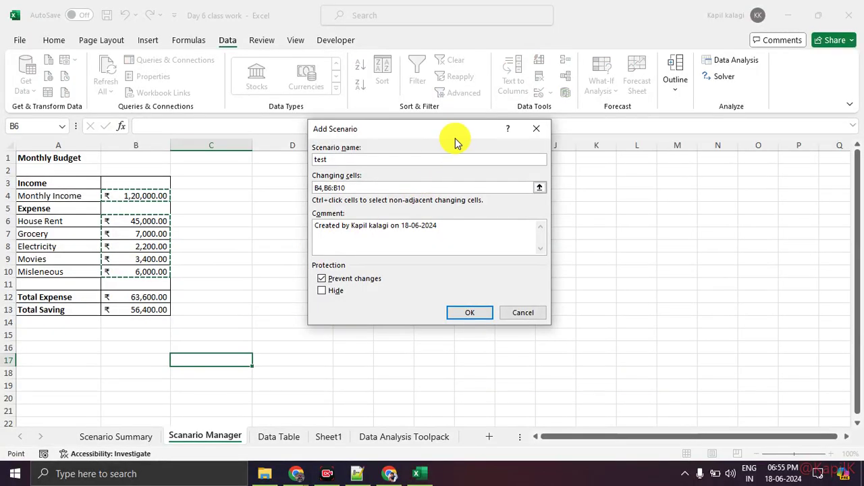
{"action": "left_click", "coordinate": [535, 127]}
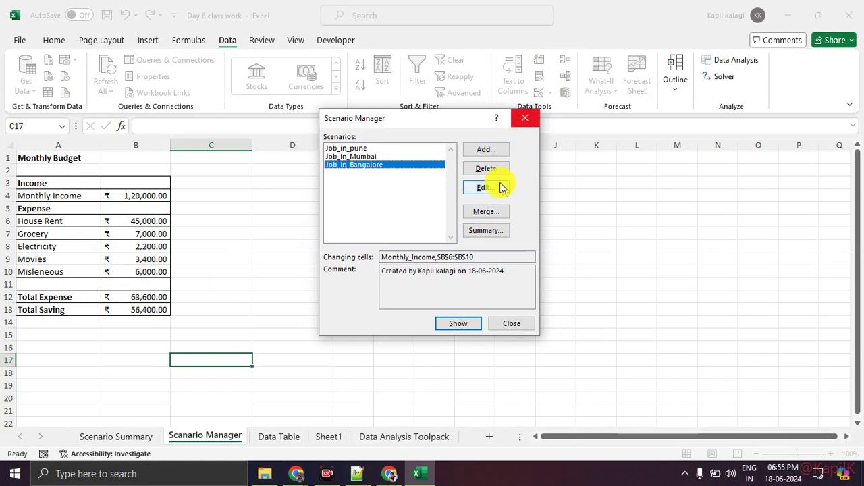
{"action": "left_click", "coordinate": [527, 120]}
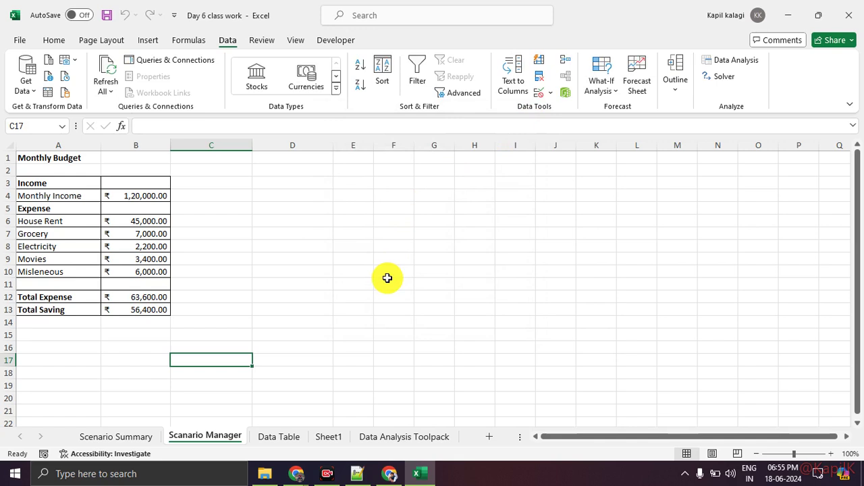
Check the Google Meet call in Chrome and return to the Excel workbook
{"action": "left_click", "coordinate": [297, 473]}
{"action": "left_click", "coordinate": [255, 427]}
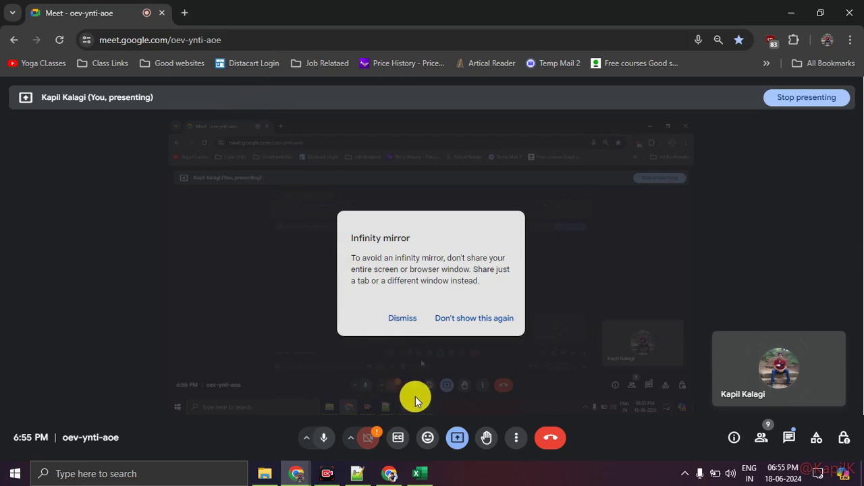
{"action": "left_click", "coordinate": [383, 474]}
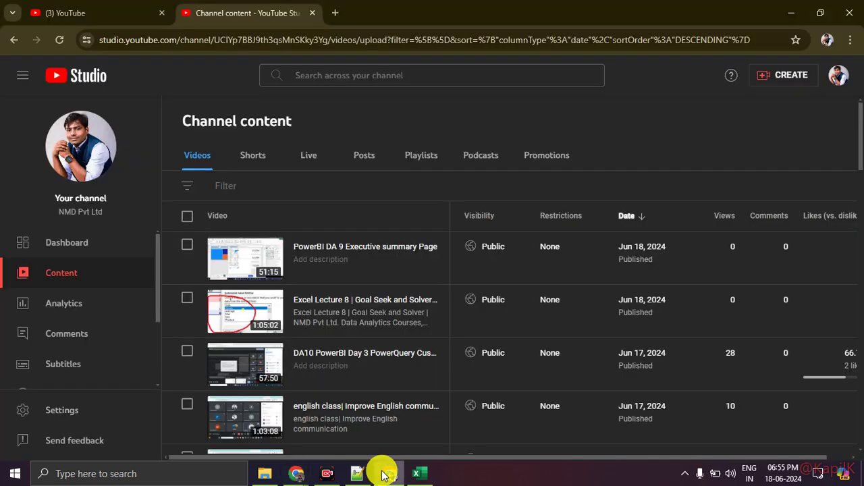
{"action": "left_click", "coordinate": [383, 475]}
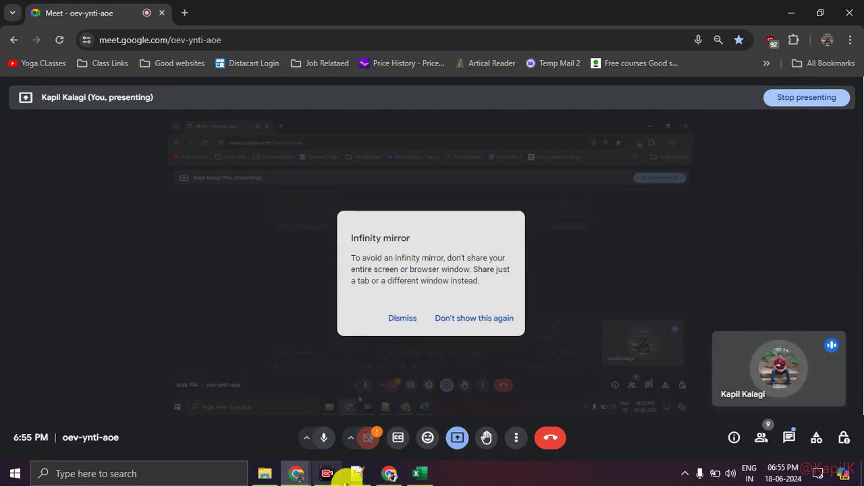
{"action": "left_click", "coordinate": [417, 474]}
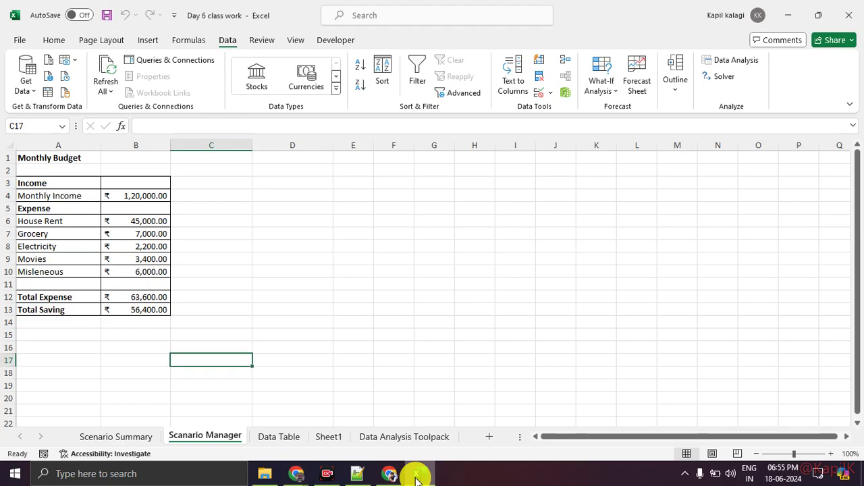
Copy the scenario report table B2:G13 from the Scenario Summary sheet and paste it at F9 on the Scanario Manager sheet
{"action": "left_click", "coordinate": [137, 437]}
{"action": "left_click", "coordinate": [158, 287]}
{"action": "left_click", "coordinate": [74, 211]}
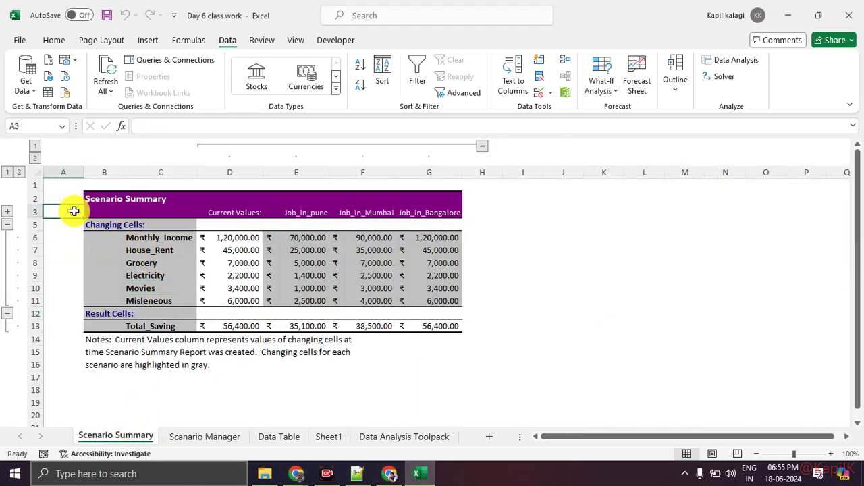
{"action": "left_click_drag", "start_coordinate": [106, 201], "coordinate": [451, 327]}
{"action": "key", "text": "ctrl+c"}
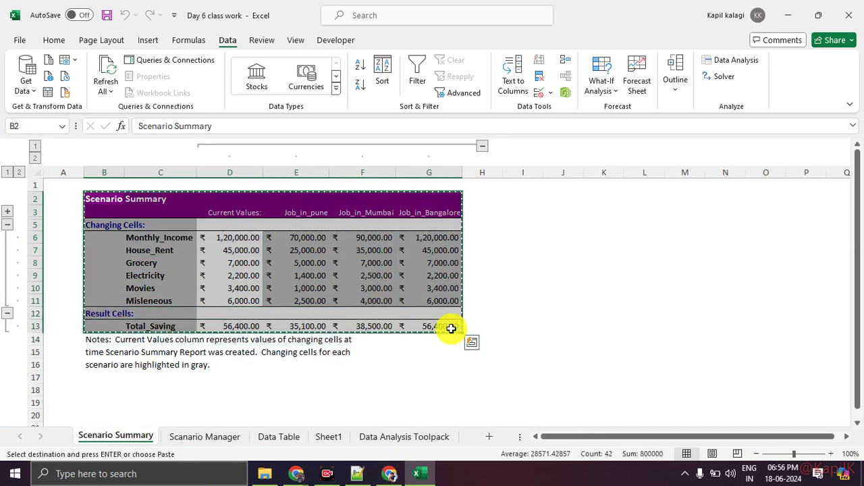
{"action": "left_click", "coordinate": [228, 439]}
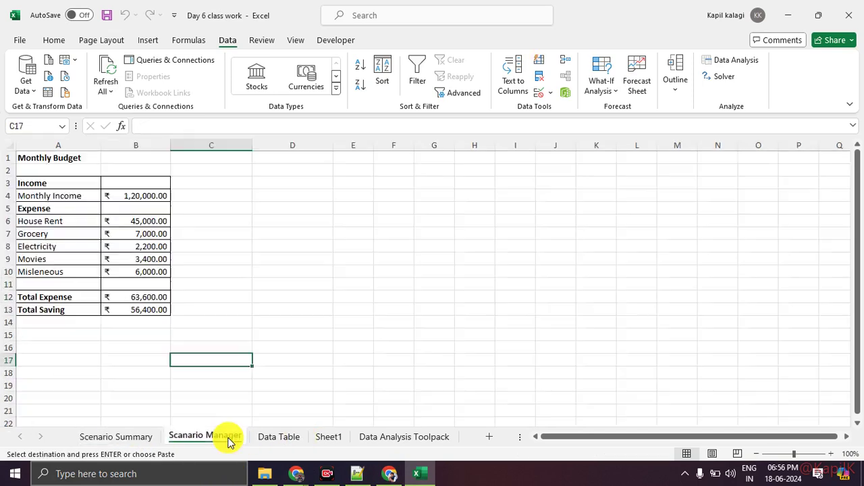
{"action": "left_click", "coordinate": [409, 259]}
{"action": "key", "text": "ctrl+v"}
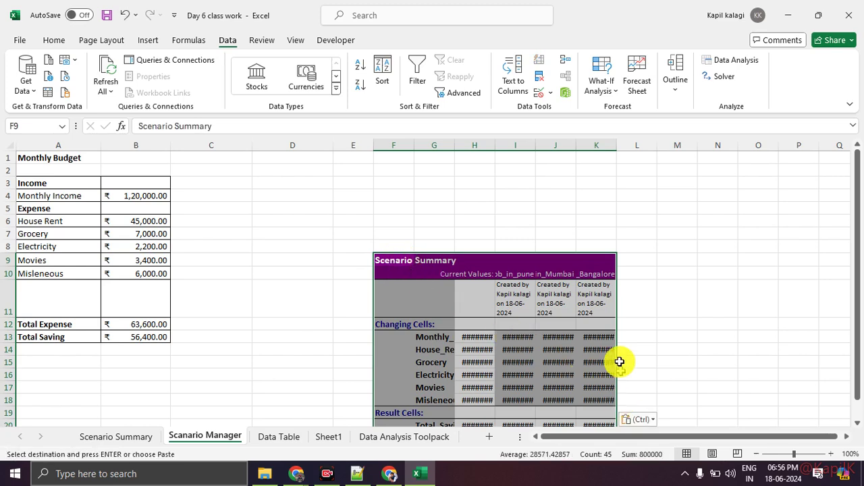
Widen columns H to K and auto-fit column G so the pasted summary's labels and amounts are readable
{"action": "left_click_drag", "start_coordinate": [617, 143], "coordinate": [660, 140]}
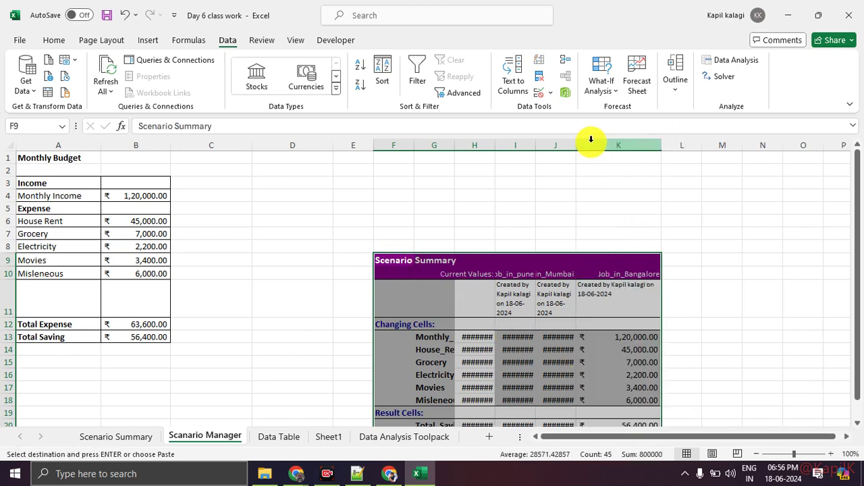
{"action": "left_click_drag", "start_coordinate": [577, 141], "coordinate": [605, 143]}
{"action": "left_click_drag", "start_coordinate": [537, 142], "coordinate": [578, 144]}
{"action": "left_click_drag", "start_coordinate": [496, 143], "coordinate": [530, 142]}
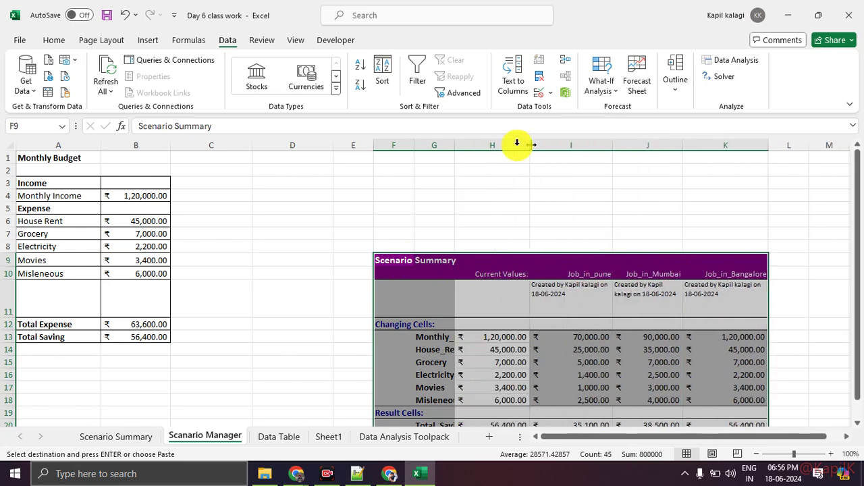
{"action": "double_click", "coordinate": [454, 143]}
{"action": "left_click", "coordinate": [481, 208]}
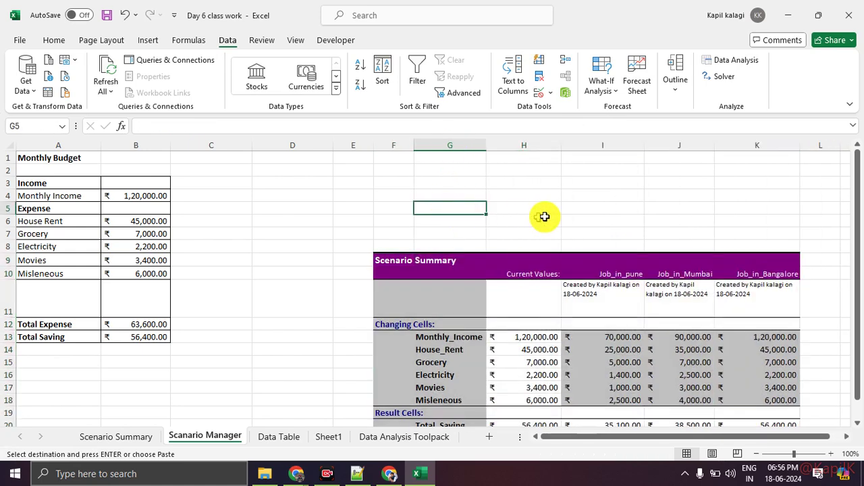
Look over the pasted scenario summary down to Total_Saving, and clear the cell contents in D6:N22
{"action": "scroll", "coordinate": [532, 217], "scroll_direction": "down", "scroll_amount": 1}
{"action": "left_click", "coordinate": [450, 246]}
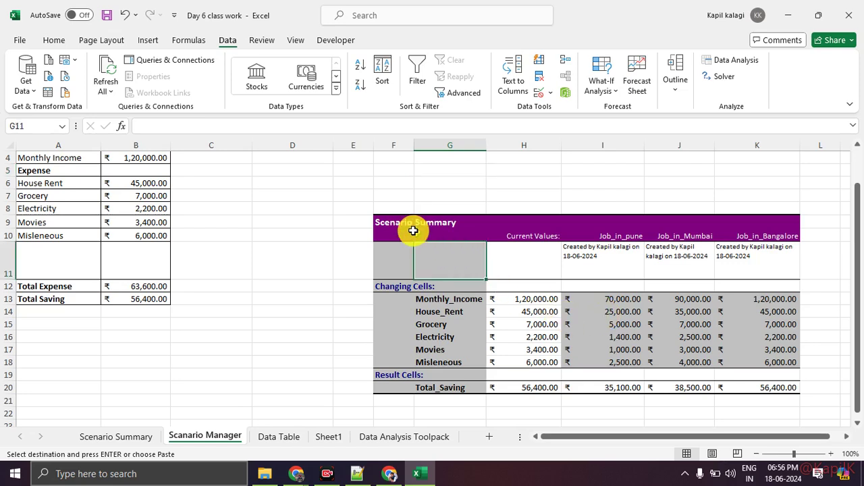
{"action": "left_click_drag", "start_coordinate": [388, 204], "coordinate": [794, 426]}
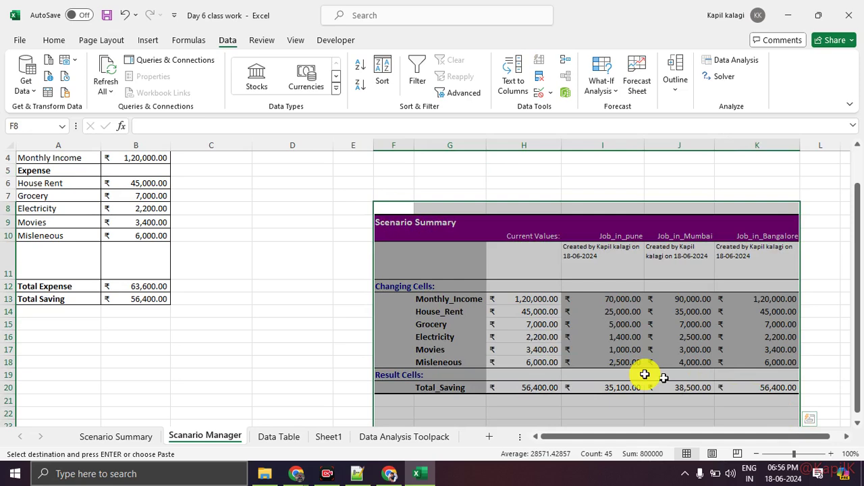
{"action": "left_click", "coordinate": [447, 340]}
{"action": "left_click", "coordinate": [448, 389]}
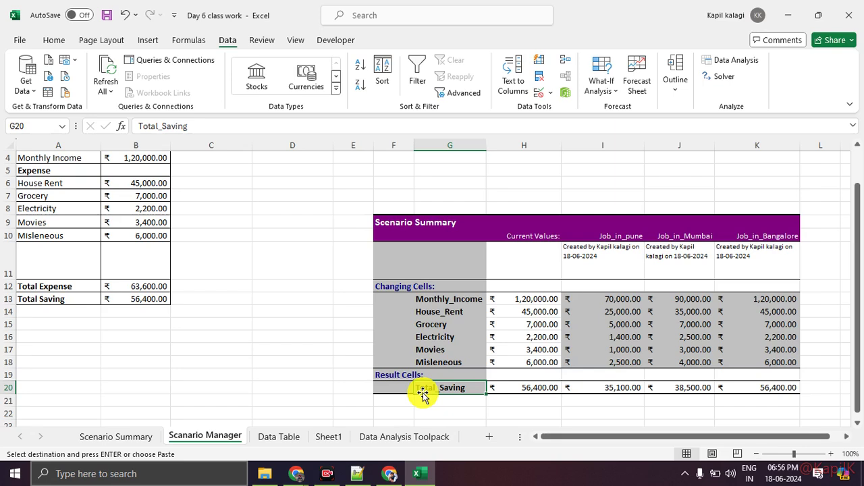
{"action": "left_click", "coordinate": [303, 333]}
{"action": "left_click_drag", "start_coordinate": [324, 181], "coordinate": [812, 407]}
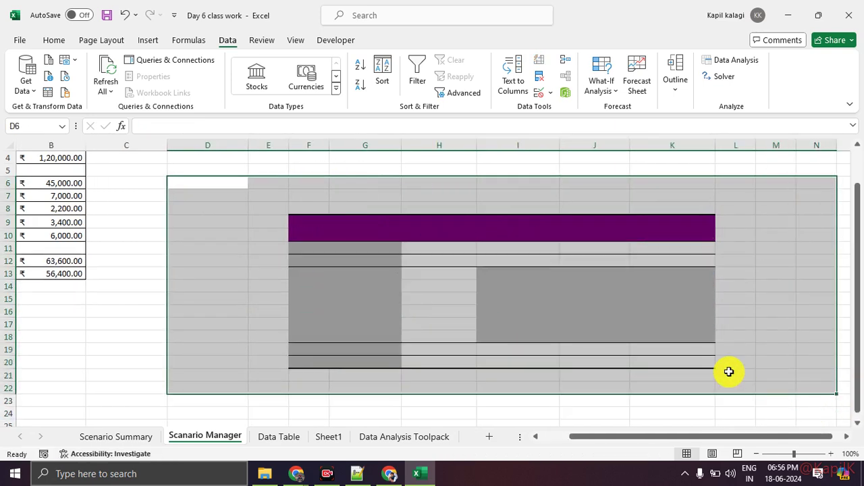
{"action": "left_click", "coordinate": [745, 335]}
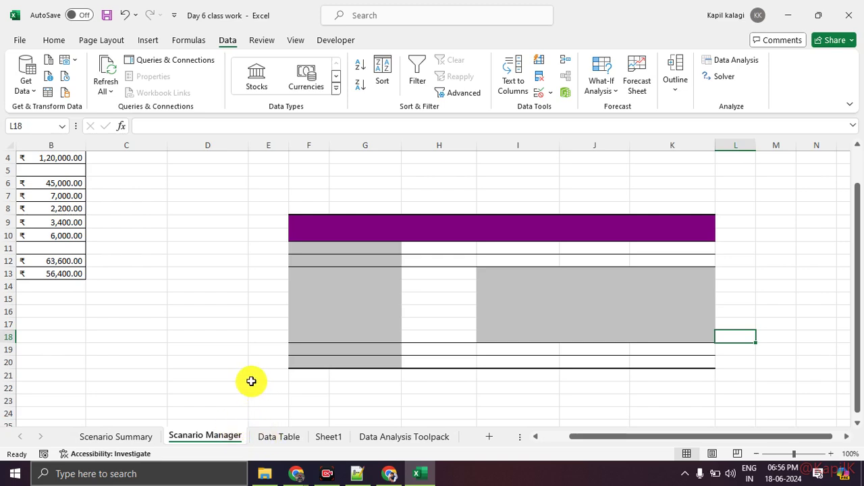
Return to the Scenario Summary sheet and review the income and expense values of the three job scenarios
{"action": "left_click_drag", "start_coordinate": [572, 436], "coordinate": [247, 439]}
{"action": "left_click", "coordinate": [150, 437]}
{"action": "left_click", "coordinate": [229, 231]}
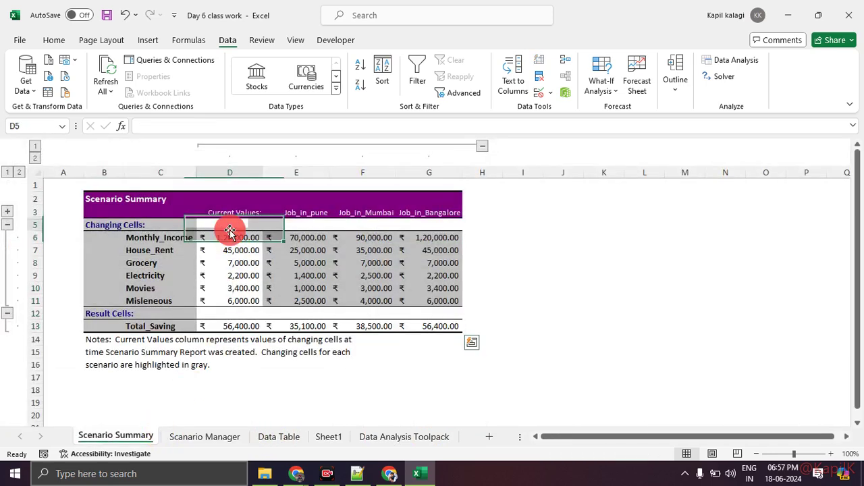
{"action": "left_click_drag", "start_coordinate": [277, 238], "coordinate": [450, 309]}
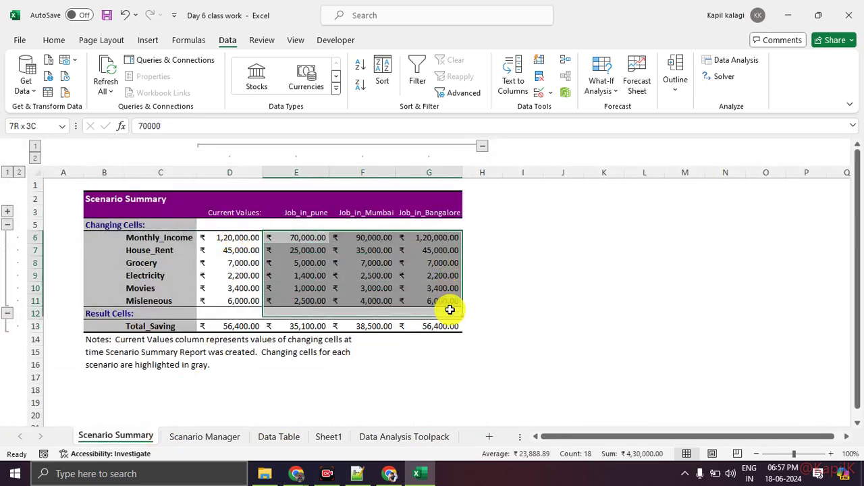
{"action": "left_click", "coordinate": [429, 377]}
Try a line chart with markers of the scenario savings in E13:G13, placed beside the summary table, and delete it
{"action": "left_click_drag", "start_coordinate": [297, 326], "coordinate": [428, 325]}
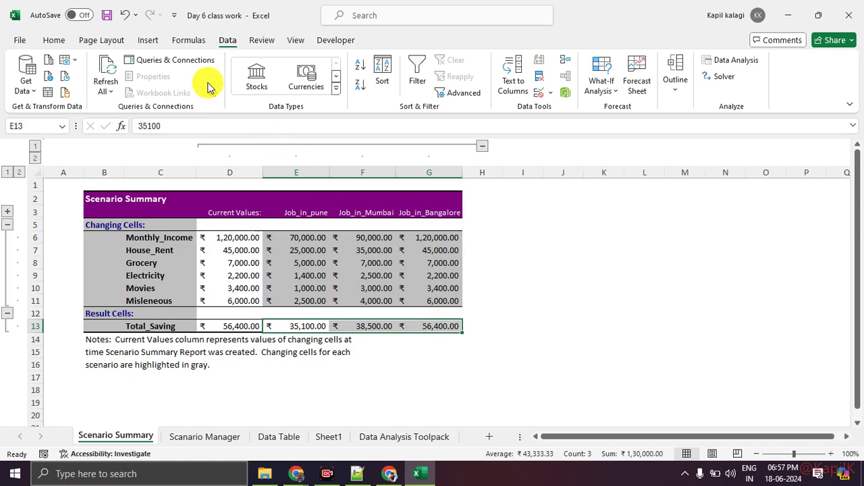
{"action": "left_click", "coordinate": [146, 39]}
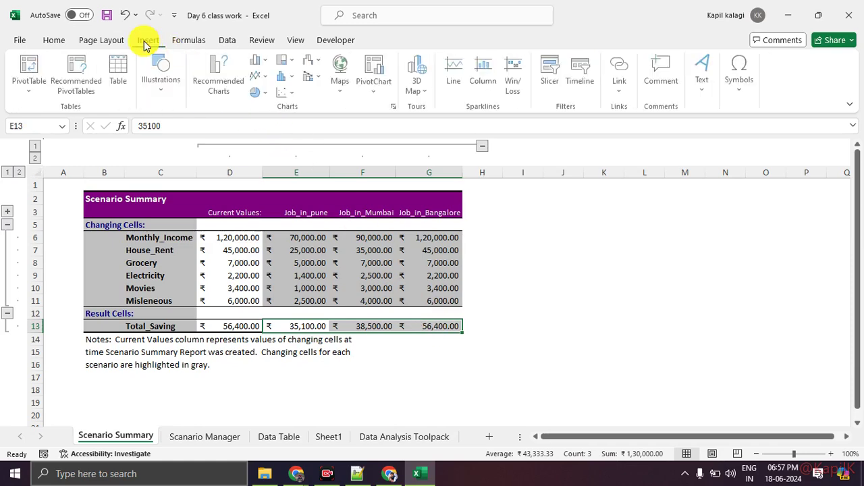
{"action": "left_click", "coordinate": [257, 77]}
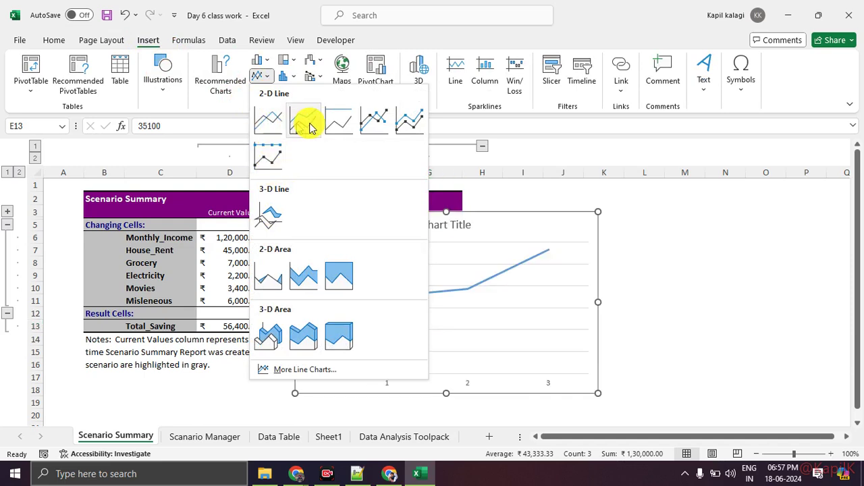
{"action": "left_click", "coordinate": [371, 124]}
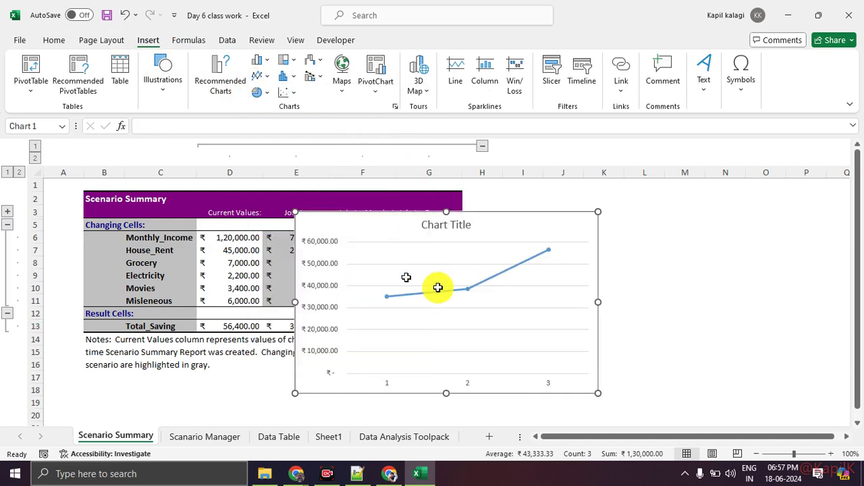
{"action": "left_click_drag", "start_coordinate": [565, 227], "coordinate": [773, 206]}
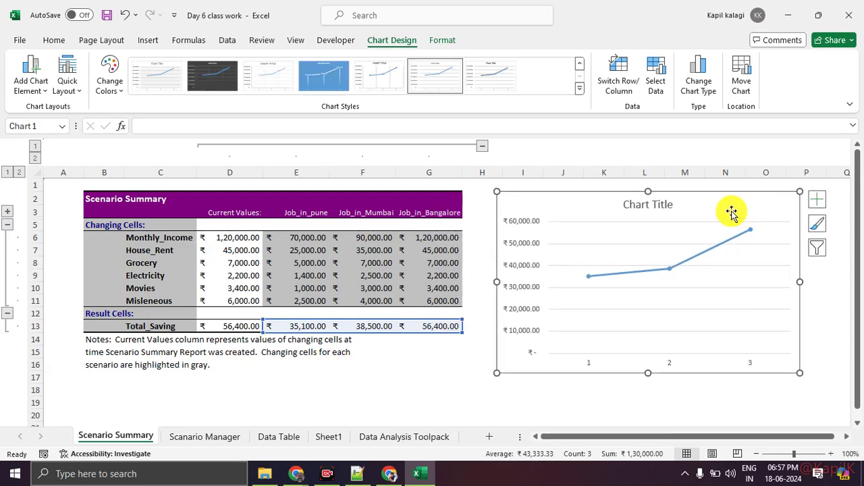
{"action": "key", "text": "Delete"}
{"action": "left_click", "coordinate": [645, 275]}
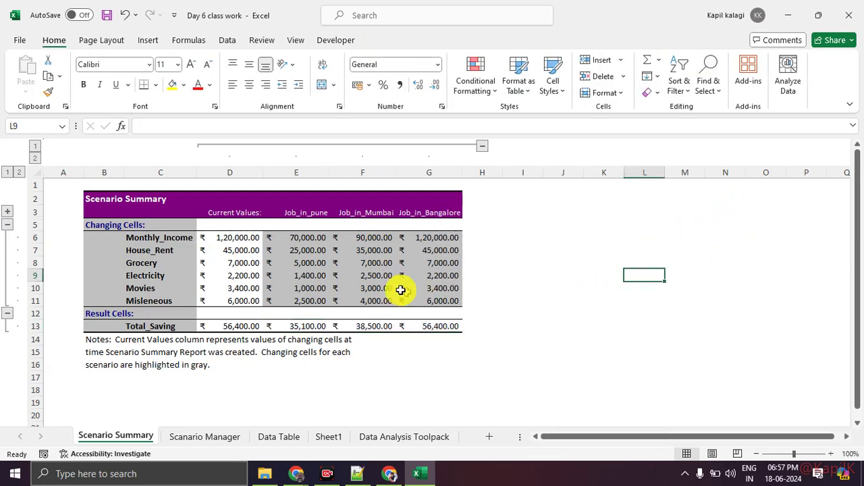
Try a 100% stacked line chart of the scenario summary data in C6:G13, and delete it
{"action": "left_click_drag", "start_coordinate": [170, 240], "coordinate": [442, 323]}
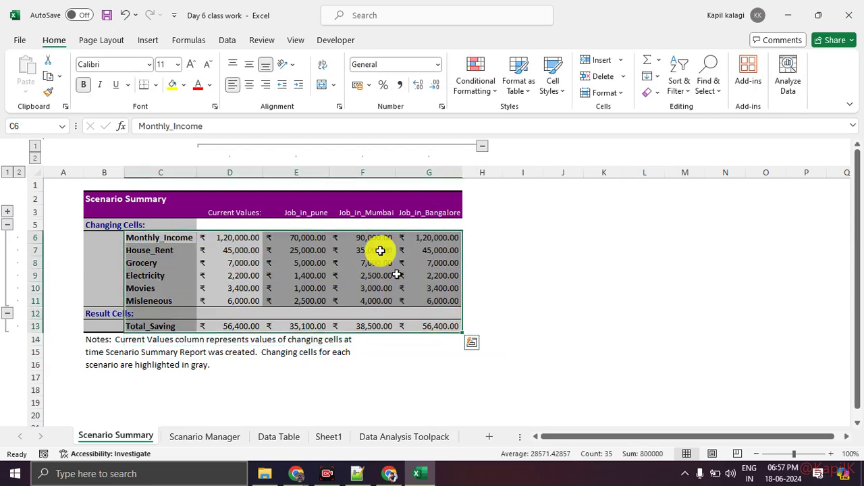
{"action": "left_click", "coordinate": [149, 41]}
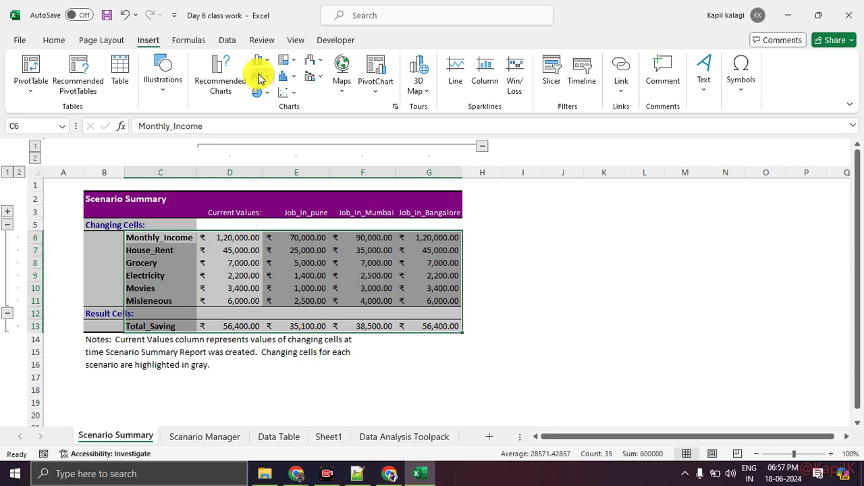
{"action": "left_click", "coordinate": [258, 77]}
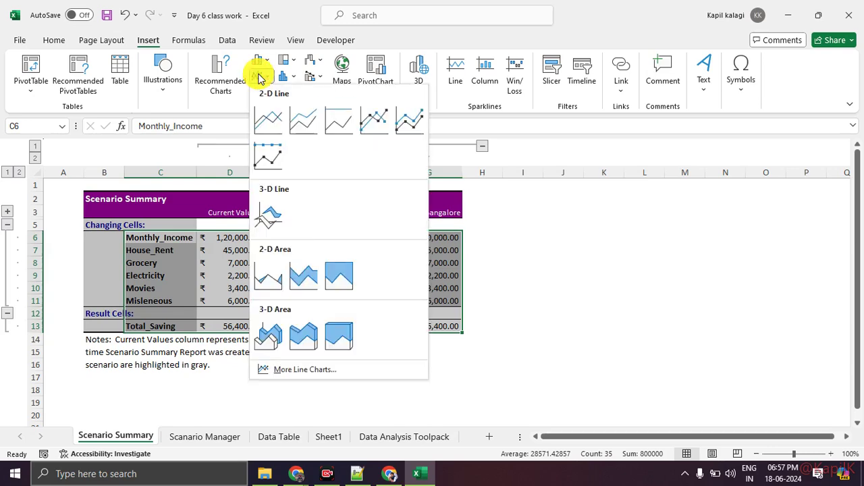
{"action": "left_click", "coordinate": [336, 125]}
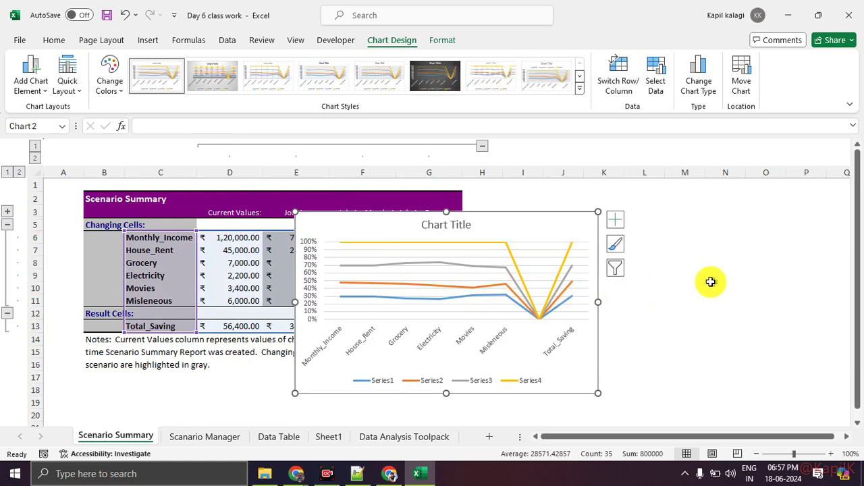
{"action": "key", "text": "Delete"}
{"action": "left_click", "coordinate": [536, 233]}
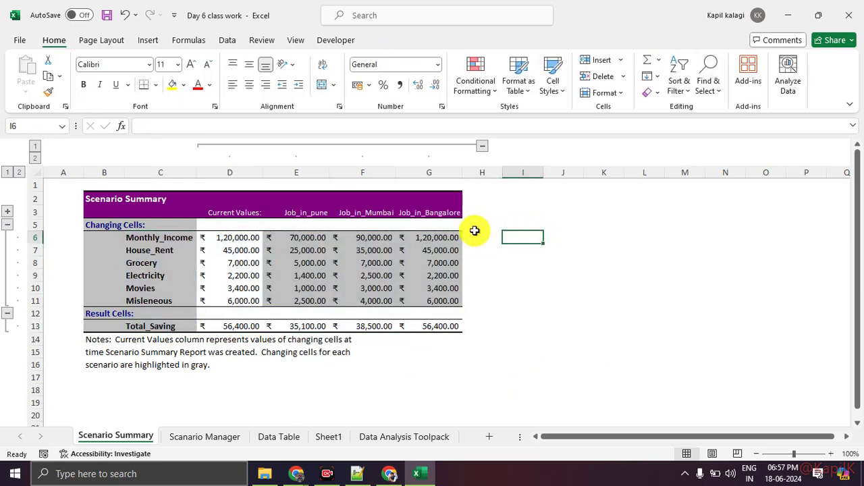
Switch to the Data Table sheet and look at the Data Table option among the What-If Analysis tools
{"action": "left_click", "coordinate": [290, 438]}
{"action": "left_click", "coordinate": [187, 437]}
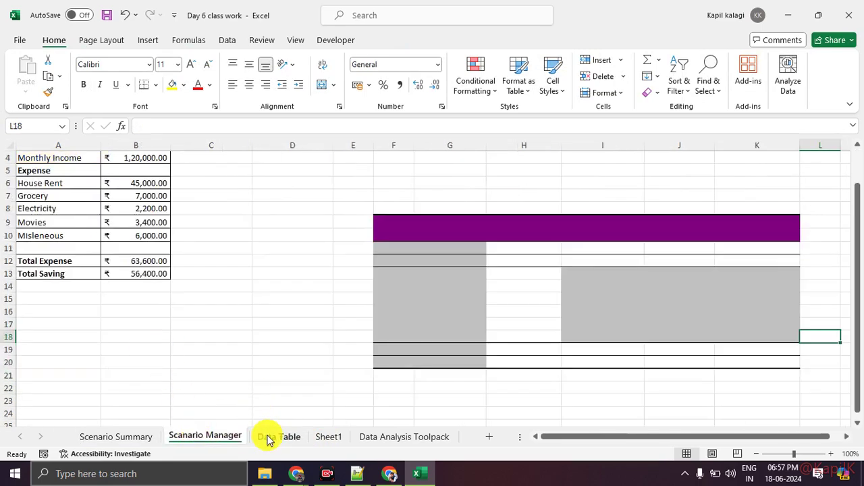
{"action": "left_click", "coordinate": [265, 437]}
{"action": "scroll", "coordinate": [158, 324], "scroll_direction": "up", "scroll_amount": 2}
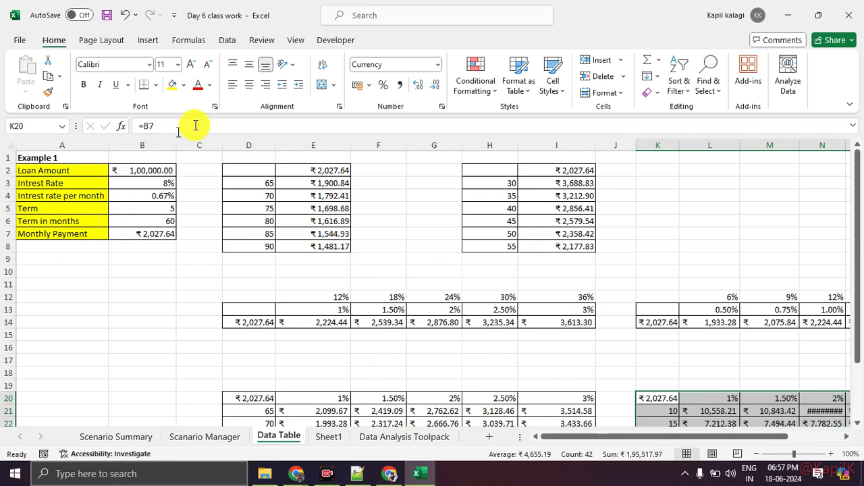
{"action": "left_click", "coordinate": [233, 42]}
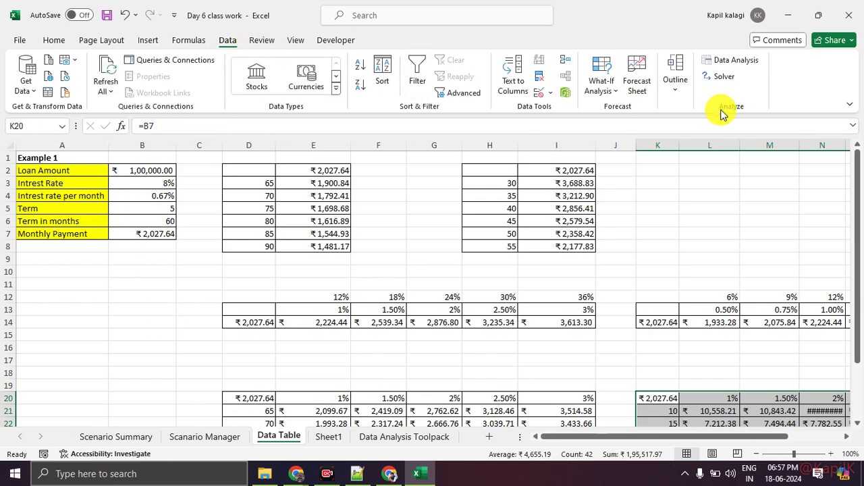
{"action": "left_click", "coordinate": [610, 100]}
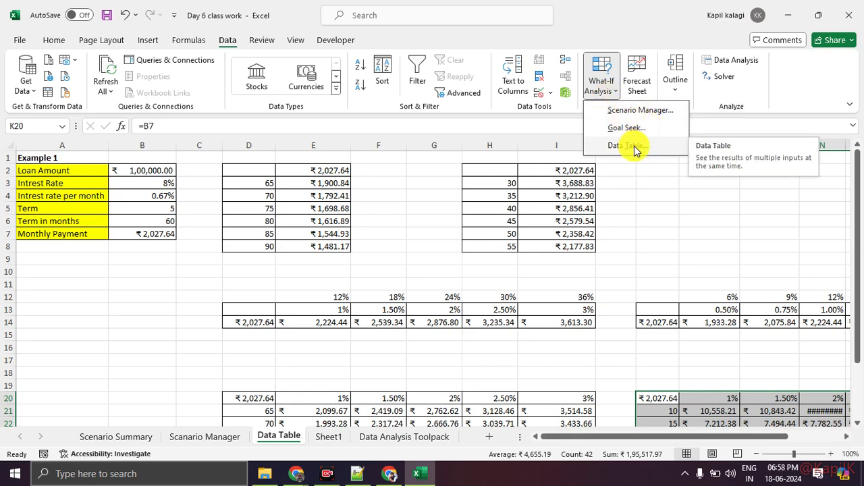
{"action": "left_click_drag", "start_coordinate": [609, 143], "coordinate": [645, 133]}
{"action": "key", "text": "Escape"}
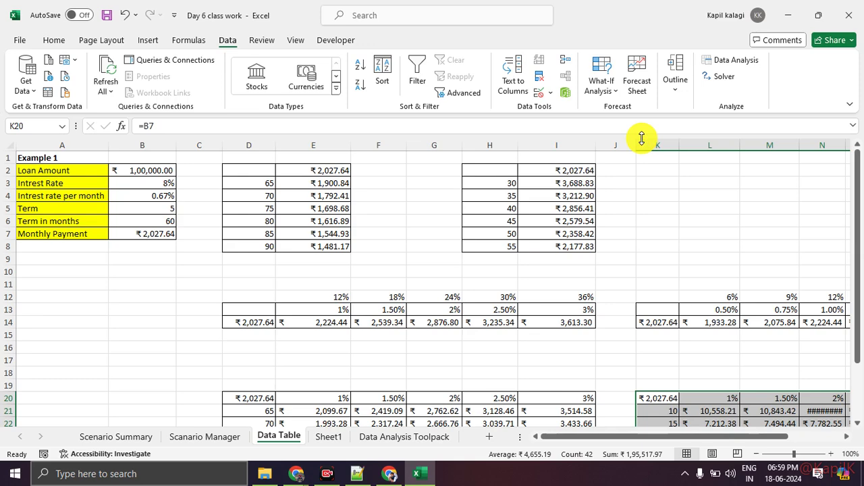
Switch to the Google Meet call in Chrome, admit the waiting participant, and close the people list
{"action": "key", "text": "alt+Tab"}
{"action": "key", "text": "alt+Tab"}
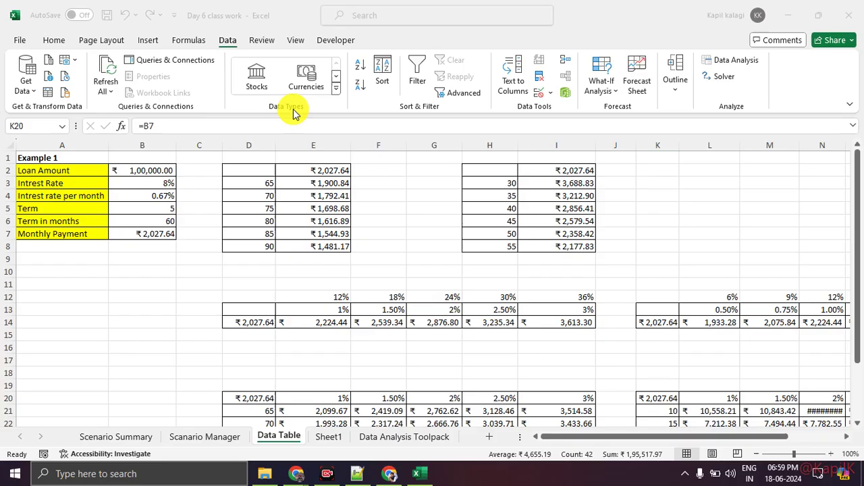
{"action": "scroll", "coordinate": [328, 260], "scroll_direction": "down", "scroll_amount": 3}
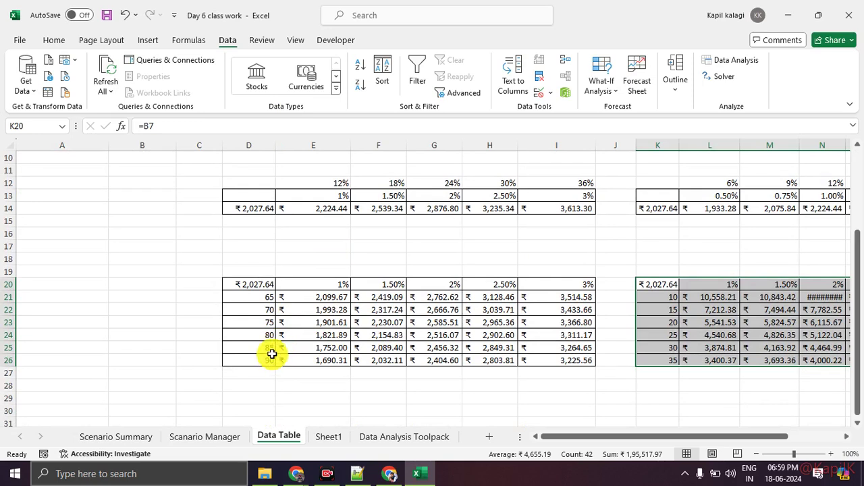
{"action": "left_click", "coordinate": [295, 473]}
{"action": "left_click", "coordinate": [223, 413]}
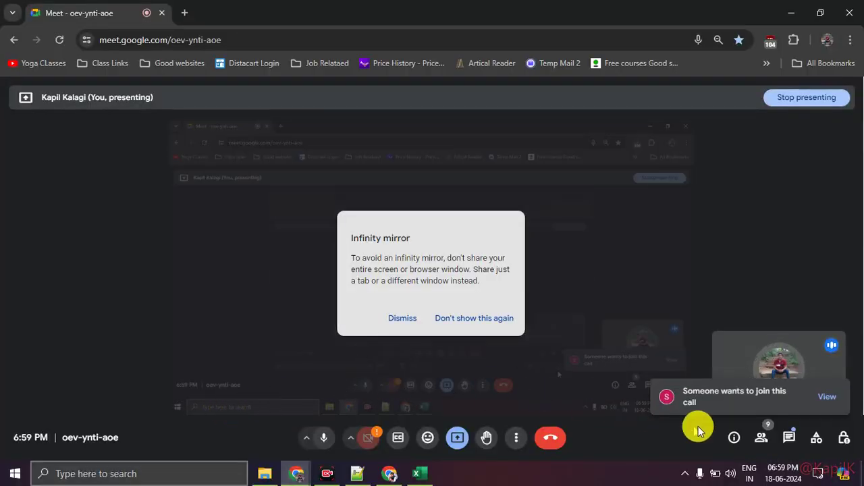
{"action": "left_click", "coordinate": [823, 404]}
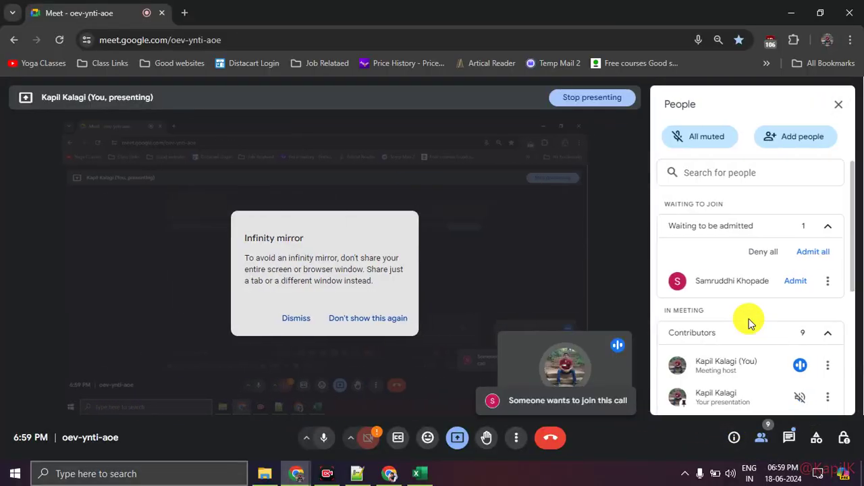
{"action": "left_click", "coordinate": [798, 281]}
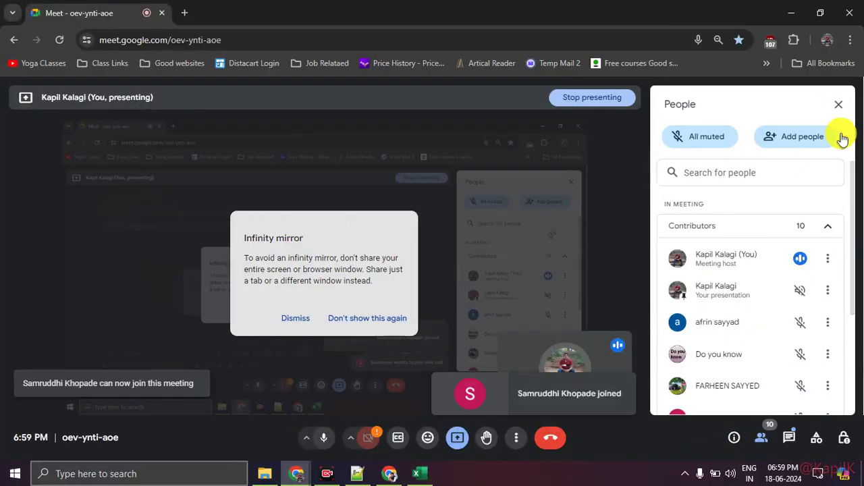
{"action": "left_click", "coordinate": [839, 106]}
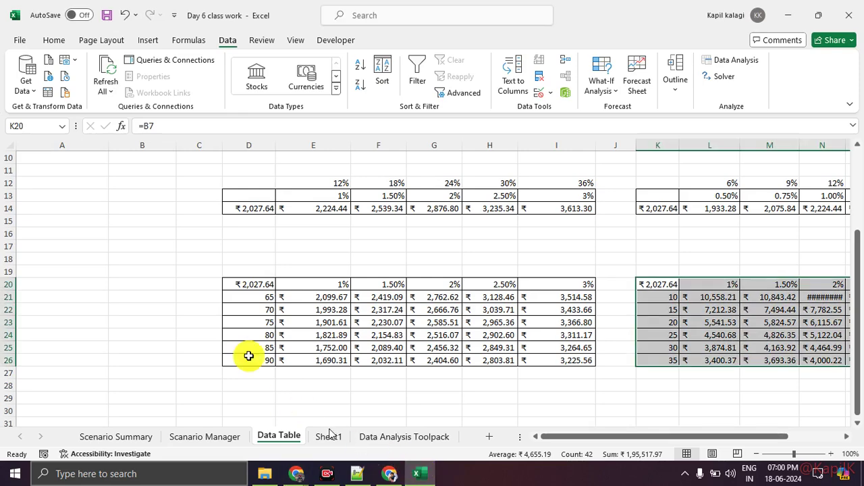
Return to the Data Table sheet in Excel and review Example 1's loan values in B2:B6 and the PMT formula in B7
{"action": "scroll", "coordinate": [127, 268], "scroll_direction": "up", "scroll_amount": 3}
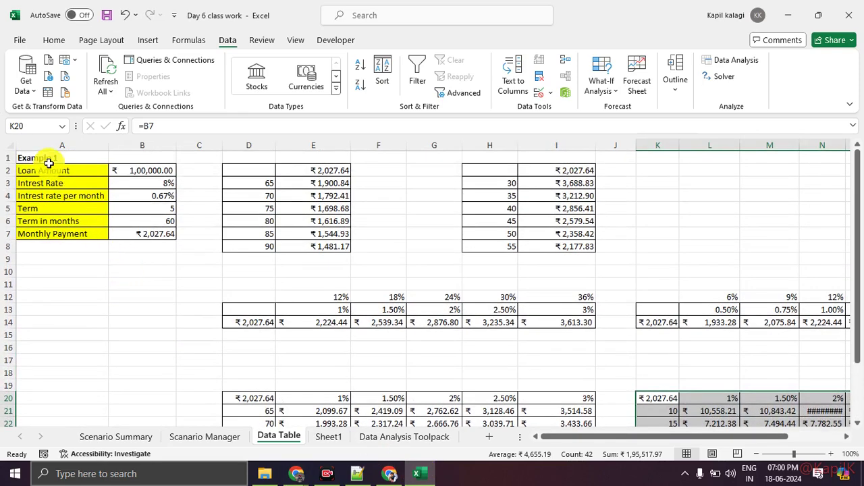
{"action": "left_click", "coordinate": [56, 169]}
{"action": "left_click", "coordinate": [154, 170]}
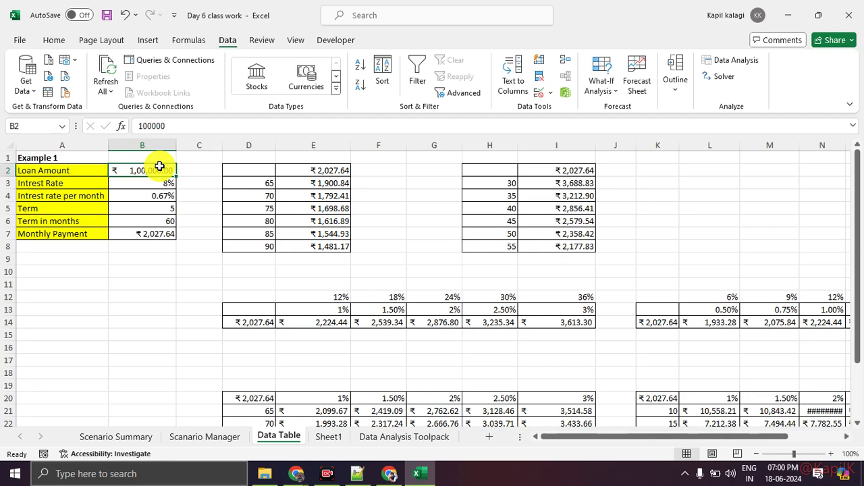
{"action": "key", "text": "Down"}
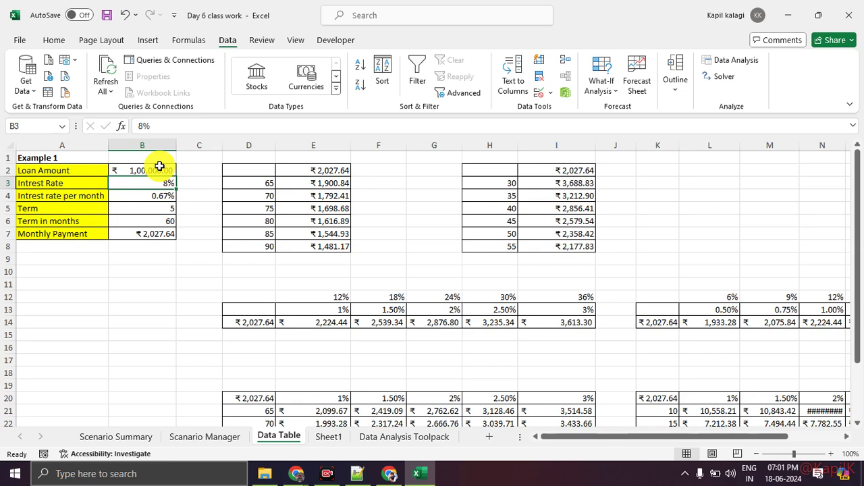
{"action": "key", "text": "Down"}
{"action": "key", "text": "Down"}
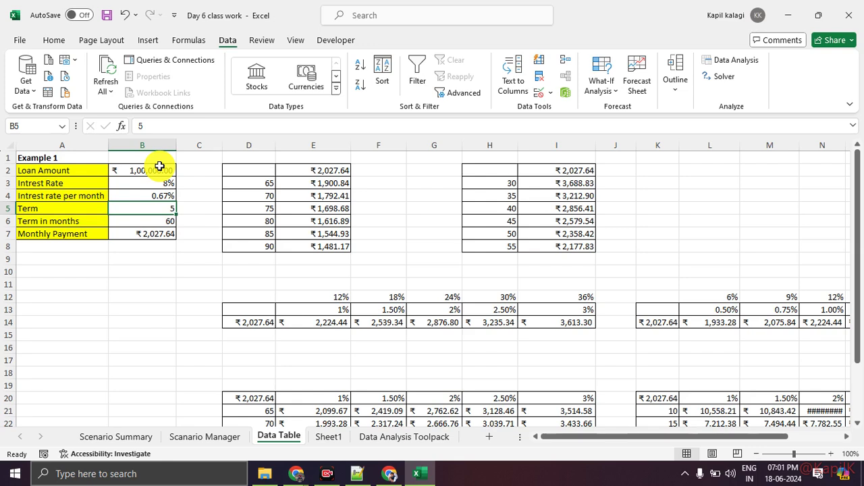
{"action": "key", "text": "Down"}
{"action": "key", "text": "Down"}
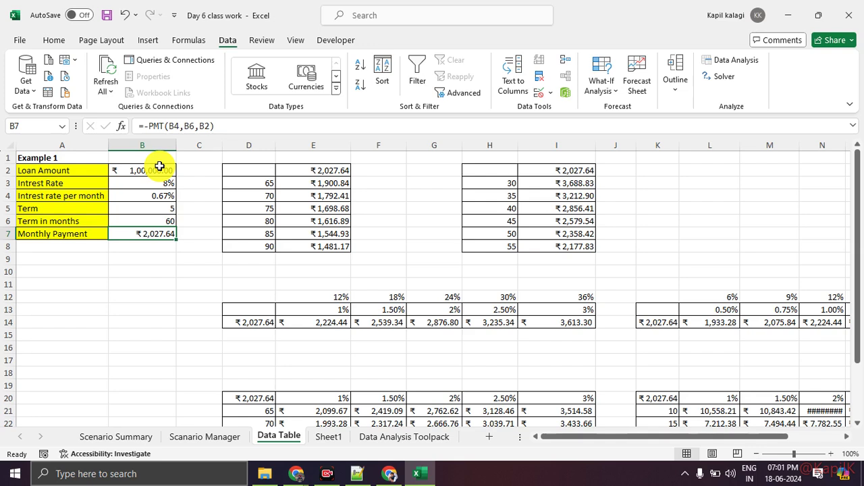
{"action": "left_click", "coordinate": [149, 127]}
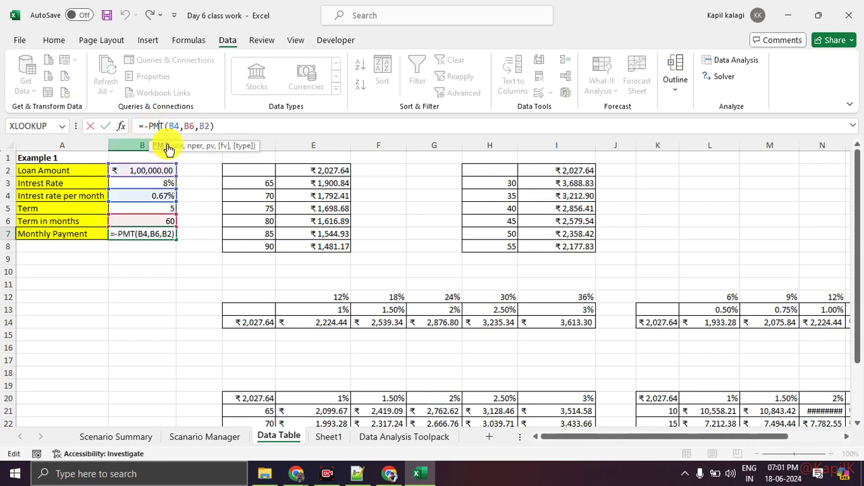
{"action": "key", "text": "Escape"}
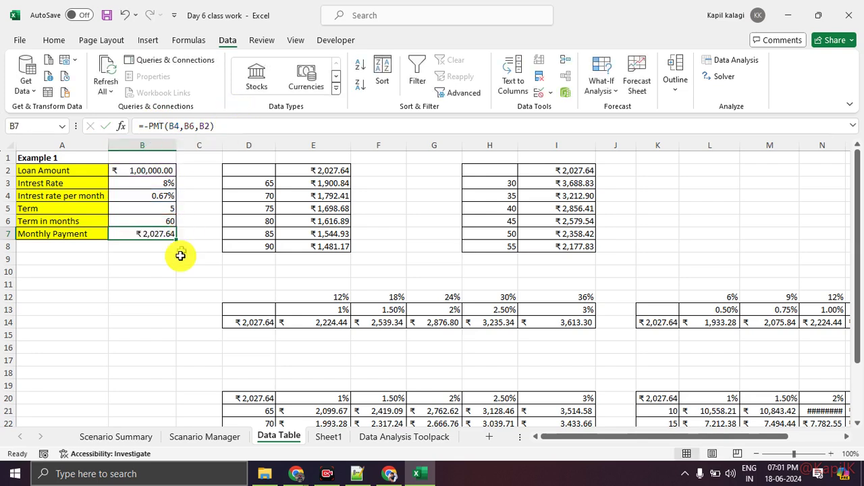
Find PMT through Insert Function, examine its Rate, Nper and Pv arguments, and cancel without changing cell B4
{"action": "left_click", "coordinate": [173, 297]}
{"action": "left_click", "coordinate": [165, 195]}
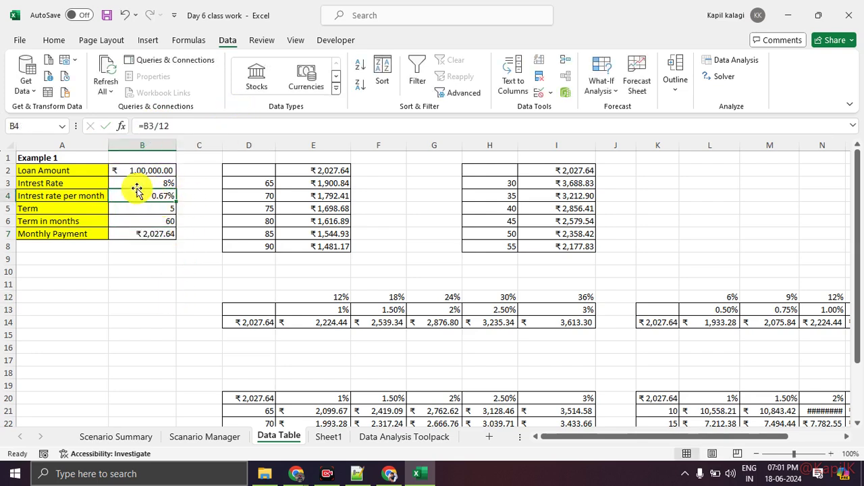
{"action": "left_click", "coordinate": [194, 40]}
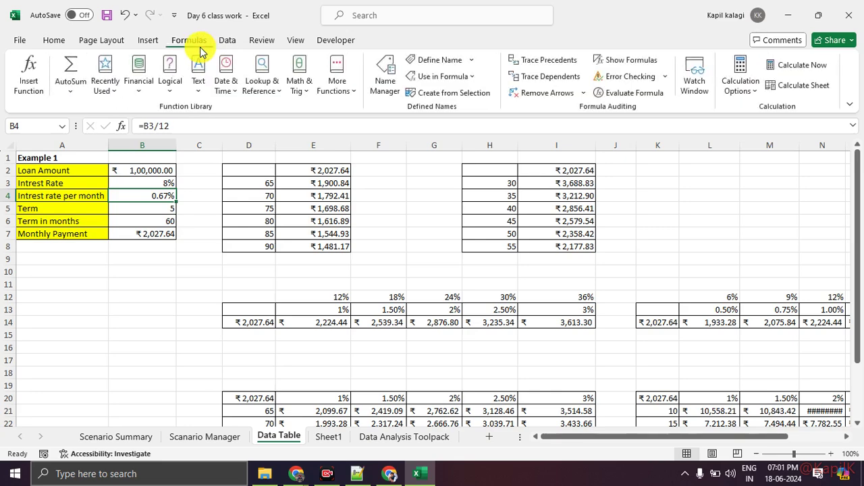
{"action": "left_click", "coordinate": [30, 72]}
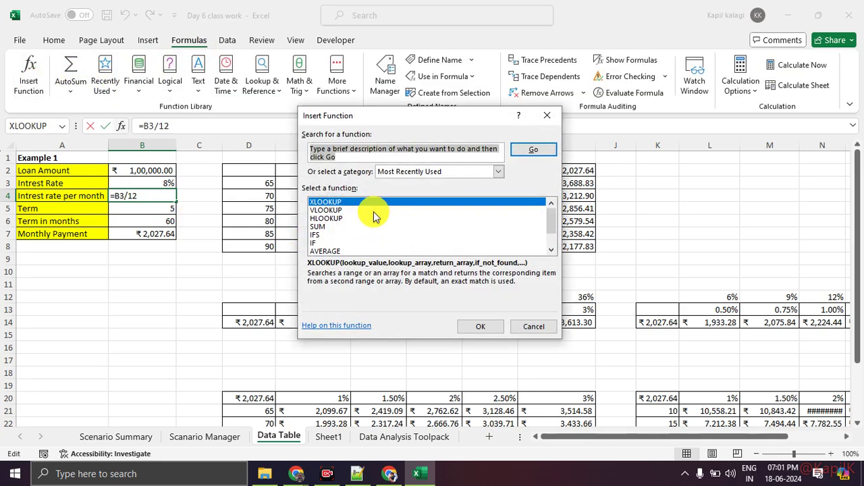
{"action": "type", "text": "PMT"}
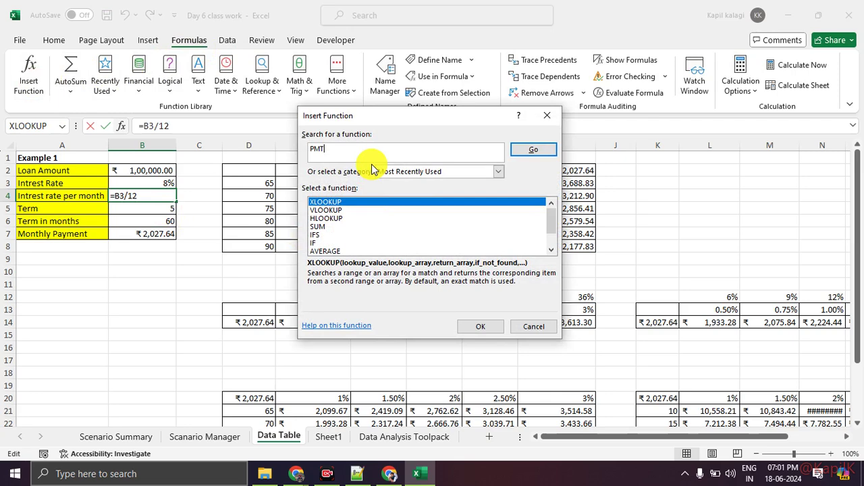
{"action": "key", "text": "Return"}
{"action": "left_click", "coordinate": [479, 326]}
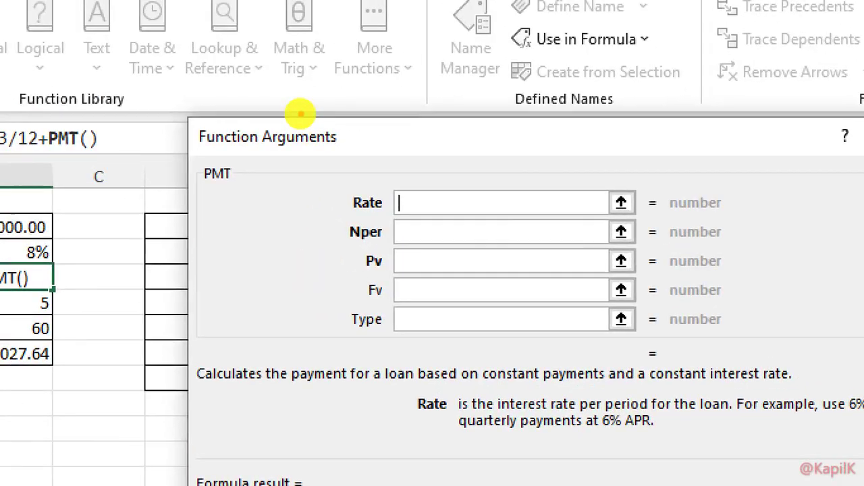
{"action": "mouse_move", "coordinate": [351, 173]}
{"action": "left_mouse_down"}
{"action": "mouse_move", "coordinate": [325, 213]}
{"action": "mouse_move", "coordinate": [318, 177]}
{"action": "left_mouse_up"}
{"action": "mouse_move", "coordinate": [358, 217]}
{"action": "left_mouse_down"}
{"action": "mouse_move", "coordinate": [362, 251]}
{"action": "mouse_move", "coordinate": [364, 217]}
{"action": "left_mouse_up"}
{"action": "left_click", "coordinate": [374, 241]}
{"action": "mouse_move", "coordinate": [388, 249]}
{"action": "left_mouse_down"}
{"action": "mouse_move", "coordinate": [399, 278]}
{"action": "mouse_move", "coordinate": [405, 250]}
{"action": "left_mouse_up"}
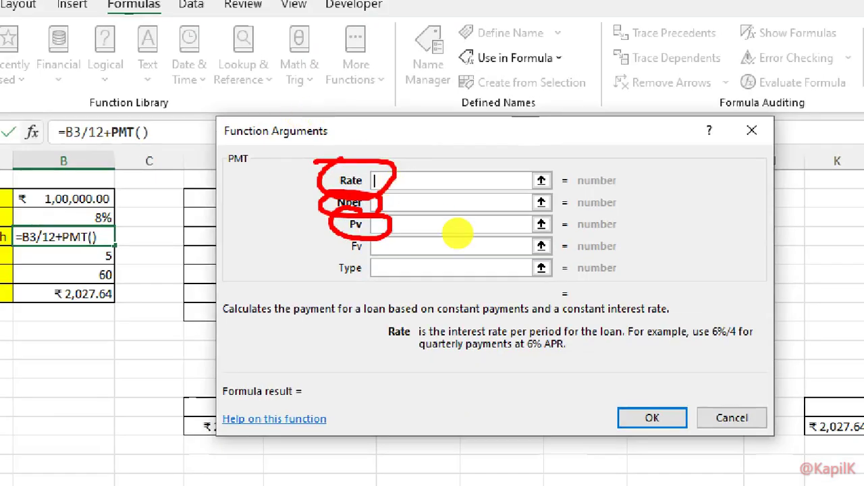
{"action": "left_click_drag", "start_coordinate": [635, 377], "coordinate": [567, 370]}
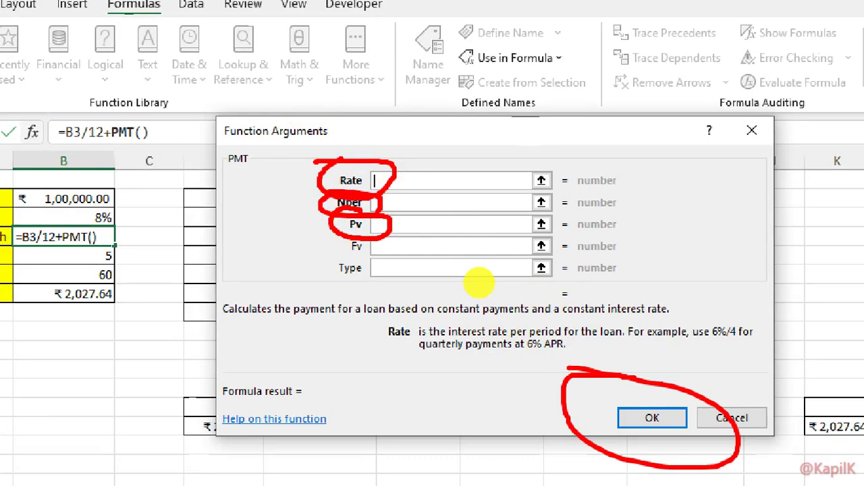
{"action": "key", "text": "Escape"}
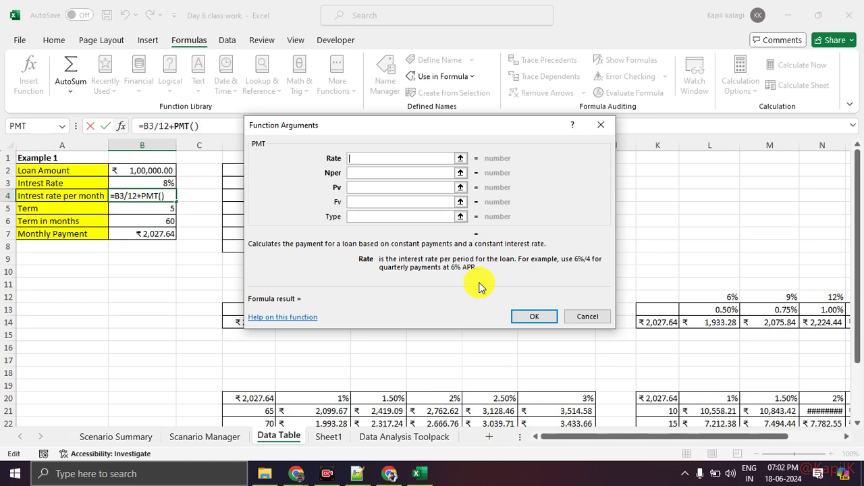
{"action": "key", "text": "Escape"}
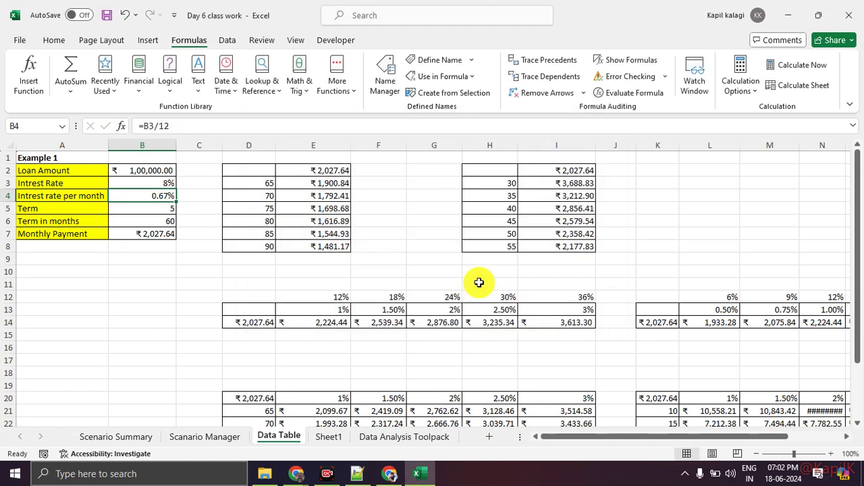
Examine Example 1's annual interest rate and how the monthly rate formula in B4 is derived from it
{"action": "left_click", "coordinate": [177, 336]}
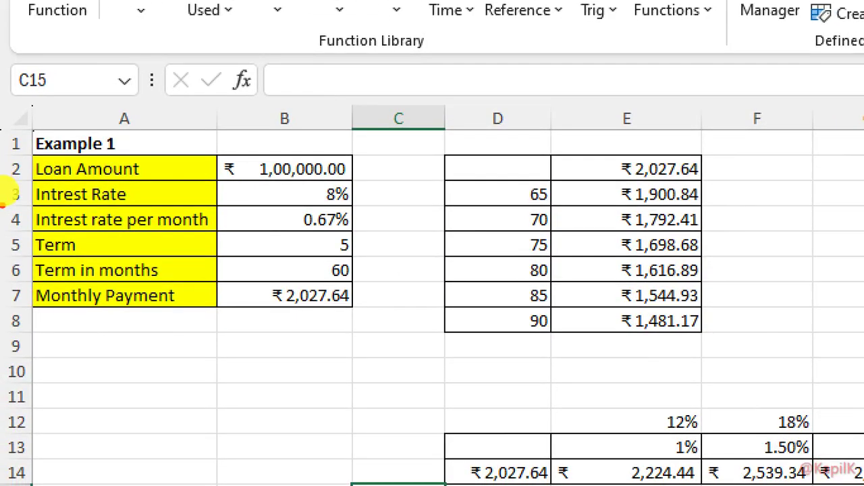
{"action": "left_click_drag", "start_coordinate": [34, 237], "coordinate": [253, 235]}
{"action": "mouse_move", "coordinate": [317, 203]}
{"action": "left_mouse_down"}
{"action": "mouse_move", "coordinate": [367, 200]}
{"action": "mouse_move", "coordinate": [409, 154]}
{"action": "mouse_move", "coordinate": [412, 165]}
{"action": "left_mouse_up"}
{"action": "mouse_move", "coordinate": [426, 128]}
{"action": "left_mouse_down"}
{"action": "mouse_move", "coordinate": [425, 108]}
{"action": "mouse_move", "coordinate": [428, 120]}
{"action": "mouse_move", "coordinate": [520, 75]}
{"action": "mouse_move", "coordinate": [528, 113]}
{"action": "left_mouse_up"}
{"action": "left_click", "coordinate": [459, 118]}
{"action": "mouse_move", "coordinate": [485, 108]}
{"action": "left_mouse_down"}
{"action": "mouse_move", "coordinate": [582, 98]}
{"action": "mouse_move", "coordinate": [583, 112]}
{"action": "left_mouse_up"}
{"action": "left_click", "coordinate": [624, 107]}
{"action": "mouse_move", "coordinate": [603, 89]}
{"action": "left_mouse_down"}
{"action": "mouse_move", "coordinate": [607, 104]}
{"action": "mouse_move", "coordinate": [705, 108]}
{"action": "left_mouse_up"}
{"action": "mouse_move", "coordinate": [373, 216]}
{"action": "left_mouse_down"}
{"action": "mouse_move", "coordinate": [443, 215]}
{"action": "mouse_move", "coordinate": [393, 236]}
{"action": "left_mouse_up"}
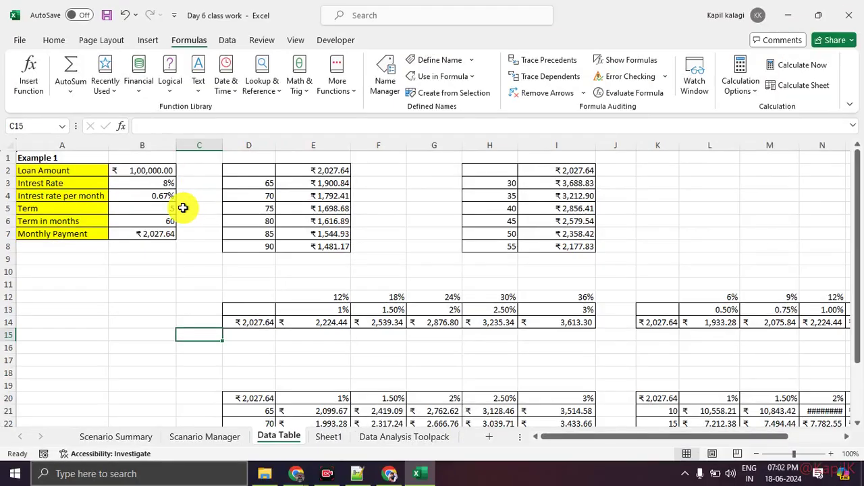
{"action": "left_click", "coordinate": [317, 219]}
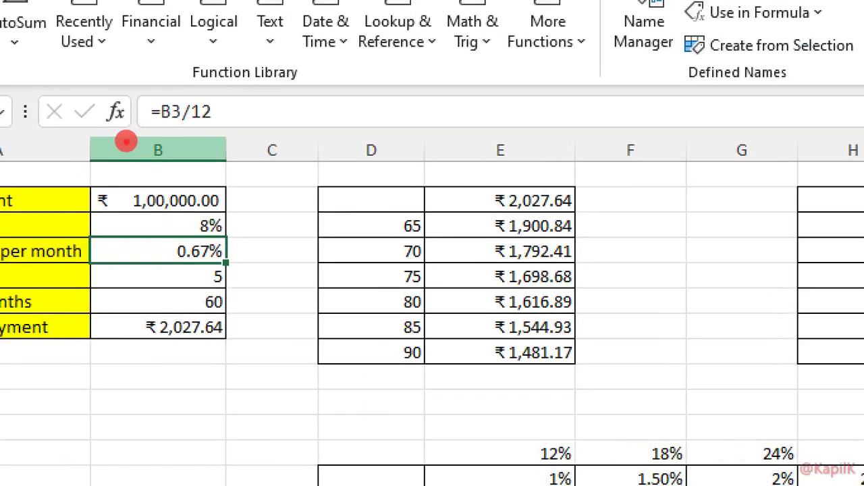
Open the monthly rate formula in B4 for editing, trace its reference to cell B3, and close it
{"action": "mouse_move", "coordinate": [176, 112]}
{"action": "left_mouse_down"}
{"action": "mouse_move", "coordinate": [114, 126]}
{"action": "mouse_move", "coordinate": [126, 121]}
{"action": "left_mouse_up"}
{"action": "left_click", "coordinate": [145, 126]}
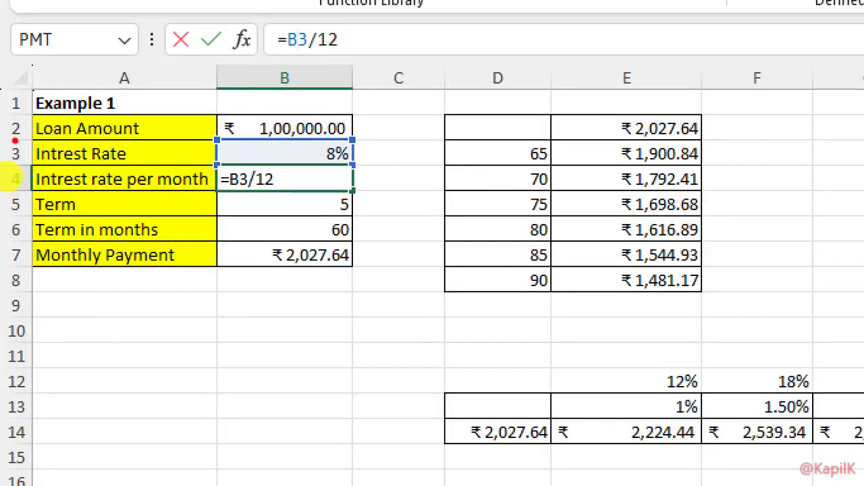
{"action": "left_click_drag", "start_coordinate": [27, 139], "coordinate": [15, 144]}
{"action": "mouse_move", "coordinate": [300, 58]}
{"action": "left_mouse_down"}
{"action": "mouse_move", "coordinate": [267, 86]}
{"action": "mouse_move", "coordinate": [324, 74]}
{"action": "left_mouse_up"}
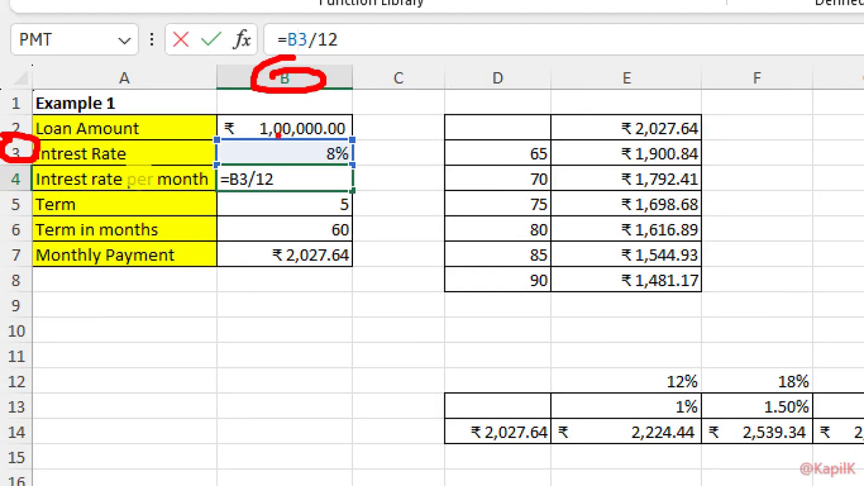
{"action": "mouse_move", "coordinate": [375, 143]}
{"action": "left_mouse_down"}
{"action": "mouse_move", "coordinate": [304, 139]}
{"action": "mouse_move", "coordinate": [378, 148]}
{"action": "left_mouse_up"}
{"action": "left_click_drag", "start_coordinate": [331, 42], "coordinate": [270, 41]}
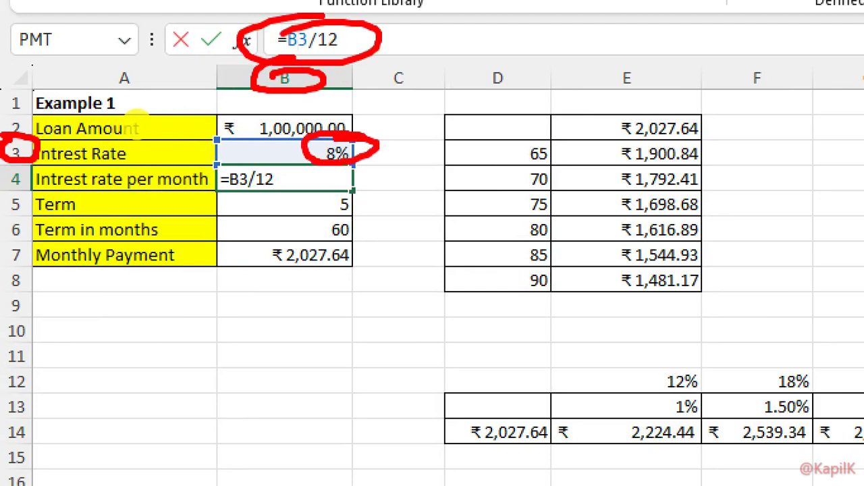
{"action": "left_click_drag", "start_coordinate": [263, 160], "coordinate": [223, 162]}
{"action": "key", "text": "Return"}
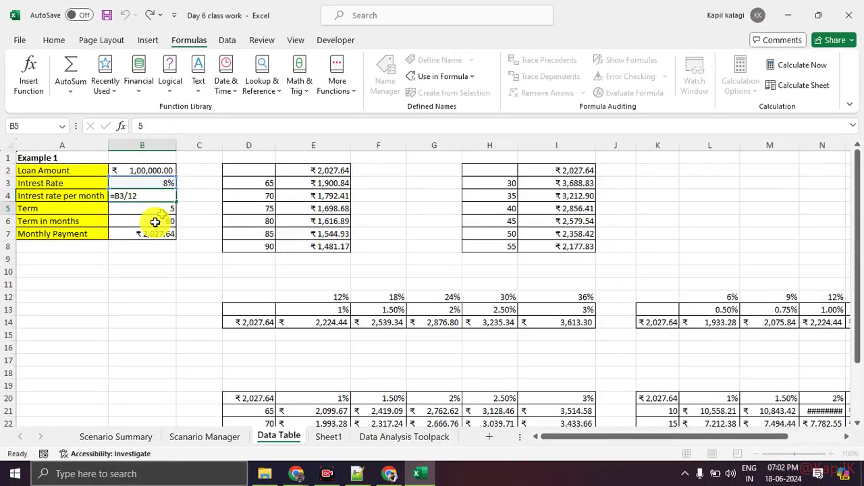
Examine the Term in months formula in B6 and how it derives from the term in B5
{"action": "left_click", "coordinate": [151, 222]}
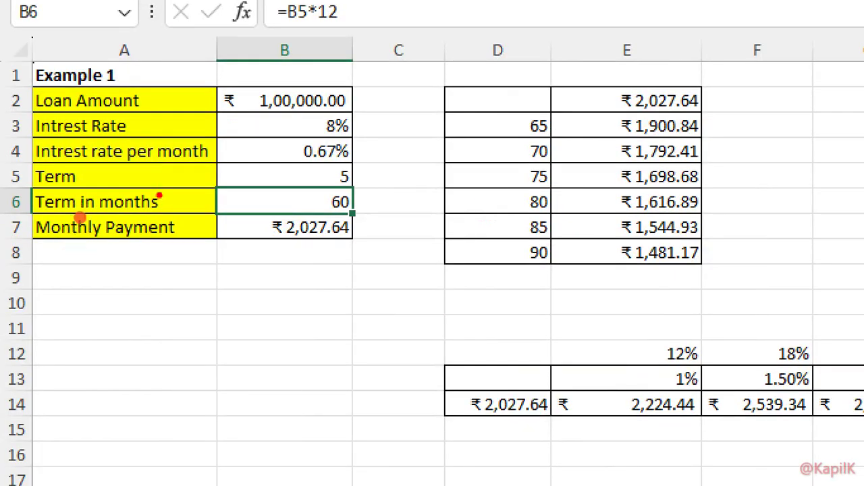
{"action": "mouse_move", "coordinate": [160, 195]}
{"action": "left_mouse_down"}
{"action": "mouse_move", "coordinate": [279, 194]}
{"action": "mouse_move", "coordinate": [271, 205]}
{"action": "left_mouse_up"}
{"action": "mouse_move", "coordinate": [348, 160]}
{"action": "left_mouse_down"}
{"action": "mouse_move", "coordinate": [327, 167]}
{"action": "mouse_move", "coordinate": [368, 157]}
{"action": "left_mouse_up"}
{"action": "mouse_move", "coordinate": [363, 200]}
{"action": "left_mouse_down"}
{"action": "mouse_move", "coordinate": [395, 201]}
{"action": "mouse_move", "coordinate": [391, 195]}
{"action": "left_mouse_up"}
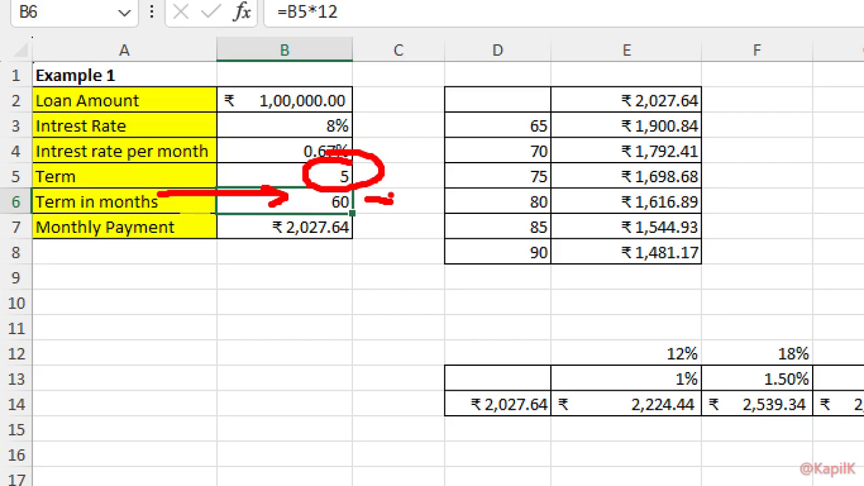
{"action": "key", "text": "Escape"}
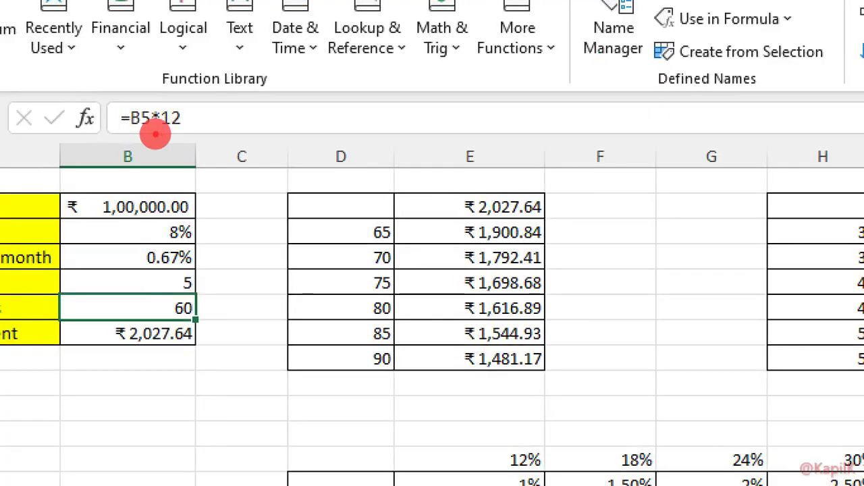
{"action": "mouse_move", "coordinate": [136, 126]}
{"action": "left_mouse_down"}
{"action": "mouse_move", "coordinate": [160, 125]}
{"action": "mouse_move", "coordinate": [152, 126]}
{"action": "left_mouse_up"}
{"action": "left_click_drag", "start_coordinate": [196, 251], "coordinate": [177, 256]}
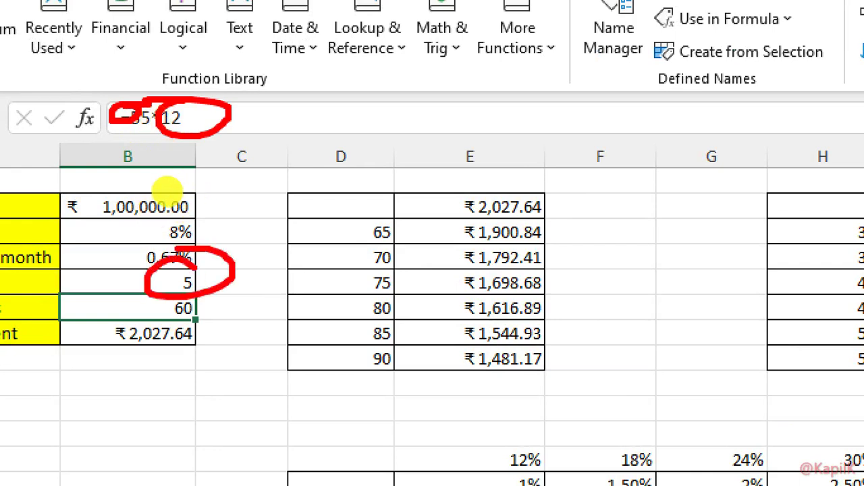
{"action": "left_click_drag", "start_coordinate": [301, 311], "coordinate": [205, 307]}
{"action": "left_click_drag", "start_coordinate": [232, 289], "coordinate": [235, 321]}
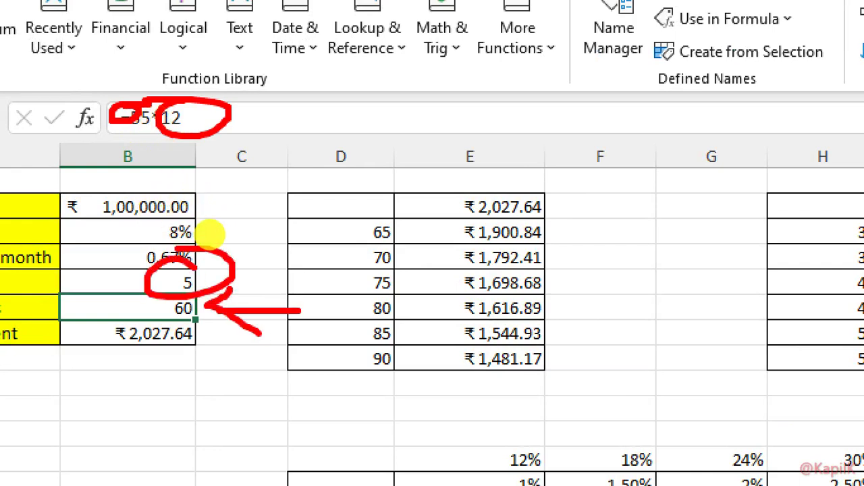
{"action": "key", "text": "Escape"}
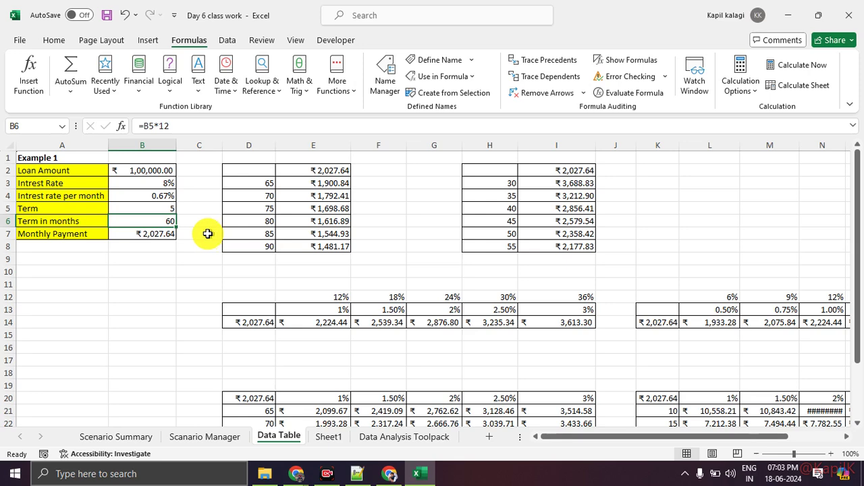
Clear the Monthly Payment cell B7 and start inserting the PMT function there
{"action": "left_click", "coordinate": [168, 236]}
{"action": "key", "text": "Delete"}
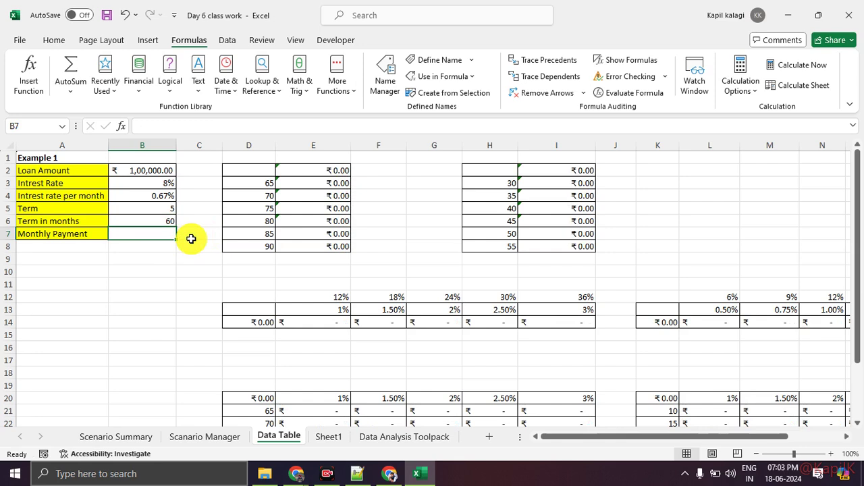
{"action": "left_click", "coordinate": [148, 295]}
{"action": "left_click", "coordinate": [116, 233]}
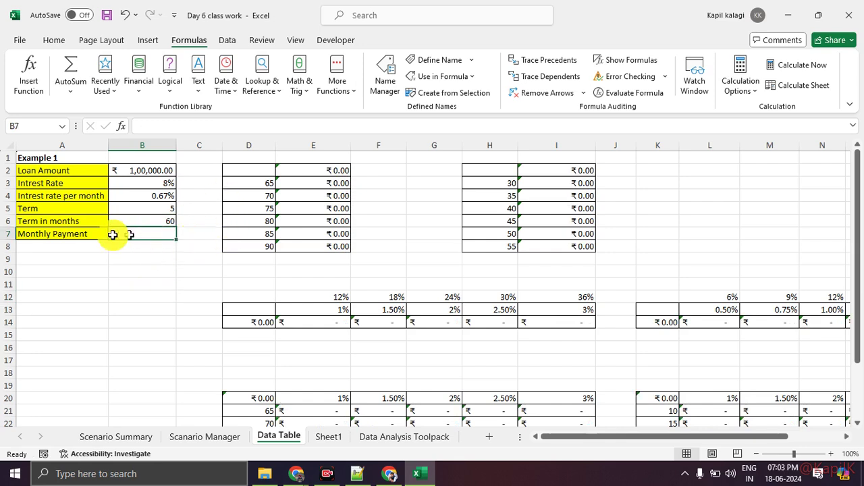
{"action": "left_click", "coordinate": [29, 74]}
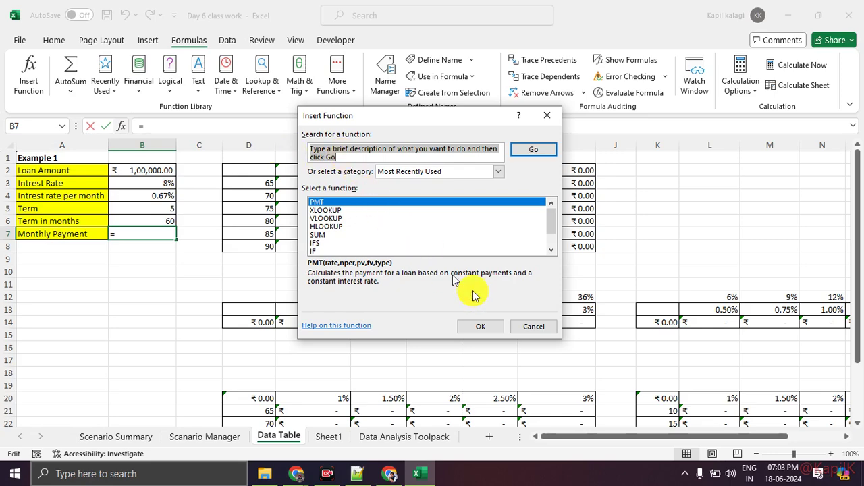
{"action": "left_click", "coordinate": [498, 326]}
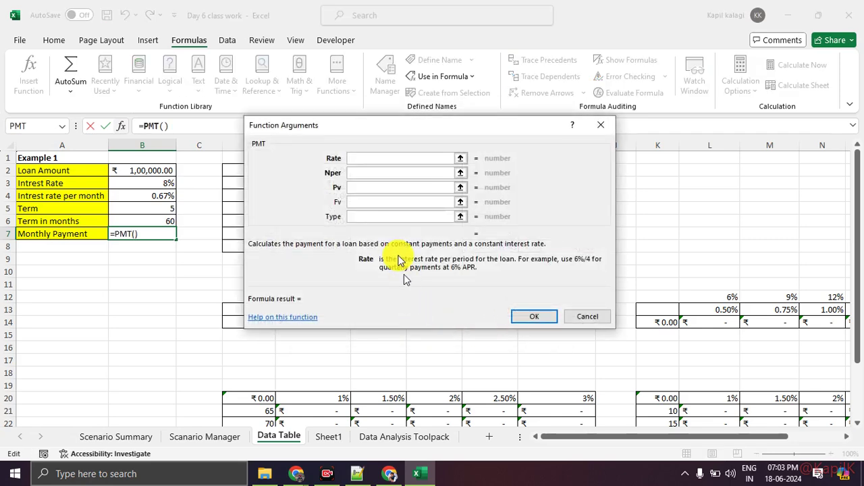
Set PMT's Rate to B4, Nper to B6 and Pv to B2, and enter the formula in B7
{"action": "left_click", "coordinate": [175, 195]}
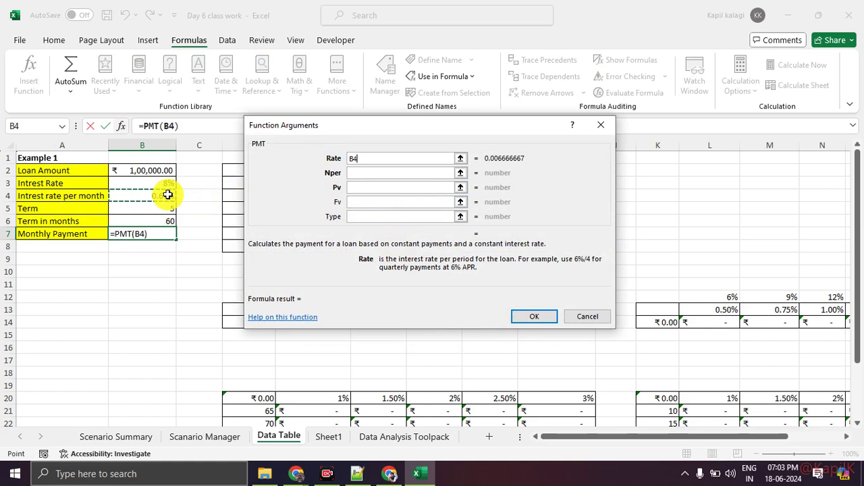
{"action": "left_click", "coordinate": [370, 173]}
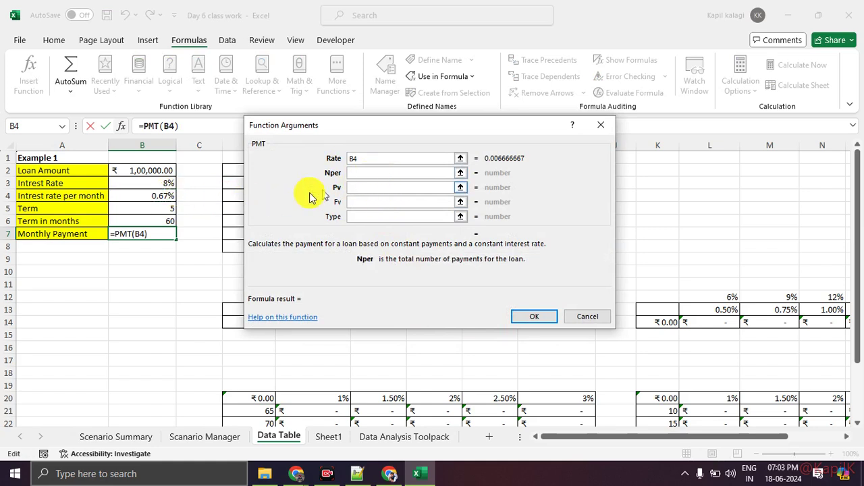
{"action": "left_click", "coordinate": [171, 219]}
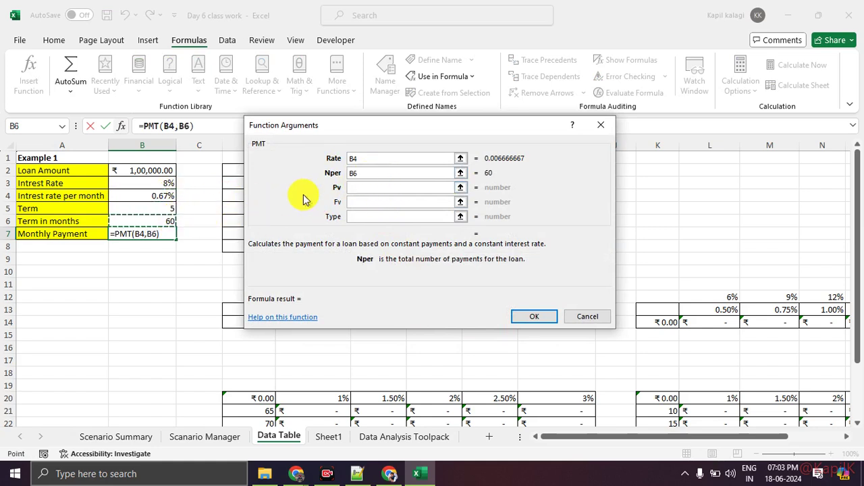
{"action": "left_click", "coordinate": [351, 187]}
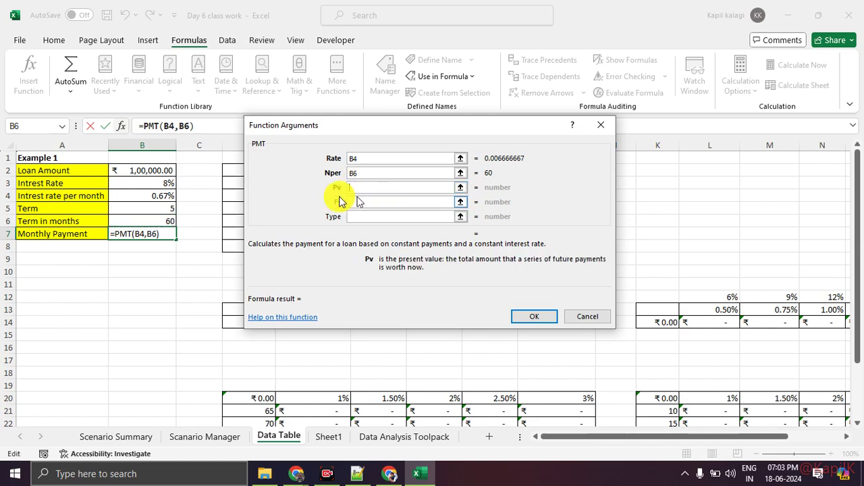
{"action": "left_click", "coordinate": [162, 170]}
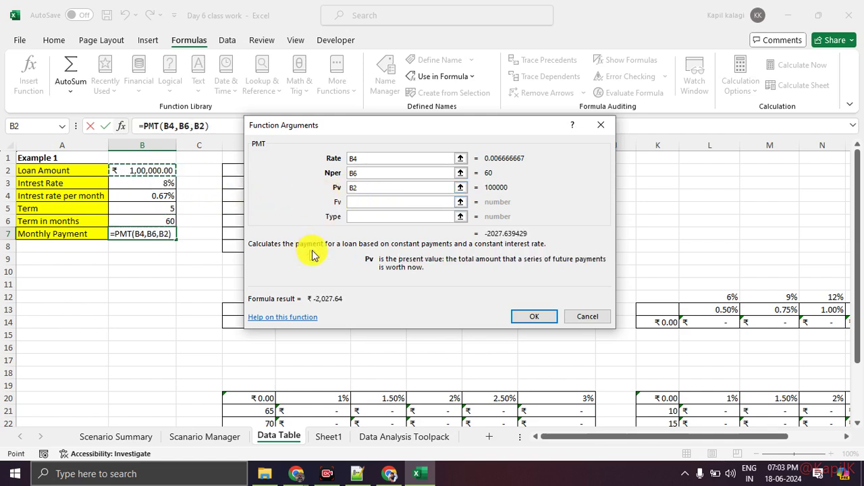
{"action": "left_click", "coordinate": [523, 312]}
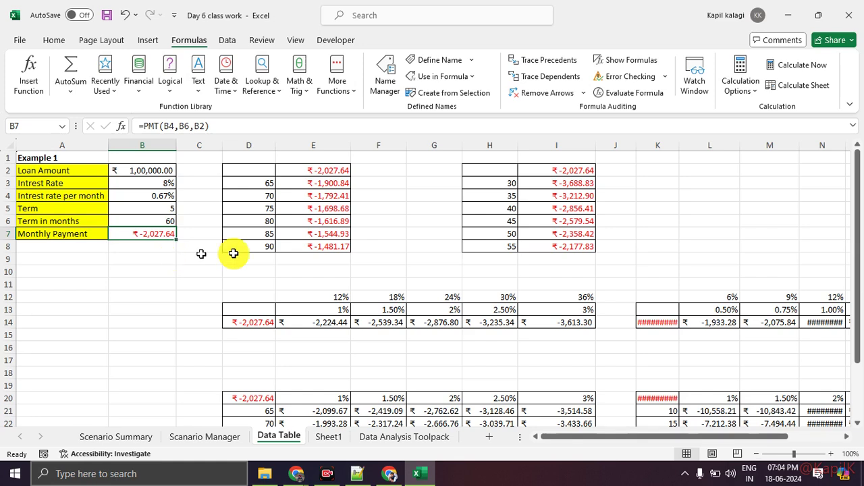
Widen column K so its payment values fit in the cells
{"action": "left_click_drag", "start_coordinate": [679, 142], "coordinate": [713, 141]}
{"action": "left_click", "coordinate": [142, 271]}
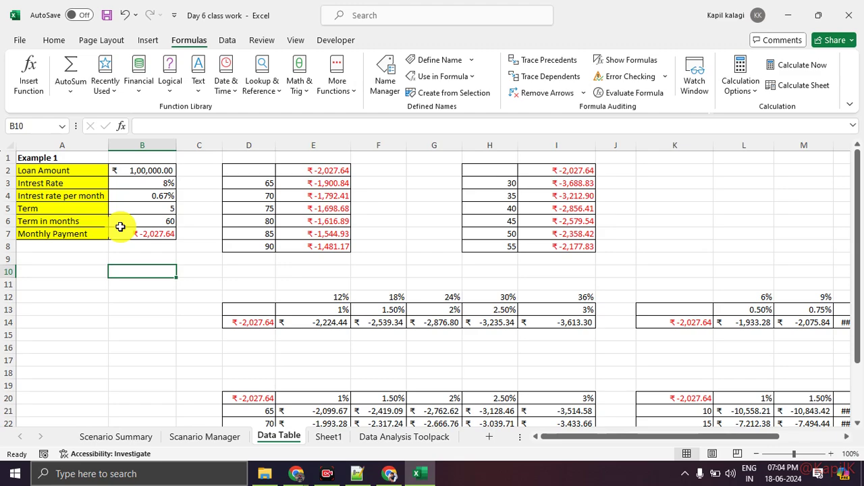
Switch to the Google Meet call in Chrome and check the in-call messages and the list of participants
{"action": "key", "text": "alt+Tab"}
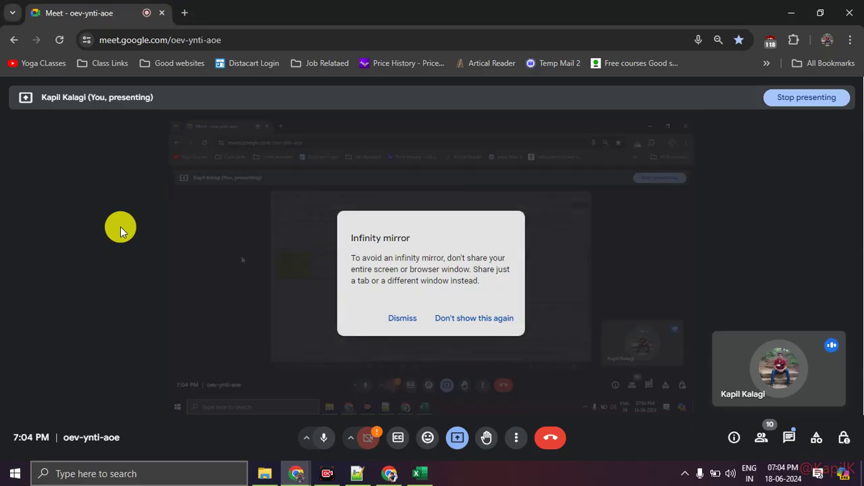
{"action": "key", "text": "alt+Tab"}
{"action": "key", "text": "alt+Tab"}
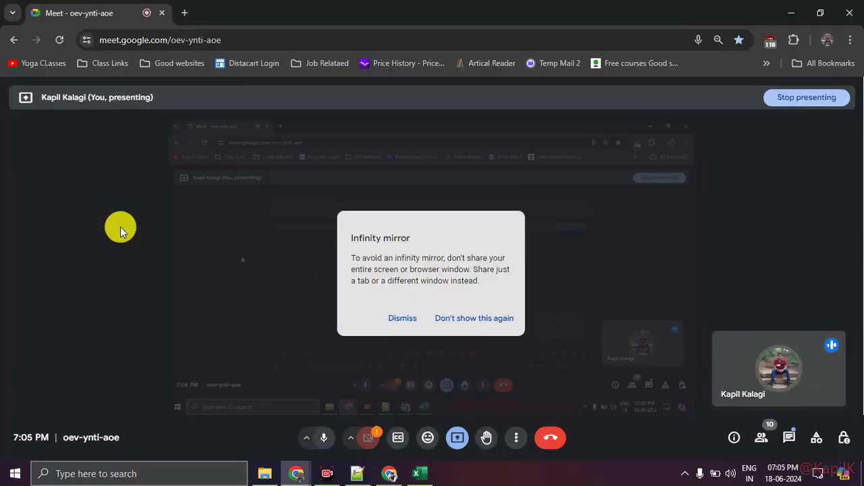
{"action": "left_click", "coordinate": [787, 438]}
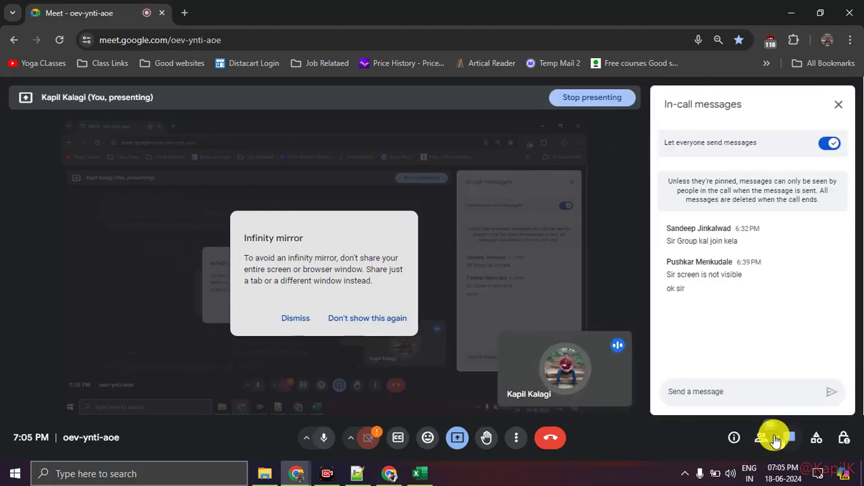
{"action": "left_click", "coordinate": [840, 106]}
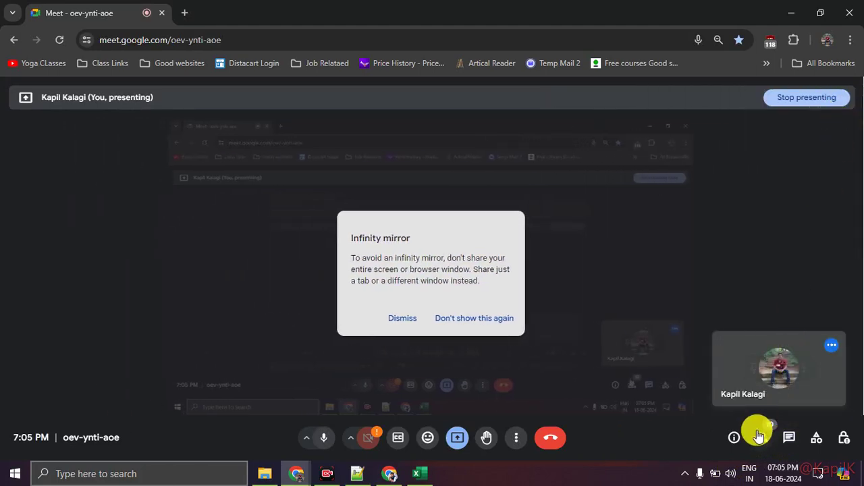
{"action": "left_click", "coordinate": [761, 437]}
{"action": "scroll", "coordinate": [690, 316], "scroll_direction": "down", "scroll_amount": 3}
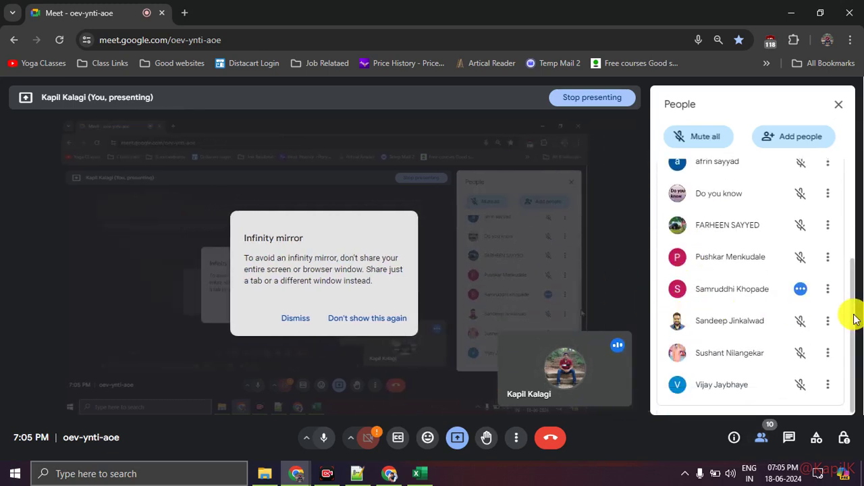
{"action": "mouse_move", "coordinate": [854, 314]}
{"action": "left_mouse_down"}
{"action": "mouse_move", "coordinate": [854, 283]}
{"action": "mouse_move", "coordinate": [856, 309]}
{"action": "left_mouse_up"}
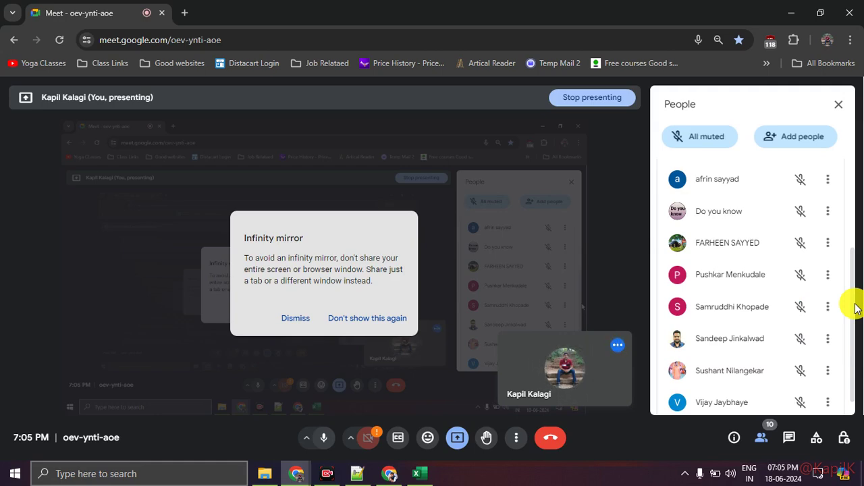
Return to the Data Table sheet in Excel and negate the Monthly Payment formula in B7 as =-PMT(B4,B6,B2)
{"action": "key", "text": "alt+Tab"}
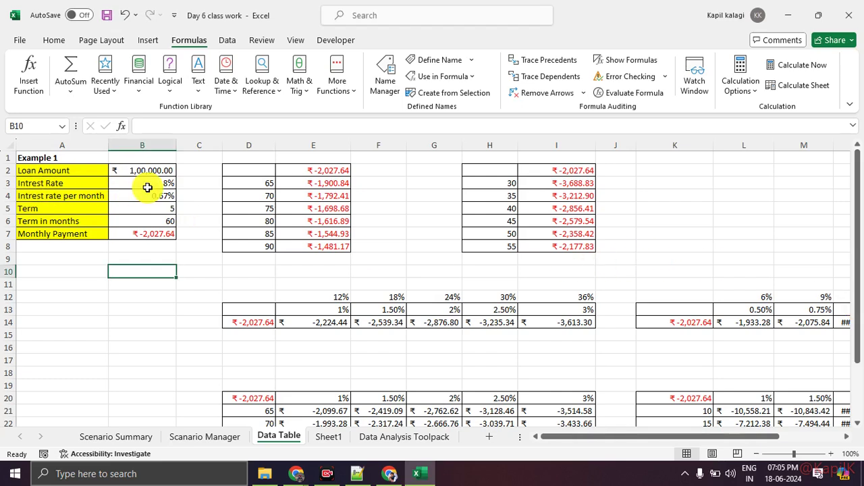
{"action": "left_click", "coordinate": [158, 169]}
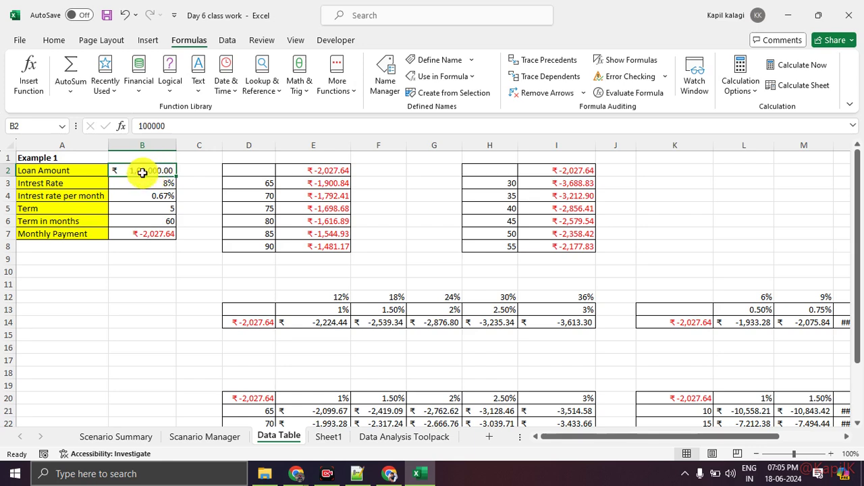
{"action": "left_click", "coordinate": [126, 236]}
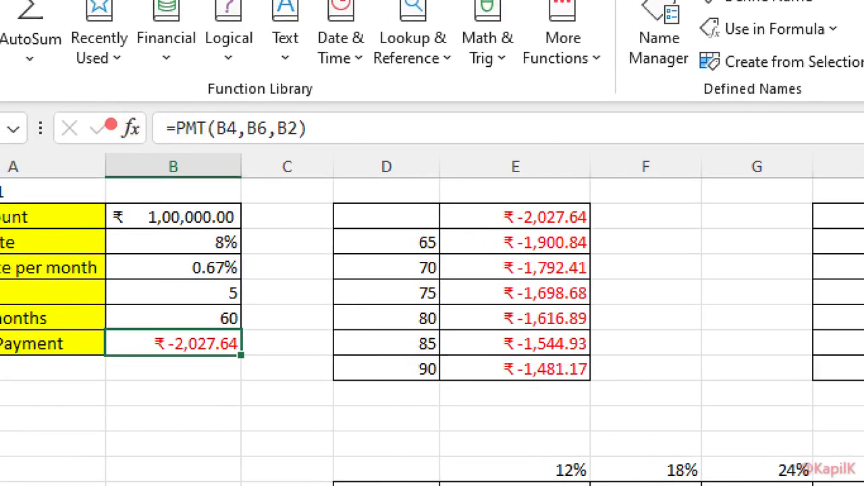
{"action": "left_click_drag", "start_coordinate": [135, 130], "coordinate": [157, 118]}
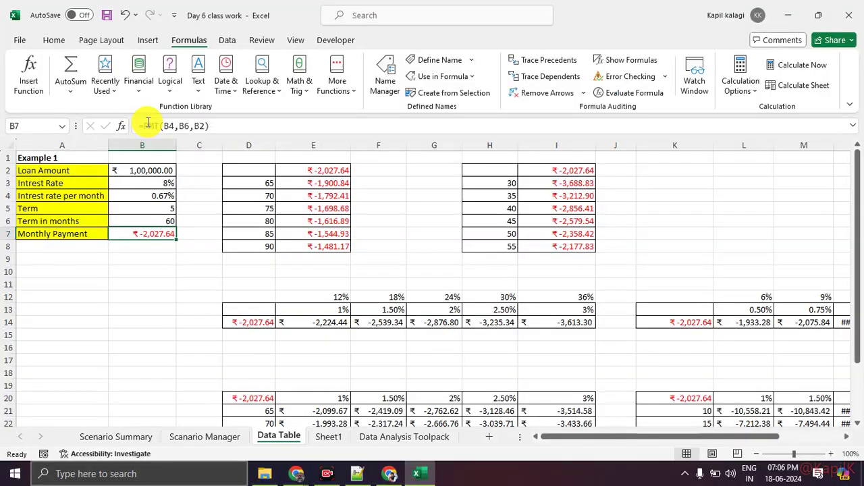
{"action": "left_click", "coordinate": [172, 128]}
{"action": "type", "text": "-"}
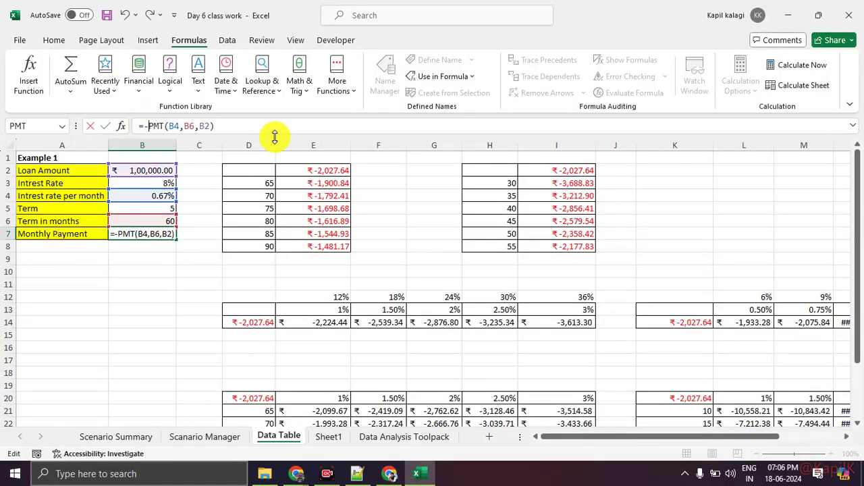
{"action": "key", "text": "shift+Return"}
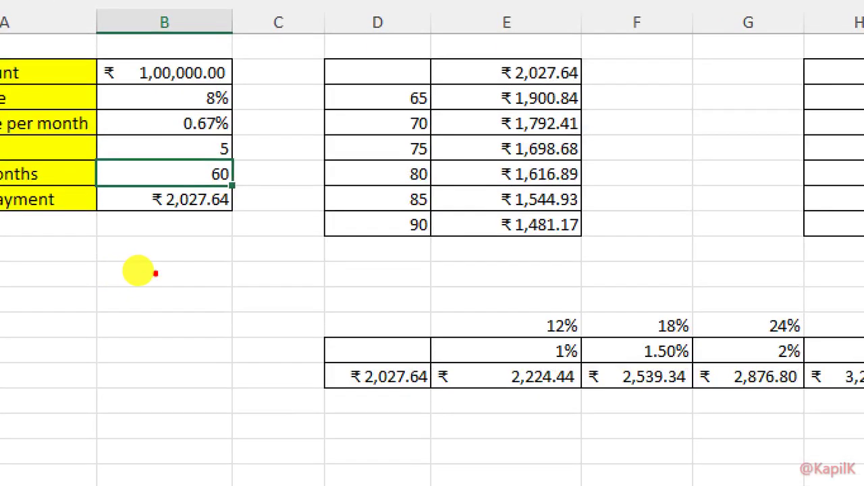
{"action": "mouse_move", "coordinate": [173, 224]}
{"action": "left_mouse_down"}
{"action": "mouse_move", "coordinate": [171, 246]}
{"action": "mouse_move", "coordinate": [105, 248]}
{"action": "left_mouse_up"}
{"action": "left_click_drag", "start_coordinate": [60, 179], "coordinate": [55, 181]}
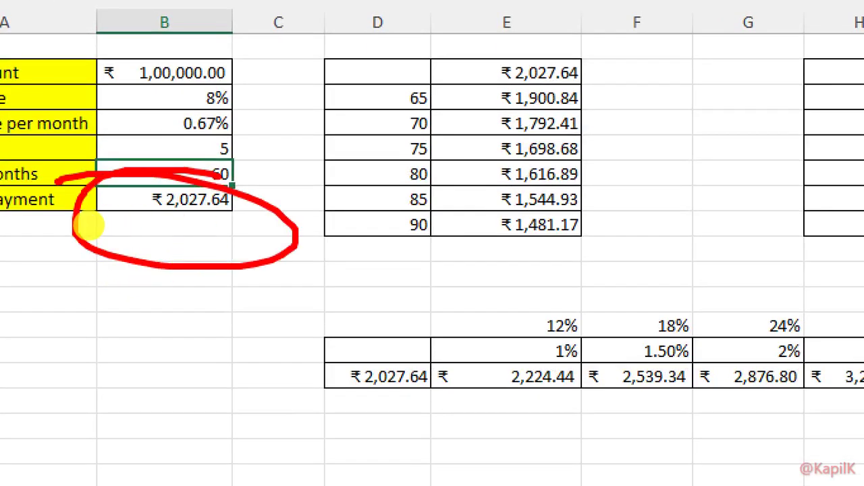
{"action": "key", "text": "Escape"}
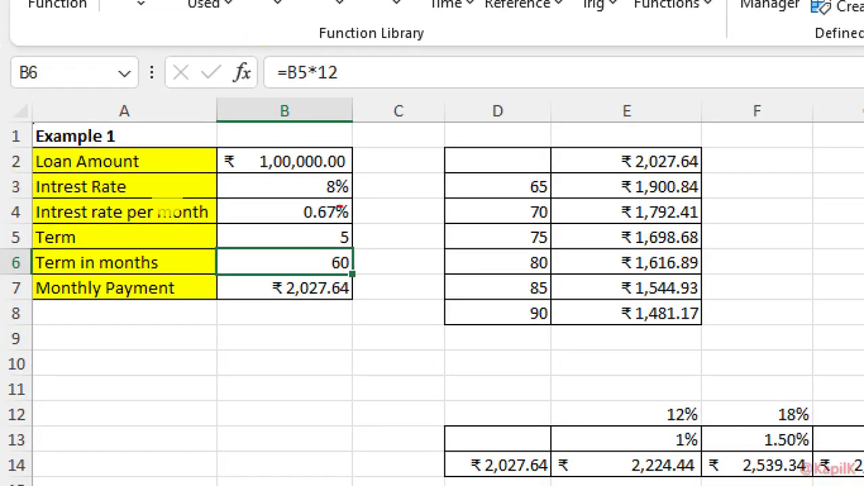
{"action": "mouse_move", "coordinate": [357, 266]}
{"action": "left_mouse_down"}
{"action": "mouse_move", "coordinate": [425, 265]}
{"action": "mouse_move", "coordinate": [347, 270]}
{"action": "mouse_move", "coordinate": [403, 285]}
{"action": "left_mouse_up"}
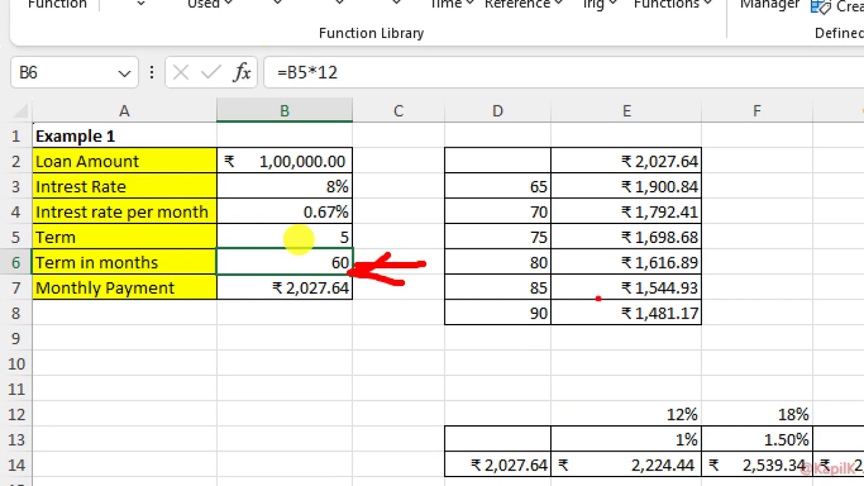
{"action": "left_click_drag", "start_coordinate": [361, 312], "coordinate": [442, 308]}
{"action": "left_click_drag", "start_coordinate": [407, 298], "coordinate": [442, 309]}
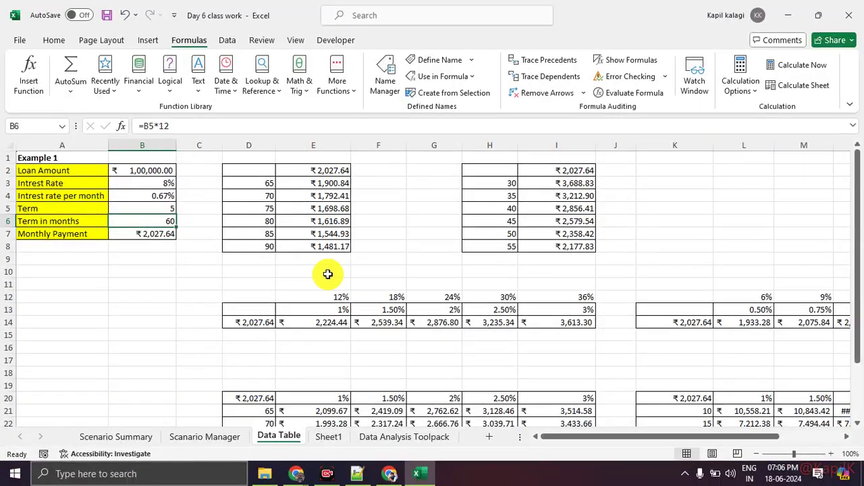
Clear the payment results in E2:E8 and change the 85-month term in D7 to 88
{"action": "left_click_drag", "start_coordinate": [328, 171], "coordinate": [327, 254]}
{"action": "left_click", "coordinate": [380, 233]}
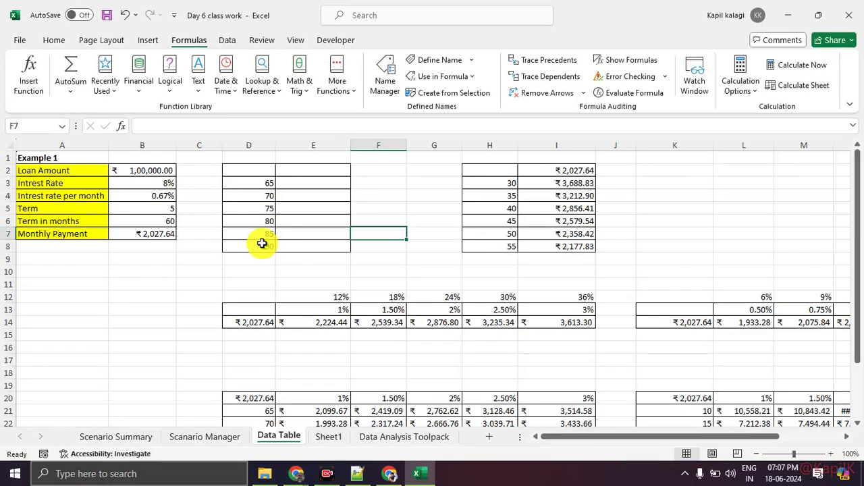
{"action": "left_click", "coordinate": [254, 294]}
{"action": "type", "text": "88"}
{"action": "key", "text": "Return"}
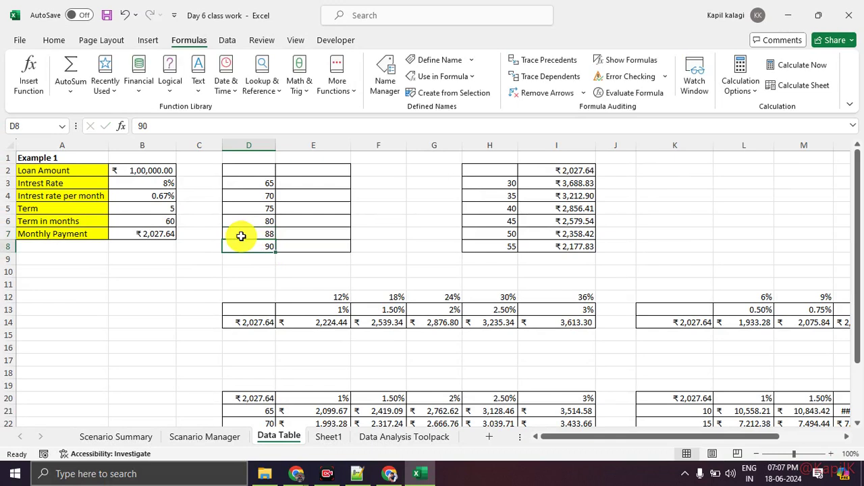
{"action": "left_click_drag", "start_coordinate": [248, 170], "coordinate": [337, 245]}
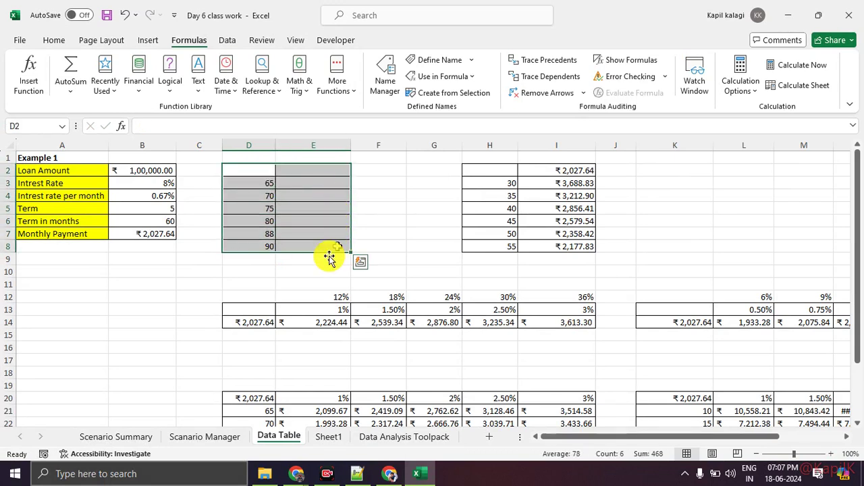
{"action": "left_click", "coordinate": [299, 272]}
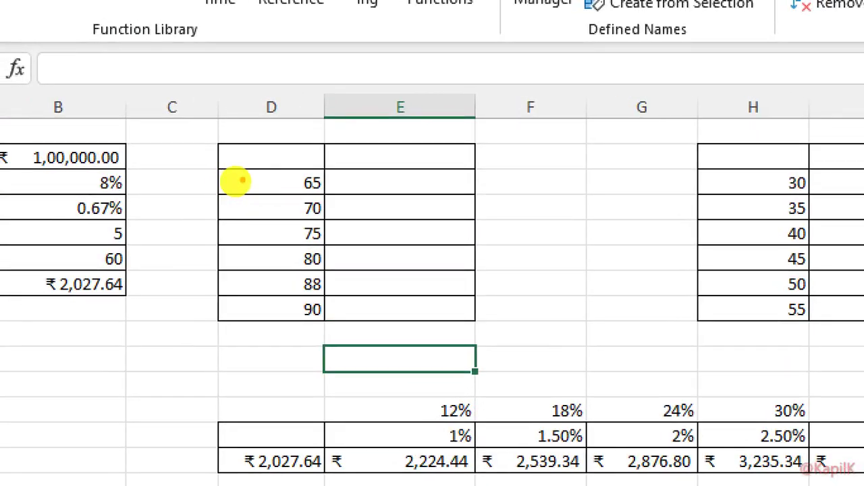
{"action": "mouse_move", "coordinate": [275, 149]}
{"action": "left_mouse_down"}
{"action": "mouse_move", "coordinate": [252, 142]}
{"action": "mouse_move", "coordinate": [233, 149]}
{"action": "left_mouse_up"}
{"action": "mouse_move", "coordinate": [303, 167]}
{"action": "left_mouse_down"}
{"action": "mouse_move", "coordinate": [336, 176]}
{"action": "mouse_move", "coordinate": [295, 163]}
{"action": "left_mouse_up"}
{"action": "key", "text": "Escape"}
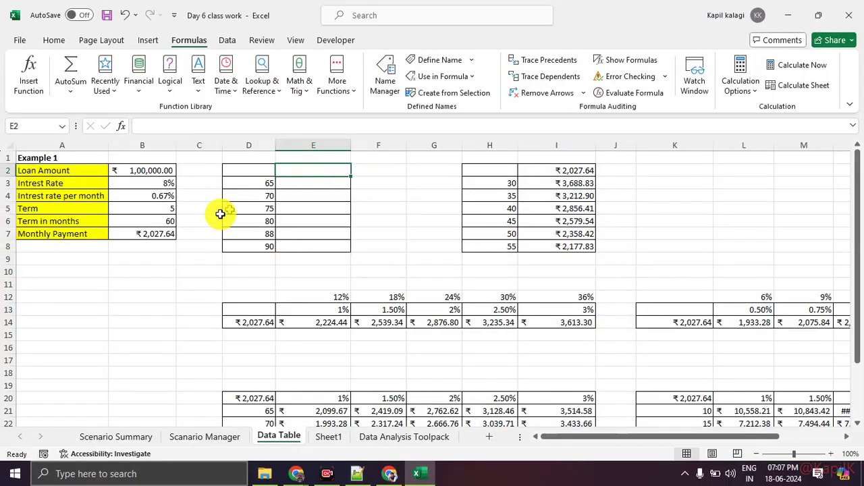
{"action": "left_click", "coordinate": [162, 233]}
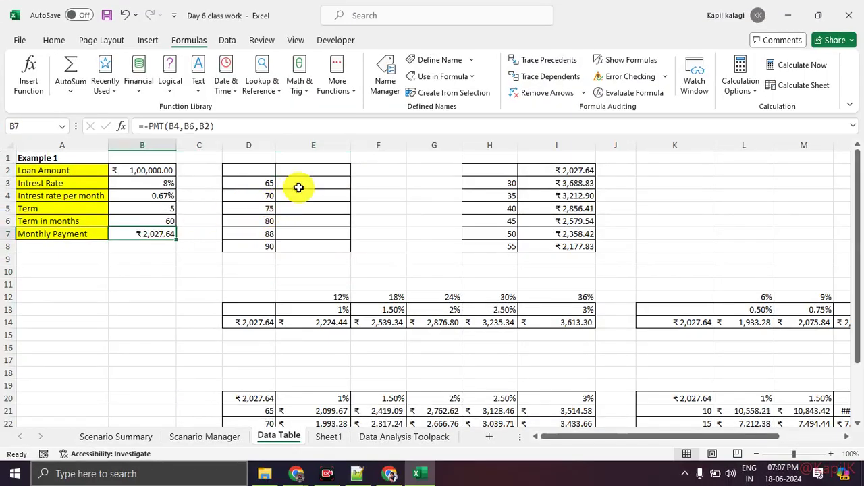
{"action": "left_click_drag", "start_coordinate": [217, 125], "coordinate": [113, 126]}
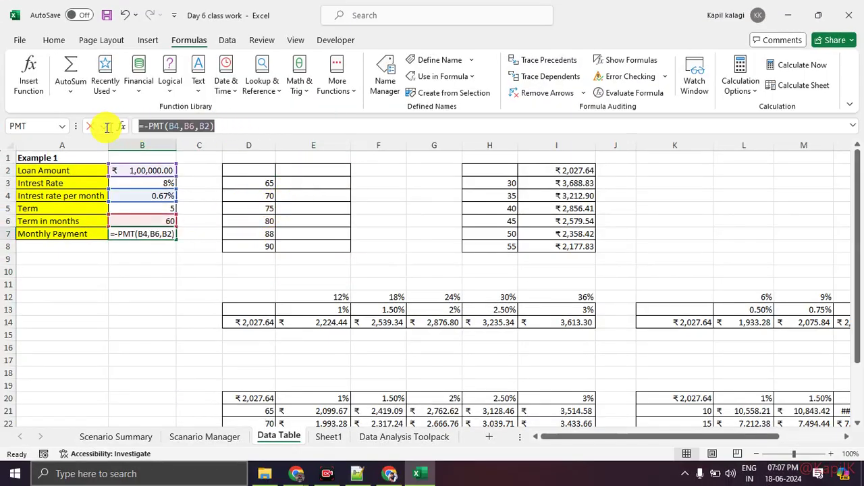
{"action": "type", "text": "="}
{"action": "left_click", "coordinate": [303, 169]}
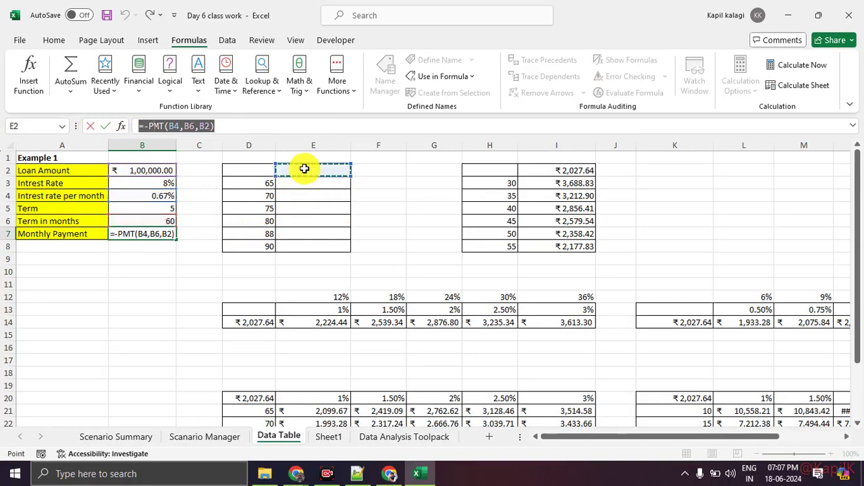
{"action": "key", "text": "Escape"}
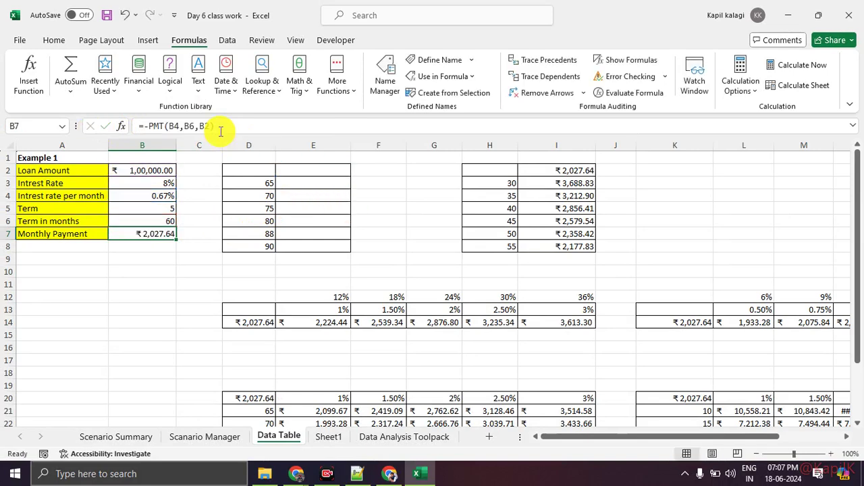
Link cell E2 to the monthly payment with the formula =B7
{"action": "left_click", "coordinate": [307, 171]}
{"action": "type", "text": "="}
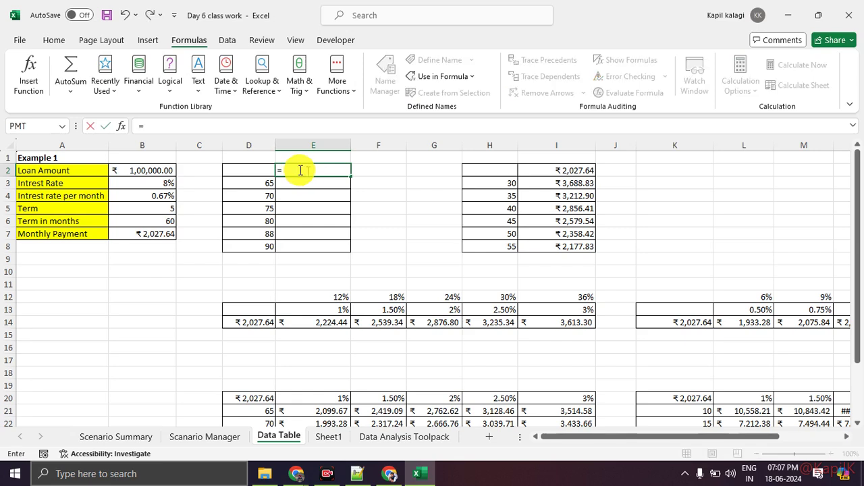
{"action": "left_click", "coordinate": [143, 232]}
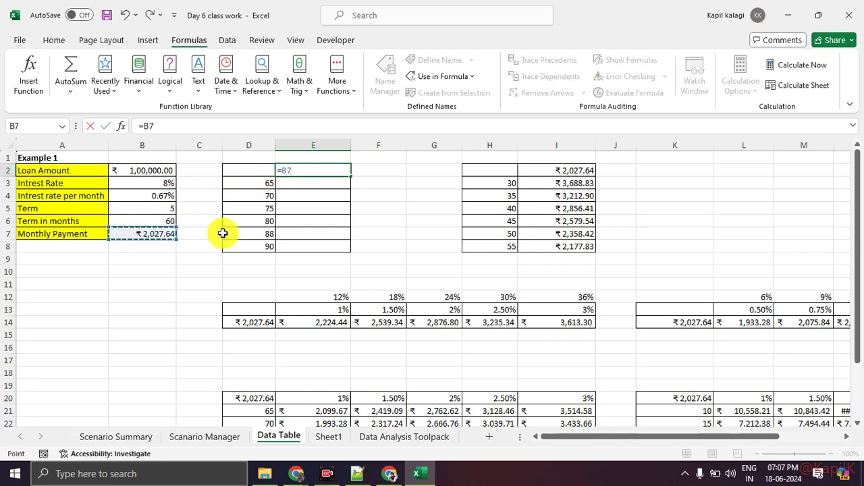
{"action": "key", "text": "Return"}
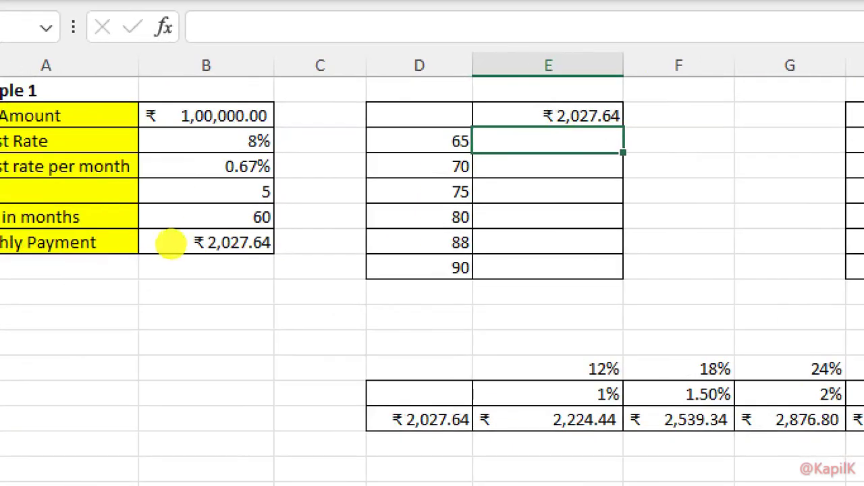
{"action": "left_click_drag", "start_coordinate": [164, 222], "coordinate": [112, 222]}
{"action": "mouse_move", "coordinate": [544, 123]}
{"action": "left_mouse_down"}
{"action": "mouse_move", "coordinate": [604, 91]}
{"action": "mouse_move", "coordinate": [523, 94]}
{"action": "left_mouse_up"}
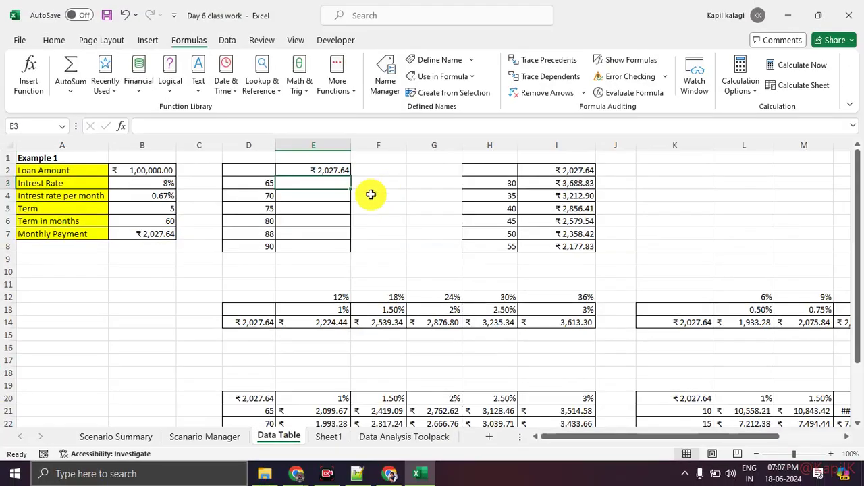
{"action": "left_click", "coordinate": [364, 207]}
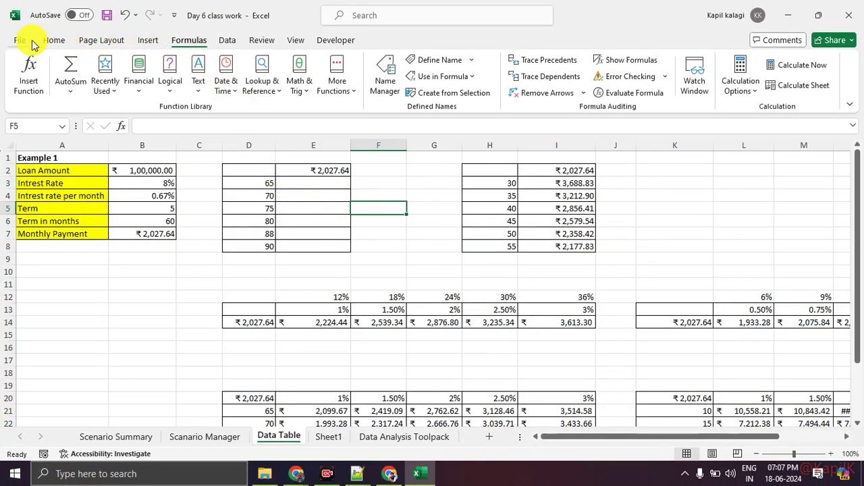
{"action": "left_click", "coordinate": [211, 42]}
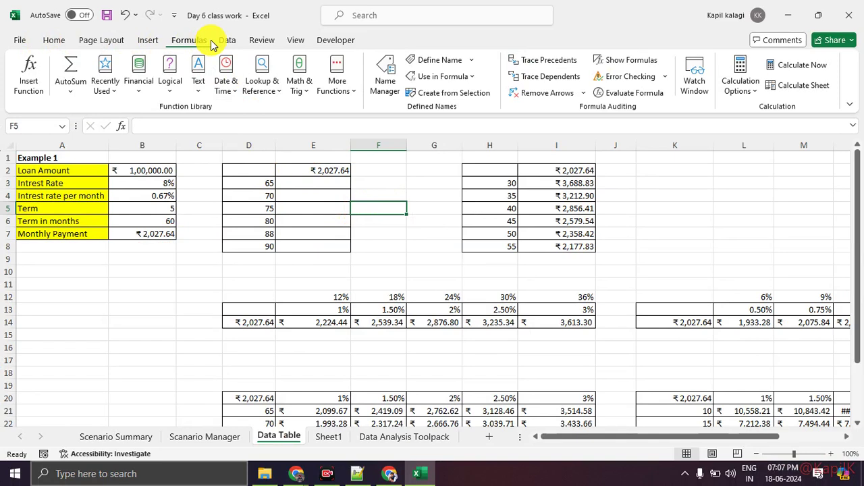
{"action": "left_click", "coordinate": [227, 39]}
{"action": "left_click", "coordinate": [608, 84]}
{"action": "left_click", "coordinate": [613, 141]}
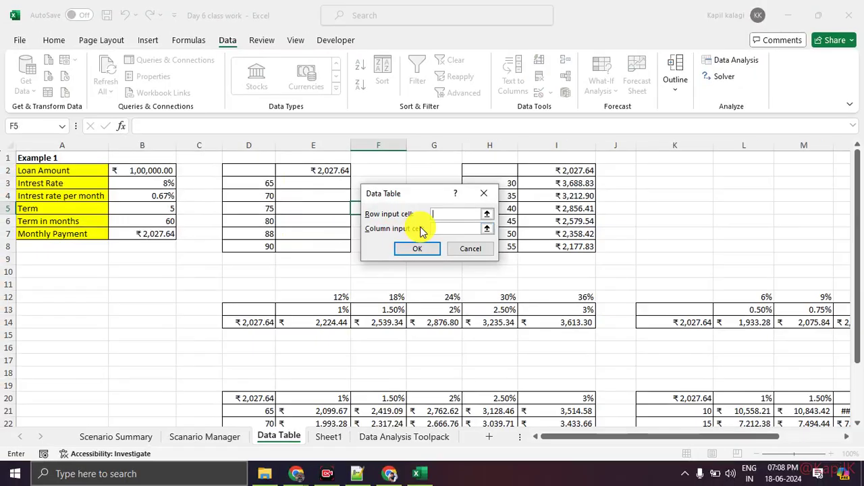
{"action": "left_click", "coordinate": [544, 264]}
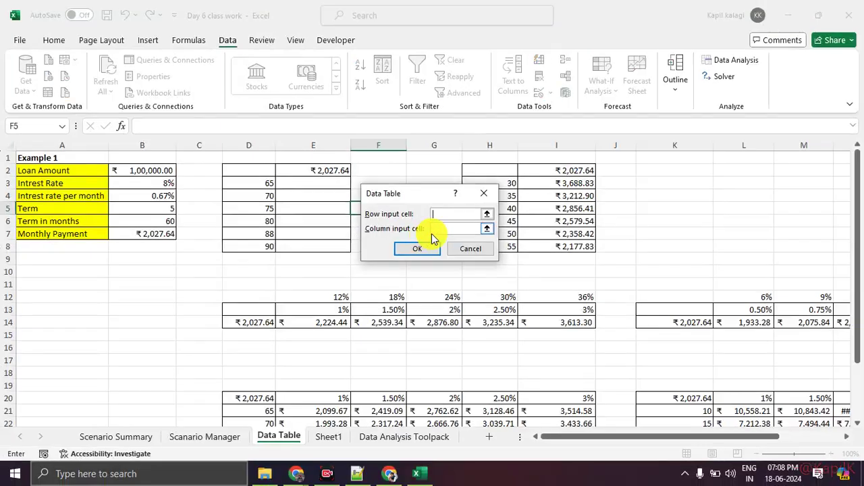
{"action": "left_click", "coordinate": [483, 194]}
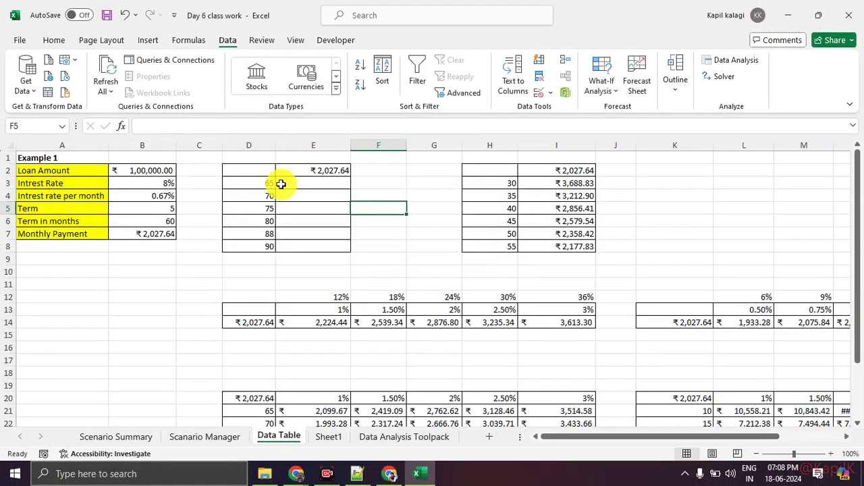
Create a one-variable What-If data table over D2:E8 using the term in months, $B$6, as the column input cell
{"action": "left_click_drag", "start_coordinate": [256, 174], "coordinate": [326, 241]}
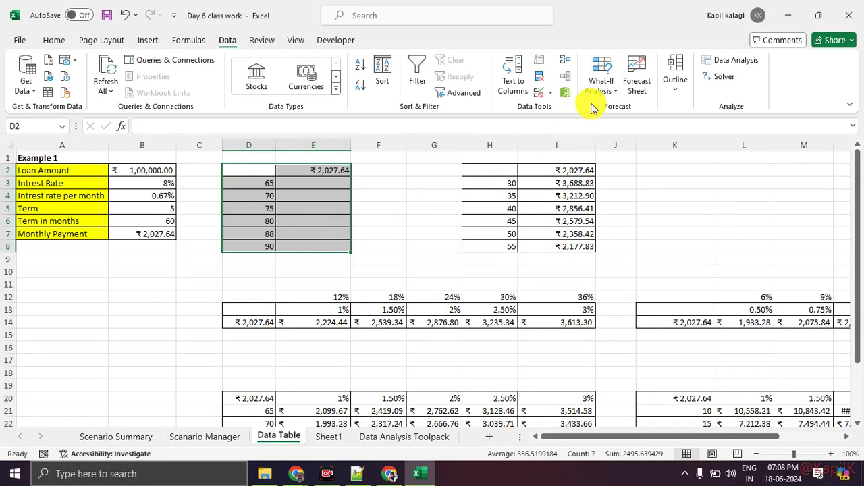
{"action": "left_click", "coordinate": [602, 86]}
{"action": "left_click", "coordinate": [611, 144]}
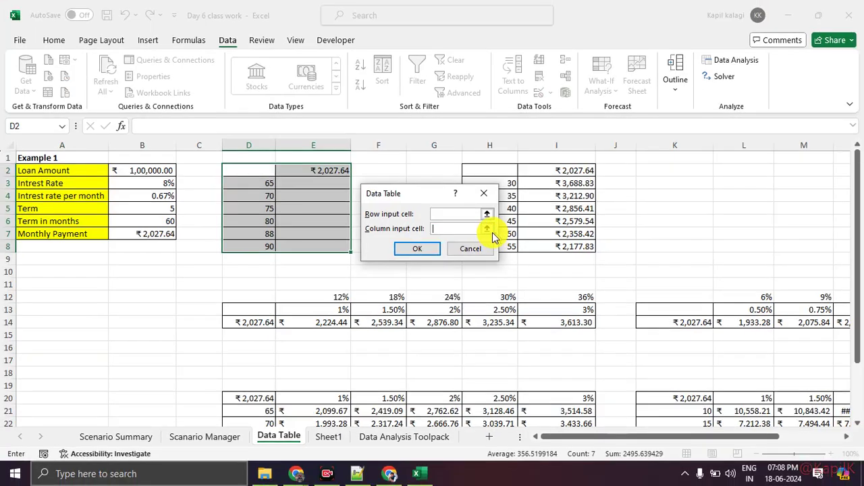
{"action": "left_click", "coordinate": [488, 229]}
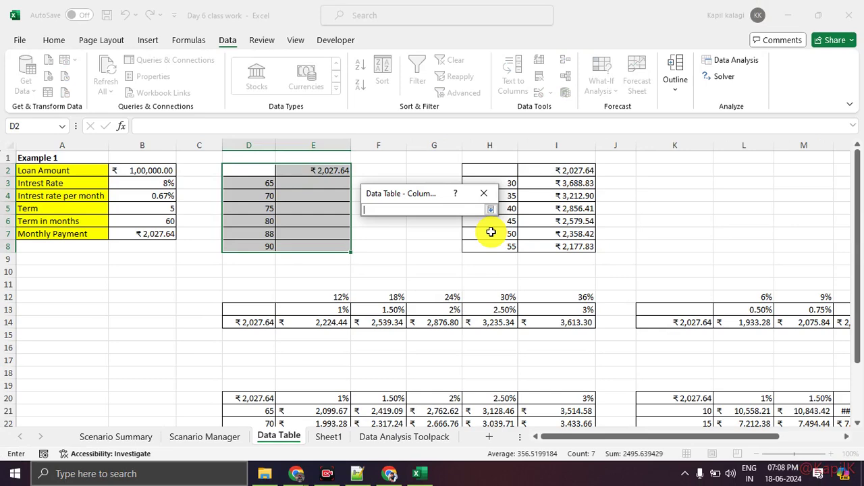
{"action": "left_click", "coordinate": [490, 210]}
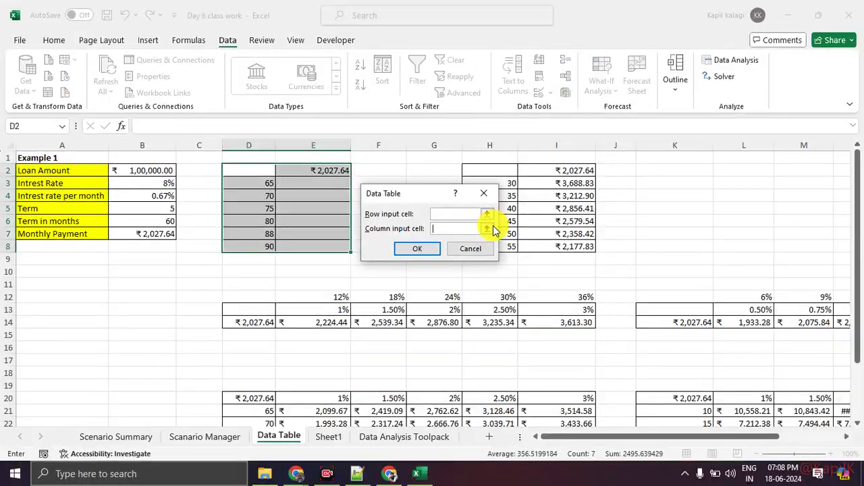
{"action": "left_click", "coordinate": [491, 229]}
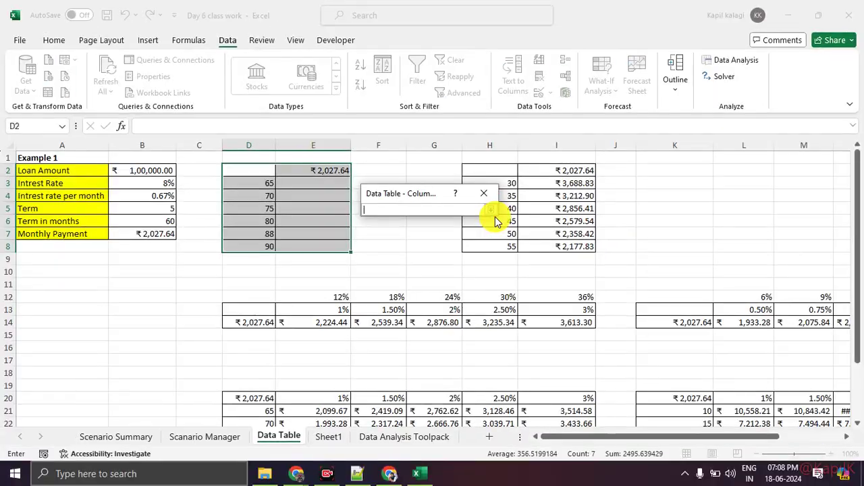
{"action": "left_click", "coordinate": [472, 125]}
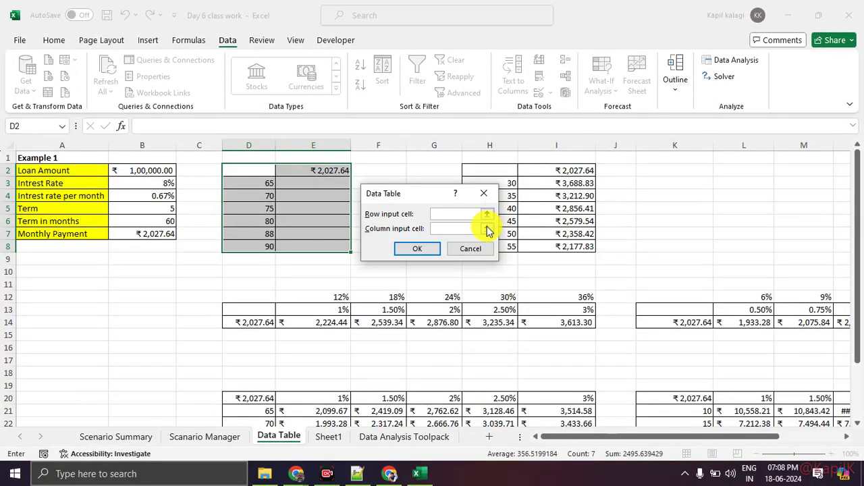
{"action": "left_click", "coordinate": [488, 230]}
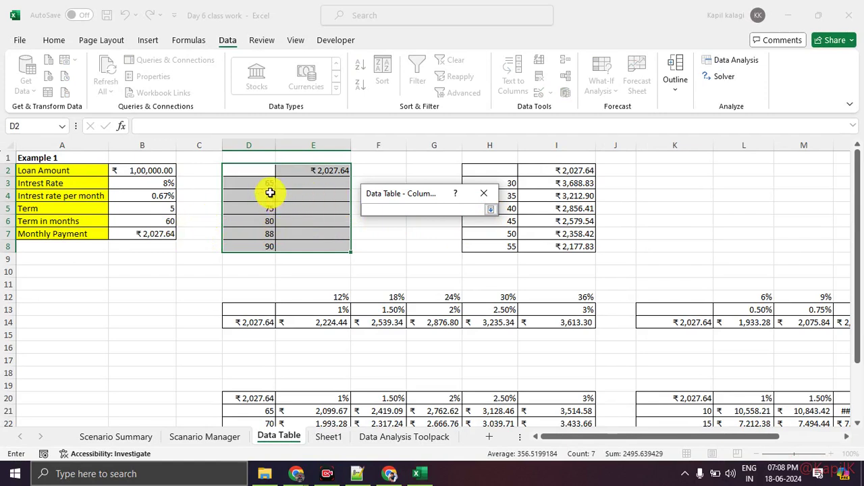
{"action": "left_click", "coordinate": [153, 219]}
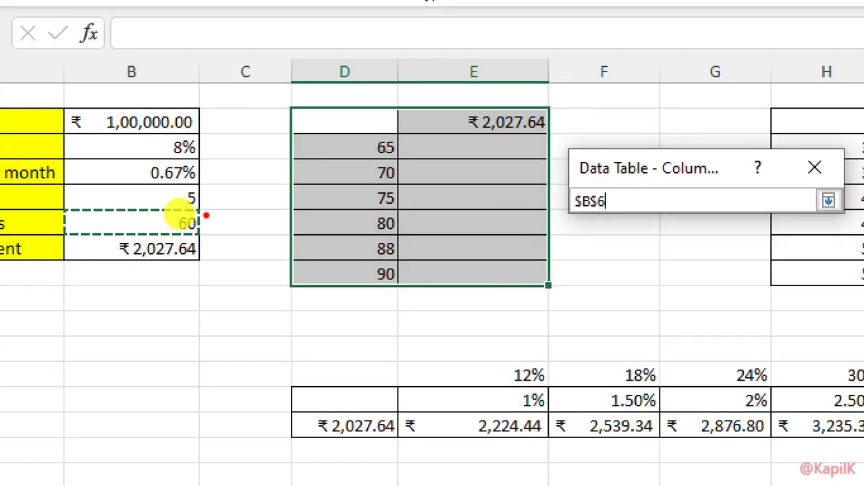
{"action": "left_click_drag", "start_coordinate": [178, 216], "coordinate": [196, 225]}
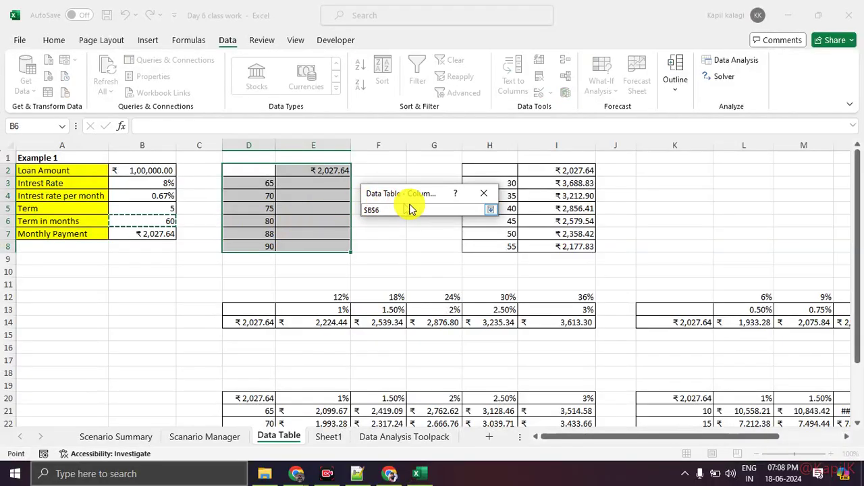
{"action": "left_click", "coordinate": [490, 210]}
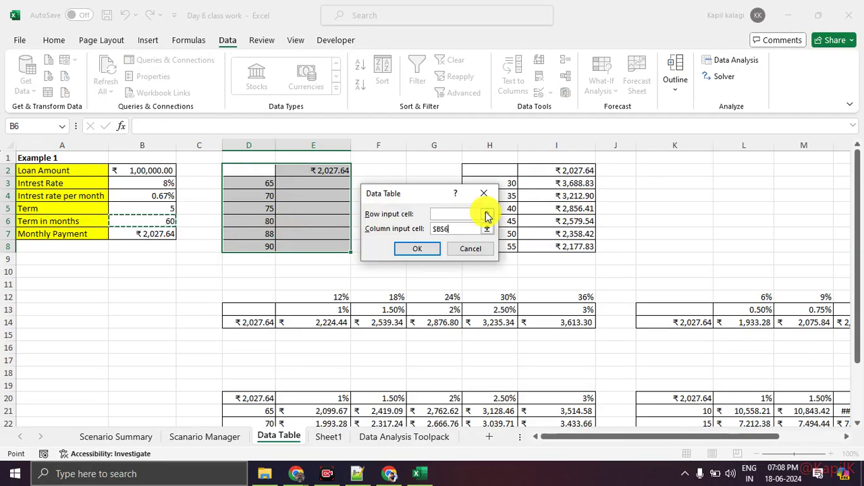
{"action": "left_click", "coordinate": [425, 247]}
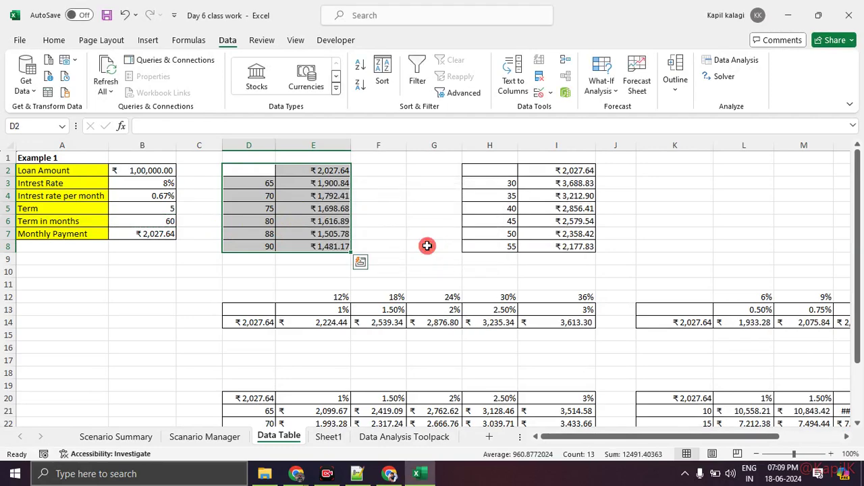
{"action": "left_click", "coordinate": [427, 246]}
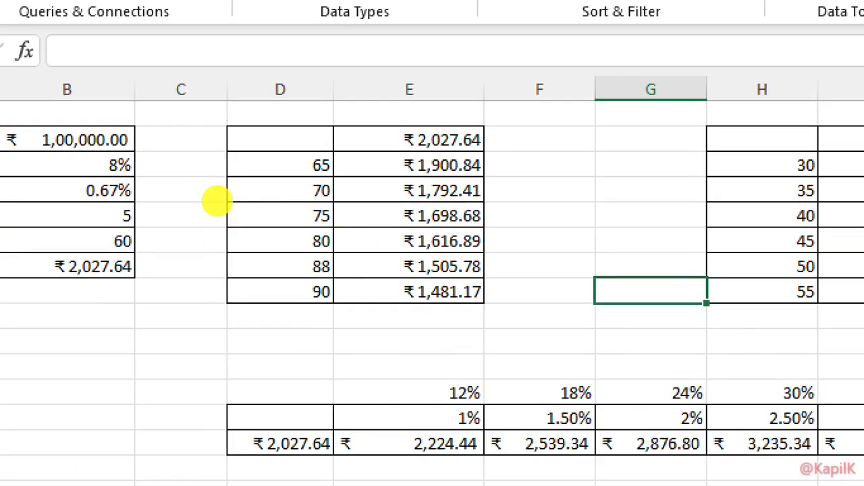
{"action": "mouse_move", "coordinate": [155, 112]}
{"action": "left_mouse_down"}
{"action": "mouse_move", "coordinate": [230, 263]}
{"action": "mouse_move", "coordinate": [81, 105]}
{"action": "left_mouse_up"}
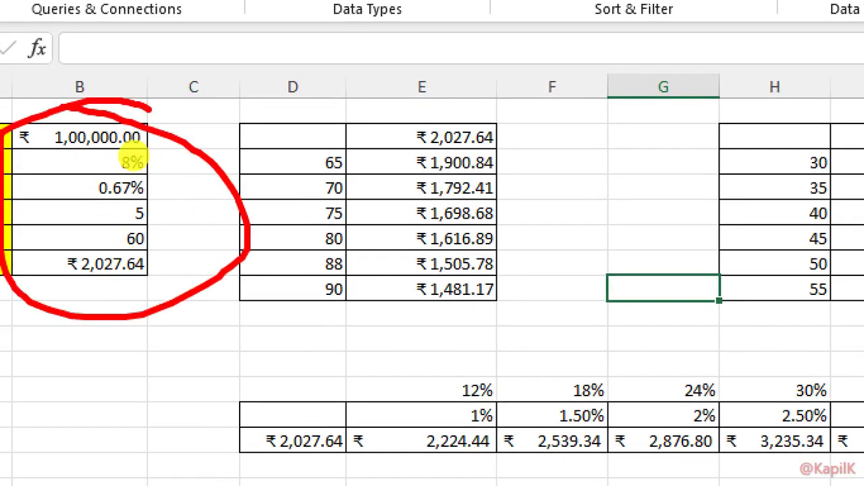
{"action": "left_click_drag", "start_coordinate": [189, 145], "coordinate": [503, 117]}
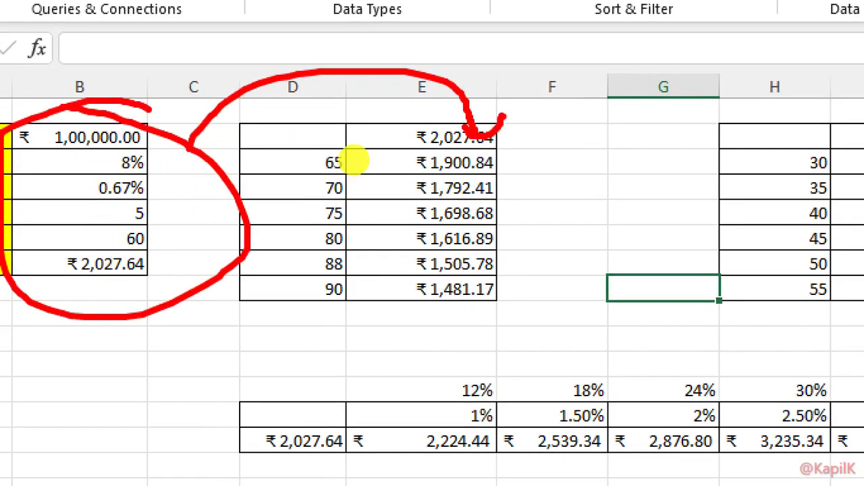
{"action": "key", "text": "Escape"}
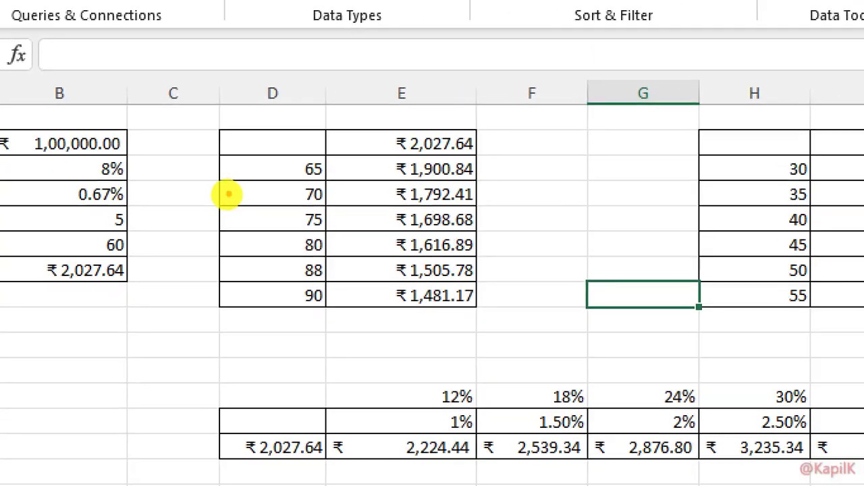
{"action": "mouse_move", "coordinate": [213, 165]}
{"action": "left_mouse_down"}
{"action": "mouse_move", "coordinate": [245, 165]}
{"action": "mouse_move", "coordinate": [247, 184]}
{"action": "left_mouse_up"}
{"action": "left_click_drag", "start_coordinate": [397, 179], "coordinate": [475, 179]}
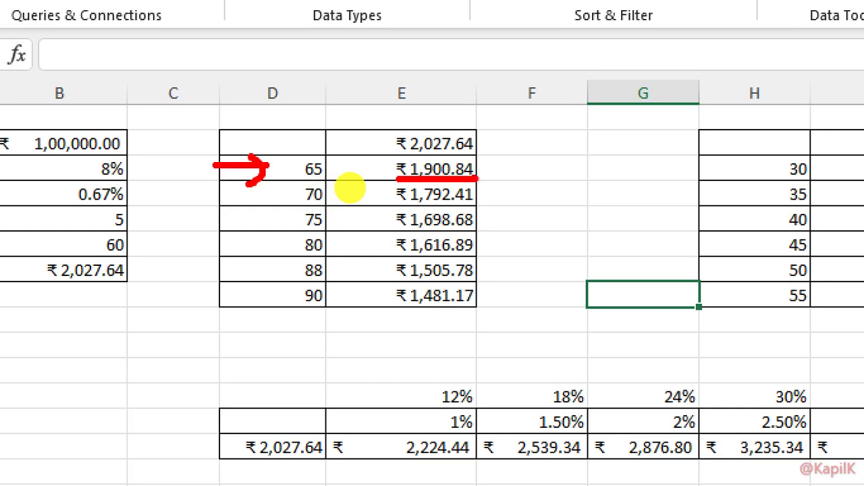
{"action": "left_click_drag", "start_coordinate": [311, 314], "coordinate": [337, 313]}
{"action": "left_click_drag", "start_coordinate": [400, 313], "coordinate": [498, 313]}
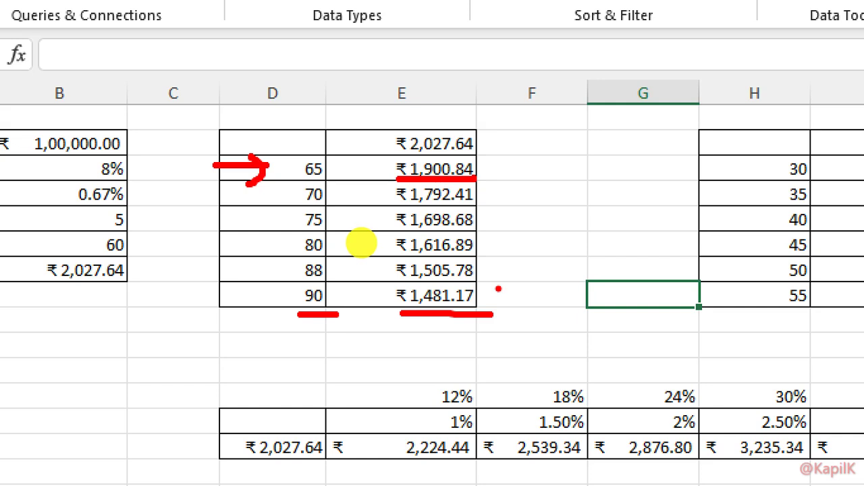
{"action": "mouse_move", "coordinate": [510, 264]}
{"action": "left_mouse_down"}
{"action": "mouse_move", "coordinate": [576, 266]}
{"action": "mouse_move", "coordinate": [498, 266]}
{"action": "mouse_move", "coordinate": [547, 282]}
{"action": "left_mouse_up"}
{"action": "mouse_move", "coordinate": [305, 256]}
{"action": "left_mouse_down"}
{"action": "mouse_move", "coordinate": [331, 253]}
{"action": "mouse_move", "coordinate": [303, 258]}
{"action": "left_mouse_up"}
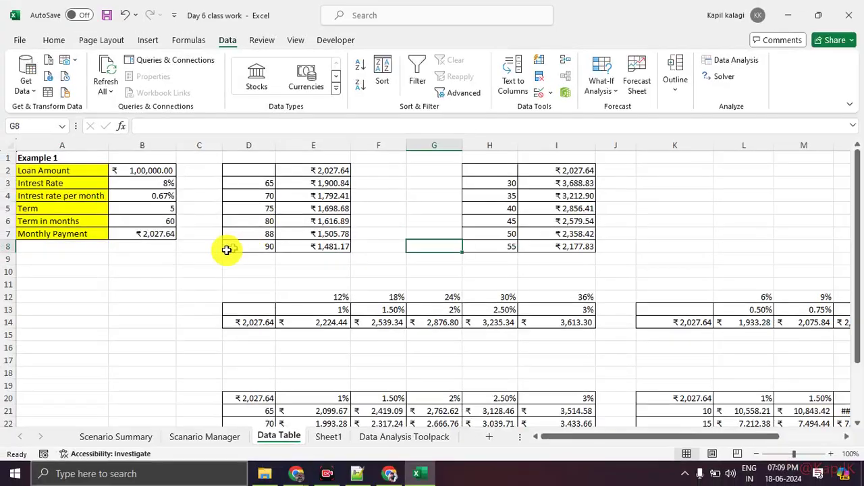
Enter 107 as an additional term in months in D9, below the first data table
{"action": "left_click", "coordinate": [312, 321]}
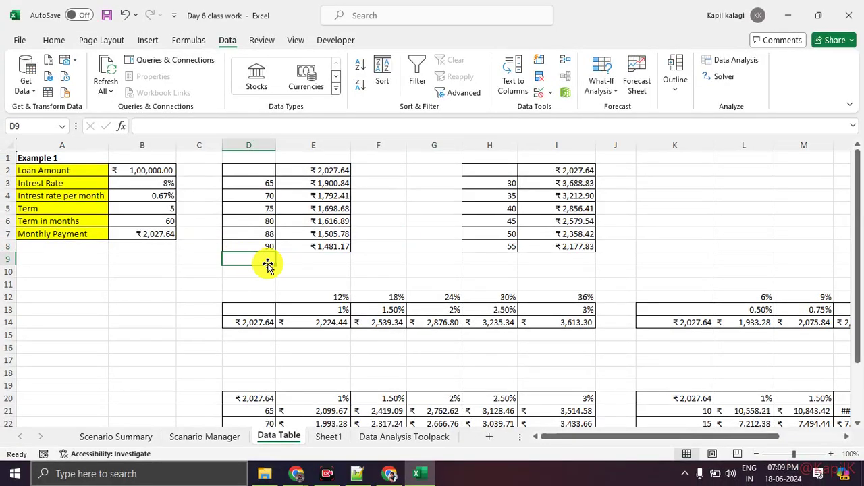
{"action": "type", "text": "107"}
{"action": "key", "text": "Return"}
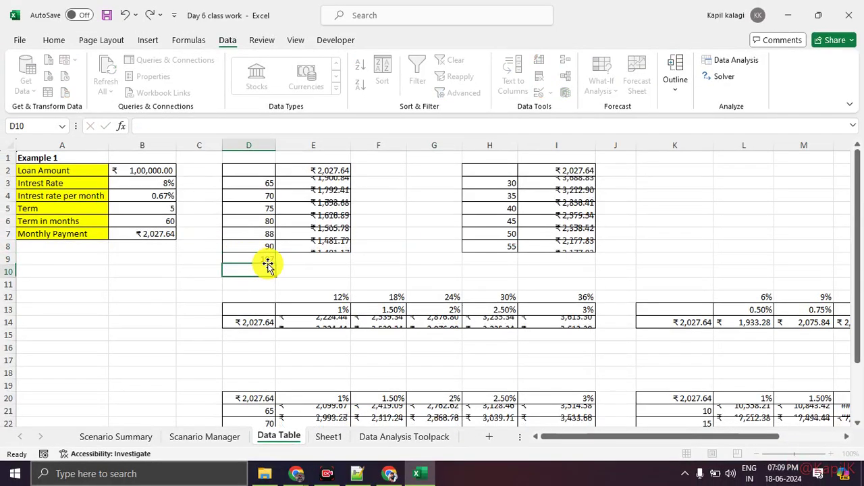
Try to extend the first data table by filling the payment in E8 down into E9
{"action": "left_click", "coordinate": [318, 250]}
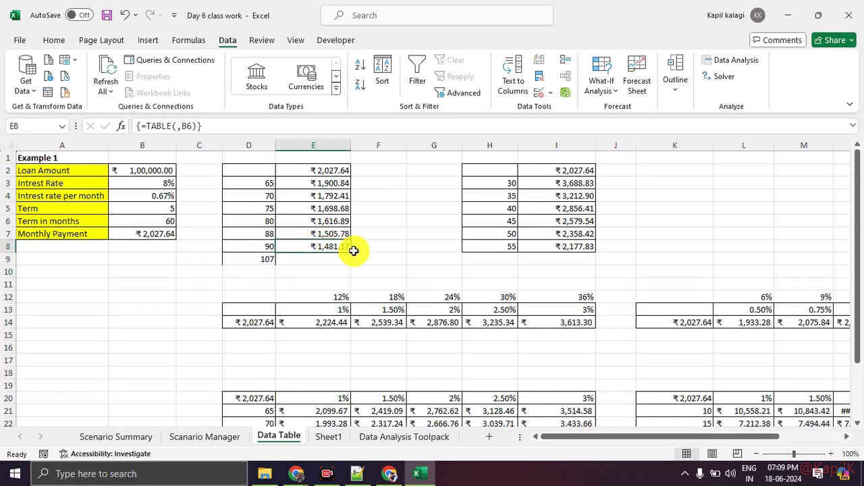
{"action": "left_click", "coordinate": [353, 251]}
{"action": "left_click", "coordinate": [348, 251]}
{"action": "double_click", "coordinate": [351, 251]}
{"action": "left_click", "coordinate": [409, 250]}
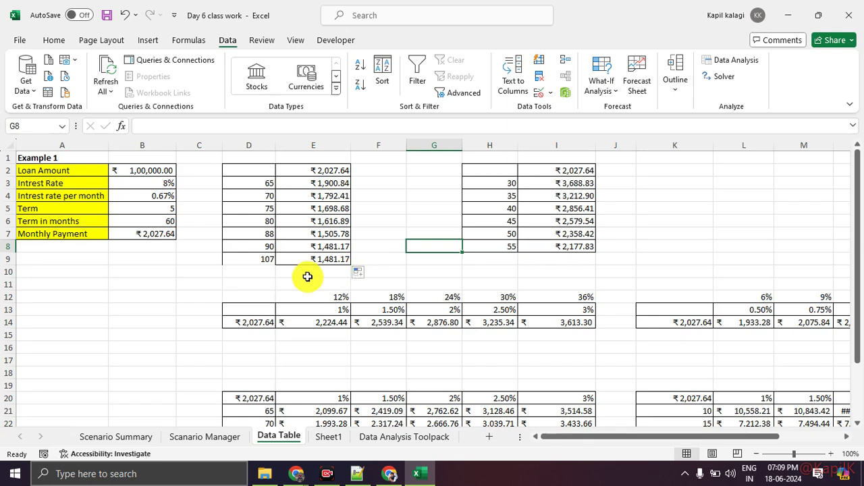
{"action": "left_click", "coordinate": [358, 272]}
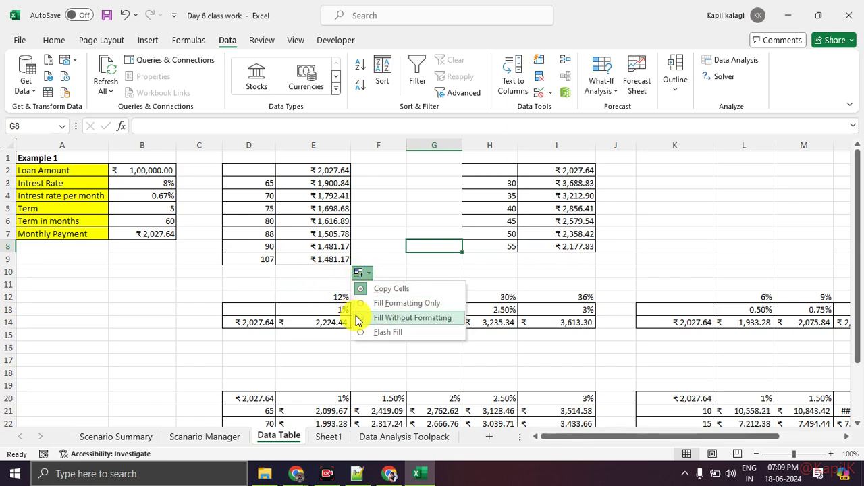
{"action": "left_click", "coordinate": [368, 303]}
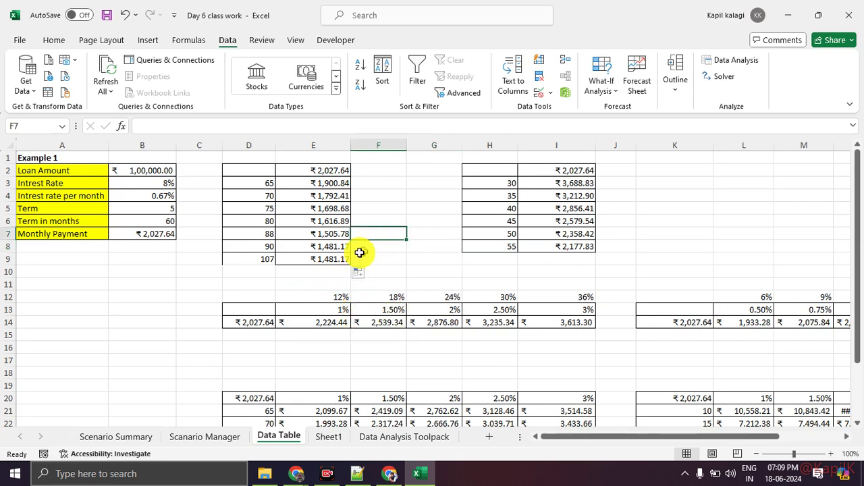
Clear the copied payment in E9 and the 107-month term in D9
{"action": "left_click", "coordinate": [329, 259]}
{"action": "key", "text": "Delete"}
{"action": "left_click", "coordinate": [372, 259]}
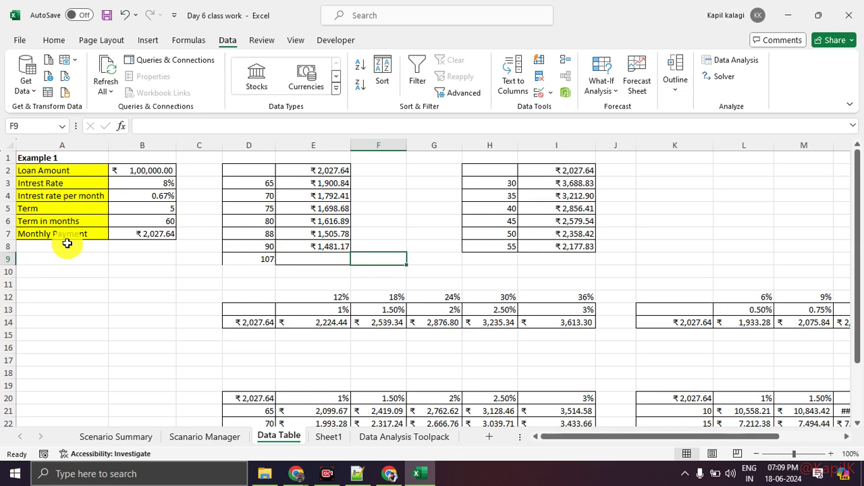
{"action": "left_click", "coordinate": [239, 261]}
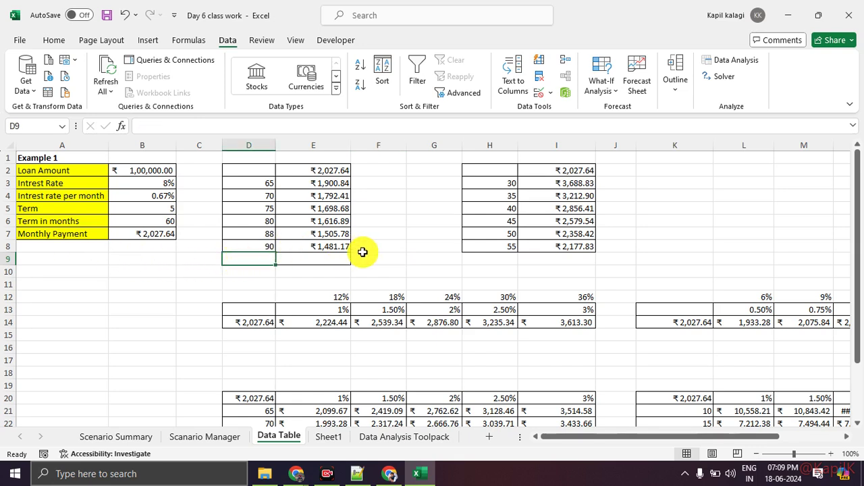
{"action": "left_click", "coordinate": [173, 236]}
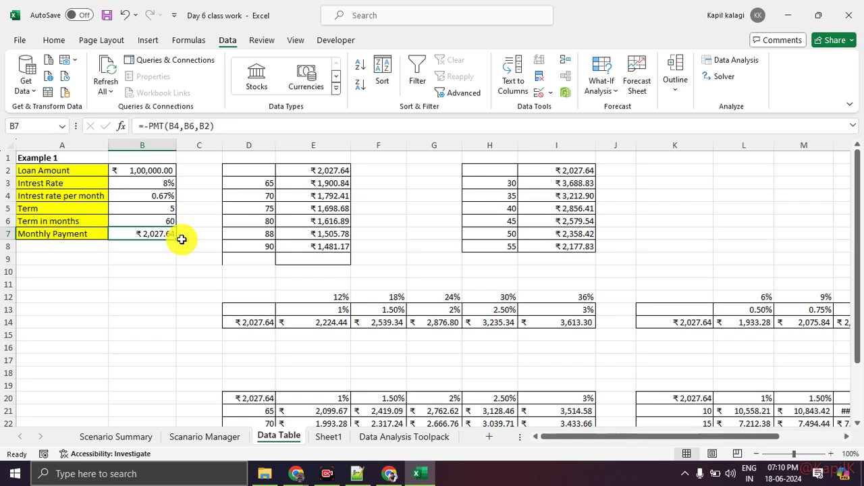
Clear the payment results in I2:I8 and add a 107-month term in H9
{"action": "left_click_drag", "start_coordinate": [574, 171], "coordinate": [574, 244]}
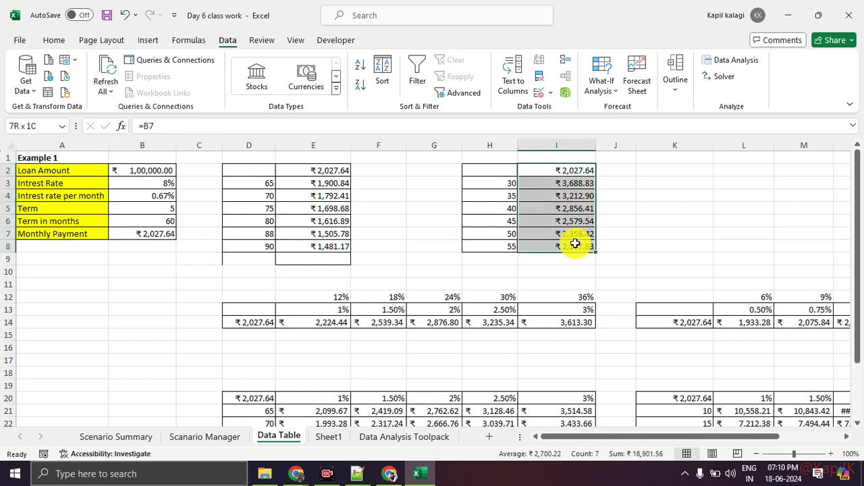
{"action": "key", "text": "Delete"}
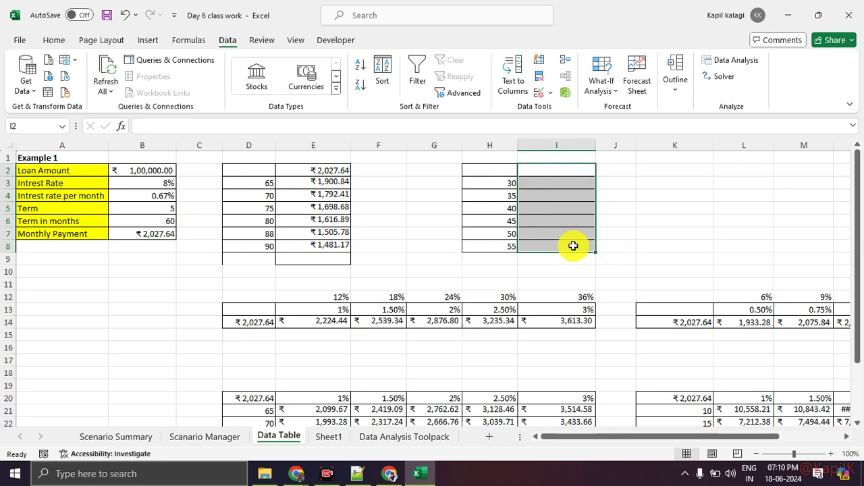
{"action": "left_click", "coordinate": [510, 221]}
{"action": "left_click", "coordinate": [498, 257]}
{"action": "type", "text": "107"}
{"action": "key", "text": "Return"}
{"action": "left_click", "coordinate": [569, 281]}
Apply all borders to the second table's range H2:I9
{"action": "left_click_drag", "start_coordinate": [509, 169], "coordinate": [573, 259]}
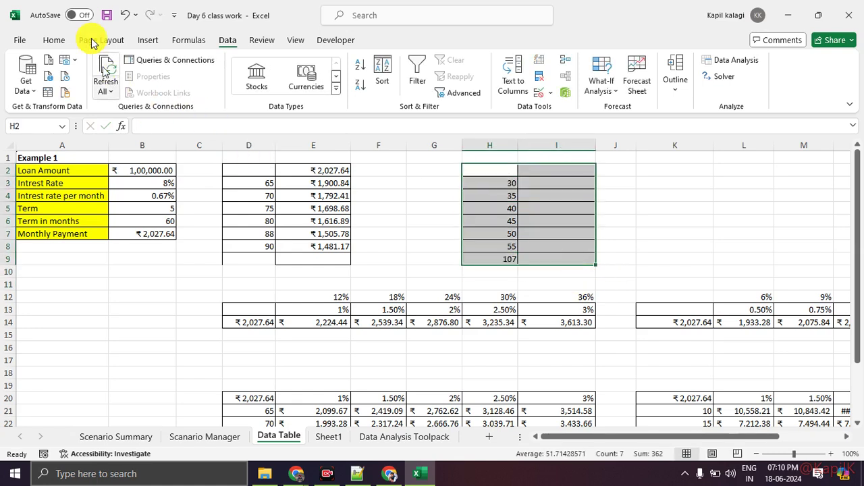
{"action": "left_click", "coordinate": [54, 41]}
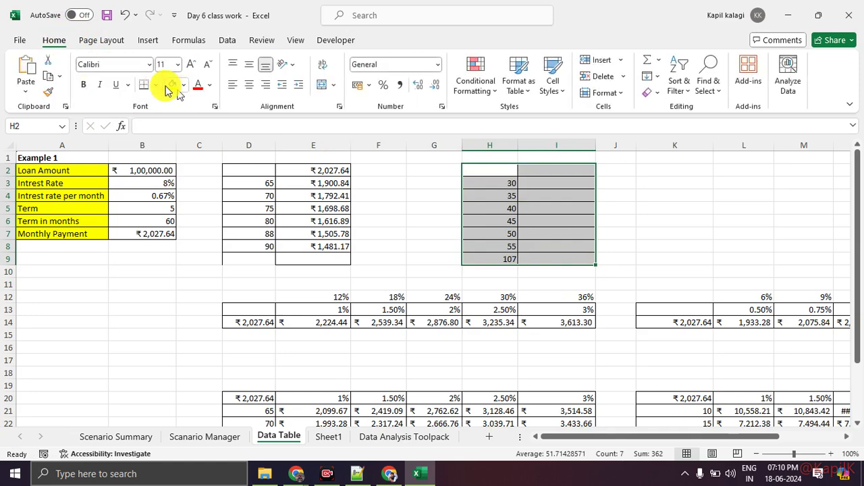
{"action": "left_click", "coordinate": [156, 85]}
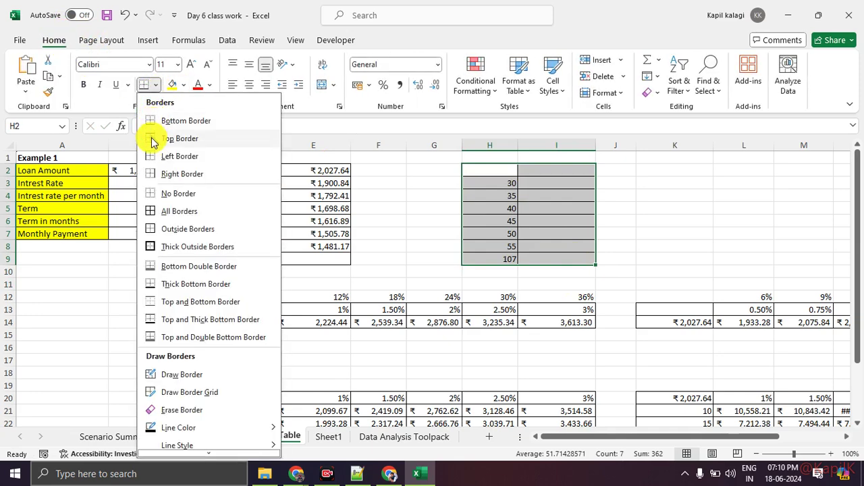
{"action": "left_click", "coordinate": [189, 214]}
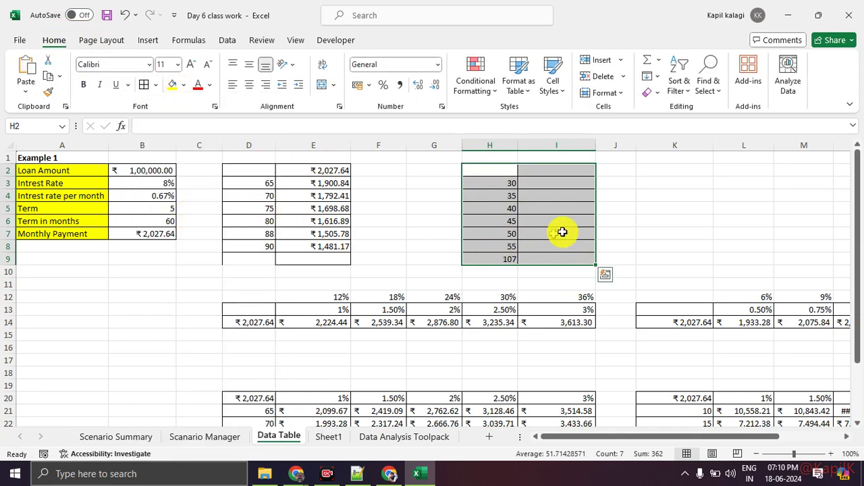
{"action": "left_click", "coordinate": [625, 232]}
{"action": "left_click", "coordinate": [642, 234]}
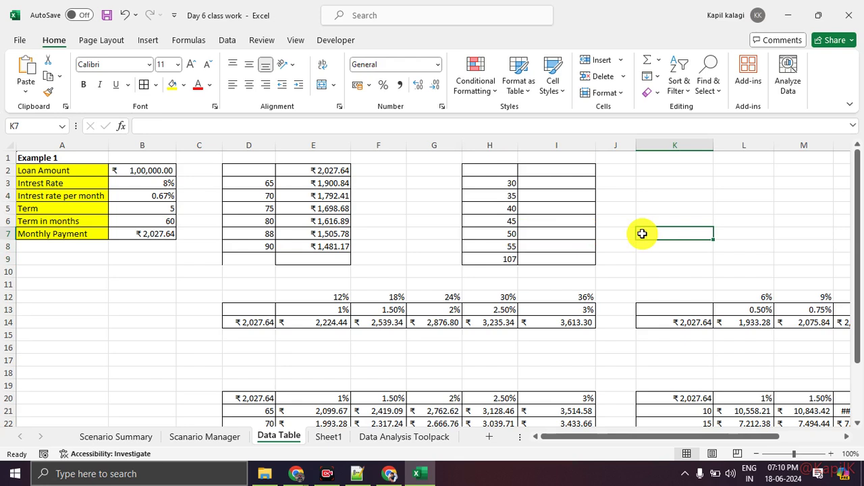
Link cell I2 to the monthly payment with the formula =B7
{"action": "left_click", "coordinate": [515, 169]}
{"action": "left_click_drag", "start_coordinate": [528, 170], "coordinate": [530, 211]}
{"action": "left_click", "coordinate": [544, 174]}
{"action": "type", "text": "="}
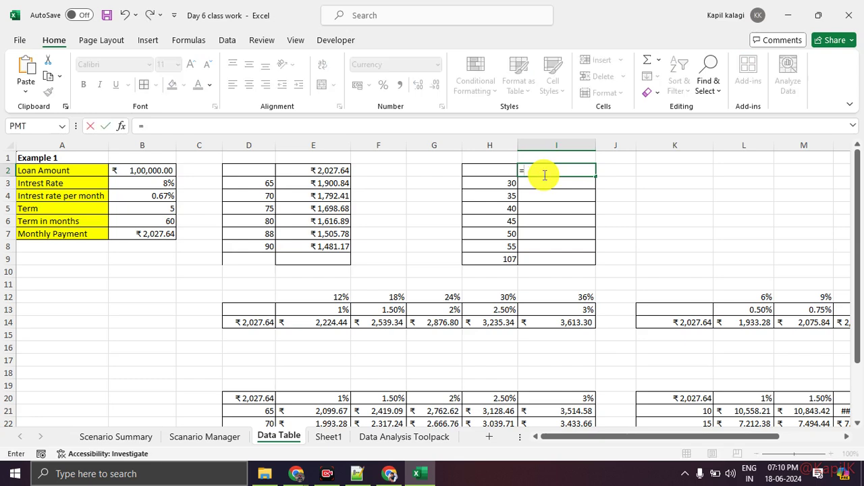
{"action": "type", "text": "pmt"}
{"action": "key", "text": "BackSpace"}
{"action": "key", "text": "BackSpace"}
{"action": "key", "text": "BackSpace"}
{"action": "key", "text": "BackSpace"}
{"action": "type", "text": "="}
{"action": "left_click", "coordinate": [152, 233]}
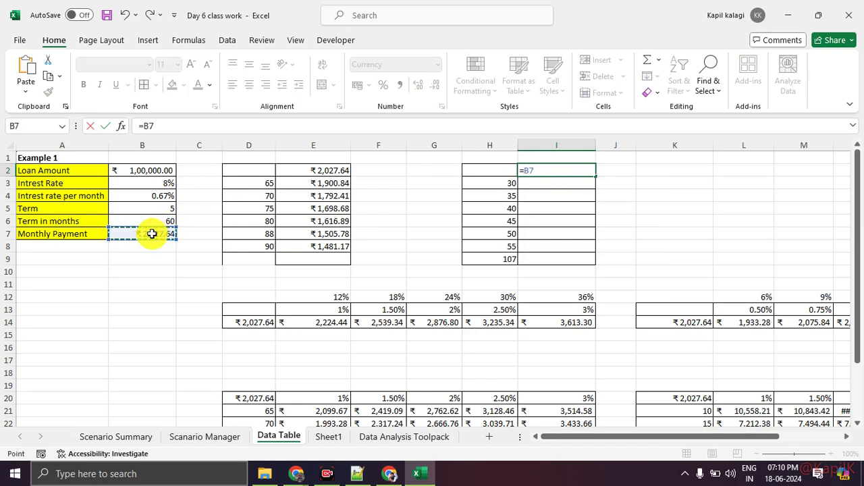
{"action": "key", "text": "Return"}
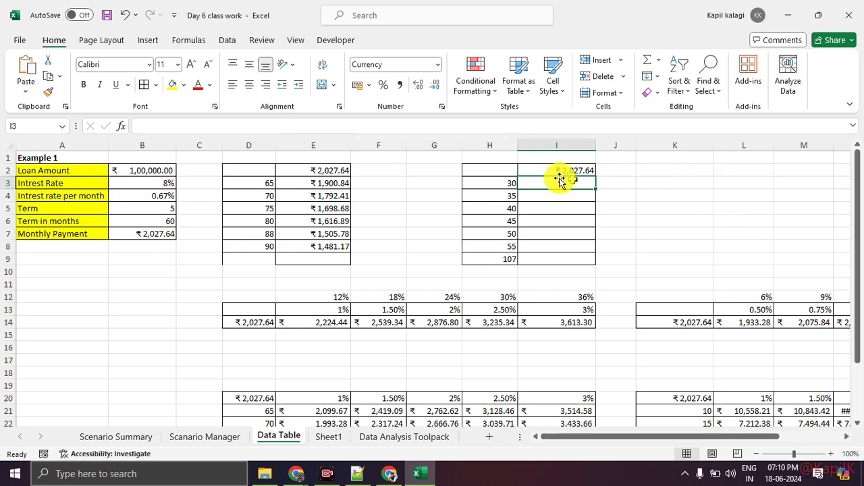
Create a one-variable What-If data table over H2:I9 using the term in months, $B$6, as the column input cell
{"action": "left_click_drag", "start_coordinate": [503, 170], "coordinate": [574, 265]}
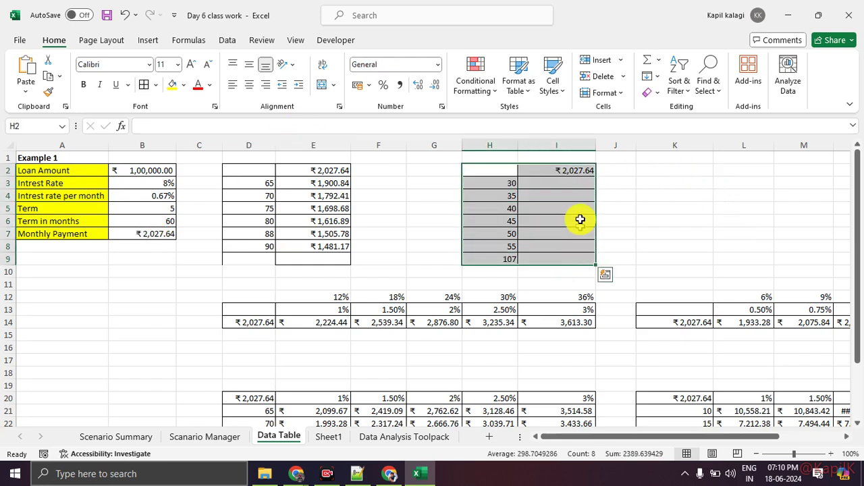
{"action": "left_click", "coordinate": [227, 42]}
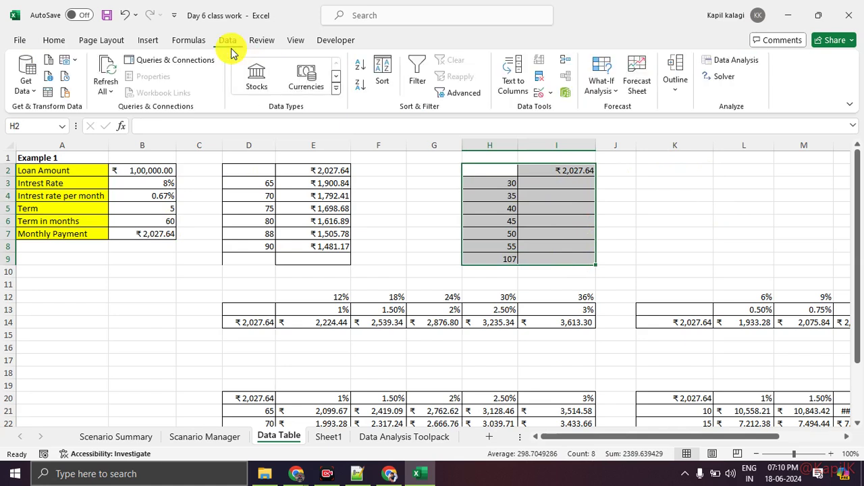
{"action": "left_click", "coordinate": [597, 95]}
{"action": "left_click", "coordinate": [613, 143]}
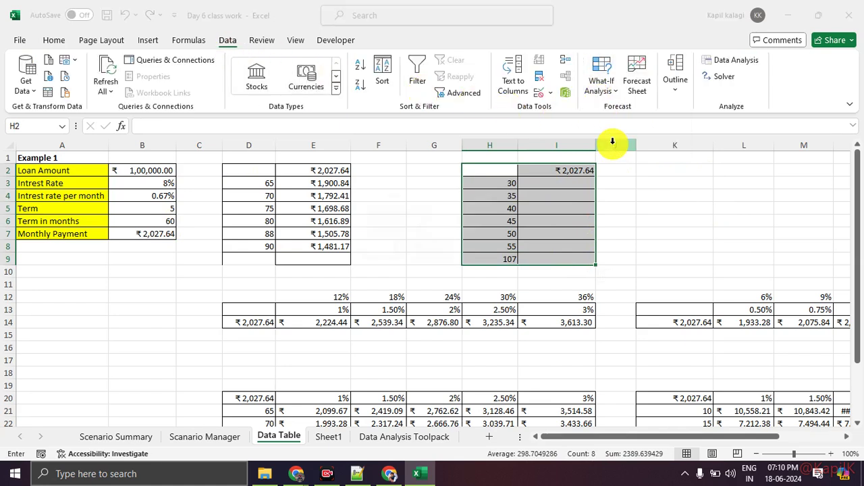
{"action": "left_click_drag", "start_coordinate": [413, 192], "coordinate": [672, 180]}
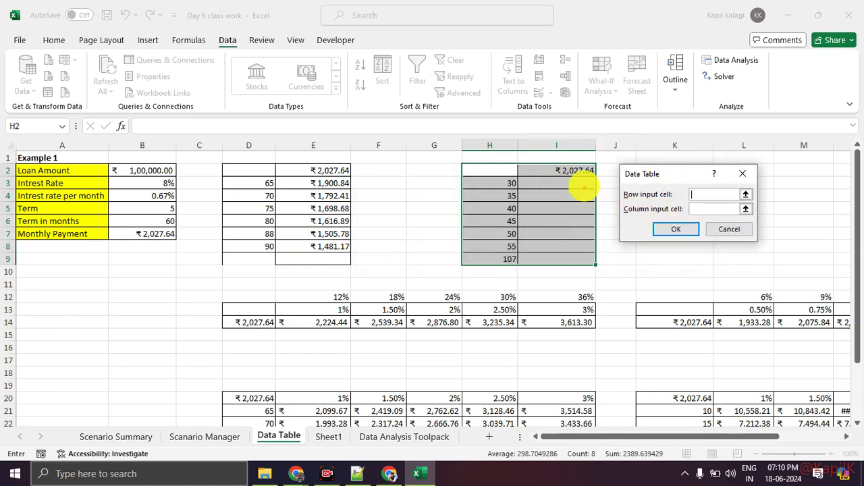
{"action": "left_click_drag", "start_coordinate": [574, 173], "coordinate": [575, 248]}
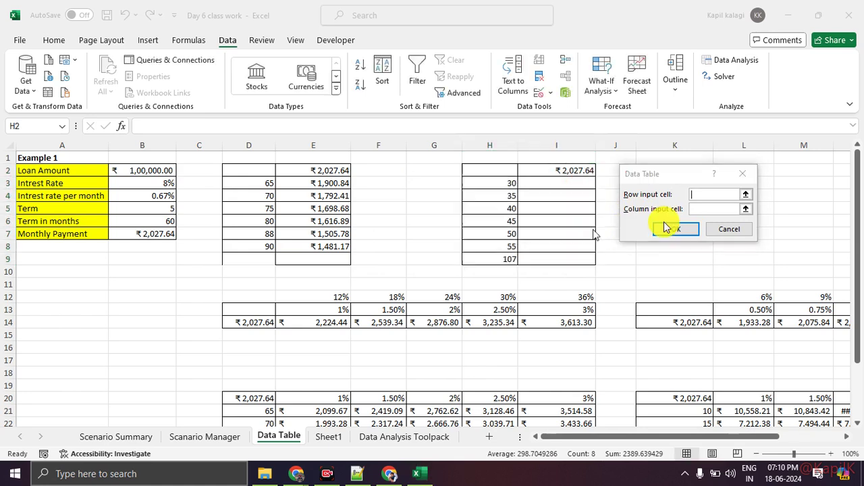
{"action": "left_click", "coordinate": [706, 210]}
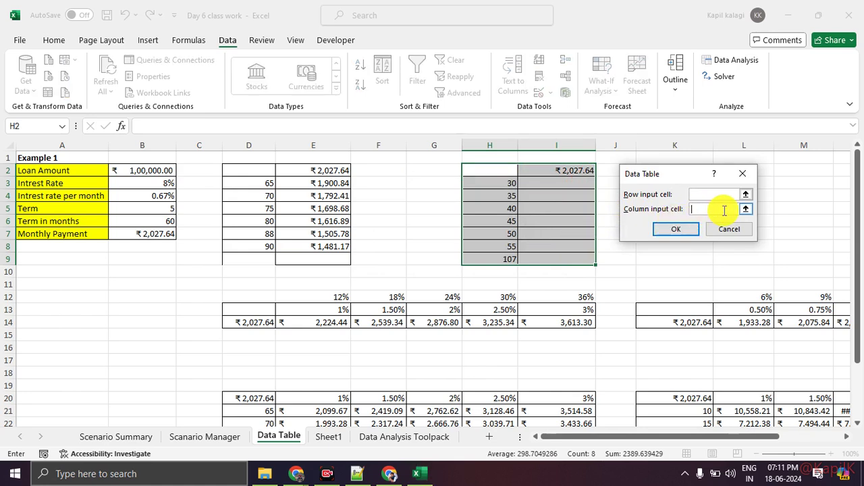
{"action": "left_click", "coordinate": [153, 220]}
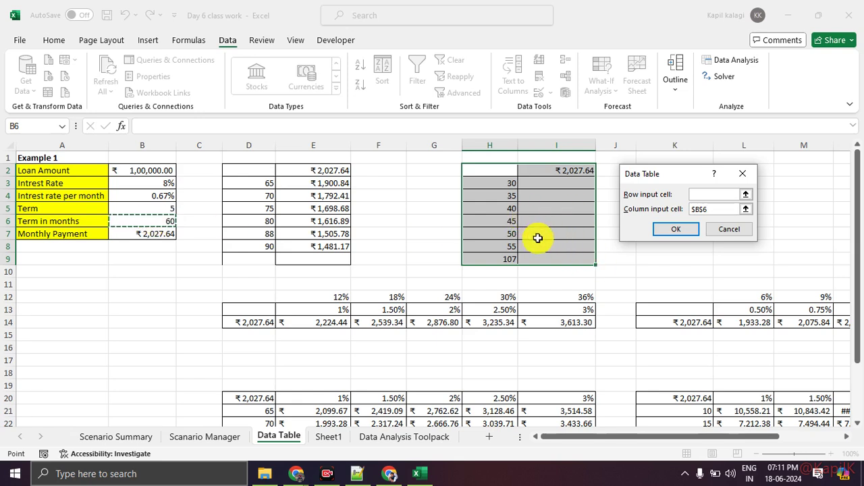
{"action": "left_click", "coordinate": [690, 231]}
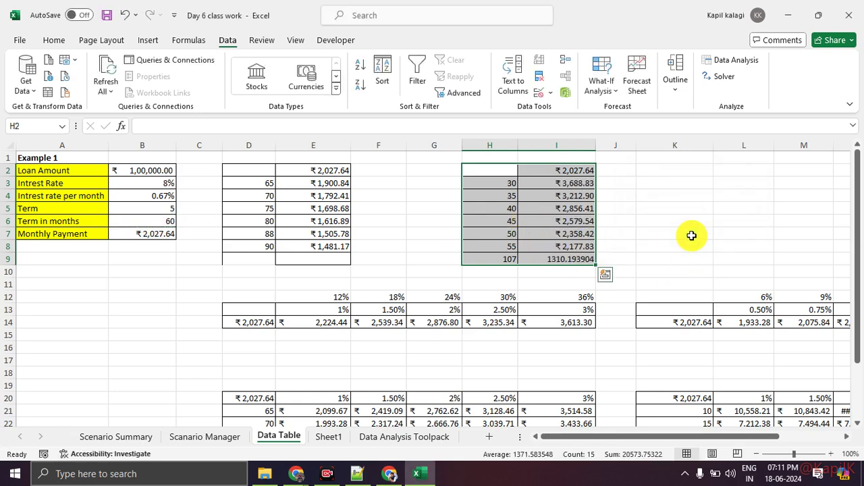
{"action": "left_click", "coordinate": [691, 235]}
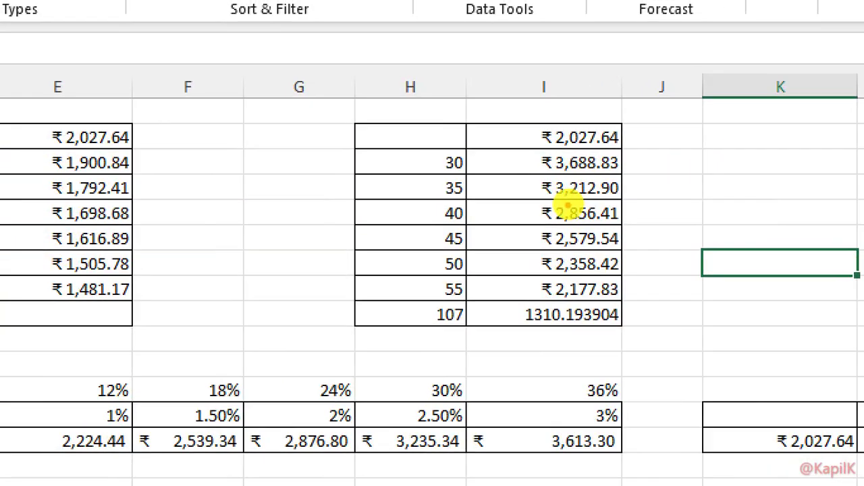
{"action": "left_click", "coordinate": [552, 188]}
{"action": "left_click_drag", "start_coordinate": [535, 175], "coordinate": [621, 174]}
{"action": "mouse_move", "coordinate": [448, 147]}
{"action": "left_mouse_down"}
{"action": "mouse_move", "coordinate": [413, 177]}
{"action": "mouse_move", "coordinate": [518, 183]}
{"action": "left_mouse_up"}
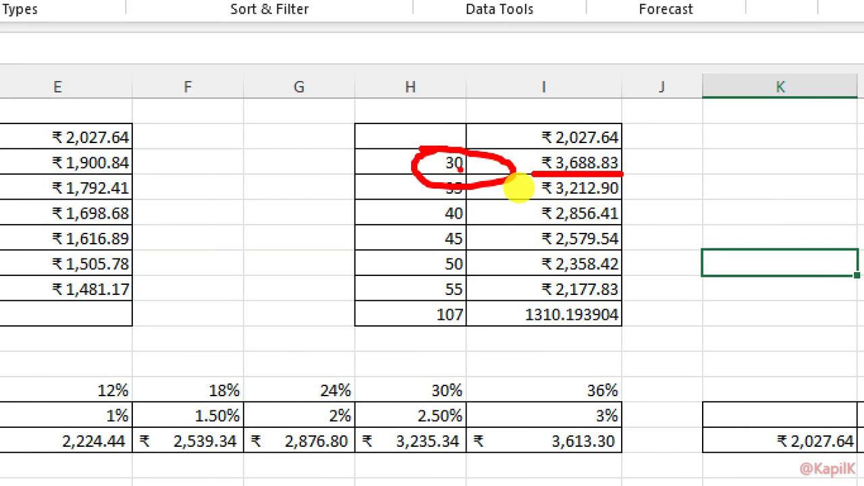
{"action": "mouse_move", "coordinate": [665, 222]}
{"action": "left_mouse_down"}
{"action": "mouse_move", "coordinate": [561, 225]}
{"action": "mouse_move", "coordinate": [571, 223]}
{"action": "left_mouse_up"}
{"action": "mouse_move", "coordinate": [449, 228]}
{"action": "left_mouse_down"}
{"action": "mouse_move", "coordinate": [505, 215]}
{"action": "mouse_move", "coordinate": [498, 230]}
{"action": "left_mouse_up"}
{"action": "mouse_move", "coordinate": [608, 301]}
{"action": "left_mouse_down"}
{"action": "mouse_move", "coordinate": [561, 301]}
{"action": "mouse_move", "coordinate": [746, 312]}
{"action": "mouse_move", "coordinate": [564, 289]}
{"action": "left_mouse_up"}
{"action": "mouse_move", "coordinate": [464, 292]}
{"action": "left_mouse_down"}
{"action": "mouse_move", "coordinate": [414, 307]}
{"action": "mouse_move", "coordinate": [467, 312]}
{"action": "left_mouse_up"}
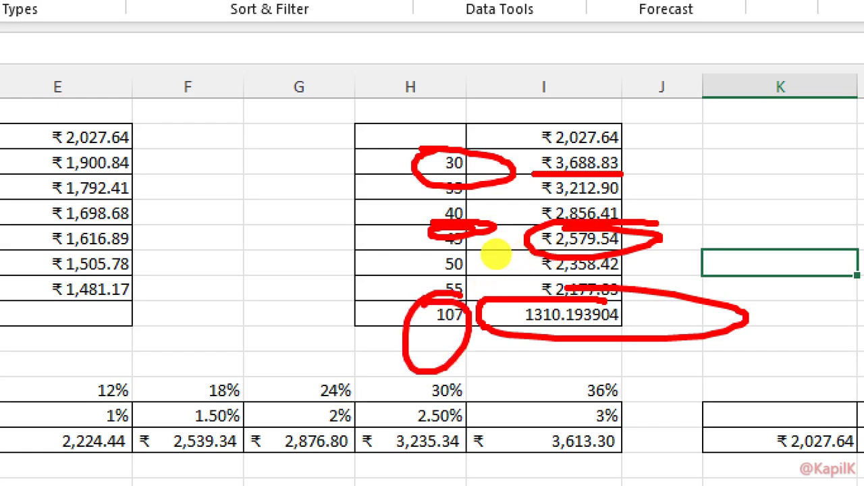
Clear the monthly payment reference and results from D14:I15, keeping the interest rates above them
{"action": "key", "text": "Escape"}
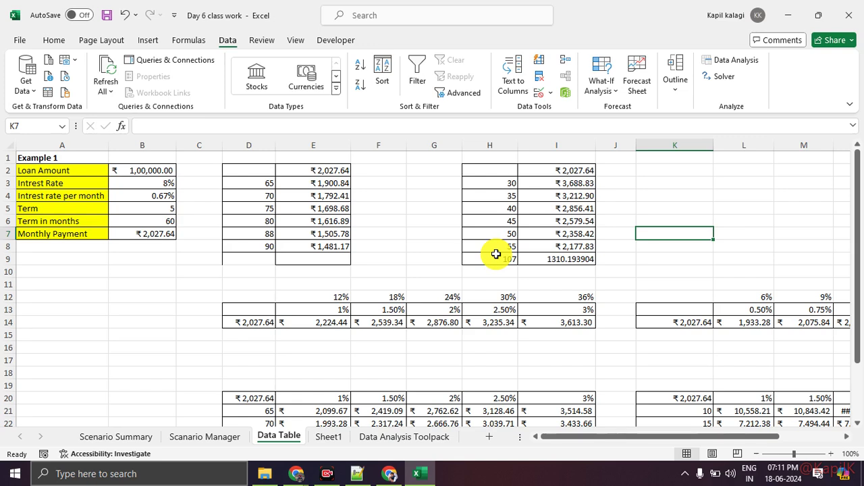
{"action": "left_click", "coordinate": [154, 195]}
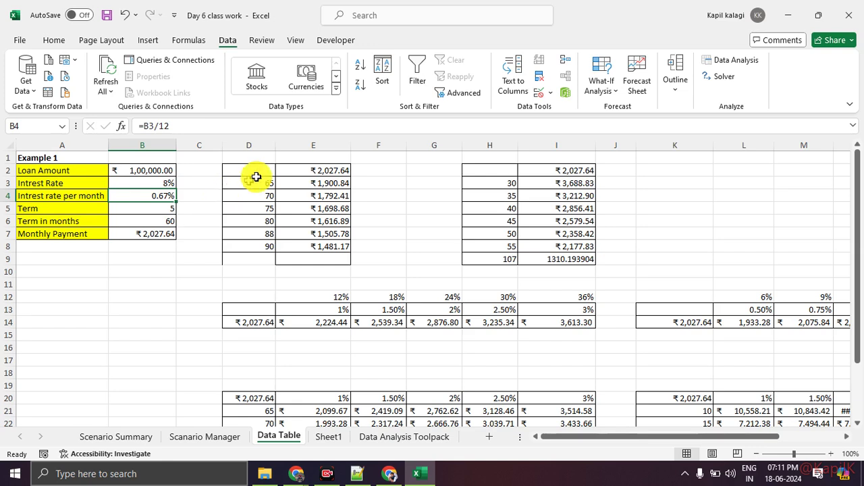
{"action": "left_click_drag", "start_coordinate": [269, 323], "coordinate": [574, 342]}
{"action": "key", "text": "Delete"}
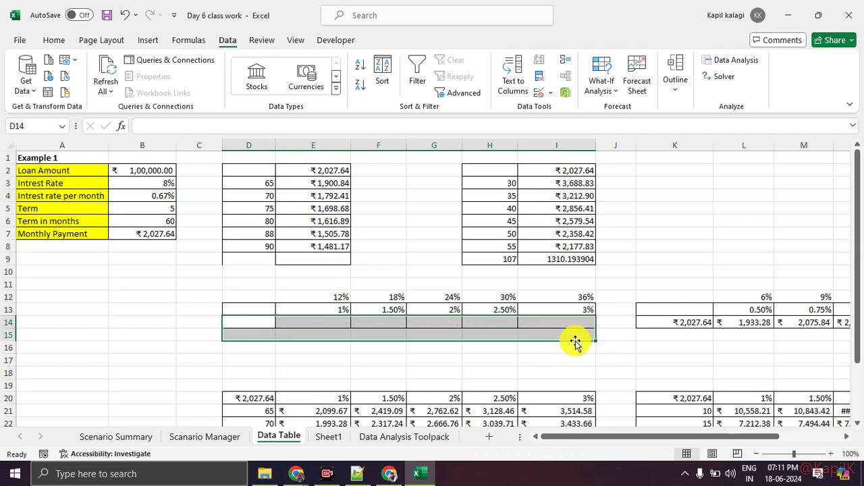
{"action": "left_click", "coordinate": [428, 372]}
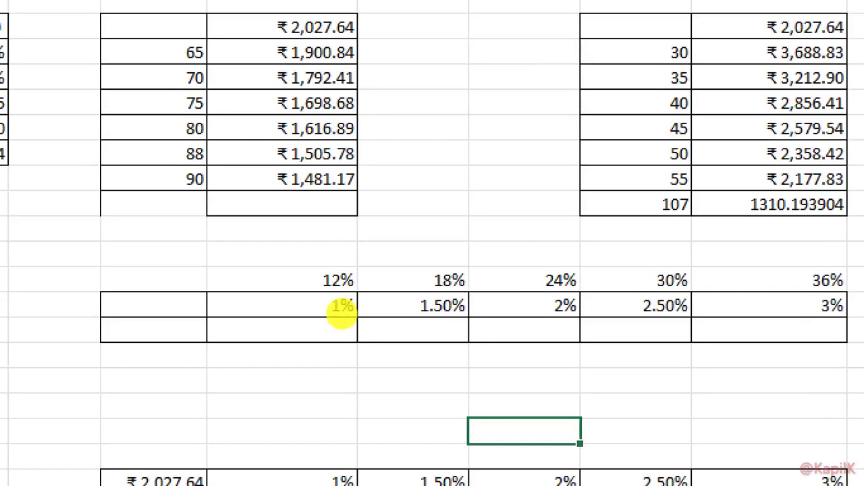
Review the monthly interest rates in E13:I13 and the extent of the table range D13:I14
{"action": "left_click_drag", "start_coordinate": [309, 329], "coordinate": [554, 331]}
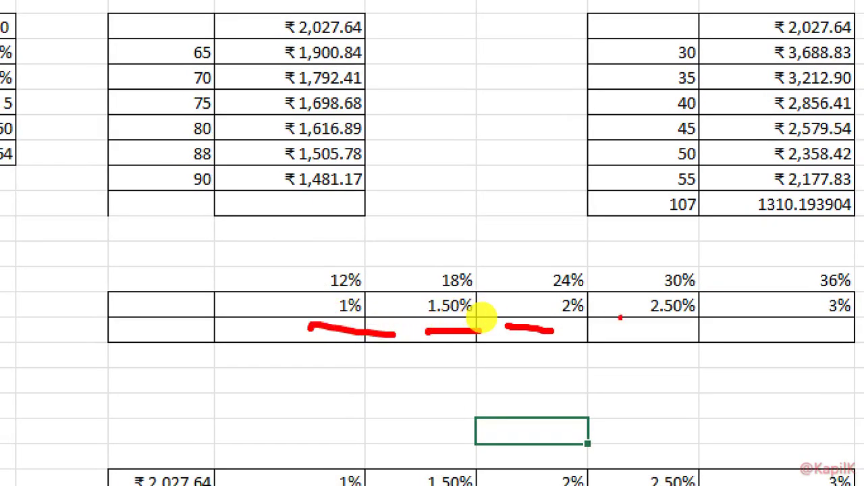
{"action": "left_click_drag", "start_coordinate": [670, 335], "coordinate": [732, 337]}
{"action": "key", "text": "Escape"}
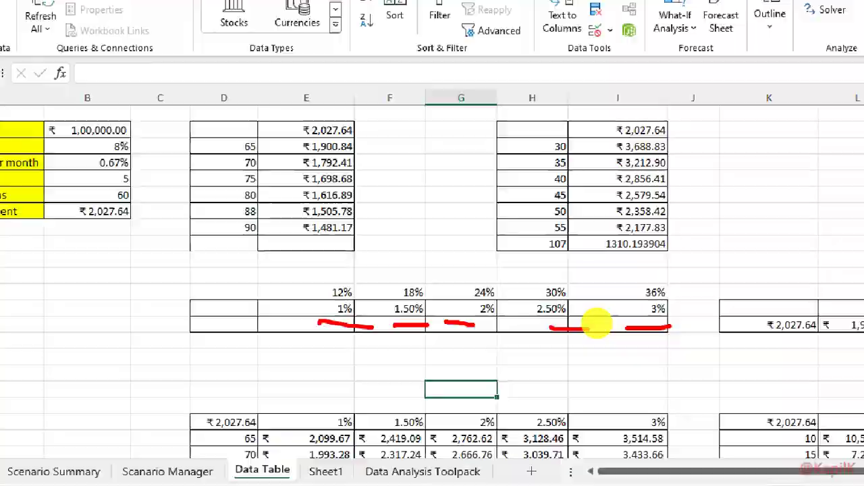
{"action": "left_click", "coordinate": [333, 310]}
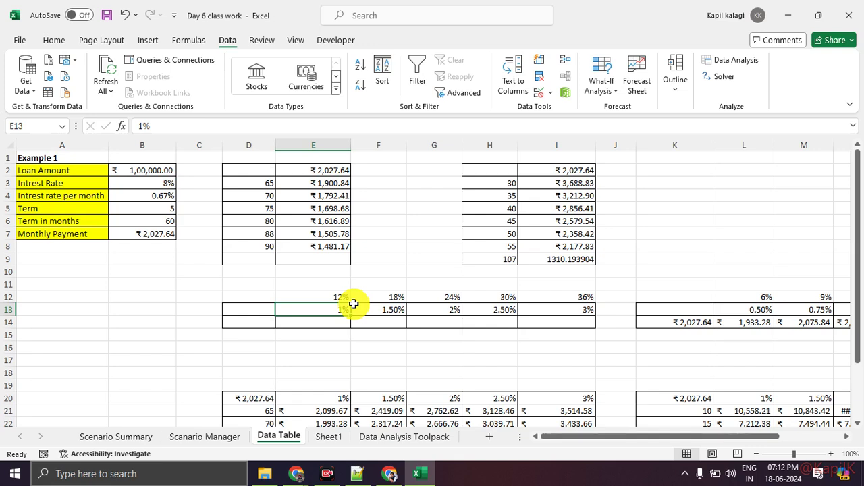
{"action": "left_click", "coordinate": [346, 372]}
{"action": "left_click_drag", "start_coordinate": [249, 314], "coordinate": [551, 324]}
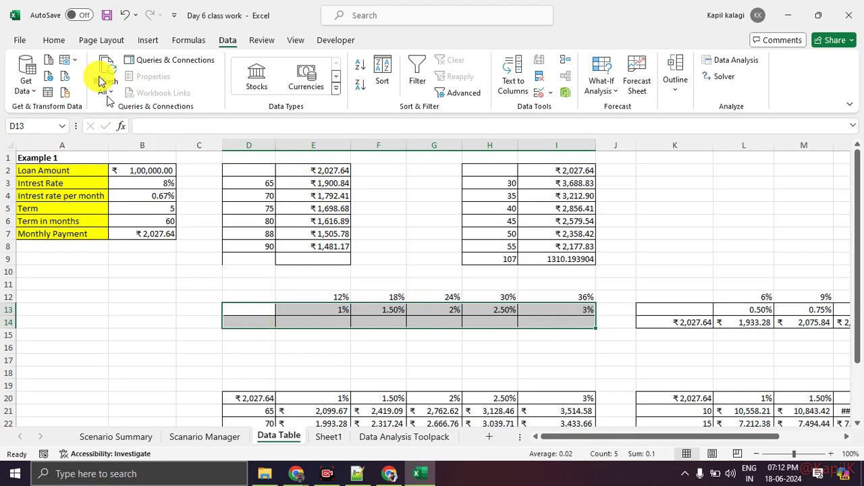
{"action": "left_click", "coordinate": [56, 40]}
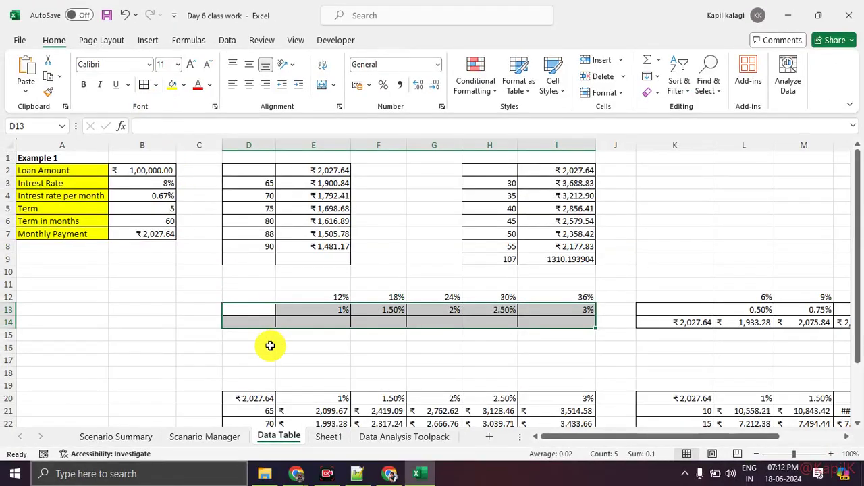
{"action": "left_click", "coordinate": [270, 347]}
Link cell D14 to the monthly payment with the formula =B7
{"action": "left_click", "coordinate": [264, 322]}
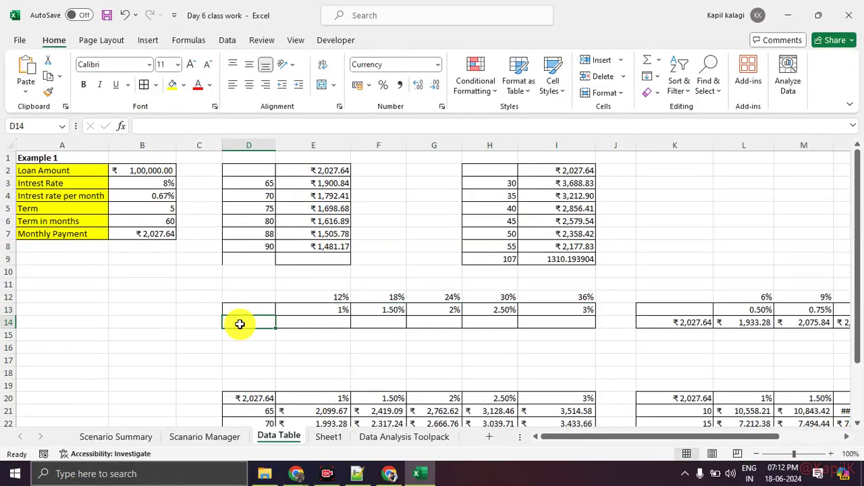
{"action": "type", "text": "="}
{"action": "left_click", "coordinate": [133, 235]}
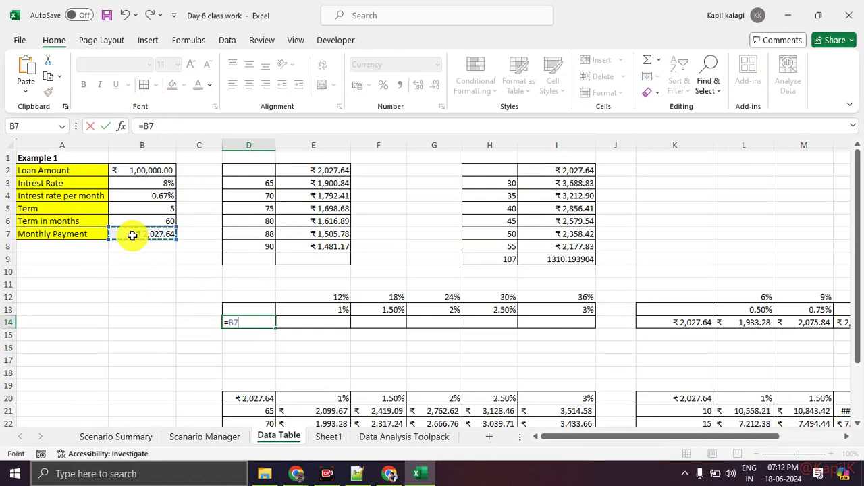
{"action": "key", "text": "Return"}
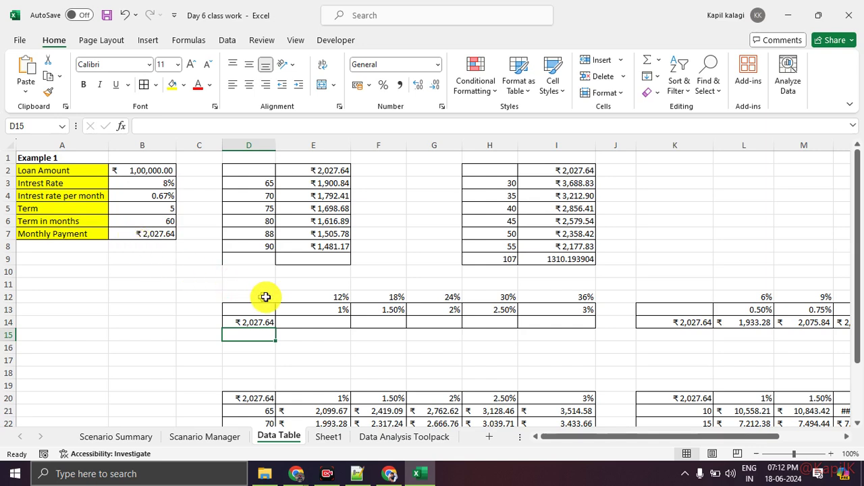
Create a one-variable What-If data table over D13:I14 using the interest rate per month, $B$4, as the row input cell
{"action": "left_click_drag", "start_coordinate": [266, 307], "coordinate": [579, 322]}
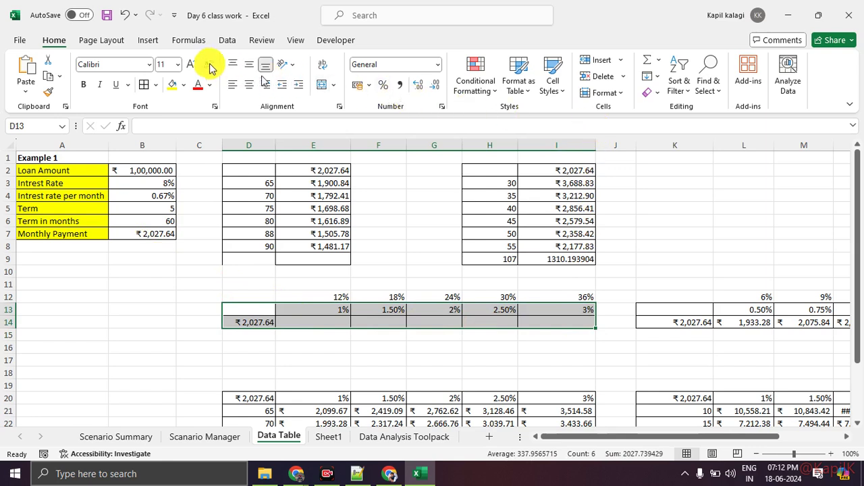
{"action": "left_click", "coordinate": [228, 39]}
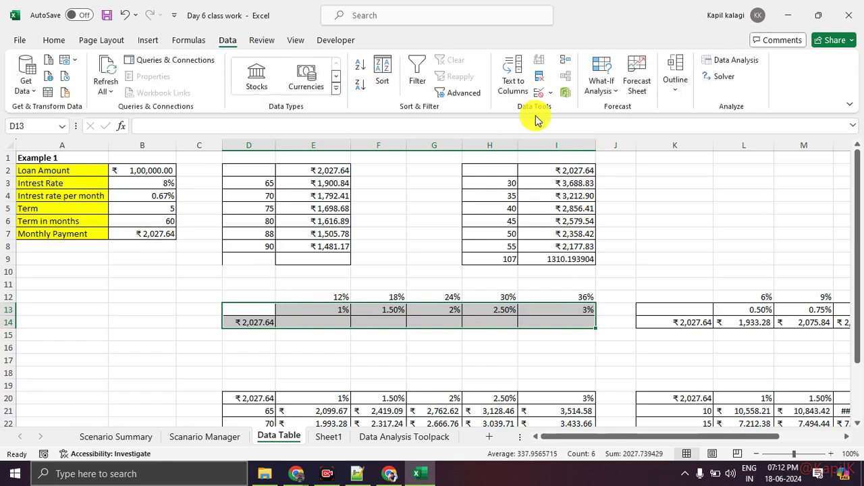
{"action": "left_click", "coordinate": [598, 86]}
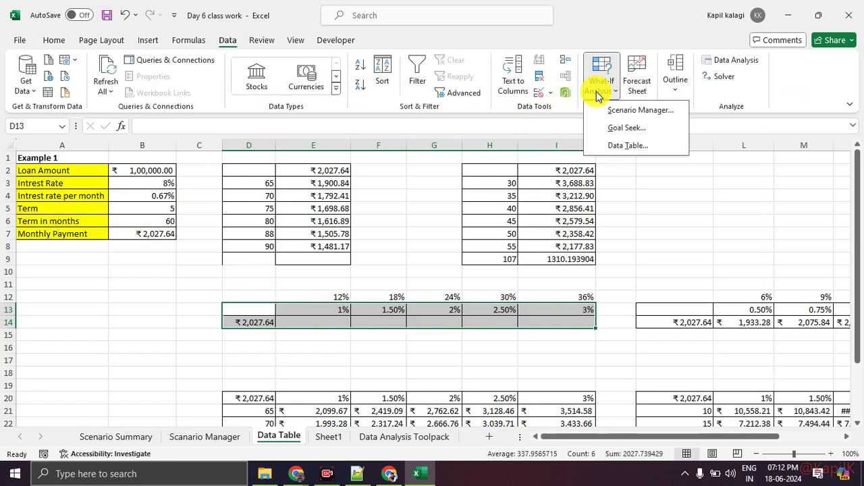
{"action": "left_click", "coordinate": [611, 144]}
{"action": "left_click_drag", "start_coordinate": [665, 175], "coordinate": [323, 196]}
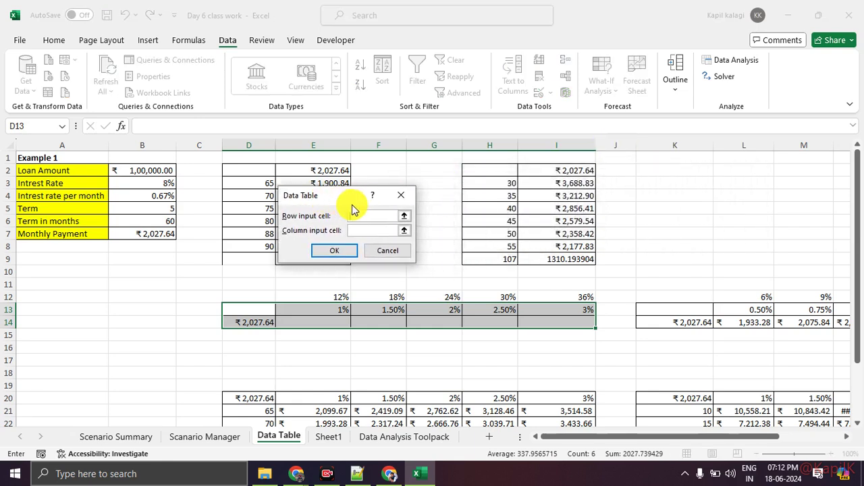
{"action": "left_click", "coordinate": [319, 214]}
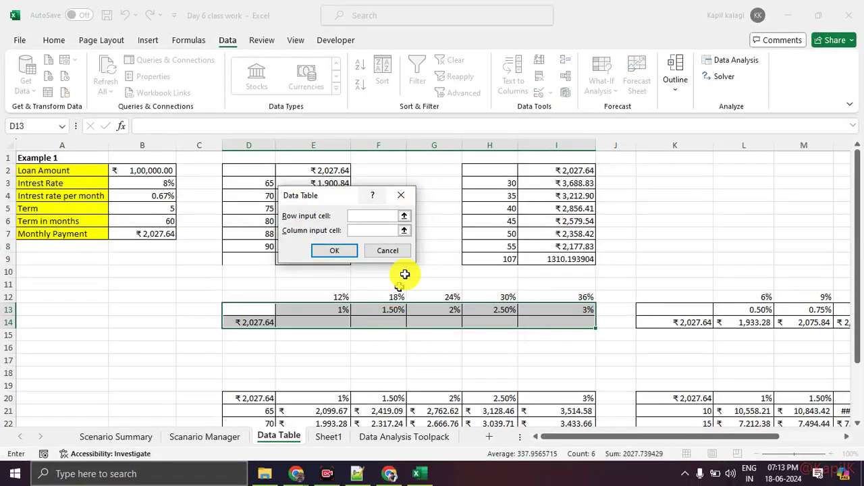
{"action": "left_click", "coordinate": [404, 220]}
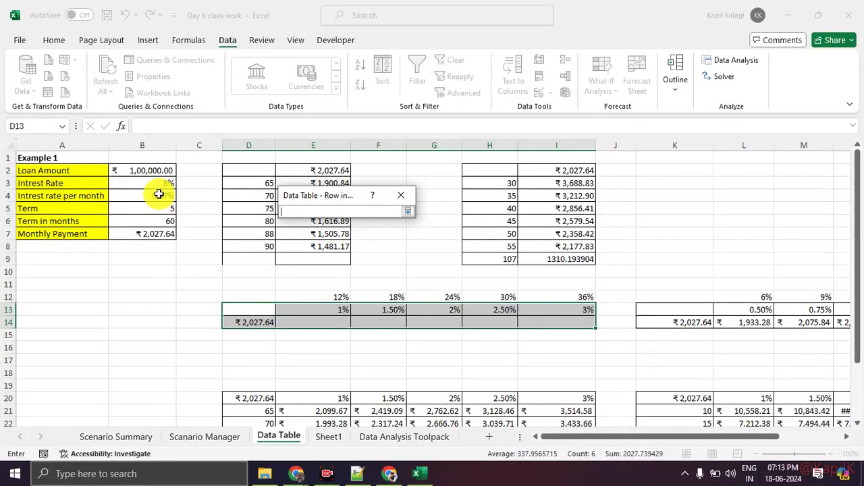
{"action": "left_click", "coordinate": [159, 195]}
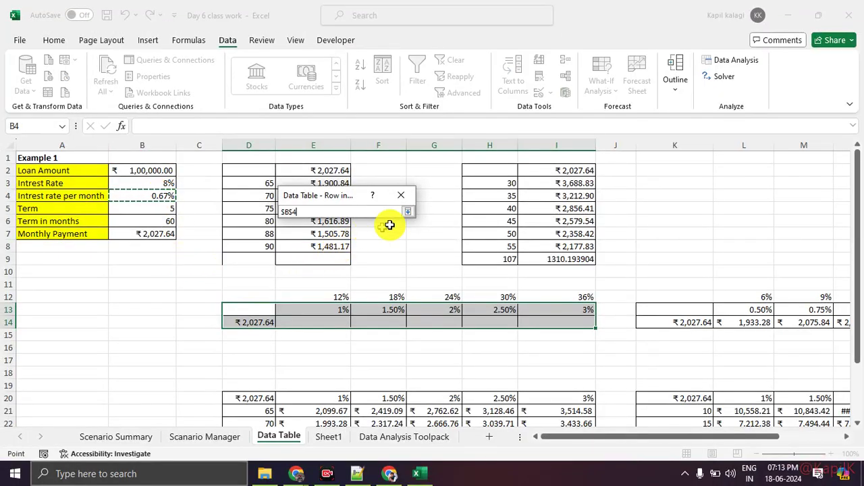
{"action": "left_click", "coordinate": [409, 214]}
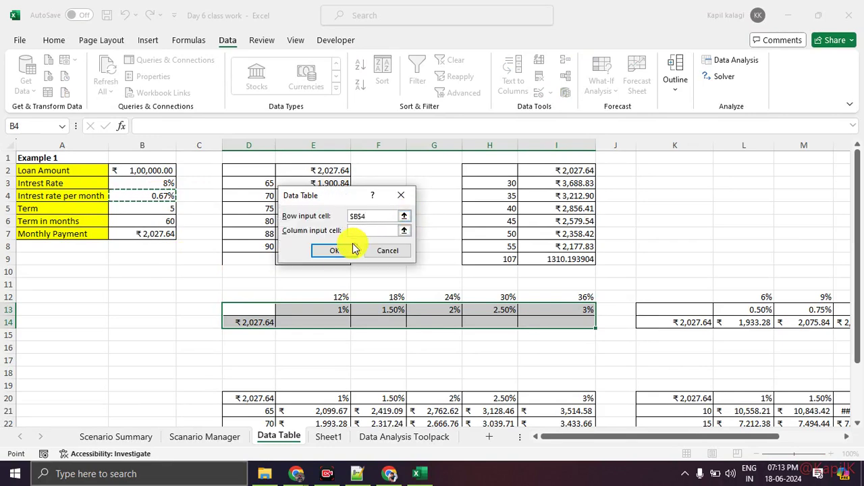
{"action": "left_click", "coordinate": [334, 252]}
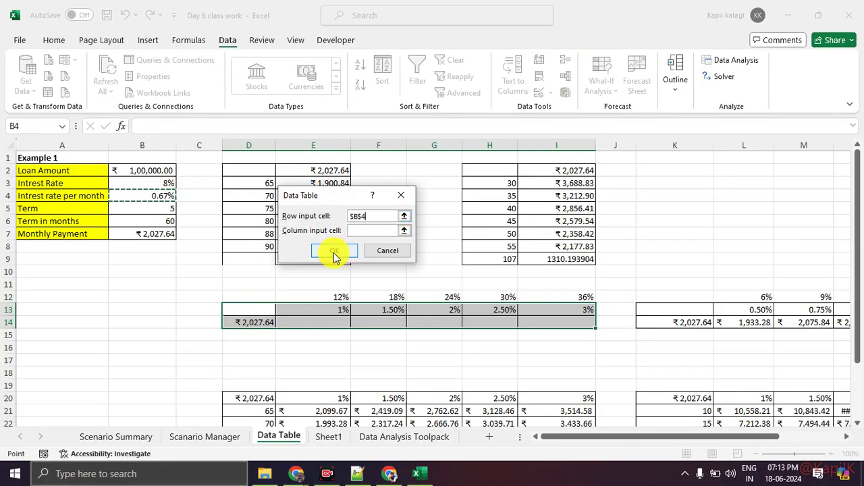
{"action": "left_click", "coordinate": [317, 362]}
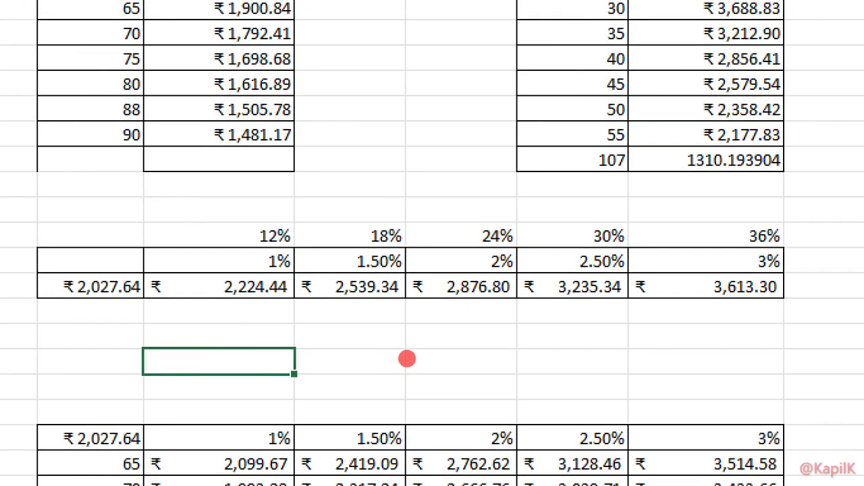
Compare the calculated payments in E14:I14 with the monthly and annual interest rates above them
{"action": "left_click_drag", "start_coordinate": [269, 278], "coordinate": [289, 277]}
{"action": "left_click_drag", "start_coordinate": [344, 280], "coordinate": [378, 276]}
{"action": "left_click_drag", "start_coordinate": [212, 304], "coordinate": [361, 305]}
{"action": "left_click_drag", "start_coordinate": [427, 307], "coordinate": [605, 307]}
{"action": "left_click_drag", "start_coordinate": [705, 305], "coordinate": [800, 304]}
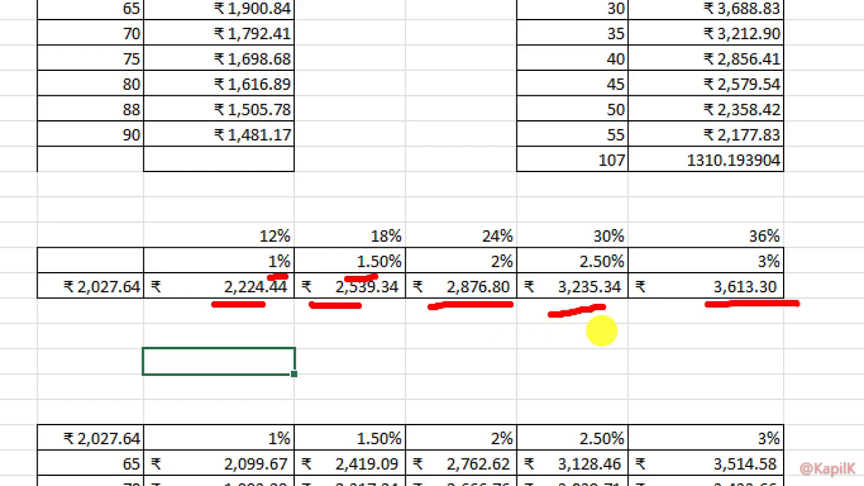
{"action": "mouse_move", "coordinate": [781, 227]}
{"action": "left_mouse_down"}
{"action": "mouse_move", "coordinate": [771, 229]}
{"action": "mouse_move", "coordinate": [777, 274]}
{"action": "mouse_move", "coordinate": [762, 234]}
{"action": "left_mouse_up"}
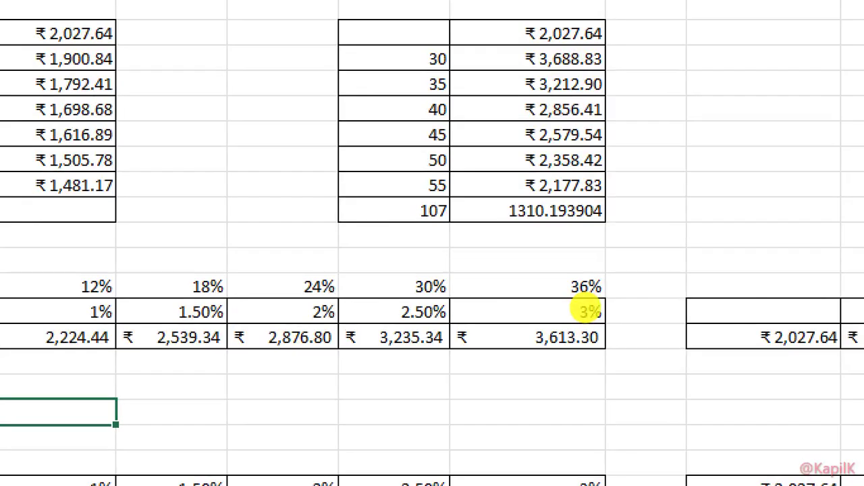
{"action": "left_click", "coordinate": [735, 224]}
{"action": "mouse_move", "coordinate": [569, 291]}
{"action": "left_mouse_down"}
{"action": "mouse_move", "coordinate": [621, 287]}
{"action": "mouse_move", "coordinate": [566, 291]}
{"action": "left_mouse_up"}
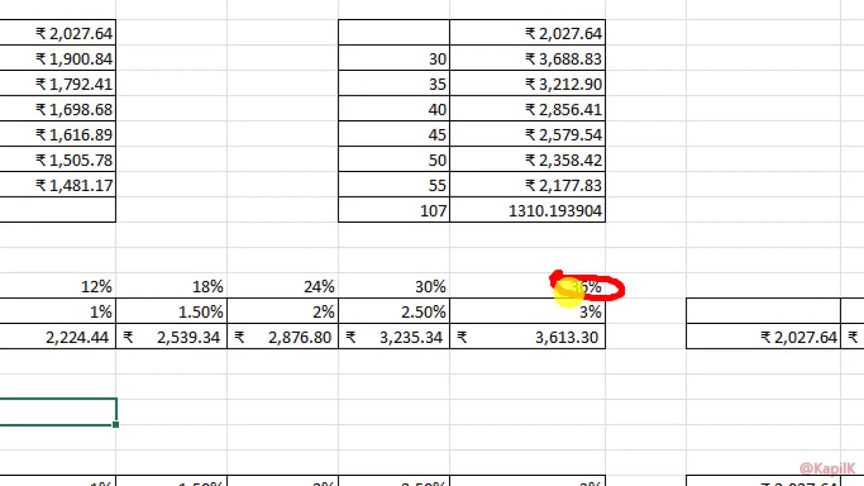
{"action": "key", "text": "Escape"}
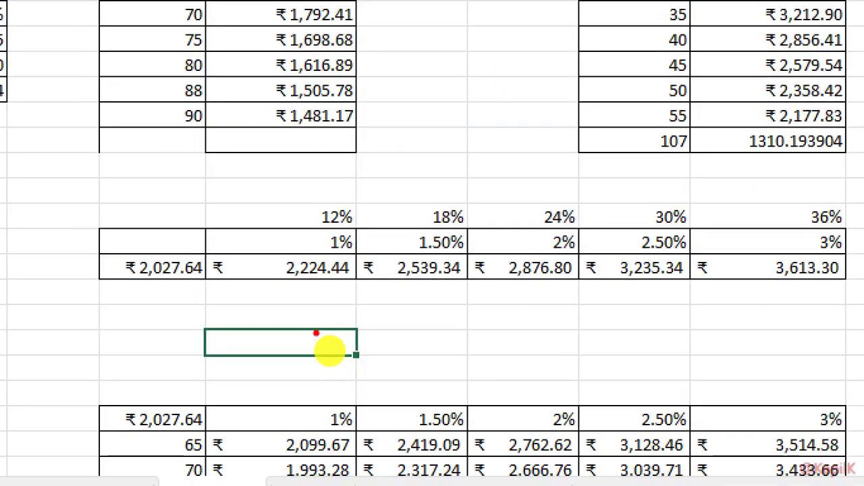
{"action": "left_click", "coordinate": [327, 356]}
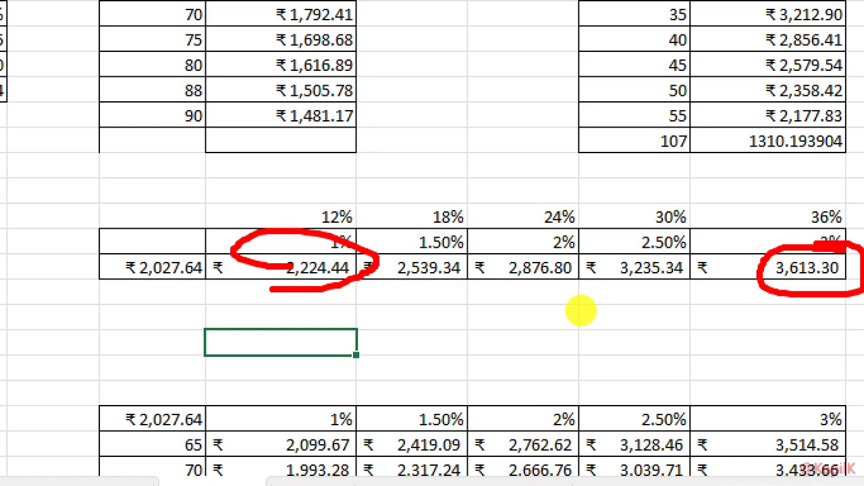
{"action": "key", "text": "Escape"}
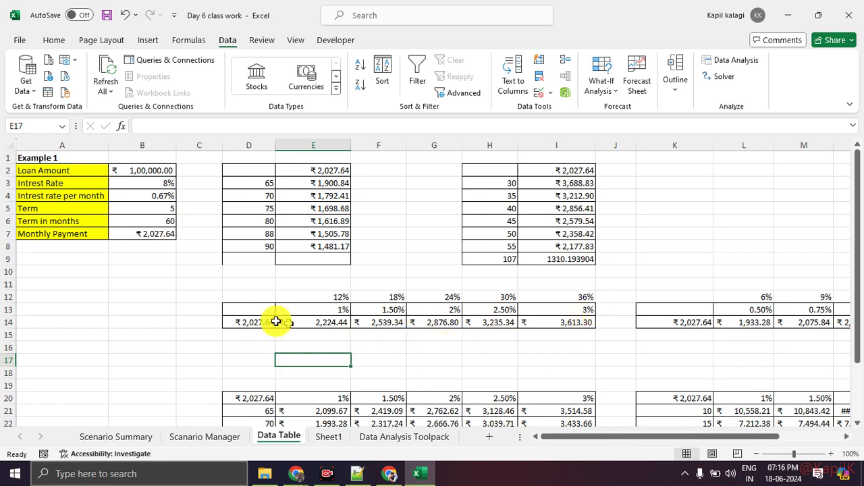
Widen column D slightly and inspect the data table formulas in cells I14 and E14
{"action": "left_click_drag", "start_coordinate": [276, 144], "coordinate": [295, 145]}
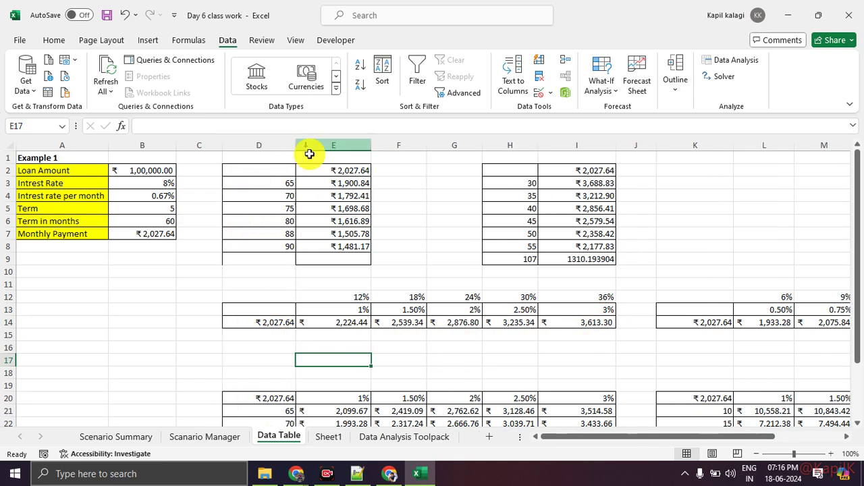
{"action": "left_click", "coordinate": [594, 322]}
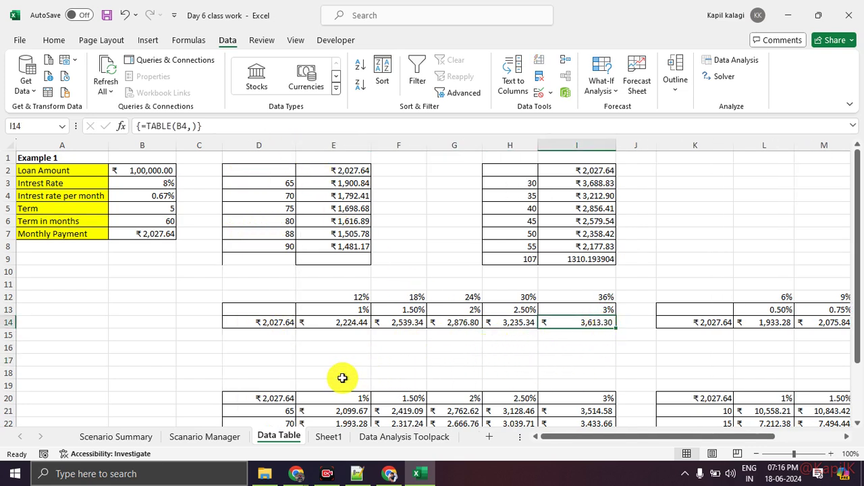
{"action": "left_click", "coordinate": [343, 309]}
{"action": "left_click", "coordinate": [343, 322]}
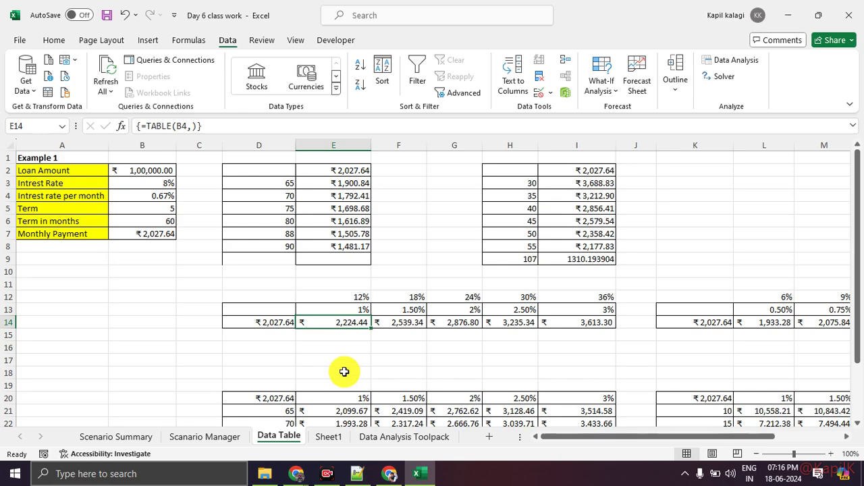
Examine the two-variable table of terms and monthly interest rates in D20:I26
{"action": "scroll", "coordinate": [402, 328], "scroll_direction": "down", "scroll_amount": 1}
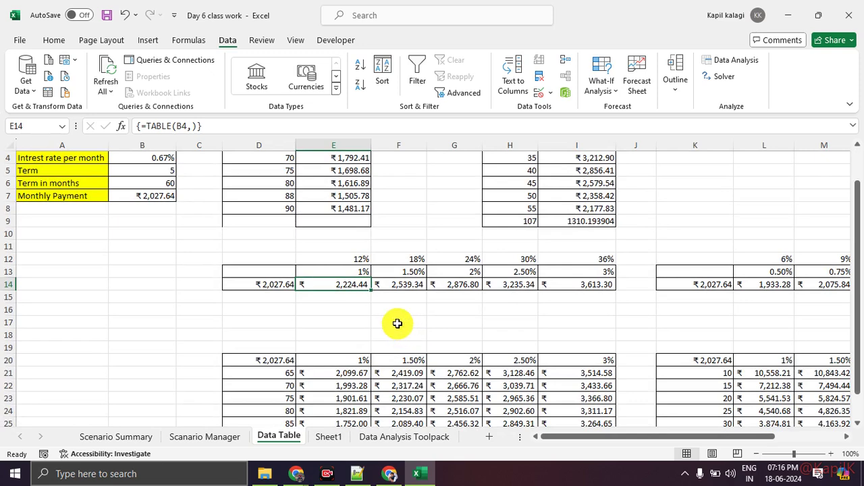
{"action": "scroll", "coordinate": [398, 324], "scroll_direction": "up", "scroll_amount": 1}
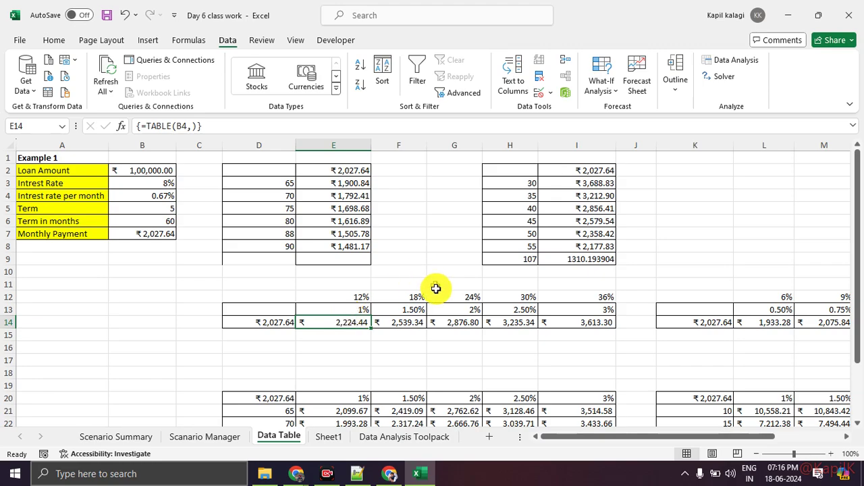
{"action": "scroll", "coordinate": [437, 289], "scroll_direction": "down", "scroll_amount": 2}
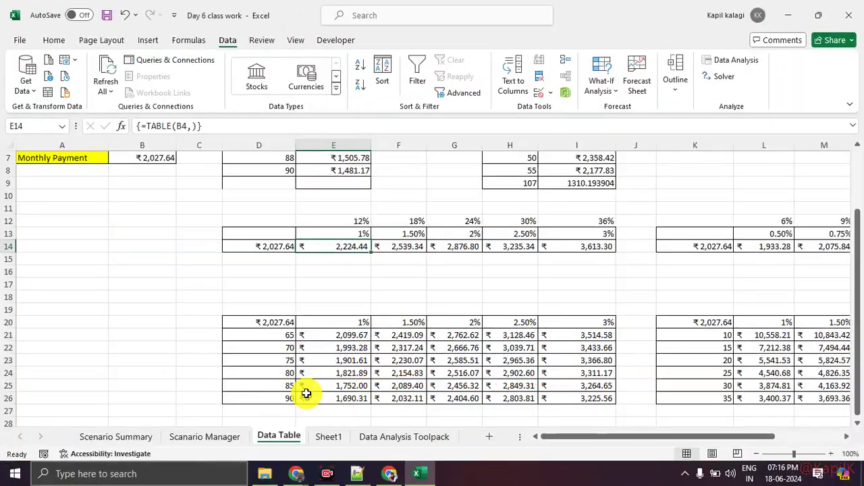
{"action": "scroll", "coordinate": [312, 270], "scroll_direction": "down", "scroll_amount": 1}
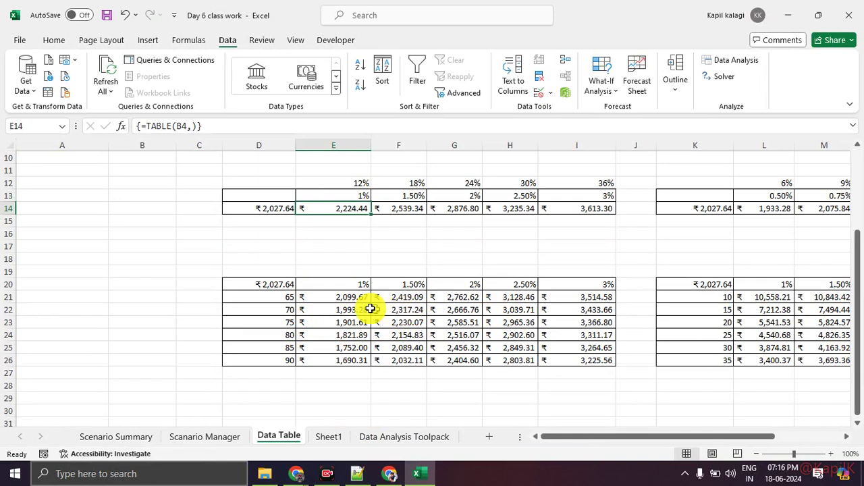
Examine the two-variable data table in D20:I26 and inspect the TABLE formulas behind its calculated payments
{"action": "left_click_drag", "start_coordinate": [291, 284], "coordinate": [579, 366]}
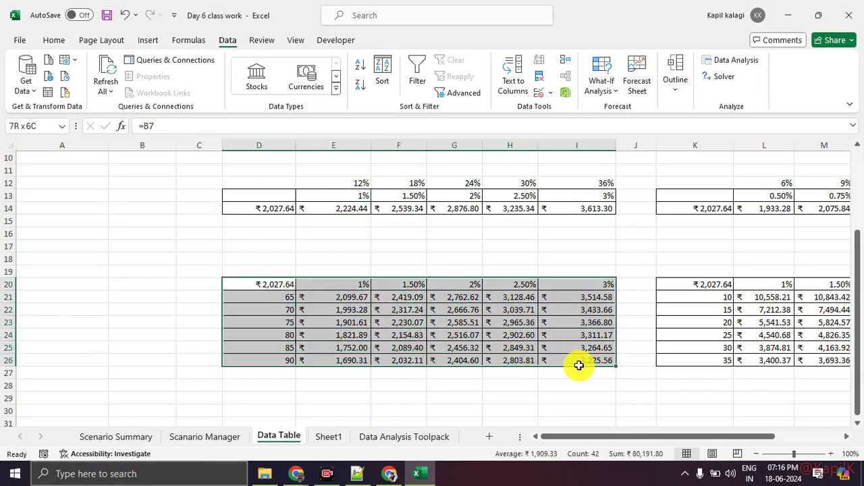
{"action": "left_click", "coordinate": [440, 359]}
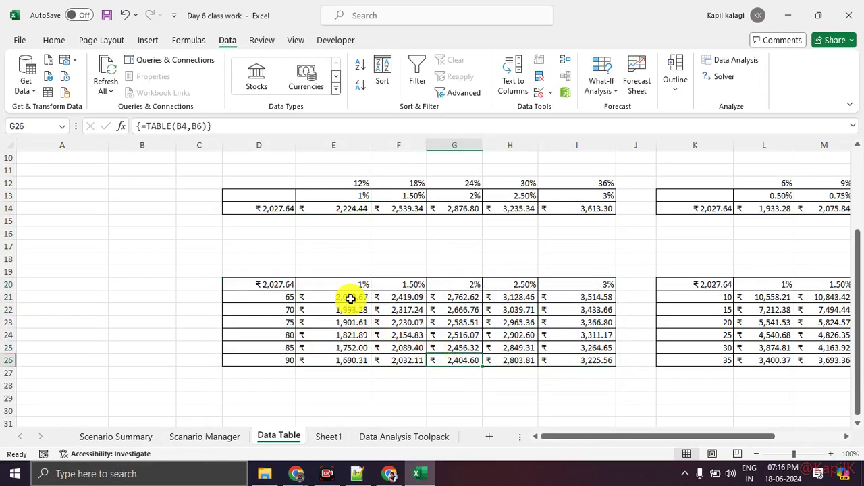
{"action": "left_click_drag", "start_coordinate": [350, 299], "coordinate": [353, 356]}
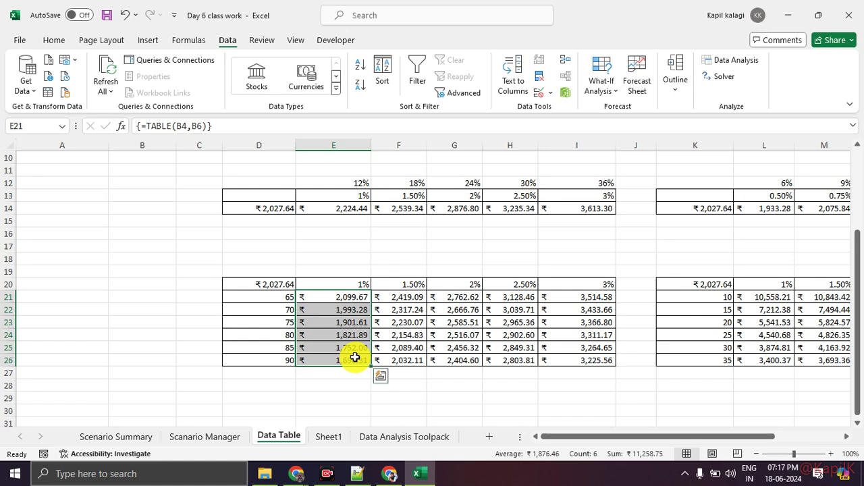
{"action": "left_click", "coordinate": [353, 322]}
{"action": "left_click", "coordinate": [572, 322]}
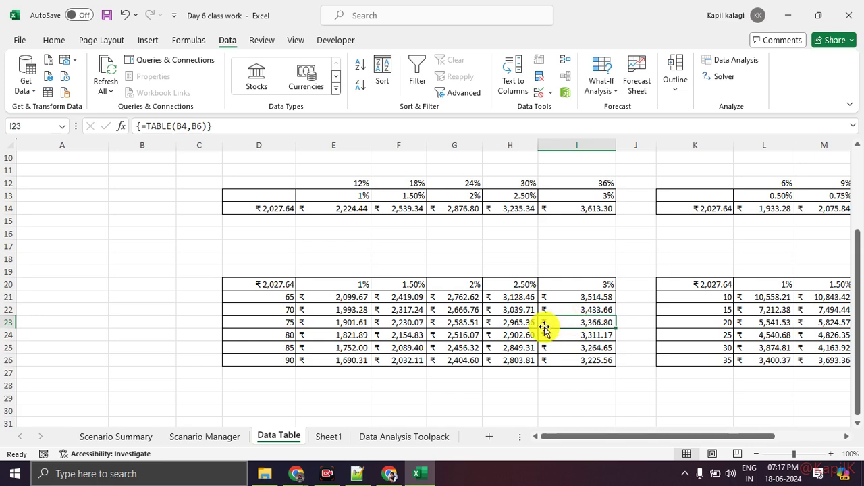
Try to clear only part of the two-variable data table by deleting the contents of E22:I28
{"action": "left_click_drag", "start_coordinate": [330, 308], "coordinate": [605, 384]}
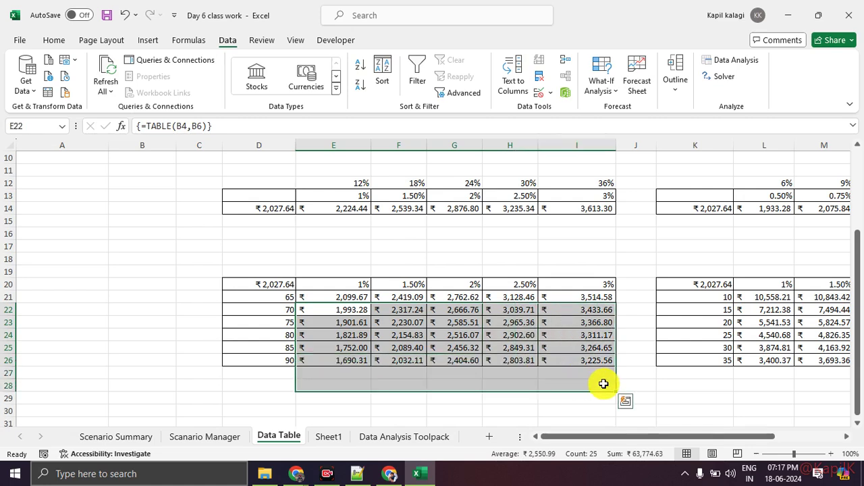
{"action": "key", "text": "Delete"}
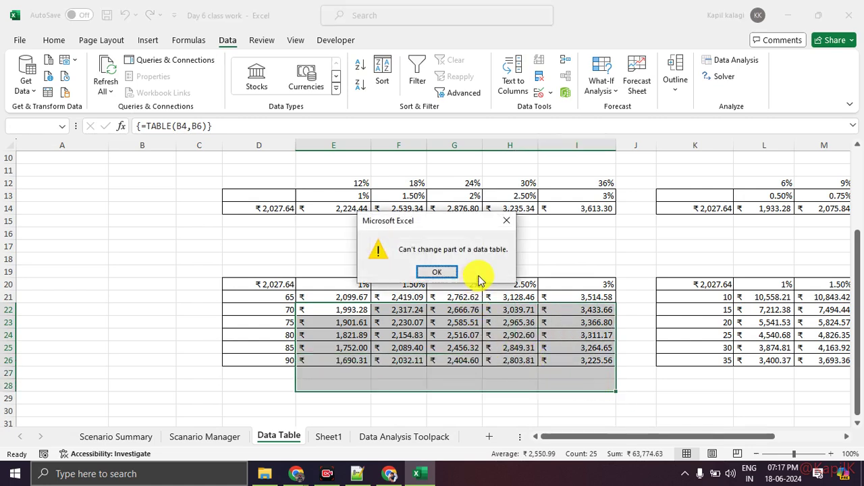
{"action": "left_click", "coordinate": [506, 221]}
{"action": "left_click", "coordinate": [415, 347]}
Clear all the calculated payments in E21:I26, keeping the term and interest rate headings
{"action": "left_click_drag", "start_coordinate": [345, 297], "coordinate": [602, 382]}
{"action": "key", "text": "Delete"}
{"action": "left_click", "coordinate": [479, 381]}
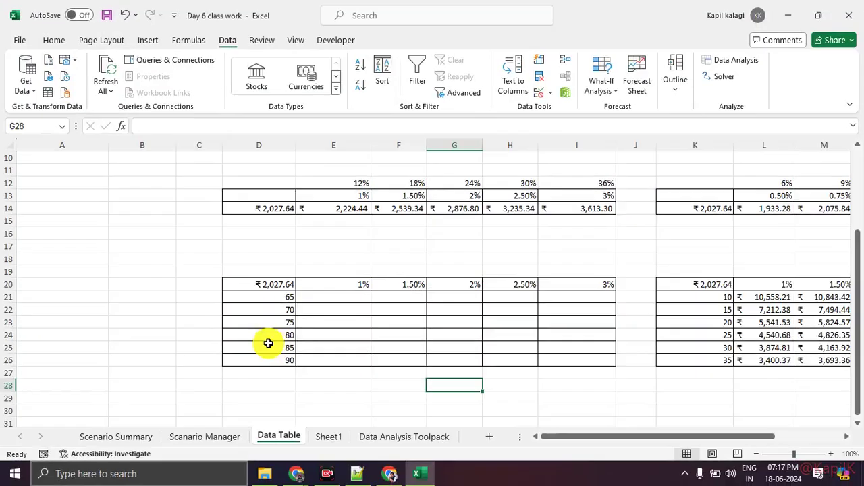
{"action": "left_click_drag", "start_coordinate": [135, 239], "coordinate": [507, 280]}
{"action": "left_click_drag", "start_coordinate": [465, 306], "coordinate": [565, 355]}
Clear corner cell D20 and re-enter it as a reference to the Monthly Payment in B7
{"action": "left_click", "coordinate": [275, 284]}
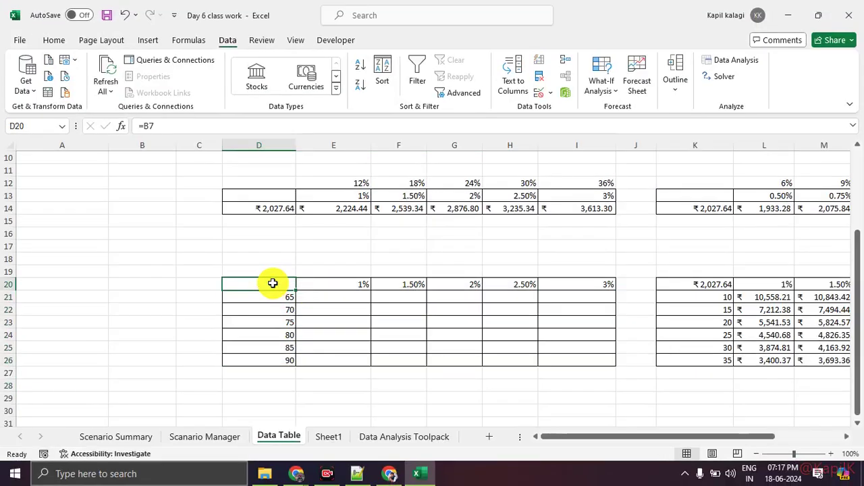
{"action": "scroll", "coordinate": [115, 282], "scroll_direction": "up", "scroll_amount": 3}
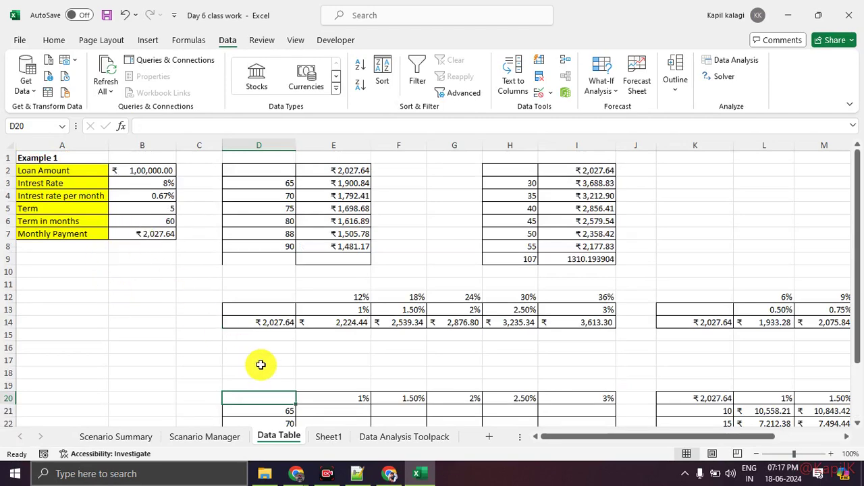
{"action": "type", "text": "="}
{"action": "left_click", "coordinate": [163, 235]}
{"action": "key", "text": "Return"}
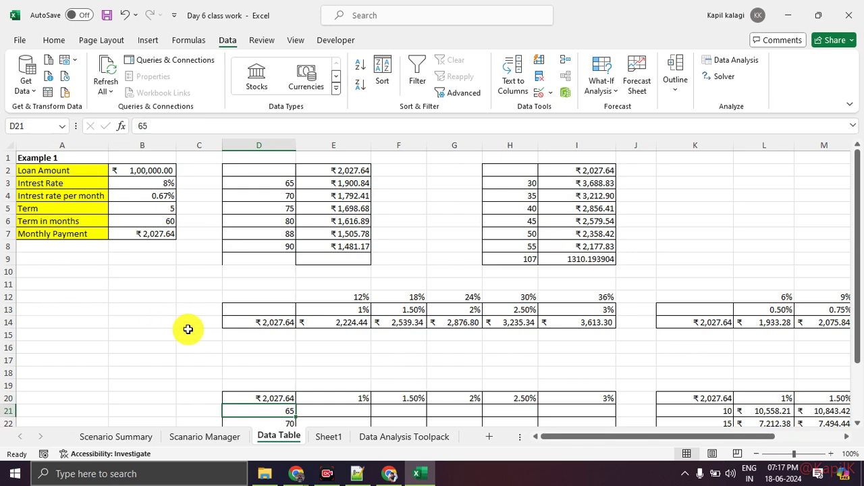
Start a What-If data table for D20:I26 and move its dialog clear of the selected range
{"action": "scroll", "coordinate": [223, 297], "scroll_direction": "down", "scroll_amount": 3}
{"action": "left_click_drag", "start_coordinate": [282, 284], "coordinate": [565, 357]}
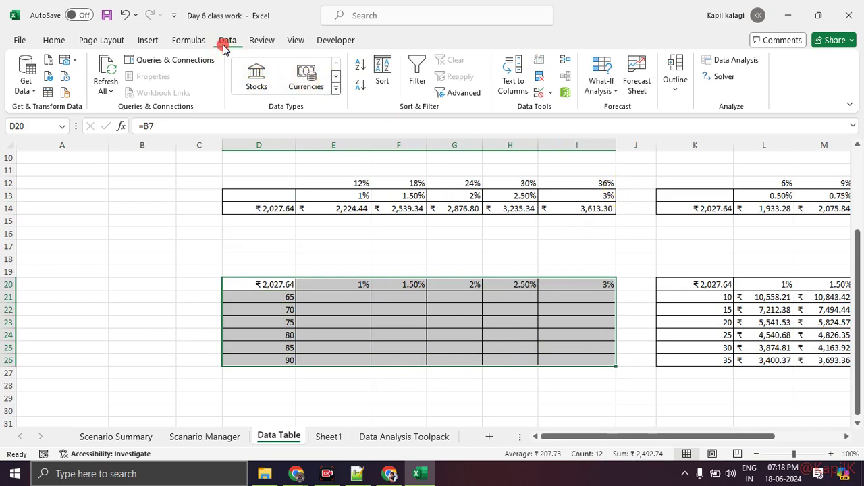
{"action": "left_click", "coordinate": [598, 91]}
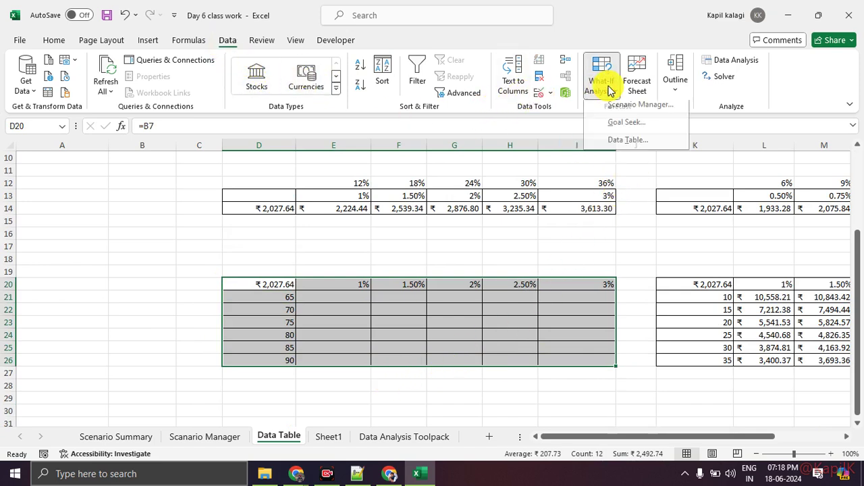
{"action": "left_click", "coordinate": [610, 142]}
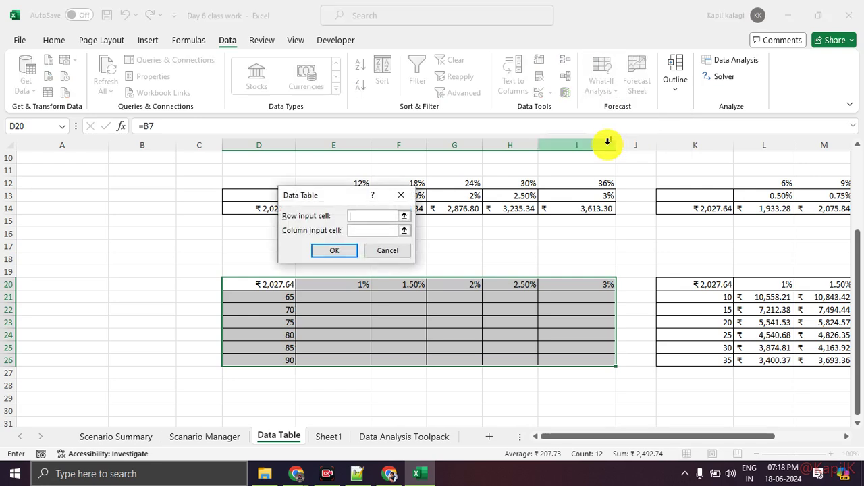
{"action": "left_click_drag", "start_coordinate": [330, 196], "coordinate": [144, 171]}
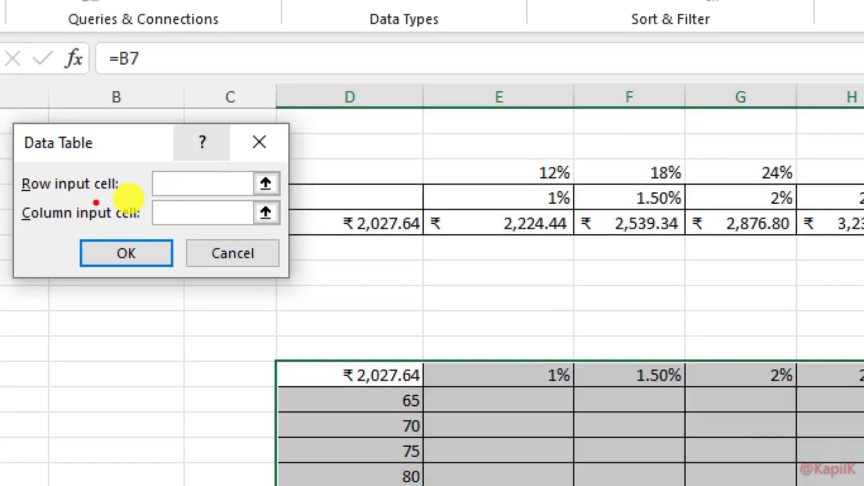
{"action": "mouse_move", "coordinate": [189, 169]}
{"action": "left_mouse_down"}
{"action": "mouse_move", "coordinate": [35, 166]}
{"action": "mouse_move", "coordinate": [385, 183]}
{"action": "mouse_move", "coordinate": [184, 141]}
{"action": "left_mouse_up"}
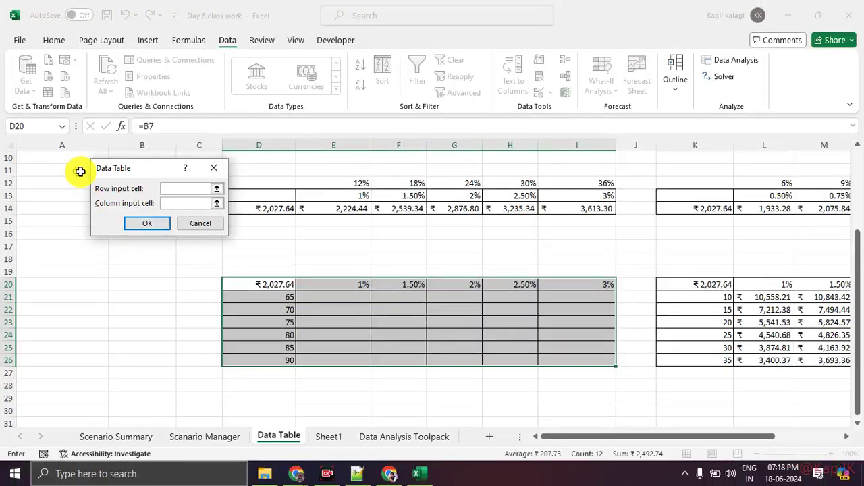
{"action": "left_click_drag", "start_coordinate": [190, 164], "coordinate": [224, 168]}
{"action": "left_click_drag", "start_coordinate": [135, 179], "coordinate": [218, 202]}
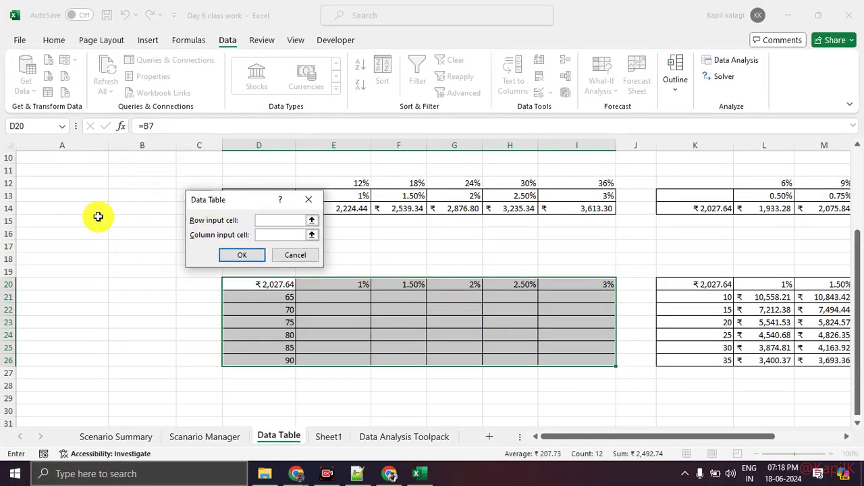
Set the data table's row input cell to the interest rate per month, $B$4
{"action": "scroll", "coordinate": [97, 216], "scroll_direction": "up", "scroll_amount": 3}
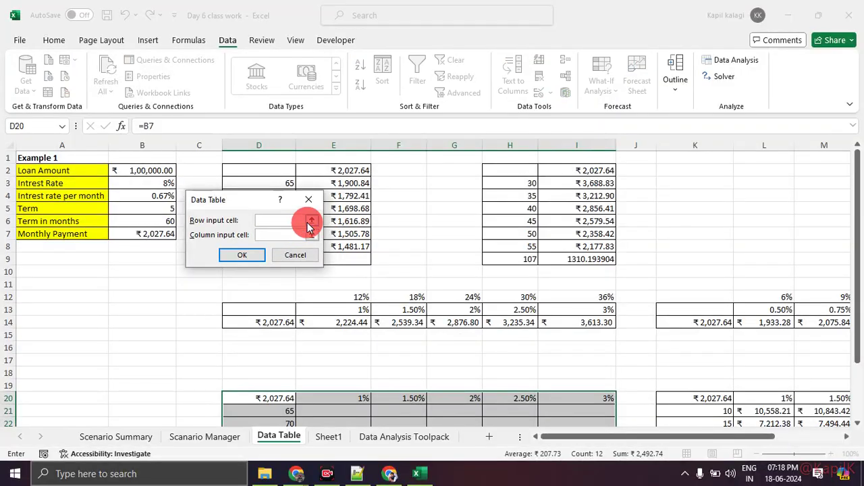
{"action": "left_click", "coordinate": [312, 220]}
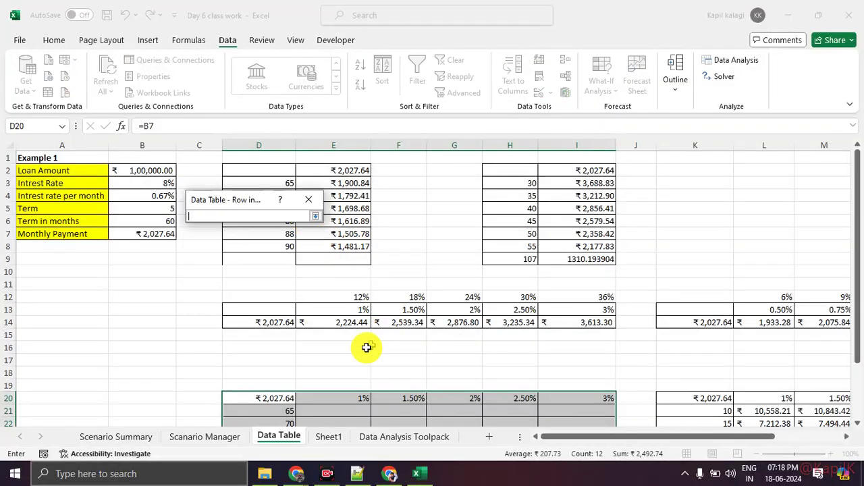
{"action": "left_click", "coordinate": [154, 197]}
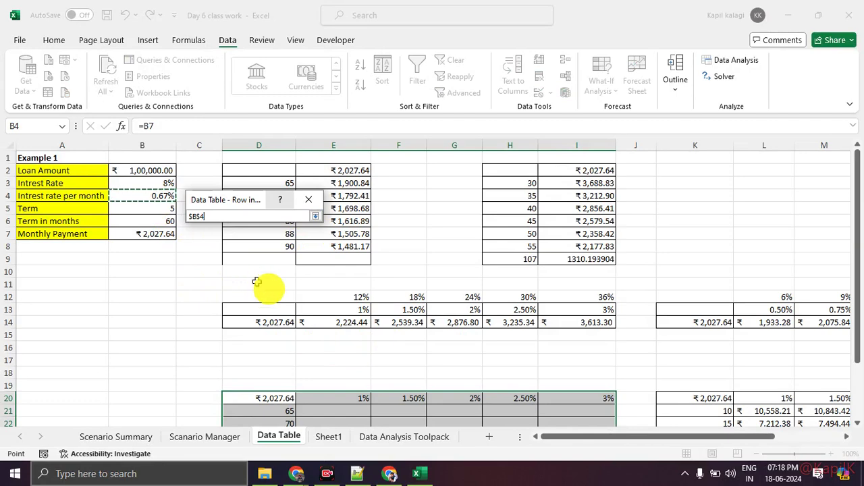
{"action": "mouse_move", "coordinate": [264, 354]}
{"action": "left_mouse_down"}
{"action": "mouse_move", "coordinate": [442, 356]}
{"action": "mouse_move", "coordinate": [386, 359]}
{"action": "left_mouse_up"}
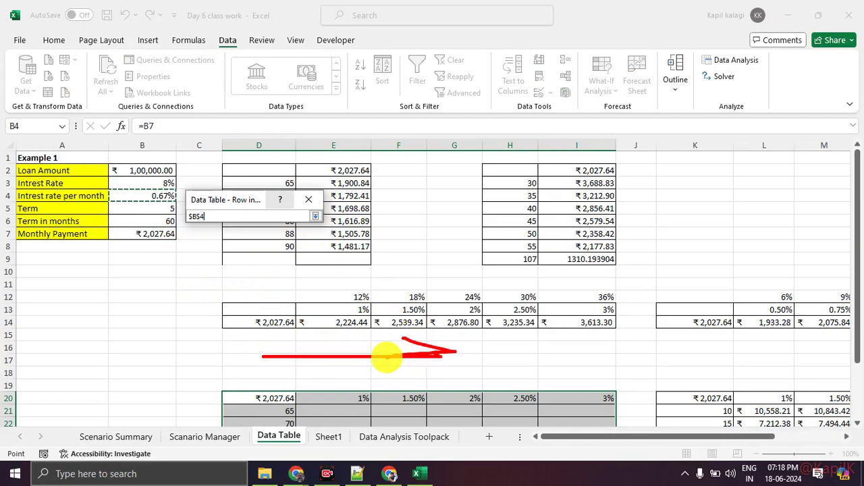
{"action": "mouse_move", "coordinate": [338, 287]}
{"action": "left_mouse_down"}
{"action": "mouse_move", "coordinate": [334, 392]}
{"action": "mouse_move", "coordinate": [353, 357]}
{"action": "left_mouse_up"}
{"action": "mouse_move", "coordinate": [295, 380]}
{"action": "left_mouse_down"}
{"action": "mouse_move", "coordinate": [297, 405]}
{"action": "mouse_move", "coordinate": [259, 403]}
{"action": "left_mouse_up"}
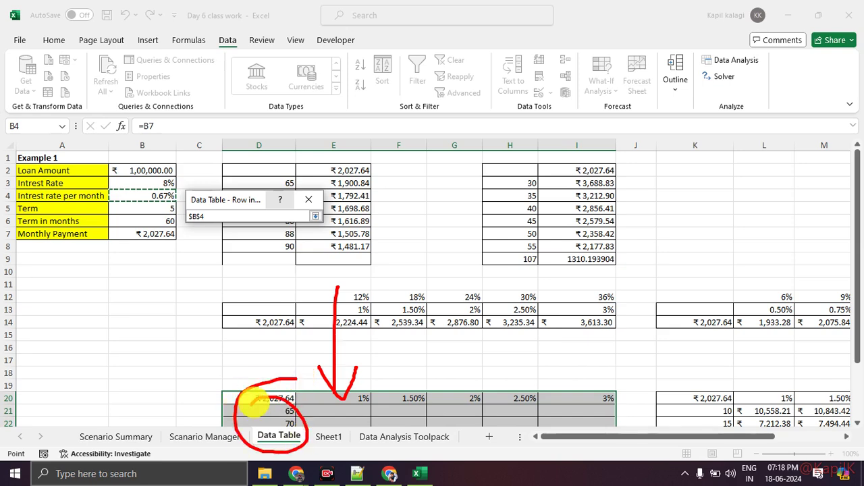
{"action": "left_click", "coordinate": [314, 216]}
Set the column input cell to the term in months, $B$6, and create the two-variable data table
{"action": "left_click", "coordinate": [293, 234]}
{"action": "left_click", "coordinate": [311, 234]}
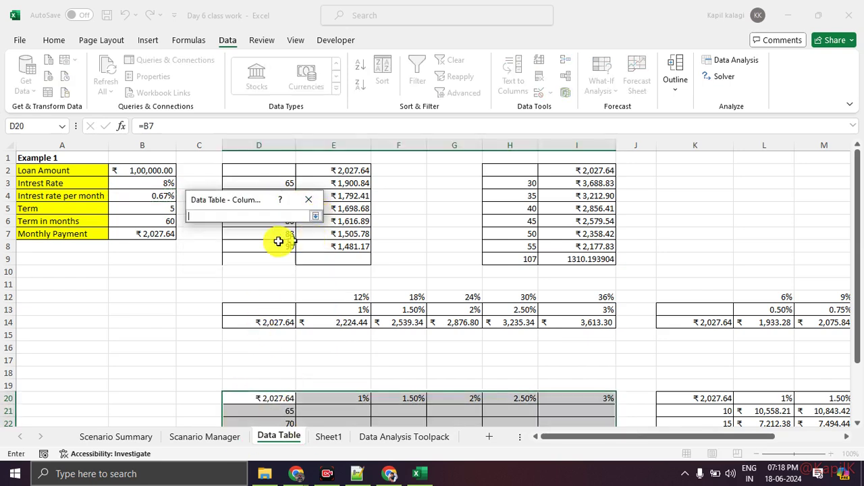
{"action": "left_click", "coordinate": [157, 221]}
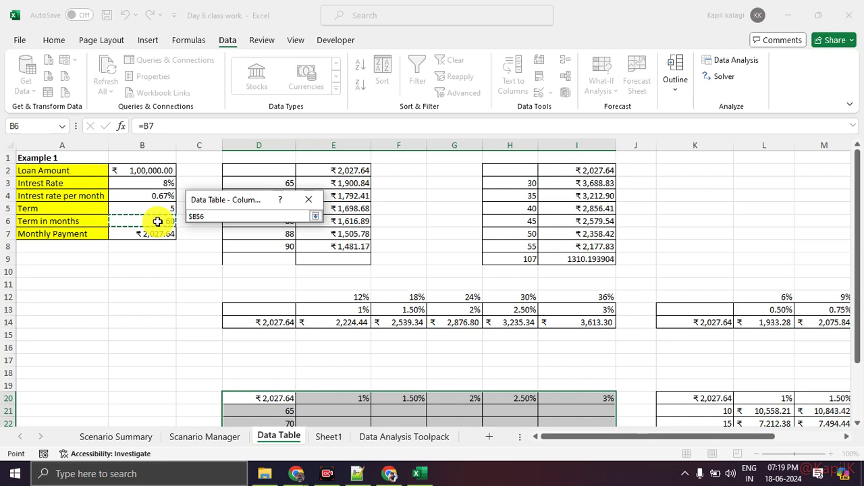
{"action": "left_click", "coordinate": [314, 217]}
{"action": "left_click", "coordinate": [242, 255]}
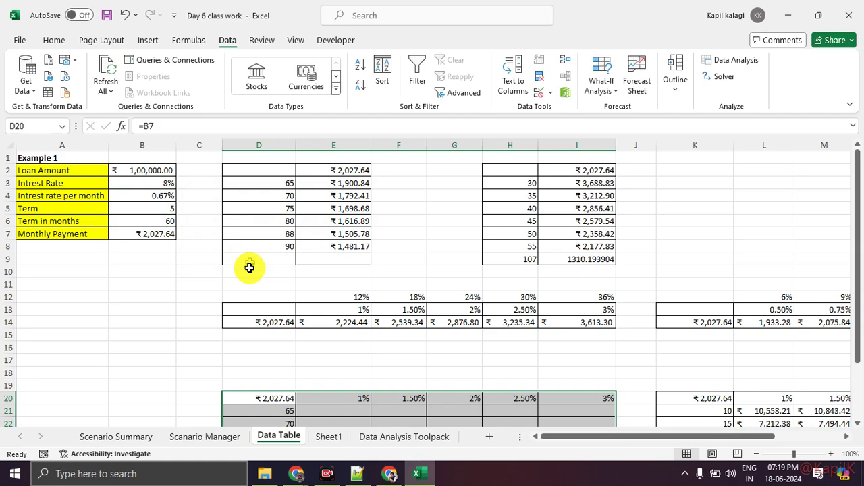
{"action": "scroll", "coordinate": [223, 301], "scroll_direction": "down", "scroll_amount": 2}
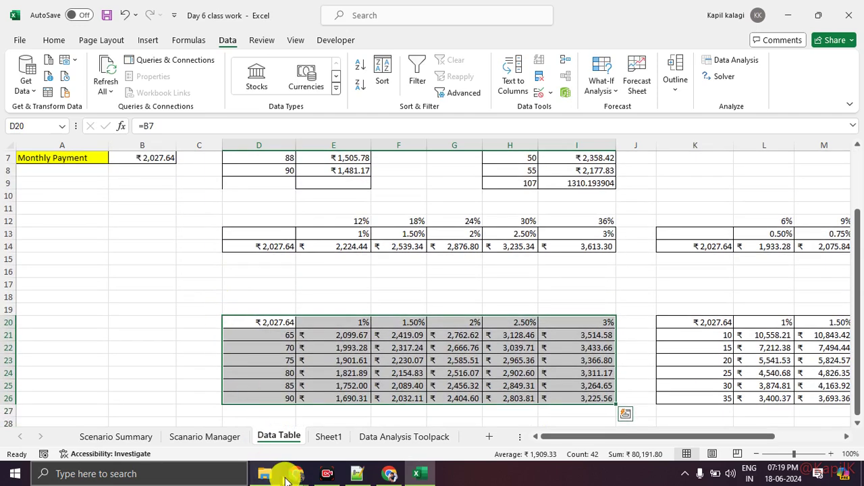
Switch to the Google Meet window in Chrome, check the participants list, and return to the Excel workbook
{"action": "mouse_move", "coordinate": [290, 472]}
{"action": "left_click", "coordinate": [244, 423]}
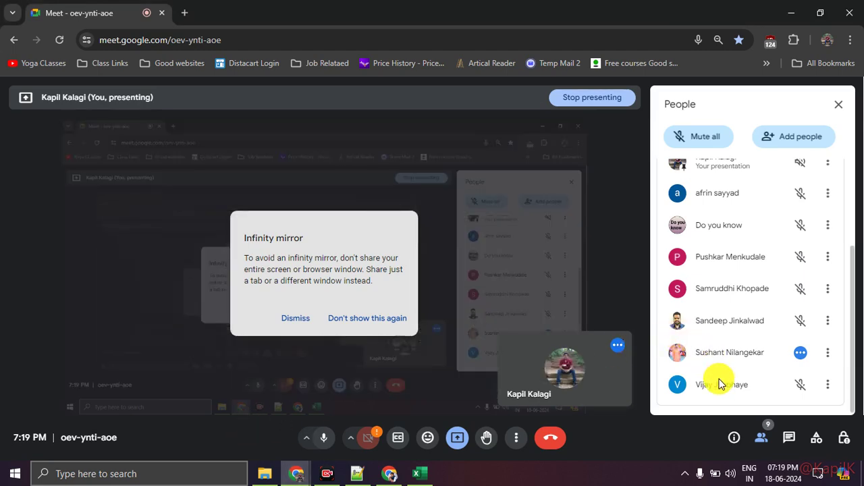
{"action": "scroll", "coordinate": [729, 368], "scroll_direction": "up", "scroll_amount": 2}
{"action": "scroll", "coordinate": [729, 368], "scroll_direction": "down", "scroll_amount": 2}
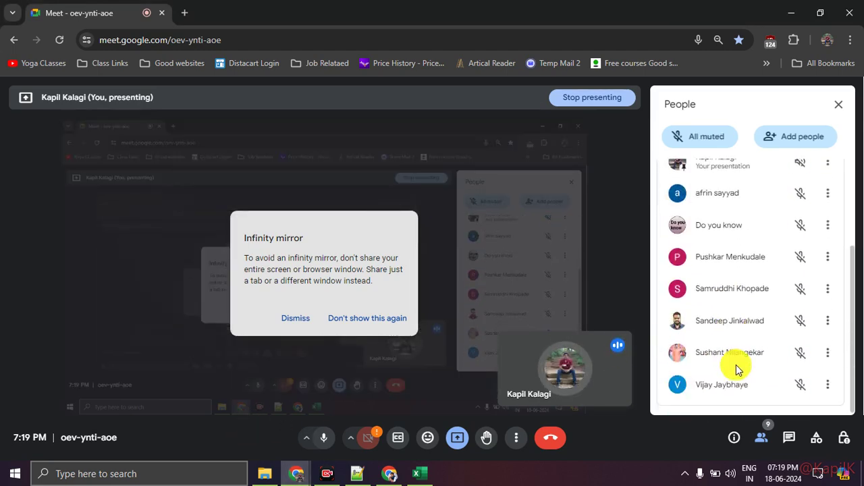
{"action": "key", "text": "alt+Tab"}
Deselect the two-variable data table and widen column H
{"action": "scroll", "coordinate": [477, 312], "scroll_direction": "down", "scroll_amount": 2}
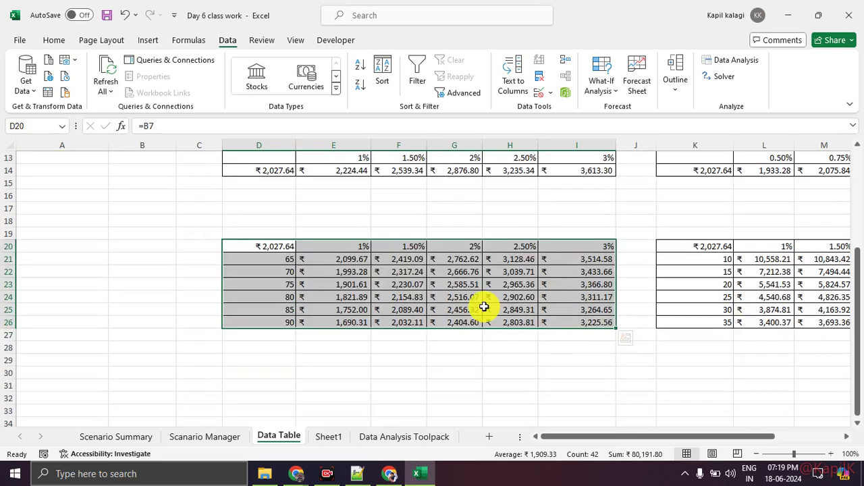
{"action": "left_click", "coordinate": [409, 336]}
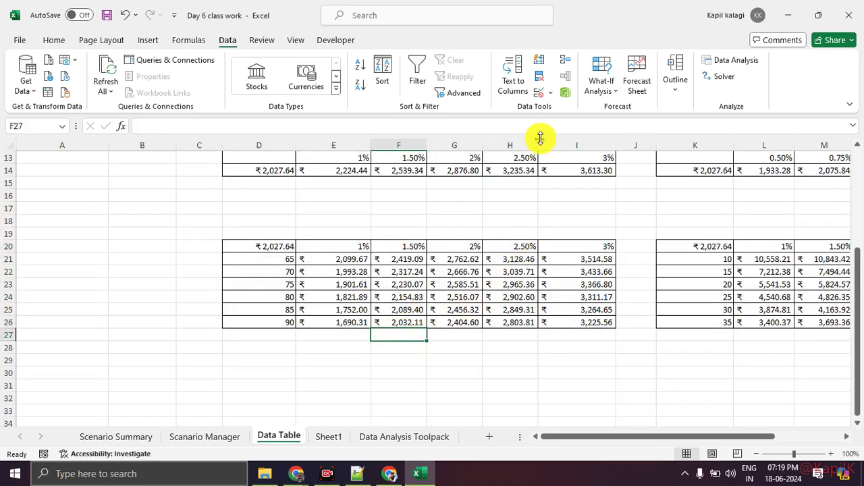
{"action": "left_click_drag", "start_coordinate": [538, 144], "coordinate": [565, 145]}
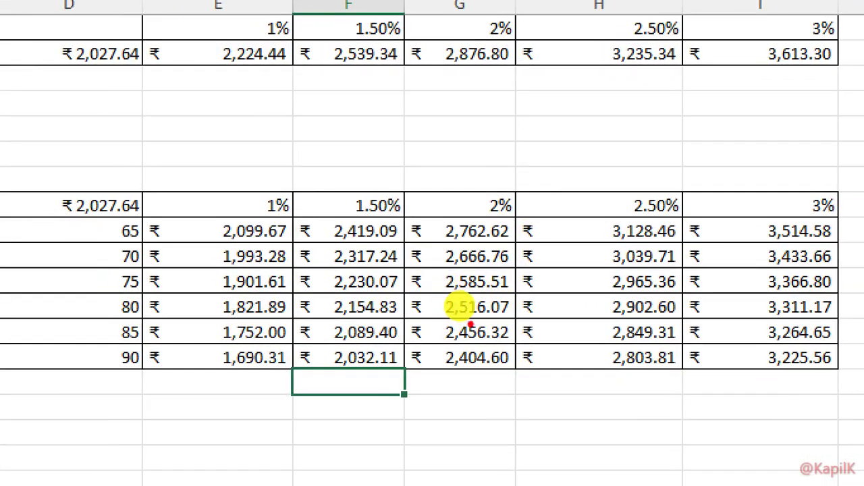
Trace the payments in G24 and I26 to their term in months and monthly interest rate headings
{"action": "mouse_move", "coordinate": [471, 288]}
{"action": "left_mouse_down"}
{"action": "mouse_move", "coordinate": [464, 304]}
{"action": "mouse_move", "coordinate": [469, 283]}
{"action": "mouse_move", "coordinate": [428, 305]}
{"action": "mouse_move", "coordinate": [409, 294]}
{"action": "mouse_move", "coordinate": [312, 302]}
{"action": "left_mouse_up"}
{"action": "mouse_move", "coordinate": [183, 304]}
{"action": "left_mouse_down"}
{"action": "mouse_move", "coordinate": [172, 313]}
{"action": "mouse_move", "coordinate": [203, 329]}
{"action": "left_mouse_up"}
{"action": "left_click_drag", "start_coordinate": [503, 215], "coordinate": [503, 285]}
{"action": "mouse_move", "coordinate": [480, 227]}
{"action": "left_mouse_down"}
{"action": "mouse_move", "coordinate": [503, 205]}
{"action": "mouse_move", "coordinate": [528, 218]}
{"action": "left_mouse_up"}
{"action": "mouse_move", "coordinate": [845, 355]}
{"action": "left_mouse_down"}
{"action": "mouse_move", "coordinate": [736, 350]}
{"action": "mouse_move", "coordinate": [860, 358]}
{"action": "left_mouse_up"}
{"action": "left_click_drag", "start_coordinate": [810, 347], "coordinate": [817, 219]}
{"action": "left_click_drag", "start_coordinate": [779, 241], "coordinate": [816, 217]}
{"action": "left_click_drag", "start_coordinate": [817, 217], "coordinate": [837, 235]}
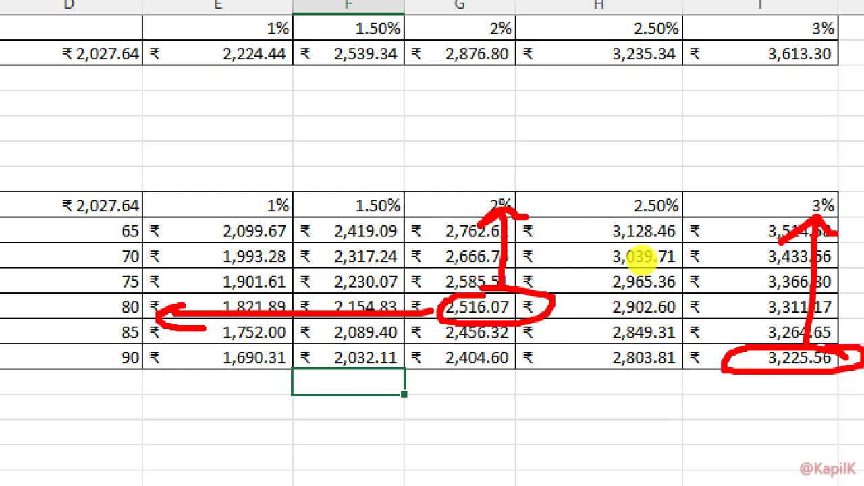
{"action": "mouse_move", "coordinate": [726, 363]}
{"action": "left_mouse_down"}
{"action": "mouse_move", "coordinate": [405, 379]}
{"action": "mouse_move", "coordinate": [165, 371]}
{"action": "mouse_move", "coordinate": [159, 382]}
{"action": "mouse_move", "coordinate": [201, 404]}
{"action": "left_mouse_up"}
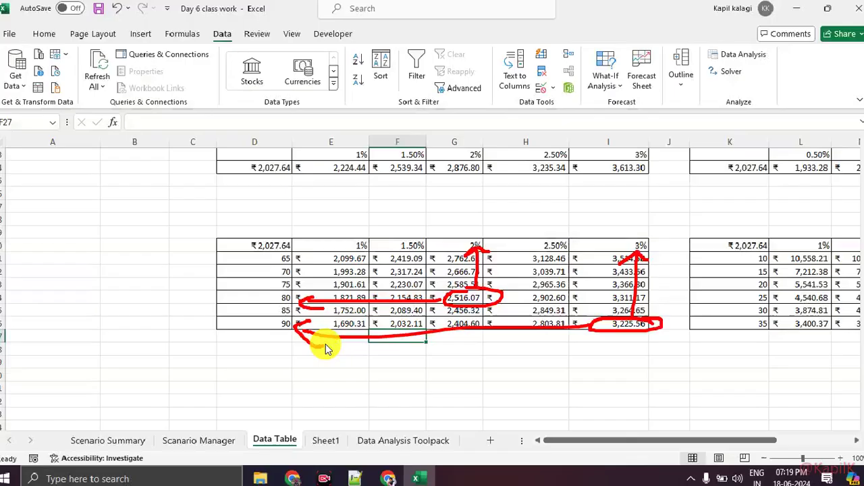
{"action": "key", "text": "Escape"}
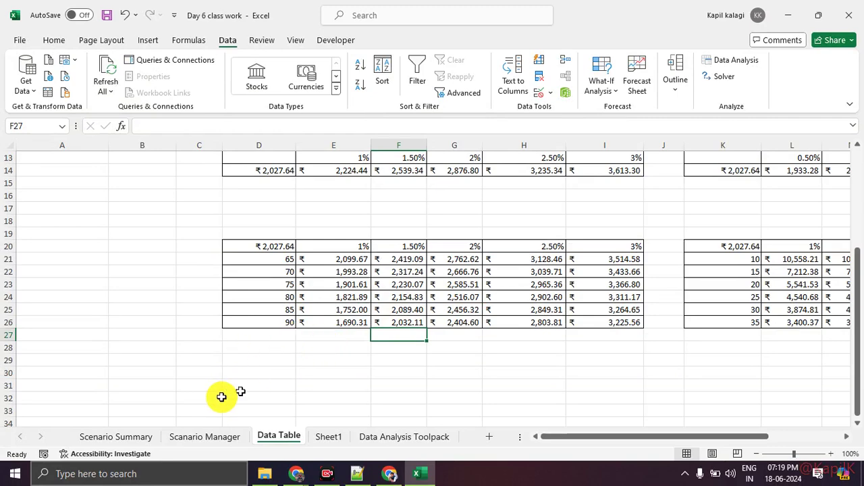
Review the loan inputs in B2:B7 and inspect the PMT formula behind the Monthly Payment in B7
{"action": "scroll", "coordinate": [61, 355], "scroll_direction": "up", "scroll_amount": 4}
{"action": "left_click_drag", "start_coordinate": [127, 176], "coordinate": [135, 257]}
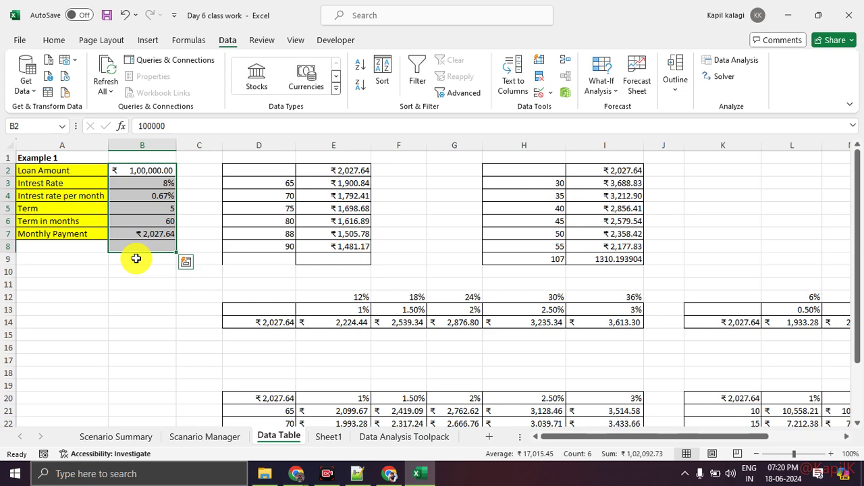
{"action": "left_click", "coordinate": [136, 258]}
{"action": "left_click", "coordinate": [130, 234]}
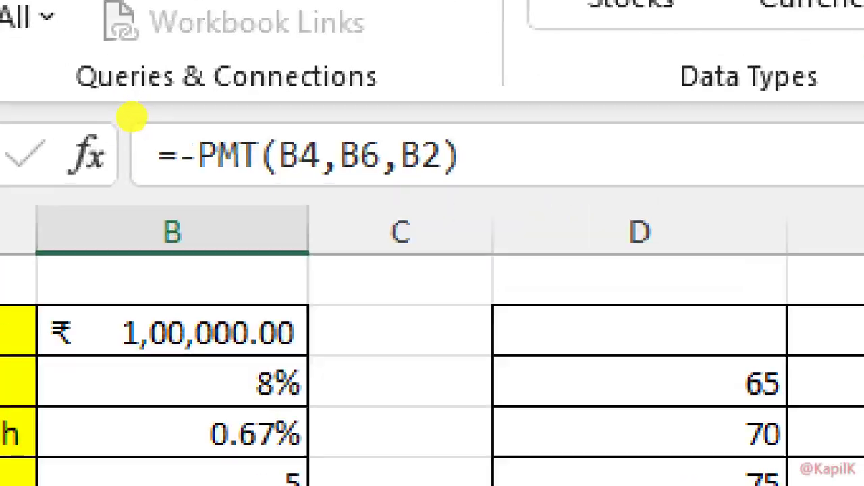
{"action": "left_click_drag", "start_coordinate": [143, 117], "coordinate": [199, 165]}
{"action": "left_click_drag", "start_coordinate": [399, 312], "coordinate": [100, 109]}
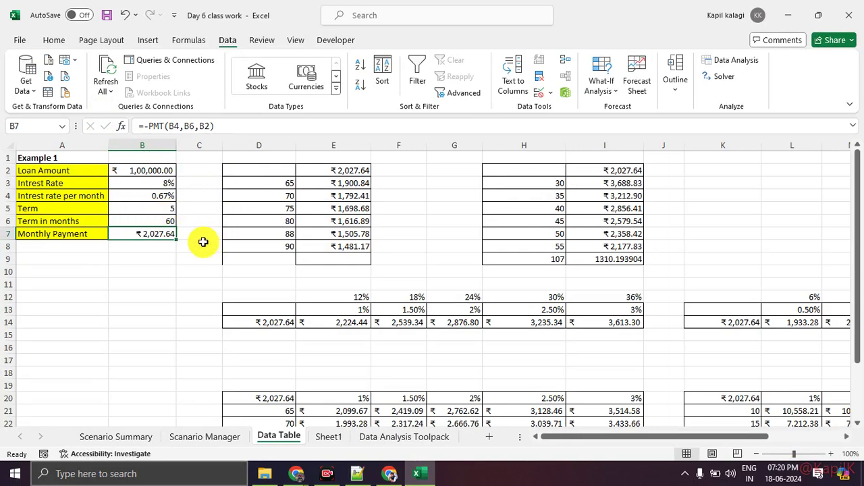
{"action": "scroll", "coordinate": [203, 251], "scroll_direction": "down", "scroll_amount": 4}
{"action": "scroll", "coordinate": [203, 250], "scroll_direction": "up", "scroll_amount": 4}
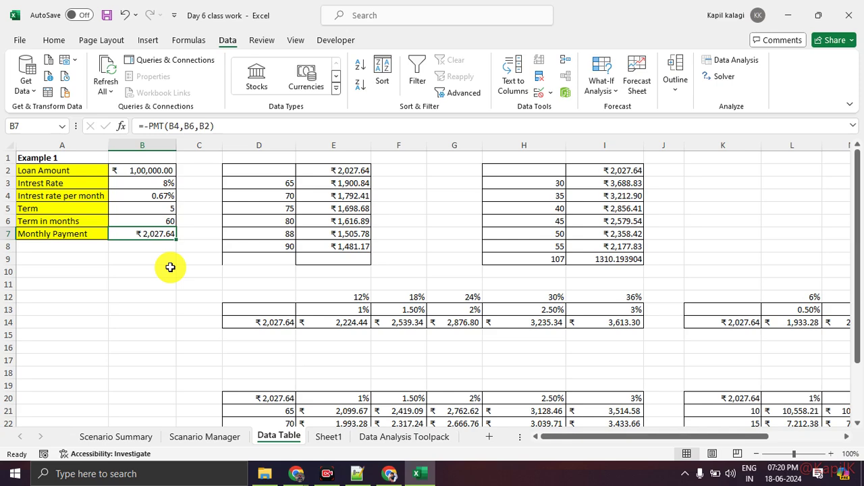
Look over the Scenario Summary and Scanario Manager sheets, return to the Data Table sheet, and dismiss the accessibility checker results
{"action": "left_click", "coordinate": [98, 436]}
{"action": "left_click", "coordinate": [90, 451]}
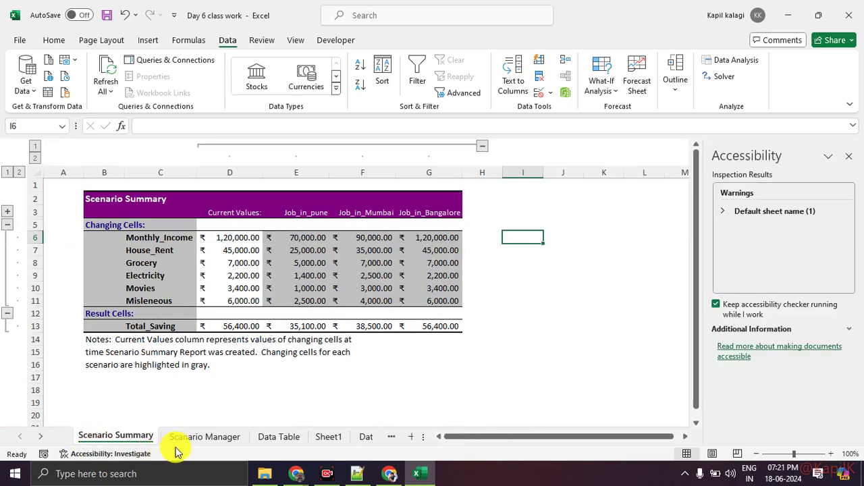
{"action": "left_click", "coordinate": [189, 439]}
{"action": "left_click", "coordinate": [199, 314]}
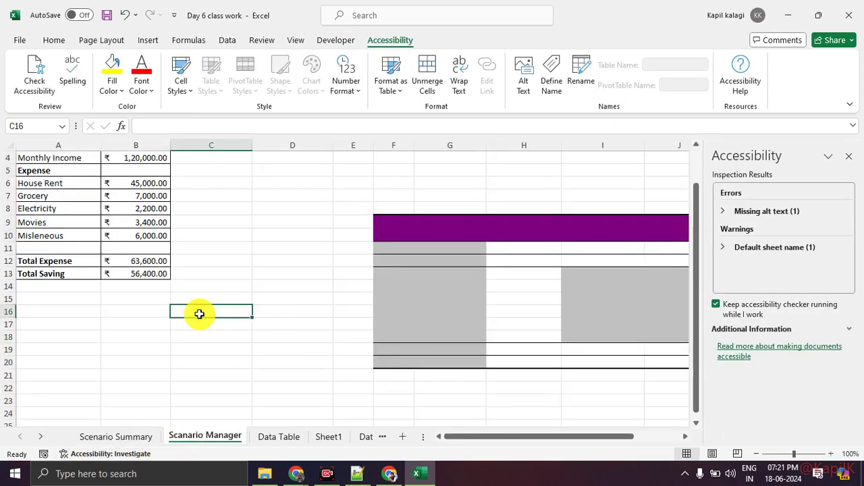
{"action": "scroll", "coordinate": [199, 314], "scroll_direction": "up", "scroll_amount": 1}
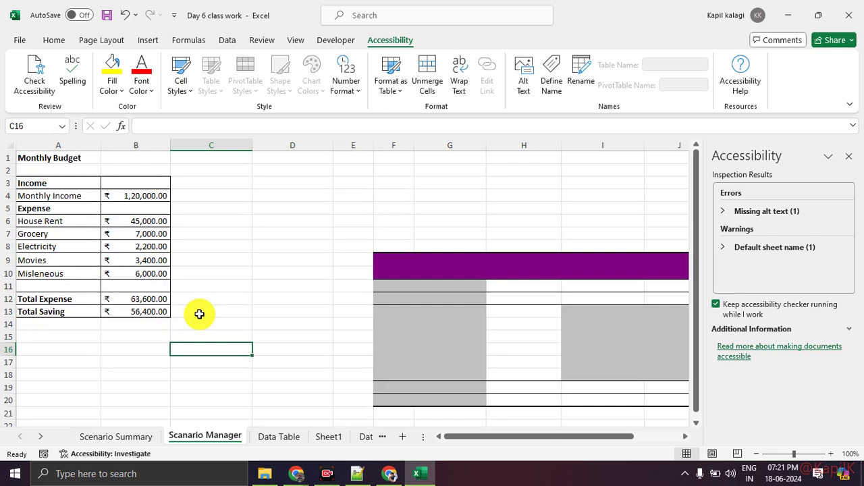
{"action": "left_click", "coordinate": [267, 437]}
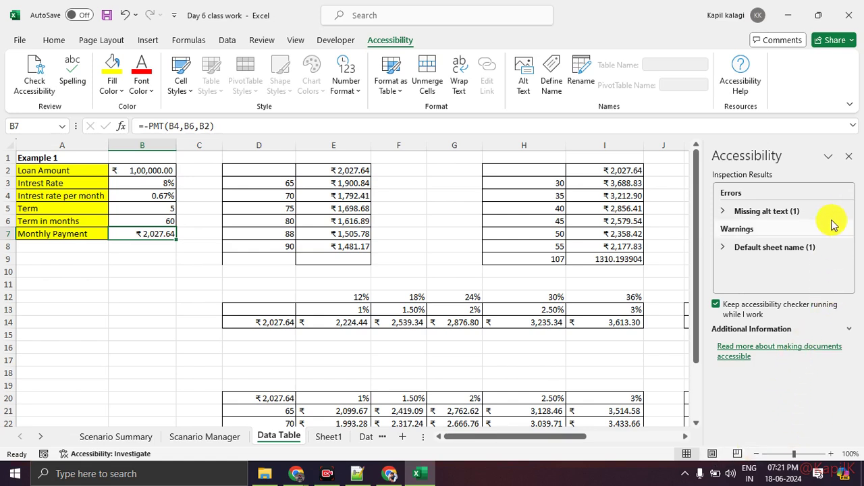
{"action": "left_click", "coordinate": [849, 156]}
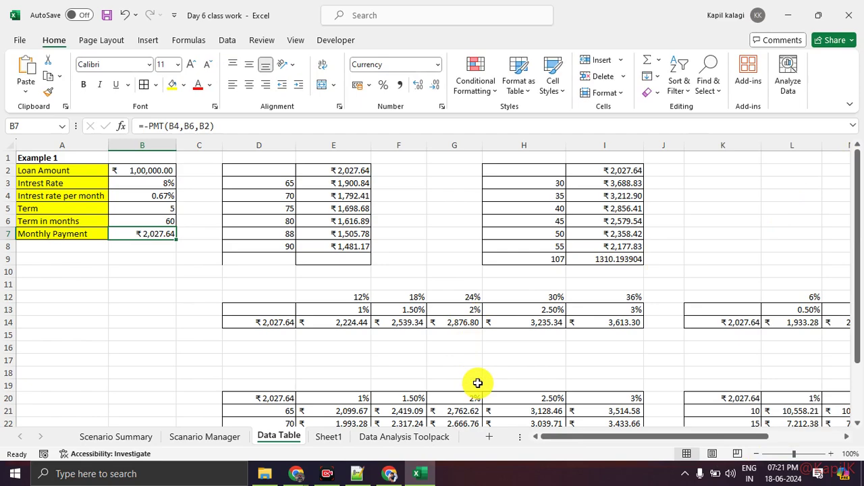
Review the data tables, examine the Rate, Nper and Pv arguments of the PMT function in B7, and leave the formula as is
{"action": "scroll", "coordinate": [478, 383], "scroll_direction": "down", "scroll_amount": 2}
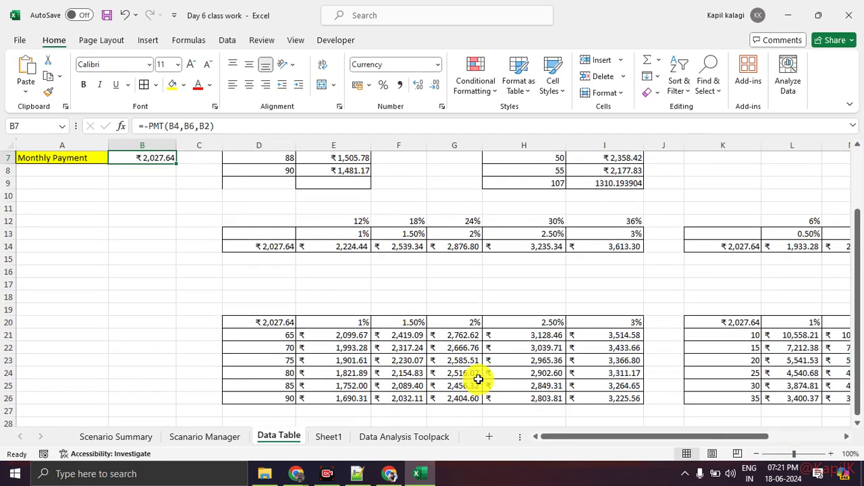
{"action": "scroll", "coordinate": [477, 379], "scroll_direction": "up", "scroll_amount": 2}
{"action": "scroll", "coordinate": [478, 380], "scroll_direction": "down", "scroll_amount": 2}
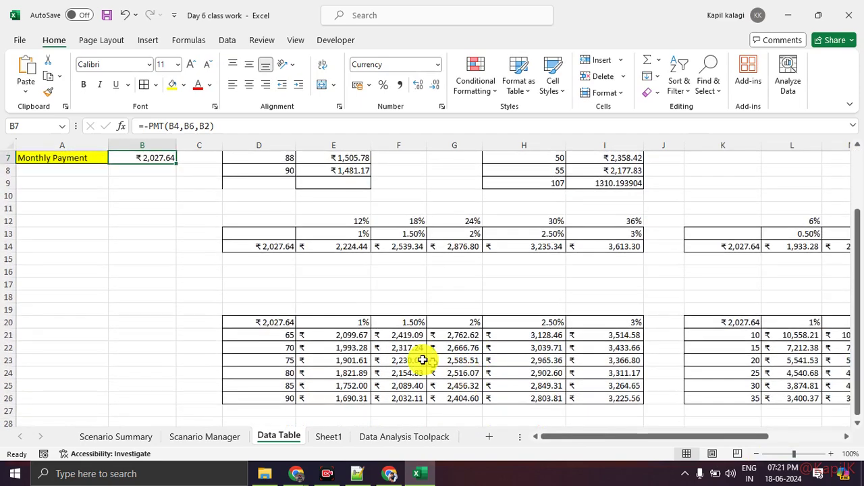
{"action": "scroll", "coordinate": [422, 360], "scroll_direction": "up", "scroll_amount": 2}
{"action": "left_click", "coordinate": [125, 131]}
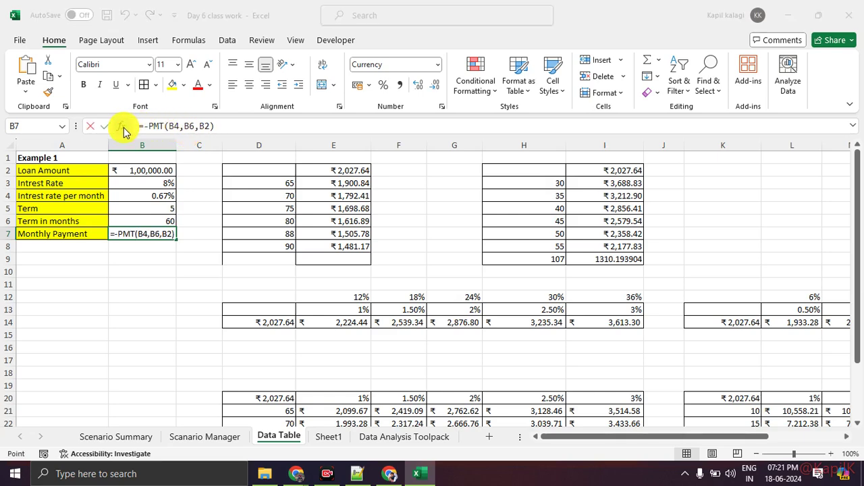
{"action": "left_click_drag", "start_coordinate": [227, 139], "coordinate": [449, 173]}
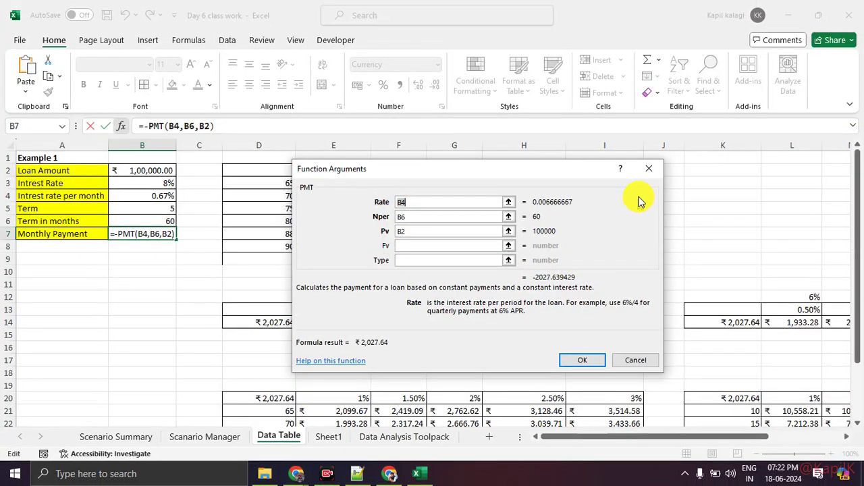
{"action": "left_click", "coordinate": [650, 170]}
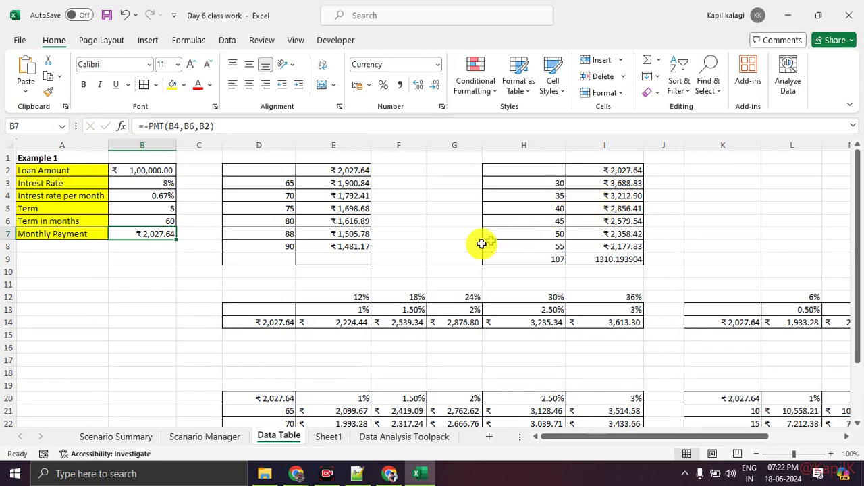
Go to the start of the Data Analysis Toolpack sheet, where the F-test and T-test dataset is
{"action": "left_click", "coordinate": [418, 438]}
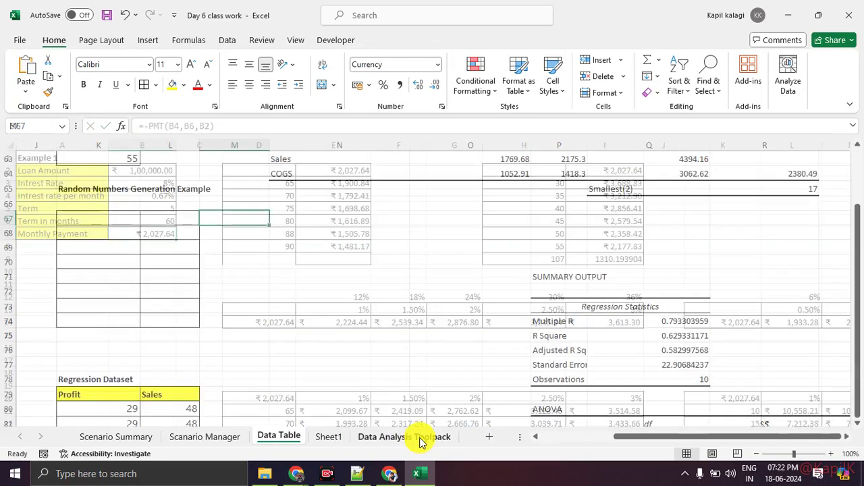
{"action": "scroll", "coordinate": [428, 349], "scroll_direction": "up", "scroll_amount": 20}
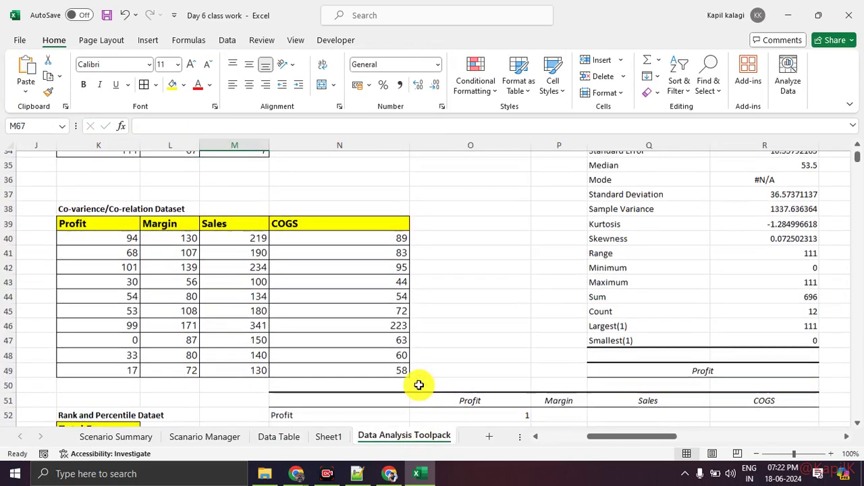
{"action": "scroll", "coordinate": [420, 380], "scroll_direction": "up", "scroll_amount": 1}
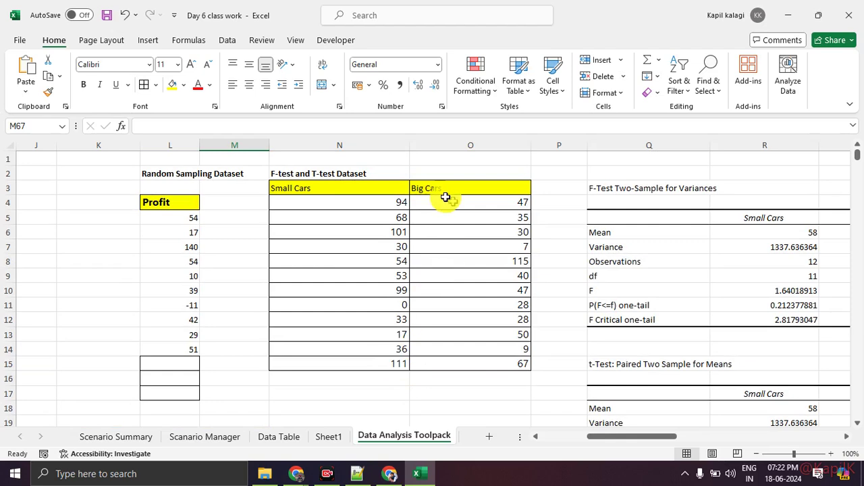
Browse the full list of available Data Analysis tools, from Anova to z-Test, without running any of them
{"action": "left_click", "coordinate": [229, 41]}
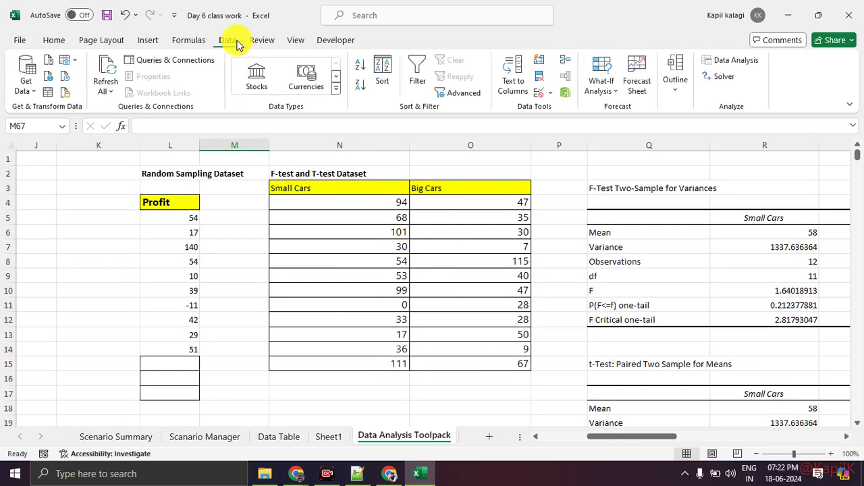
{"action": "mouse_move", "coordinate": [811, 66]}
{"action": "left_mouse_down"}
{"action": "mouse_move", "coordinate": [788, 42]}
{"action": "mouse_move", "coordinate": [782, 60]}
{"action": "left_mouse_up"}
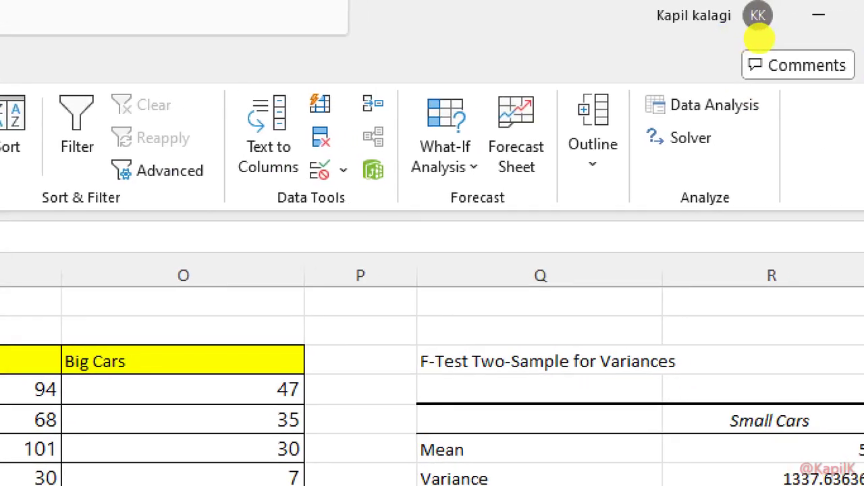
{"action": "left_click_drag", "start_coordinate": [729, 164], "coordinate": [690, 165]}
{"action": "mouse_move", "coordinate": [692, 87]}
{"action": "left_mouse_down"}
{"action": "mouse_move", "coordinate": [731, 116]}
{"action": "mouse_move", "coordinate": [631, 93]}
{"action": "left_mouse_up"}
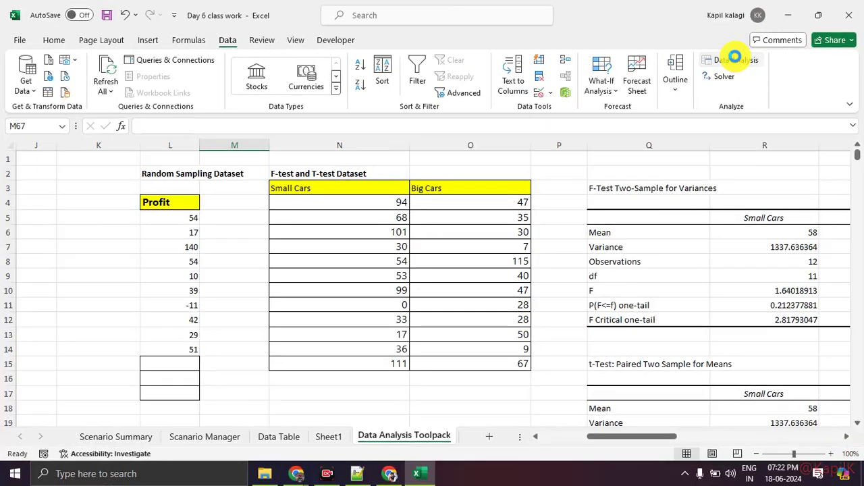
{"action": "left_click", "coordinate": [636, 103]}
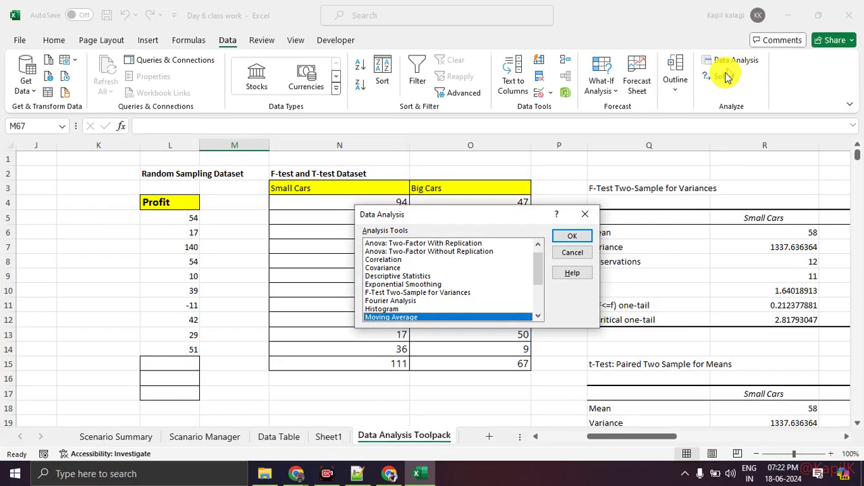
{"action": "left_click_drag", "start_coordinate": [433, 209], "coordinate": [292, 144]}
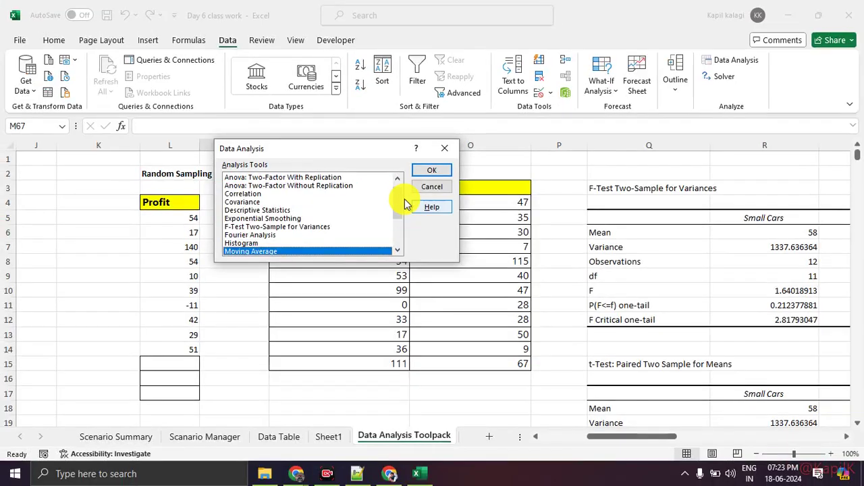
{"action": "left_click_drag", "start_coordinate": [574, 201], "coordinate": [577, 302]}
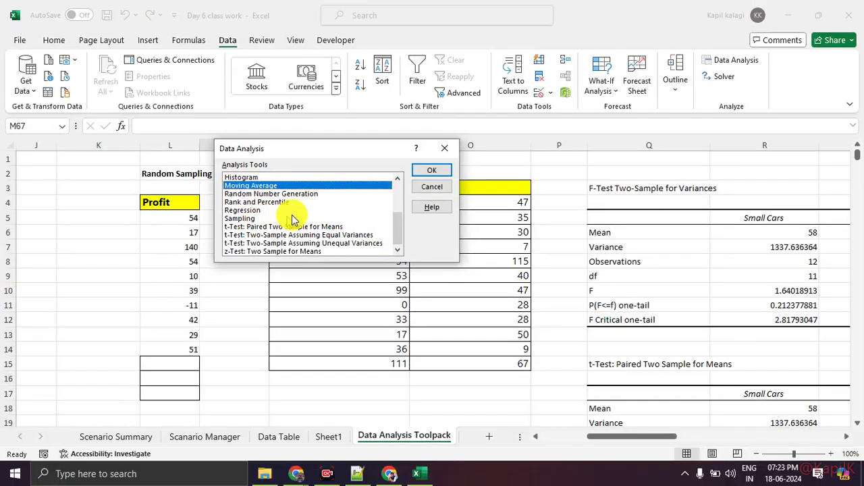
{"action": "scroll", "coordinate": [293, 219], "scroll_direction": "up", "scroll_amount": 3}
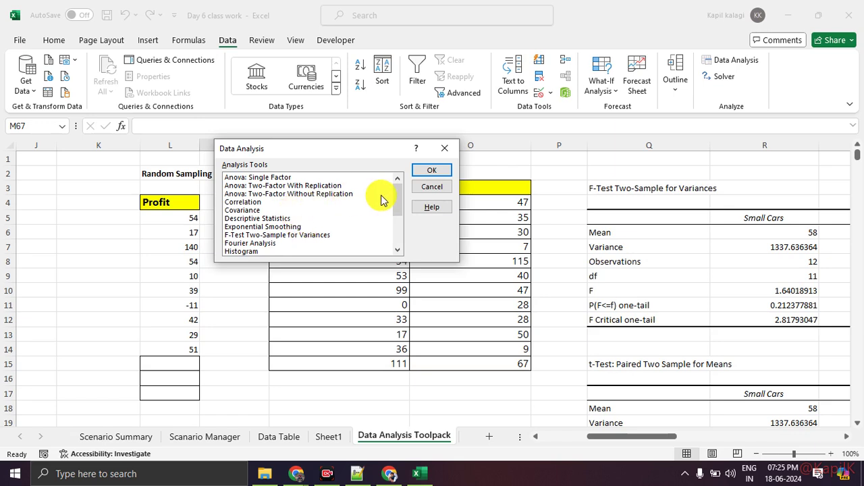
{"action": "left_click_drag", "start_coordinate": [270, 202], "coordinate": [229, 188]}
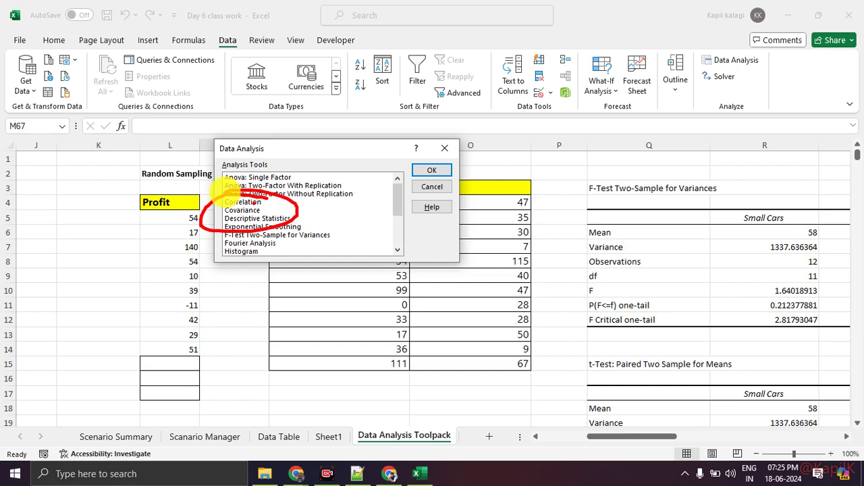
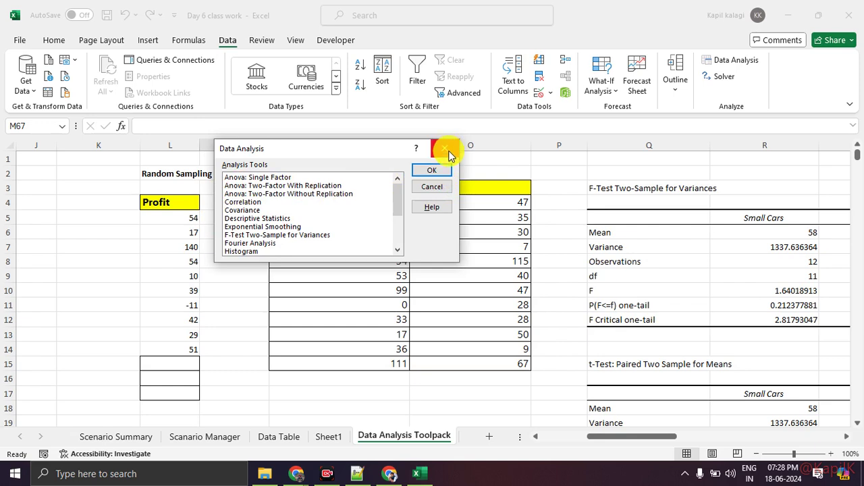
{"action": "left_click", "coordinate": [451, 149]}
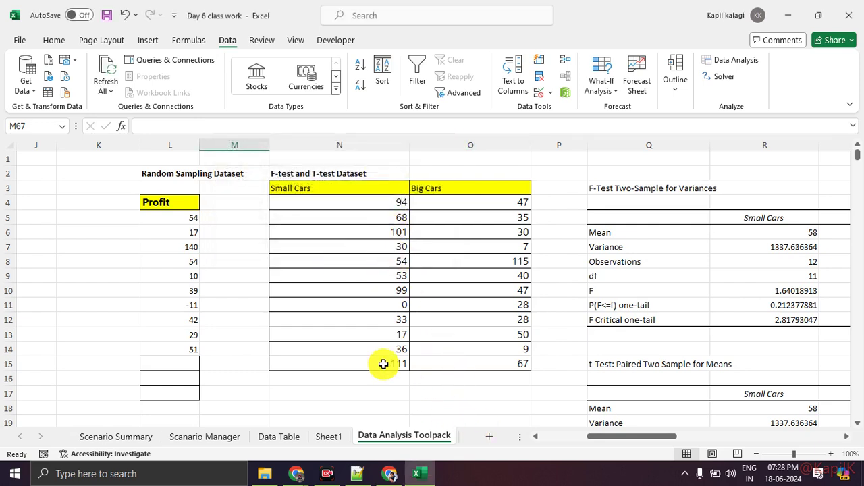
Delete columns Q through X containing the old F-Test, t-Test and other analysis outputs, and deselect the range
{"action": "scroll", "coordinate": [690, 329], "scroll_direction": "down", "scroll_amount": 6}
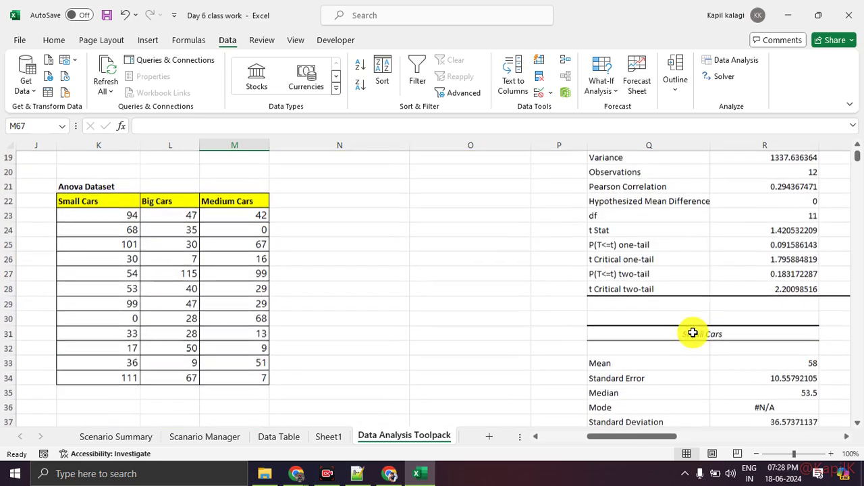
{"action": "scroll", "coordinate": [688, 332], "scroll_direction": "up", "scroll_amount": 5}
{"action": "scroll", "coordinate": [685, 332], "scroll_direction": "up", "scroll_amount": 1}
{"action": "left_click_drag", "start_coordinate": [617, 145], "coordinate": [856, 152]}
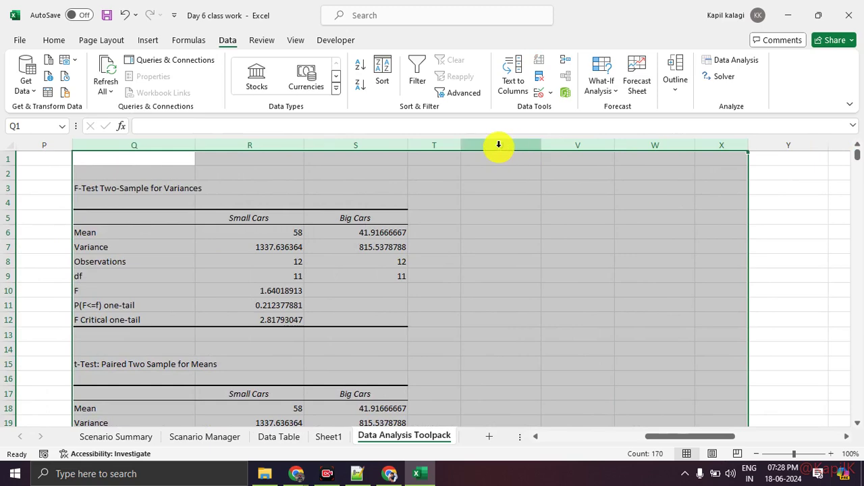
{"action": "right_click", "coordinate": [507, 147]}
{"action": "left_click", "coordinate": [554, 289]}
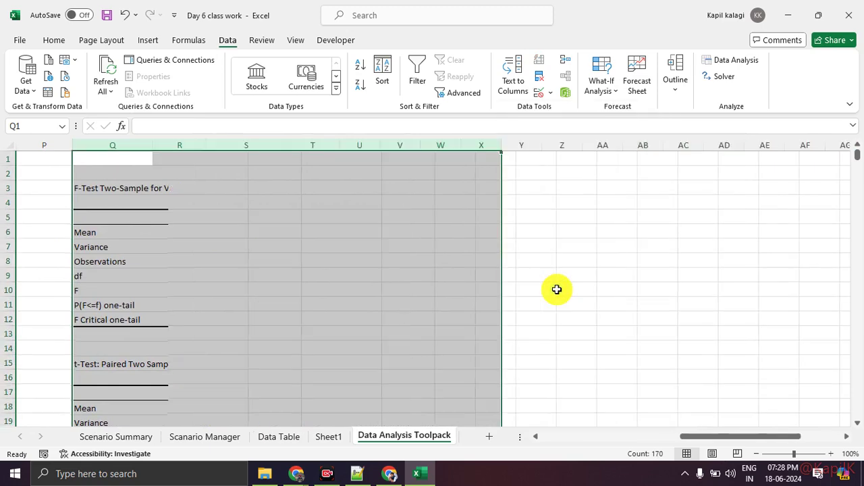
{"action": "left_click", "coordinate": [381, 288]}
Examine the source dataset in columns A to G and its Profit, Margin, Sales and COGS headings
{"action": "left_click_drag", "start_coordinate": [678, 436], "coordinate": [496, 441]}
{"action": "scroll", "coordinate": [448, 369], "scroll_direction": "down", "scroll_amount": 9}
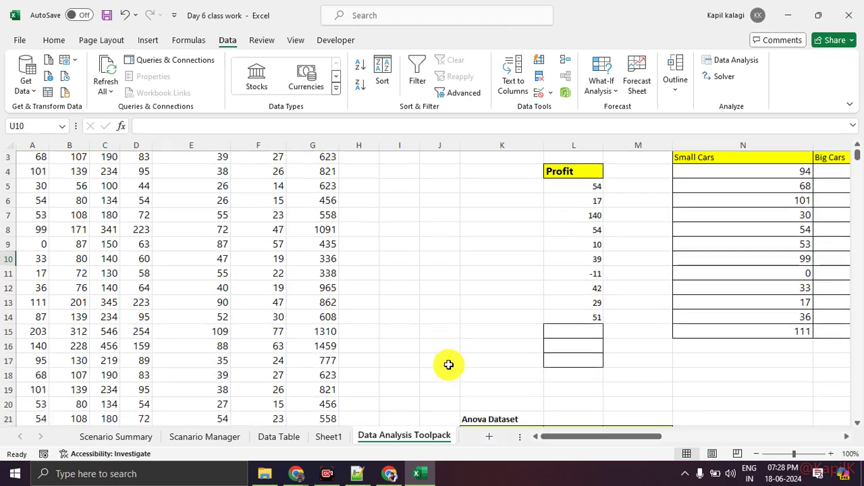
{"action": "scroll", "coordinate": [440, 360], "scroll_direction": "down", "scroll_amount": 16}
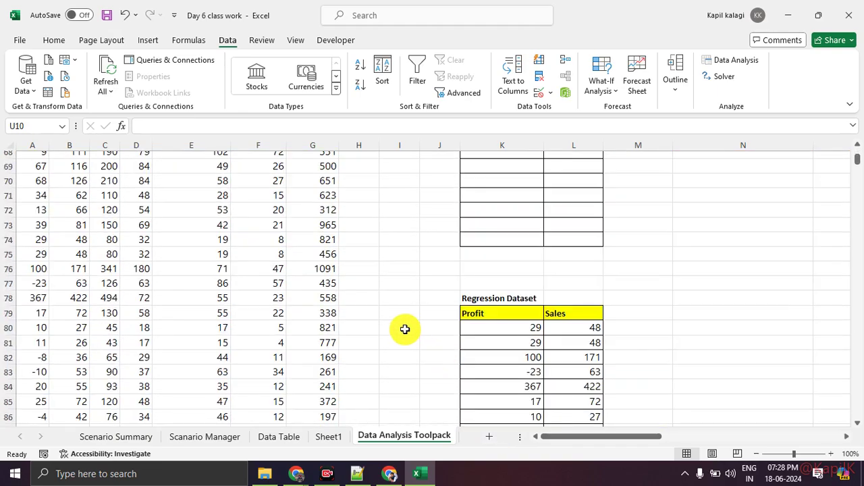
{"action": "scroll", "coordinate": [86, 240], "scroll_direction": "up", "scroll_amount": 6}
{"action": "scroll", "coordinate": [87, 236], "scroll_direction": "up", "scroll_amount": 19}
{"action": "left_click", "coordinate": [30, 158]}
{"action": "left_click", "coordinate": [71, 156]}
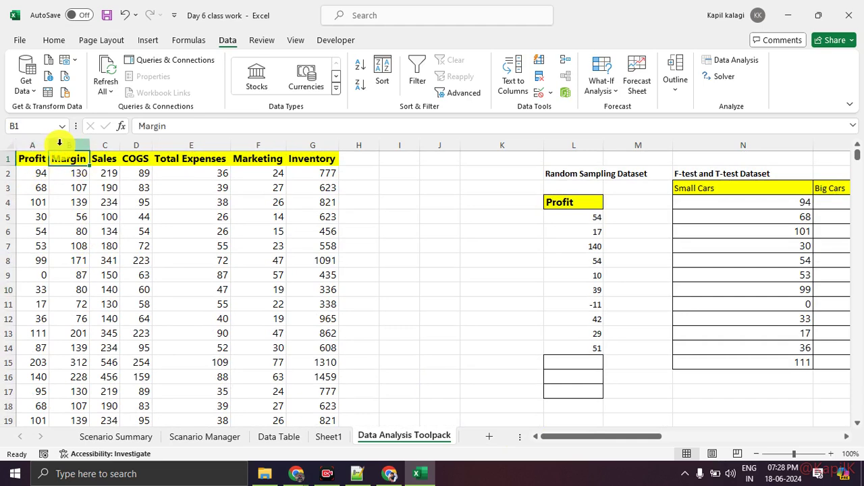
{"action": "left_click", "coordinate": [72, 145]}
{"action": "left_click", "coordinate": [111, 158]}
{"action": "left_click", "coordinate": [129, 157]}
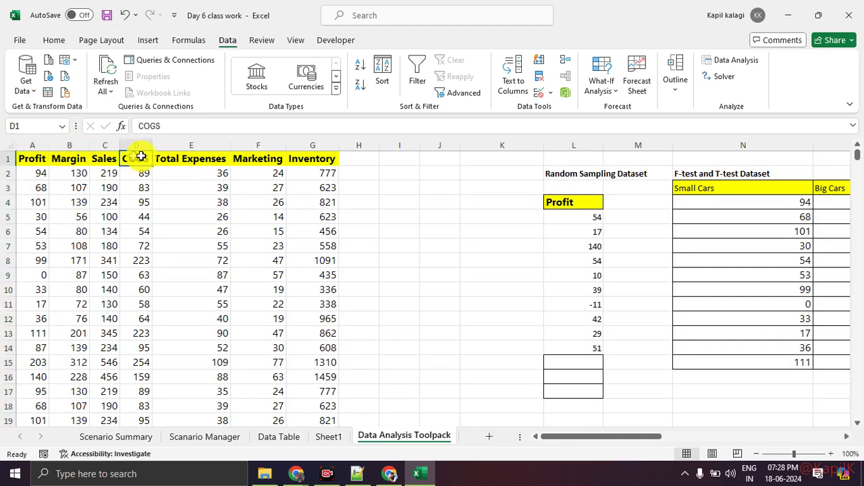
Widen the COGS column D and the Inventory column G, and select the first Profit value in A2
{"action": "left_click_drag", "start_coordinate": [153, 145], "coordinate": [167, 145]}
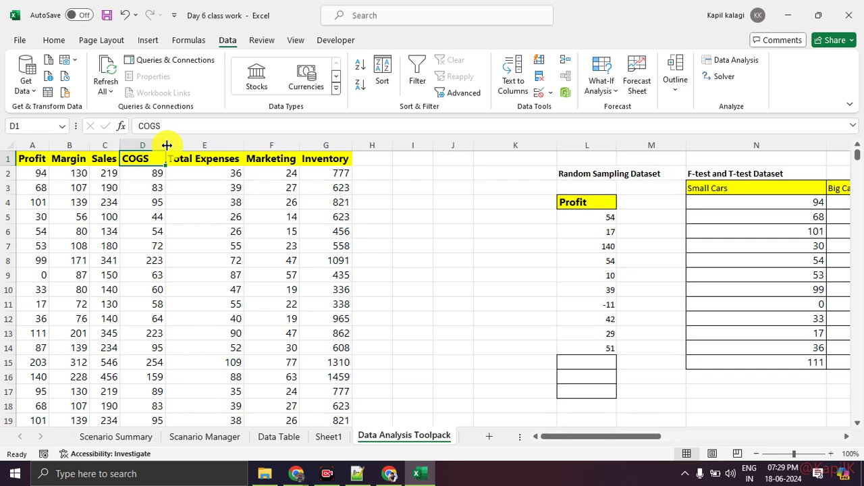
{"action": "left_click", "coordinate": [200, 159]}
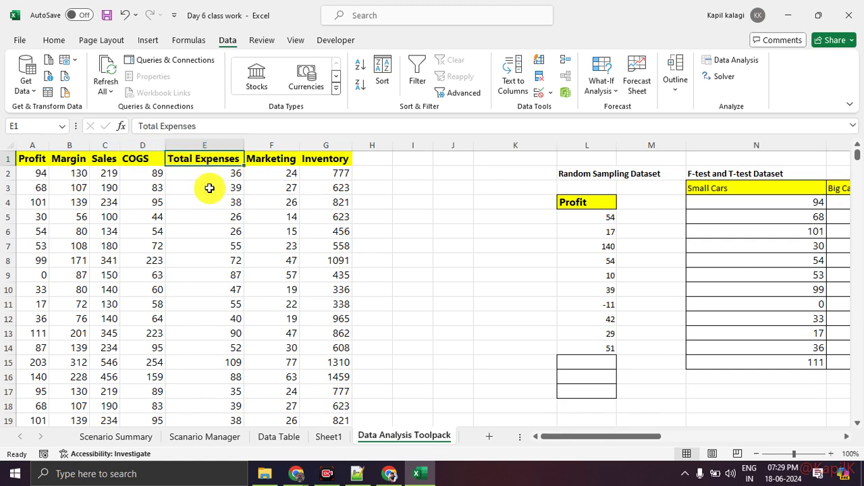
{"action": "left_click", "coordinate": [279, 160]}
{"action": "left_click", "coordinate": [339, 163]}
{"action": "left_click_drag", "start_coordinate": [355, 142], "coordinate": [372, 142]}
{"action": "left_click", "coordinate": [42, 173]}
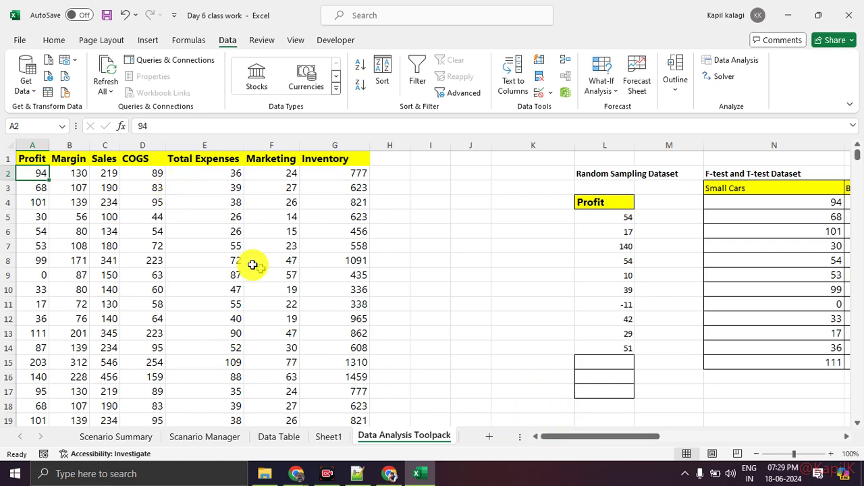
Look over the Total Expenses and Inventory values and the rows below in the source dataset
{"action": "left_click", "coordinate": [202, 177]}
{"action": "left_click", "coordinate": [322, 174]}
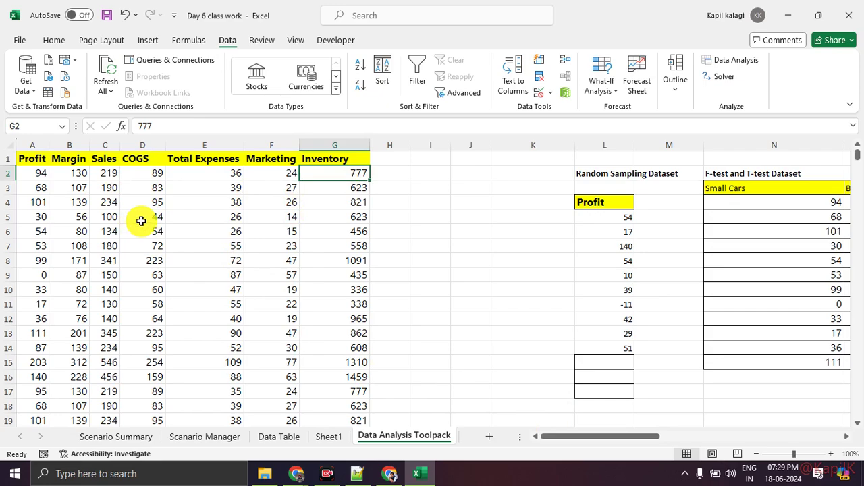
{"action": "scroll", "coordinate": [141, 221], "scroll_direction": "down", "scroll_amount": 7}
{"action": "scroll", "coordinate": [148, 230], "scroll_direction": "up", "scroll_amount": 6}
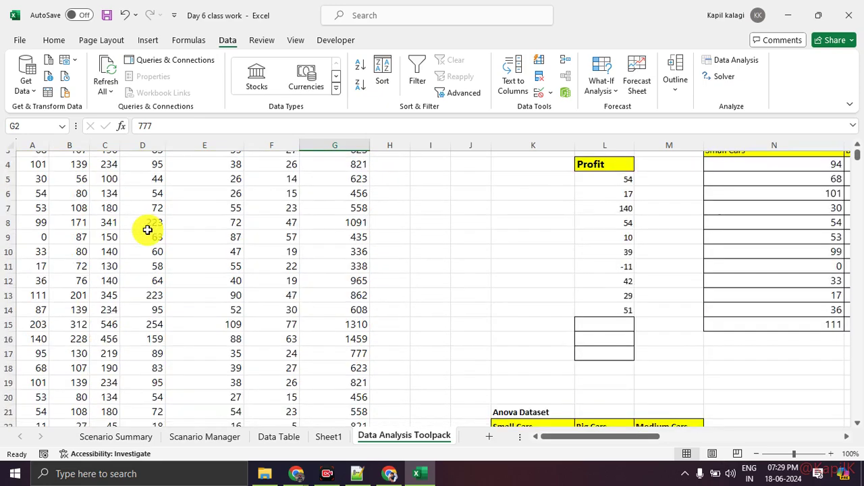
{"action": "scroll", "coordinate": [147, 231], "scroll_direction": "up", "scroll_amount": 1}
{"action": "left_click_drag", "start_coordinate": [593, 437], "coordinate": [511, 423]}
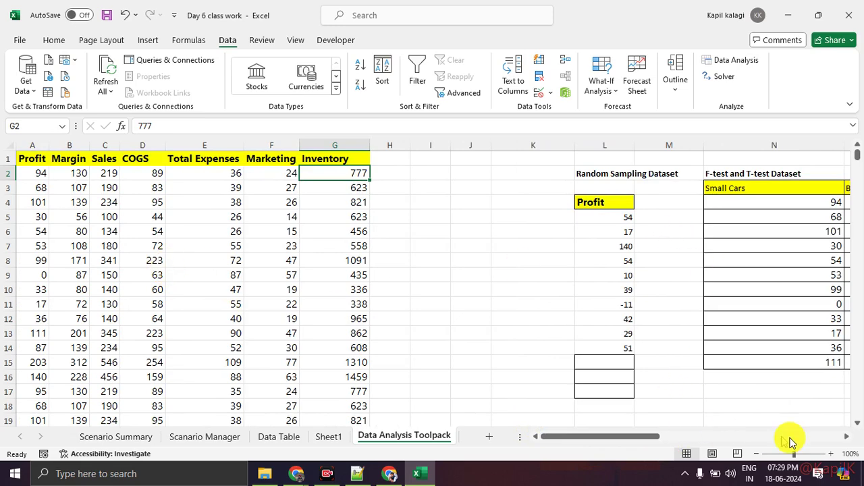
Examine the Small Cars and Big Cars values in N4:O15 of the F-test and T-test Dataset
{"action": "left_click", "coordinate": [842, 439]}
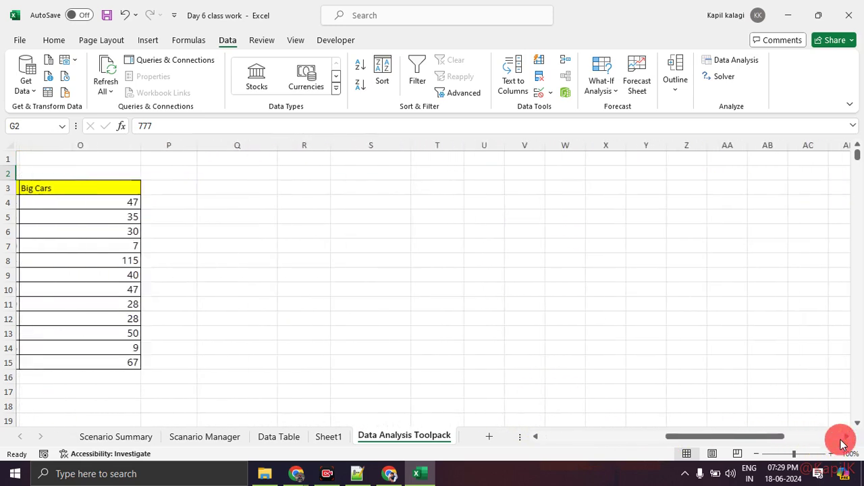
{"action": "left_click", "coordinate": [536, 439]}
{"action": "left_click", "coordinate": [536, 439]}
{"action": "left_click", "coordinate": [536, 439]}
{"action": "left_click", "coordinate": [536, 439]}
{"action": "left_click_drag", "start_coordinate": [734, 440], "coordinate": [575, 439]}
{"action": "left_click_drag", "start_coordinate": [684, 204], "coordinate": [817, 356]}
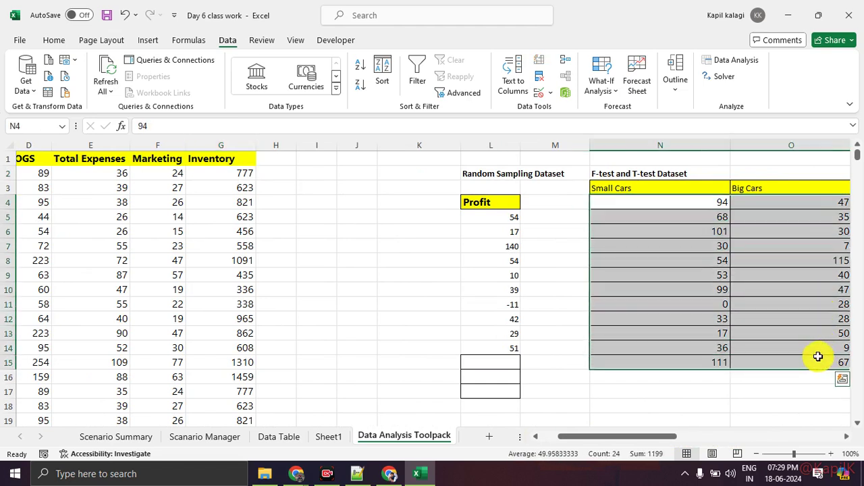
{"action": "mouse_move", "coordinate": [646, 291]}
{"action": "left_mouse_down"}
{"action": "mouse_move", "coordinate": [315, 200]}
{"action": "mouse_move", "coordinate": [256, 276]}
{"action": "mouse_move", "coordinate": [267, 273]}
{"action": "left_mouse_up"}
{"action": "mouse_move", "coordinate": [255, 201]}
{"action": "left_mouse_down"}
{"action": "mouse_move", "coordinate": [142, 380]}
{"action": "mouse_move", "coordinate": [128, 233]}
{"action": "left_mouse_up"}
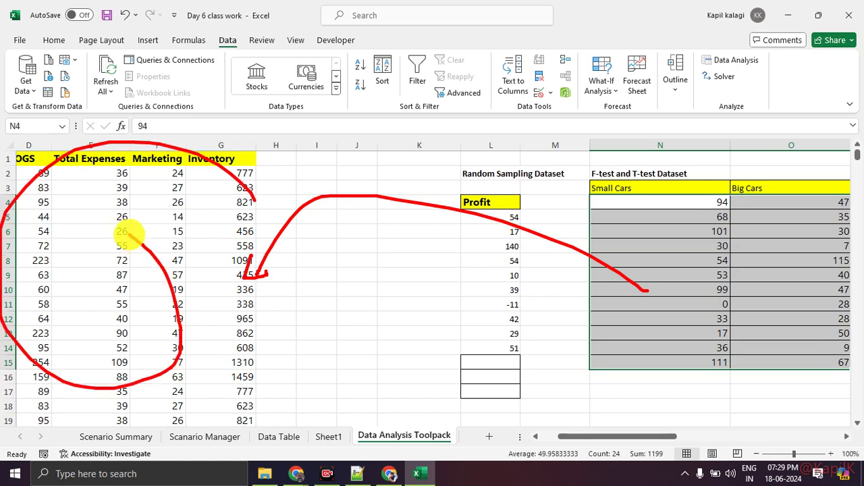
{"action": "mouse_move", "coordinate": [611, 168]}
{"action": "left_mouse_down"}
{"action": "mouse_move", "coordinate": [588, 192]}
{"action": "mouse_move", "coordinate": [685, 138]}
{"action": "mouse_move", "coordinate": [675, 172]}
{"action": "left_mouse_up"}
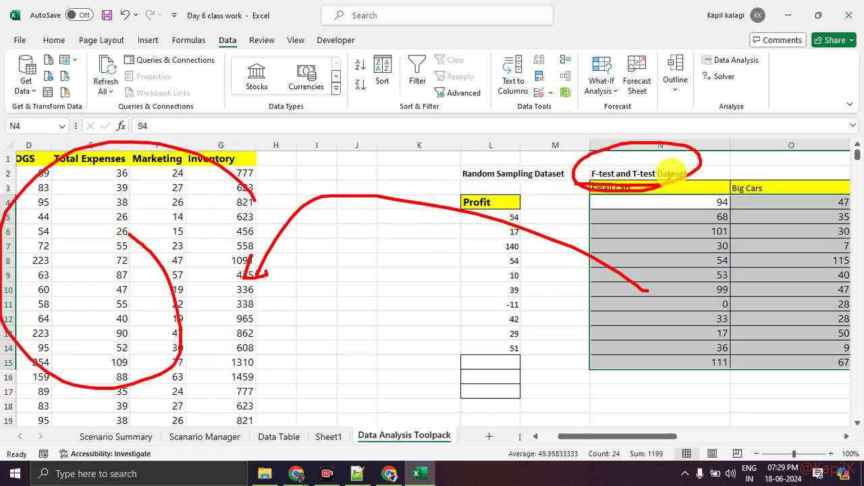
{"action": "key", "text": "Escape"}
{"action": "left_click", "coordinate": [722, 287]}
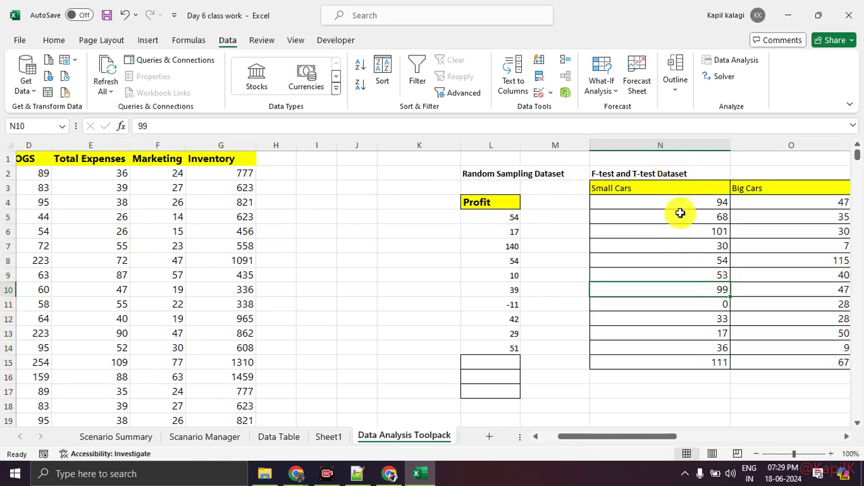
Start an F-Test Two-Sample for Variances with N4:N15 as the Variable 1 range and O3:O15 as the Variable 2 range
{"action": "left_click", "coordinate": [743, 61]}
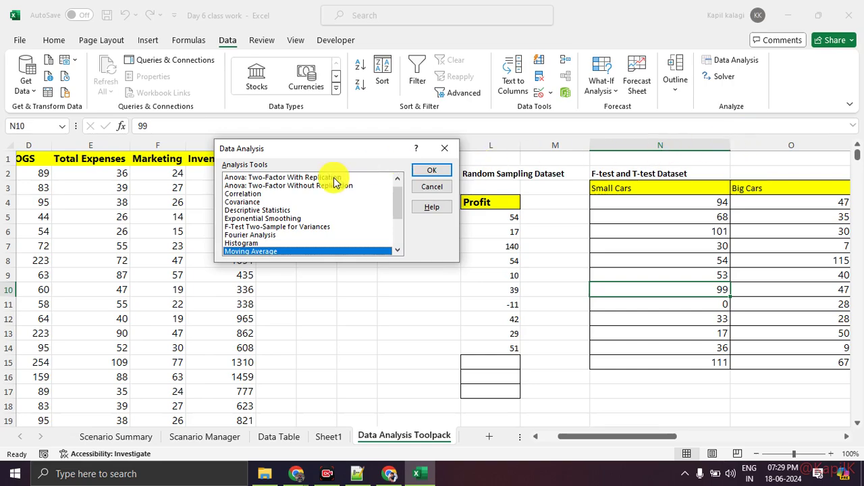
{"action": "left_click", "coordinate": [309, 228]}
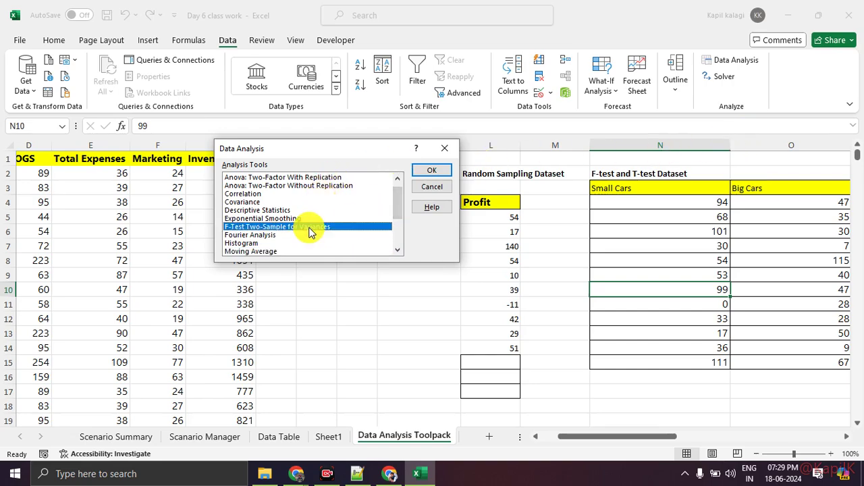
{"action": "mouse_move", "coordinate": [338, 211]}
{"action": "left_mouse_down"}
{"action": "mouse_move", "coordinate": [330, 218]}
{"action": "mouse_move", "coordinate": [315, 214]}
{"action": "left_mouse_up"}
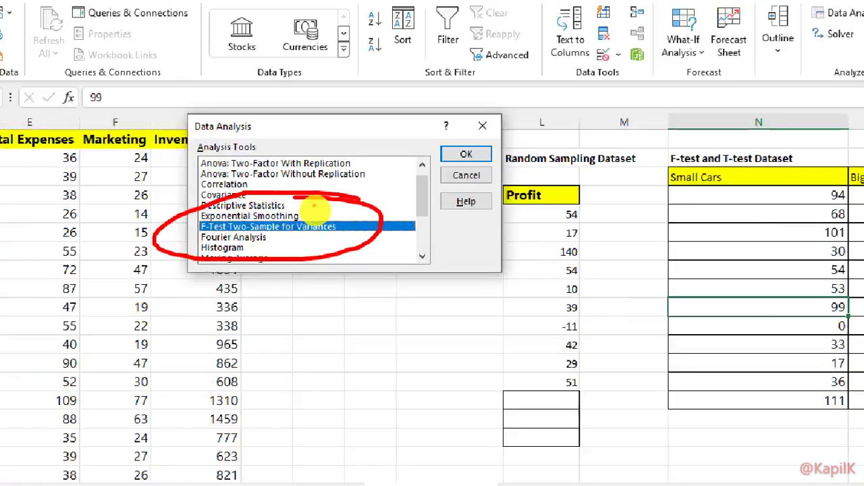
{"action": "left_click", "coordinate": [468, 155]}
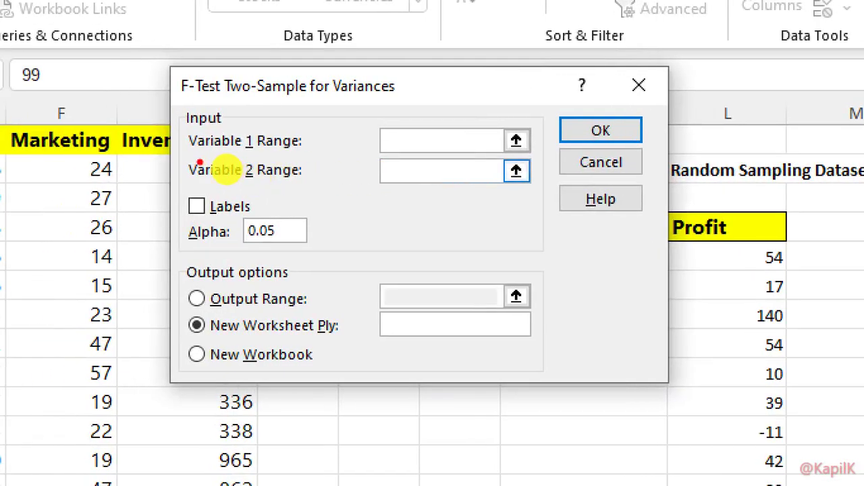
{"action": "left_click_drag", "start_coordinate": [197, 162], "coordinate": [320, 161]}
{"action": "left_click_drag", "start_coordinate": [215, 181], "coordinate": [289, 181]}
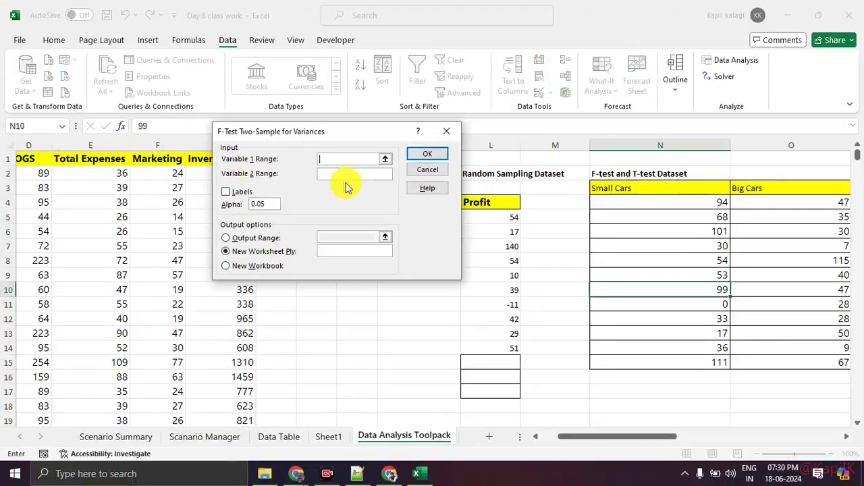
{"action": "left_click_drag", "start_coordinate": [666, 200], "coordinate": [679, 357]}
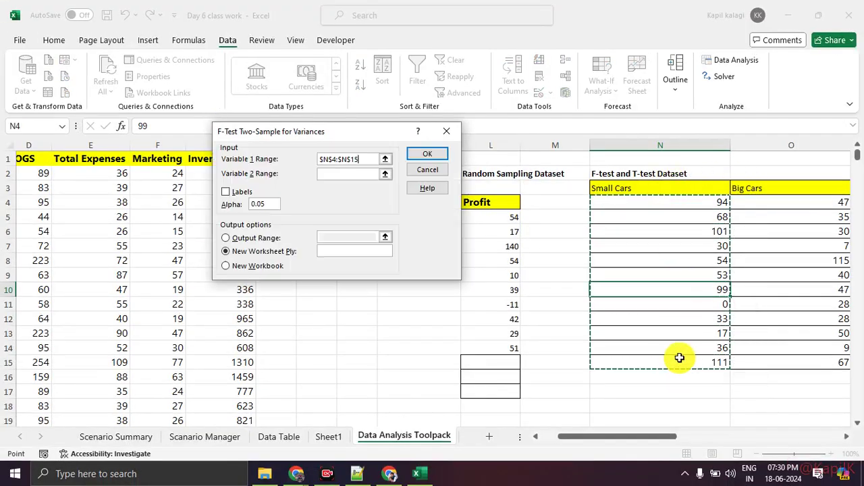
{"action": "left_click", "coordinate": [354, 174]}
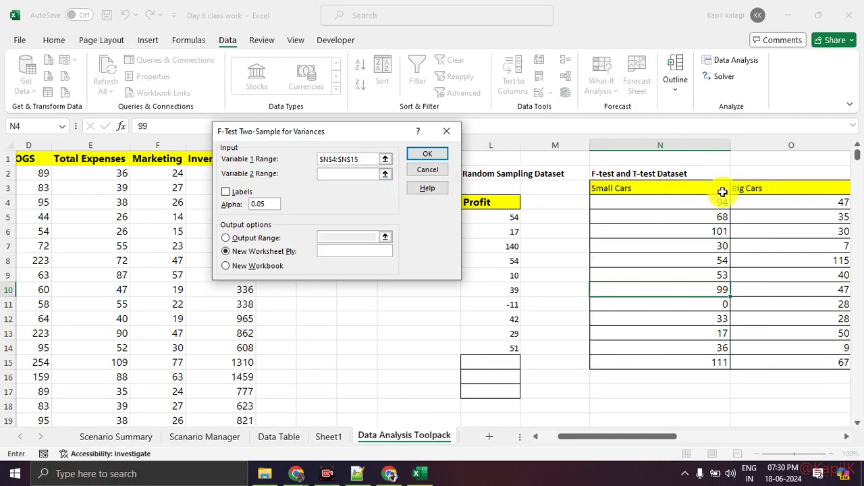
{"action": "left_click_drag", "start_coordinate": [769, 189], "coordinate": [783, 359]}
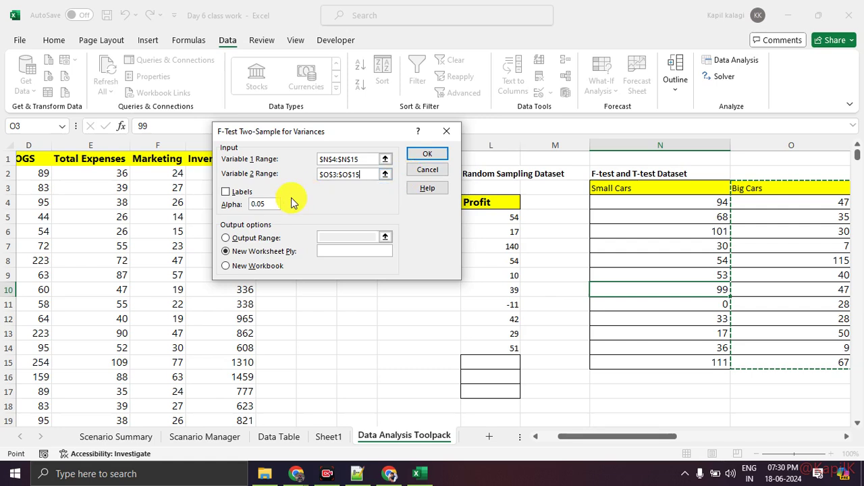
Turn on Labels for the F-test and set the Variable 1 range to N3:N15 to include the Small Cars heading
{"action": "left_click", "coordinate": [227, 192]}
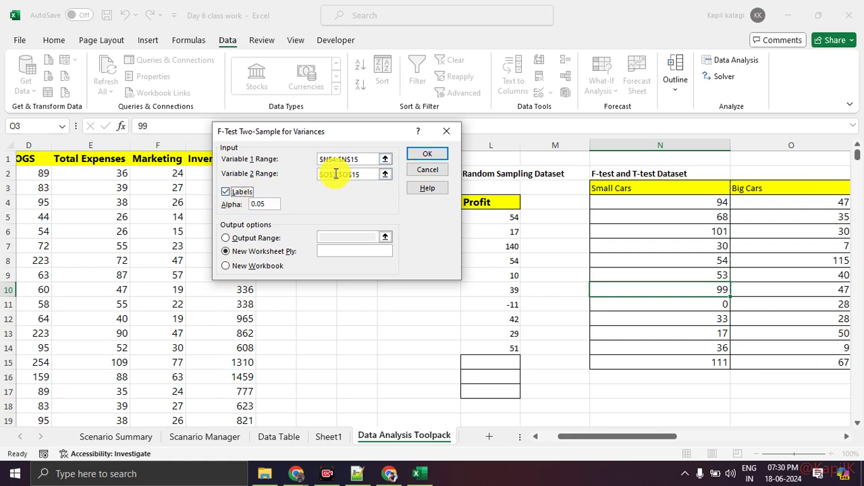
{"action": "left_click", "coordinate": [338, 158]}
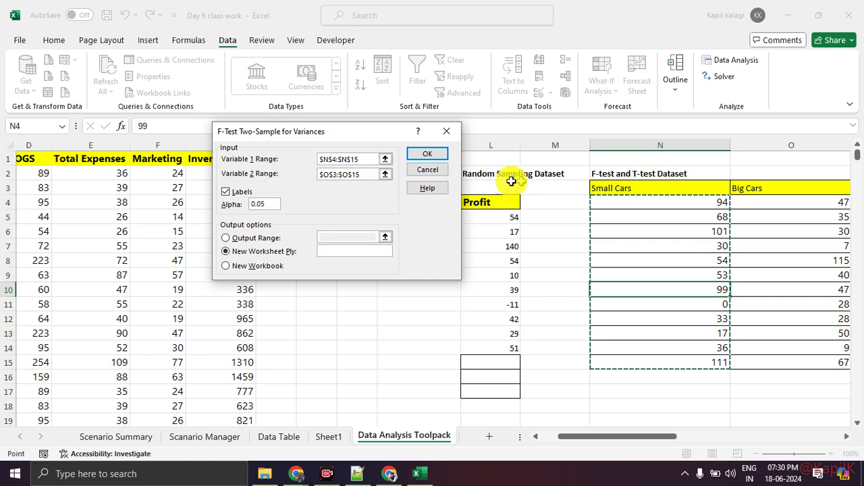
{"action": "left_click", "coordinate": [385, 159]}
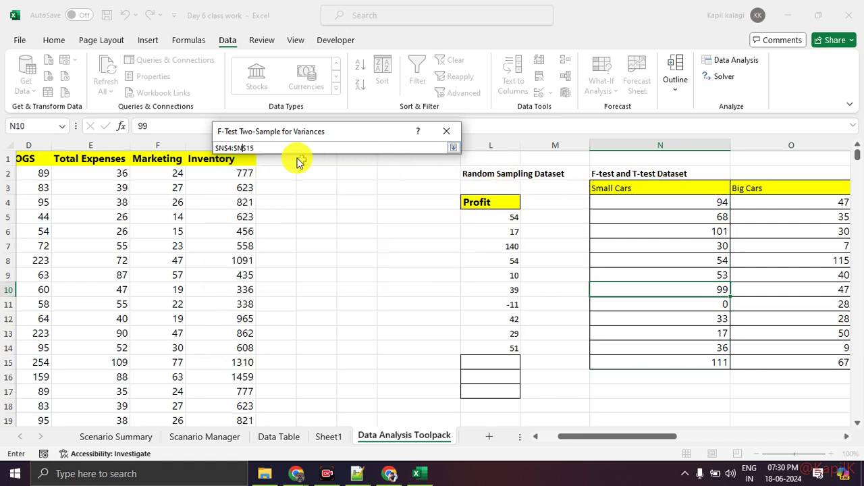
{"action": "left_click", "coordinate": [189, 150]}
{"action": "left_click_drag", "start_coordinate": [685, 191], "coordinate": [685, 364]}
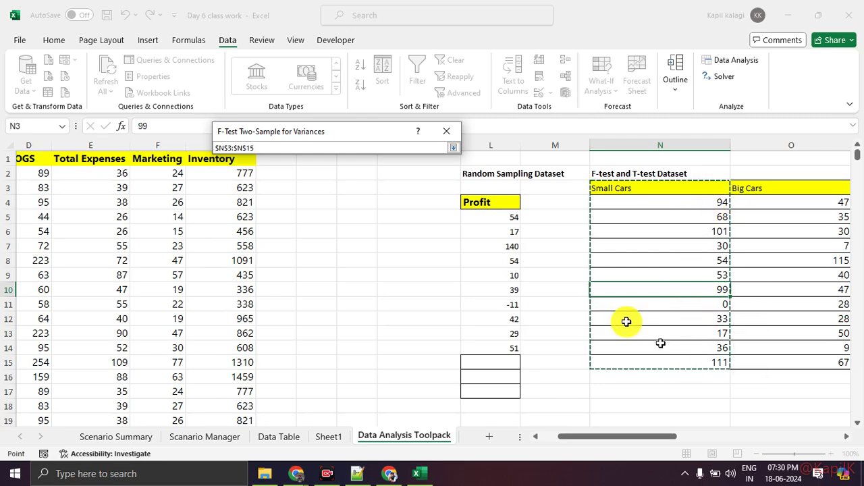
{"action": "left_click", "coordinate": [453, 147]}
Run the F-test with labels and alpha 0.05, sending the output to a new worksheet
{"action": "key", "text": "ctrl+1"}
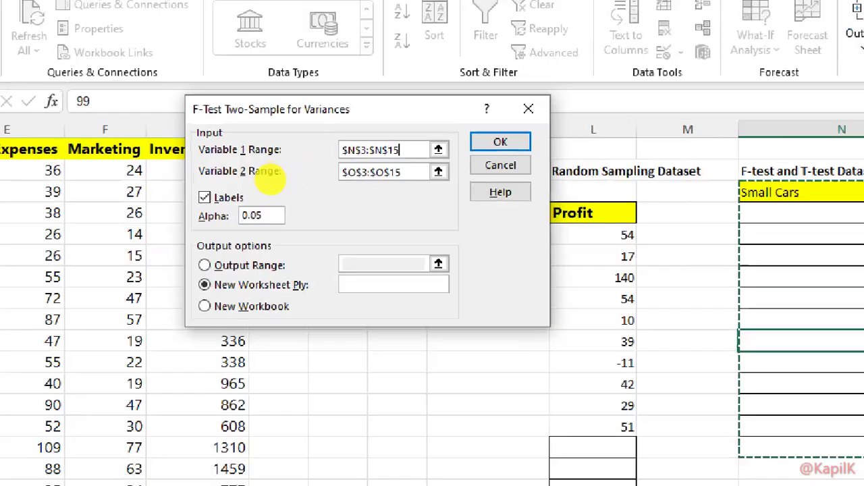
{"action": "mouse_move", "coordinate": [202, 176]}
{"action": "left_mouse_down"}
{"action": "mouse_move", "coordinate": [255, 198]}
{"action": "mouse_move", "coordinate": [214, 157]}
{"action": "left_mouse_up"}
{"action": "left_click_drag", "start_coordinate": [310, 197], "coordinate": [300, 164]}
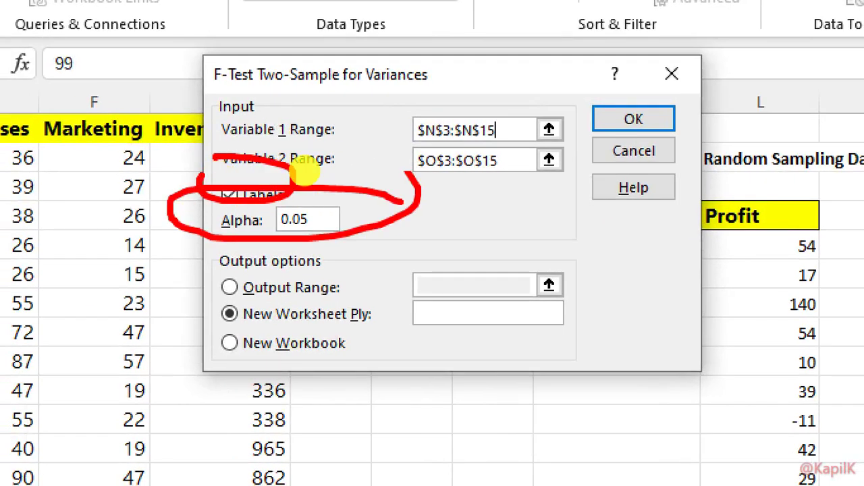
{"action": "key", "text": "Escape"}
{"action": "key", "text": "ctrl+1"}
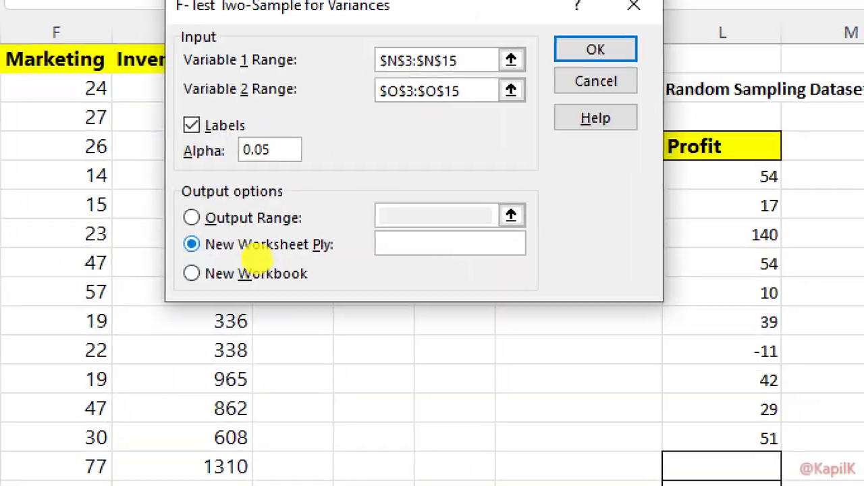
{"action": "left_click_drag", "start_coordinate": [299, 244], "coordinate": [279, 262]}
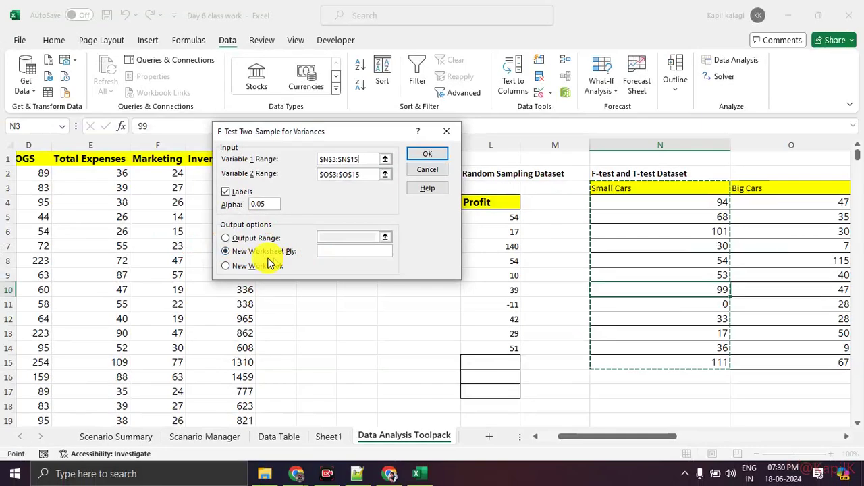
{"action": "left_click", "coordinate": [619, 54]}
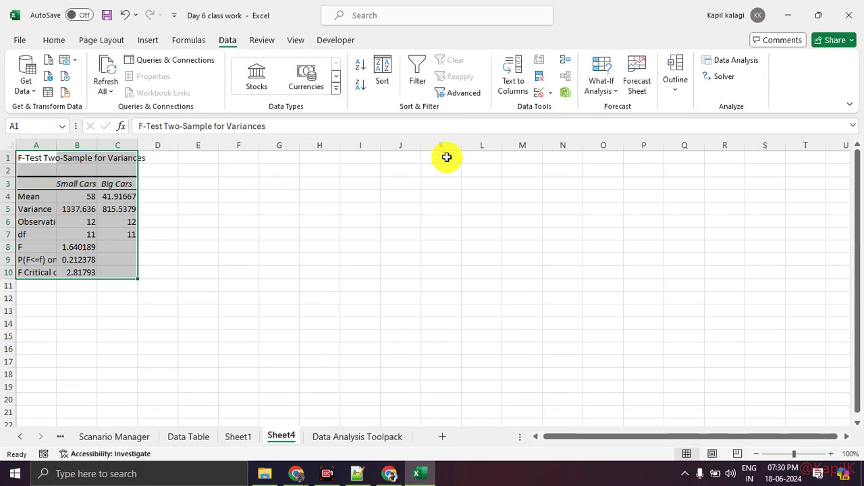
Widen columns A to D of the F-test output sheet to fit the labels and values, and deselect them
{"action": "left_click", "coordinate": [174, 284]}
{"action": "left_click_drag", "start_coordinate": [55, 143], "coordinate": [158, 145]}
{"action": "double_click", "coordinate": [97, 145]}
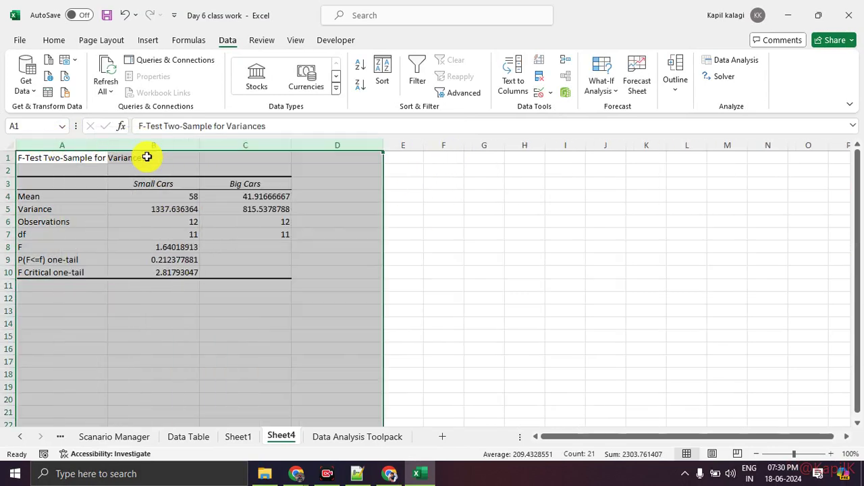
{"action": "left_click", "coordinate": [167, 294]}
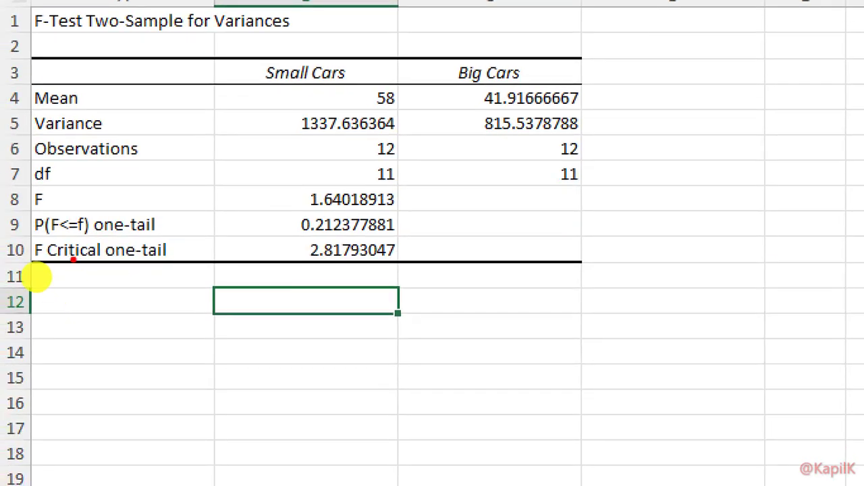
Examine the P(F<=f) one-tail and F Critical one-tail results in the F-test output
{"action": "mouse_move", "coordinate": [39, 237]}
{"action": "left_mouse_down"}
{"action": "mouse_move", "coordinate": [20, 287]}
{"action": "mouse_move", "coordinate": [63, 271]}
{"action": "mouse_move", "coordinate": [16, 264]}
{"action": "mouse_move", "coordinate": [91, 274]}
{"action": "mouse_move", "coordinate": [68, 253]}
{"action": "left_mouse_up"}
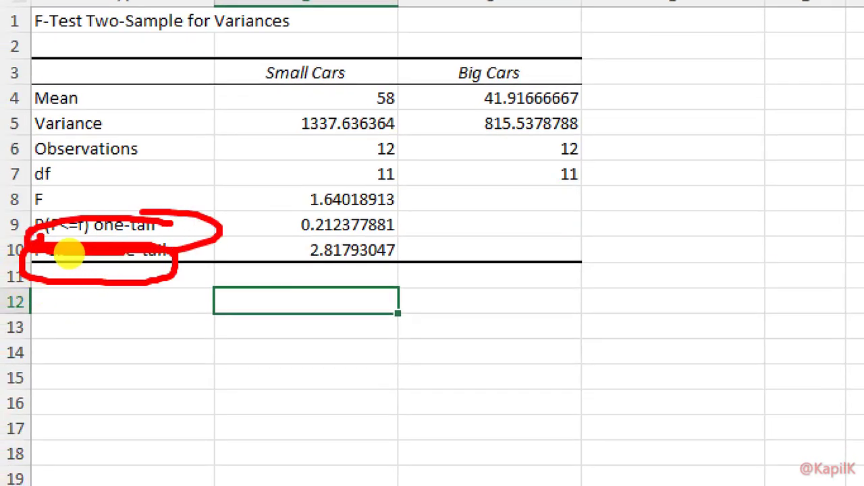
{"action": "left_click_drag", "start_coordinate": [180, 274], "coordinate": [281, 269]}
{"action": "left_click_drag", "start_coordinate": [233, 219], "coordinate": [273, 234]}
{"action": "mouse_move", "coordinate": [394, 235]}
{"action": "left_mouse_down"}
{"action": "mouse_move", "coordinate": [256, 221]}
{"action": "mouse_move", "coordinate": [420, 224]}
{"action": "left_mouse_up"}
{"action": "key", "text": "Escape"}
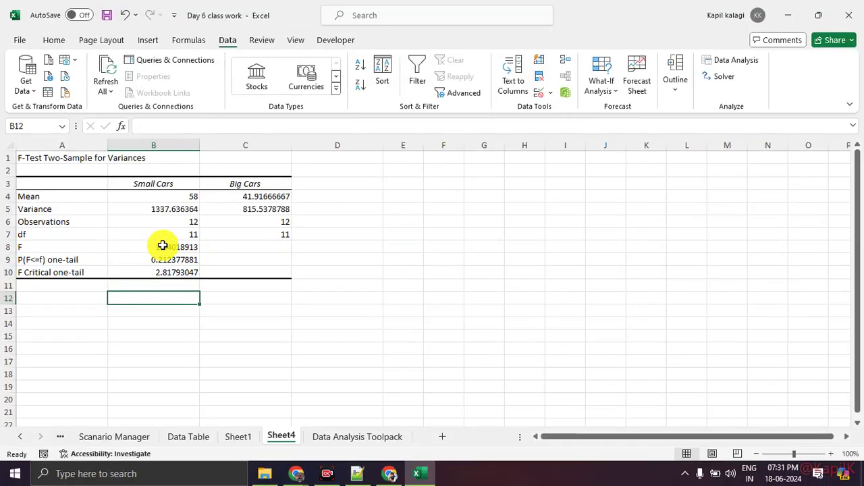
{"action": "mouse_move", "coordinate": [144, 245]}
{"action": "left_mouse_down"}
{"action": "mouse_move", "coordinate": [228, 257]}
{"action": "mouse_move", "coordinate": [164, 249]}
{"action": "left_mouse_up"}
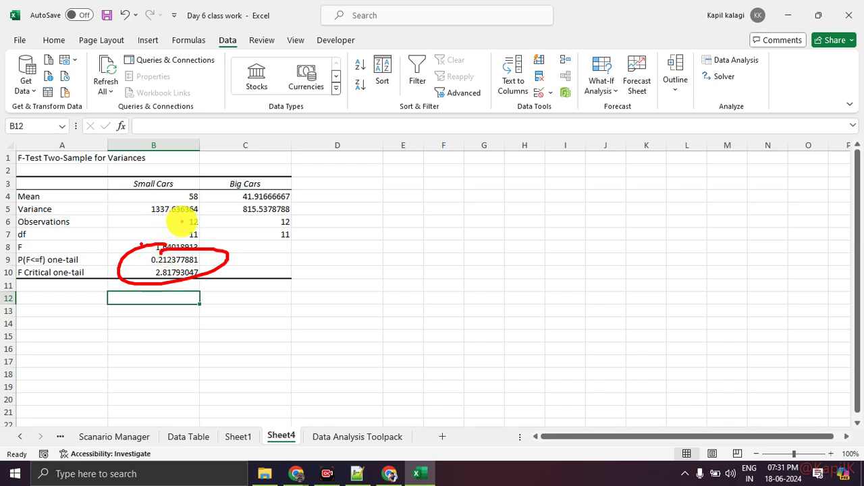
Return to the Data Analysis Toolpack sheet and start the Descriptive Statistics analysis tool
{"action": "left_click", "coordinate": [365, 438]}
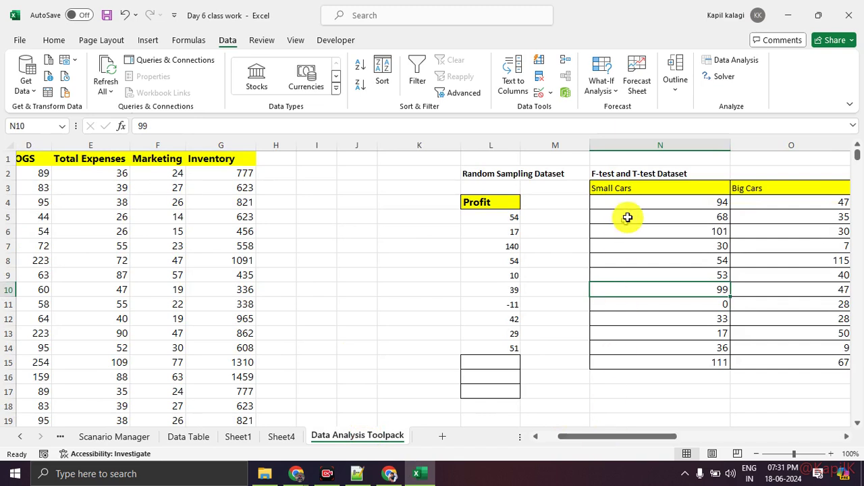
{"action": "left_click", "coordinate": [736, 64]}
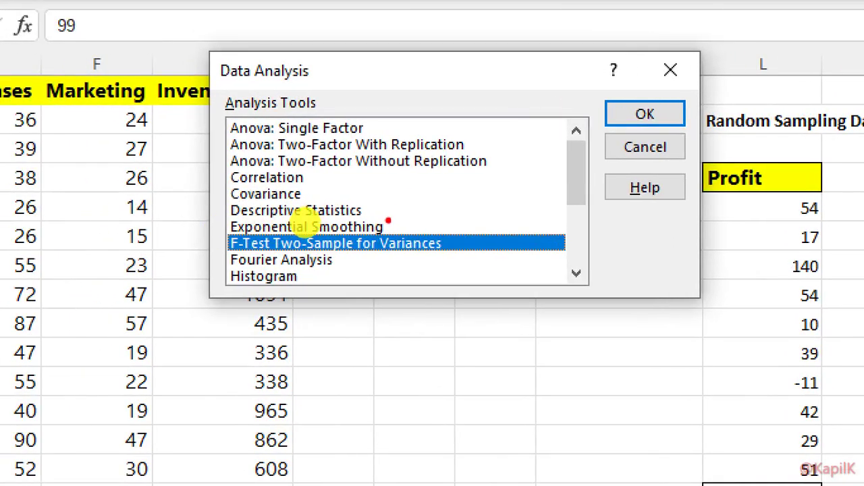
{"action": "mouse_move", "coordinate": [309, 212]}
{"action": "left_mouse_down"}
{"action": "mouse_move", "coordinate": [218, 216]}
{"action": "mouse_move", "coordinate": [347, 222]}
{"action": "left_mouse_up"}
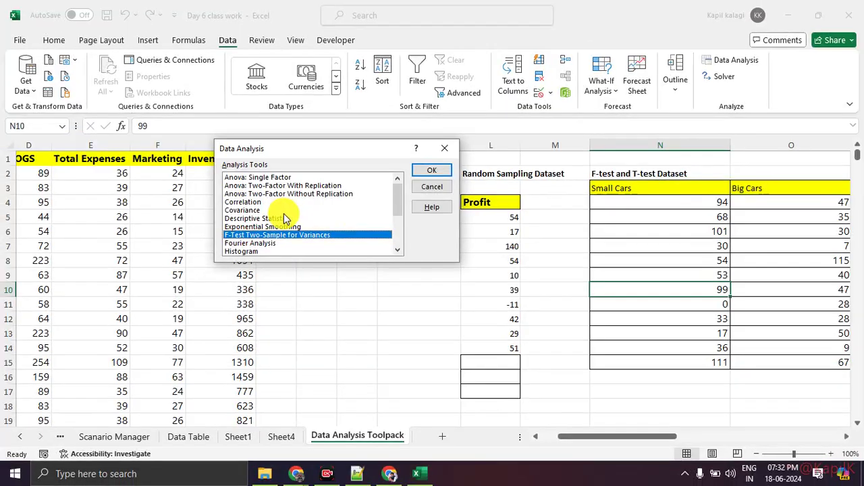
{"action": "left_click", "coordinate": [343, 206]}
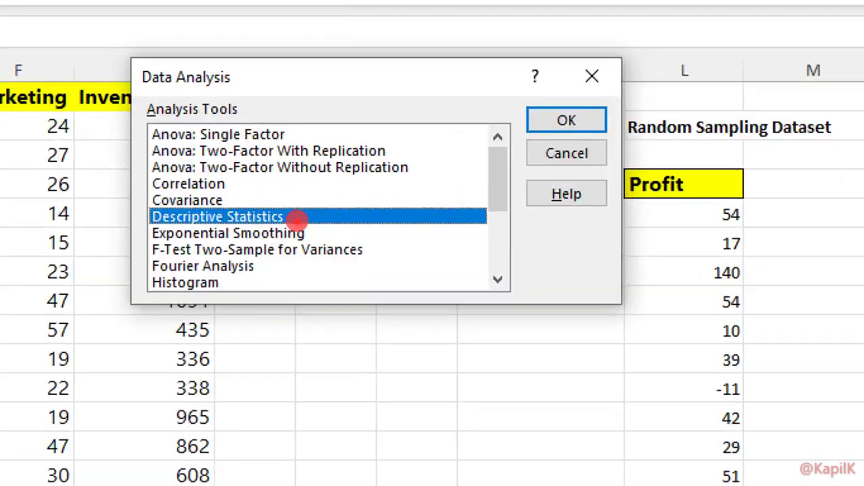
{"action": "mouse_move", "coordinate": [308, 207]}
{"action": "left_mouse_down"}
{"action": "mouse_move", "coordinate": [262, 218]}
{"action": "mouse_move", "coordinate": [272, 211]}
{"action": "left_mouse_up"}
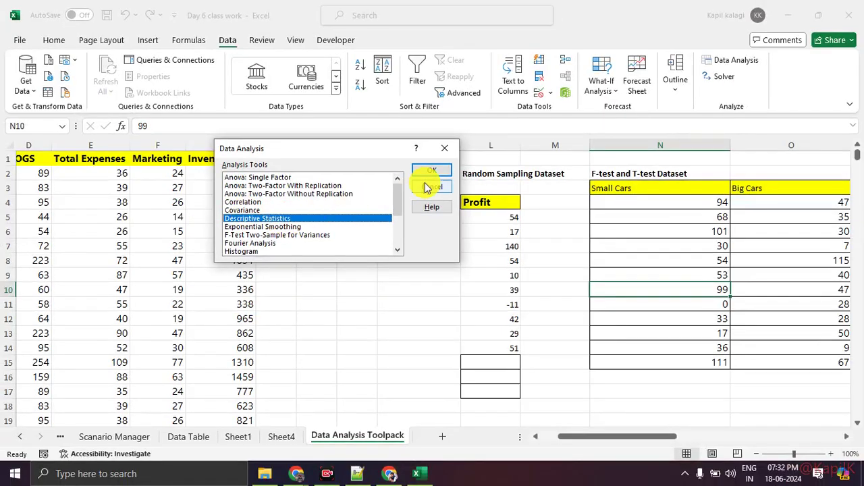
{"action": "left_click", "coordinate": [431, 173]}
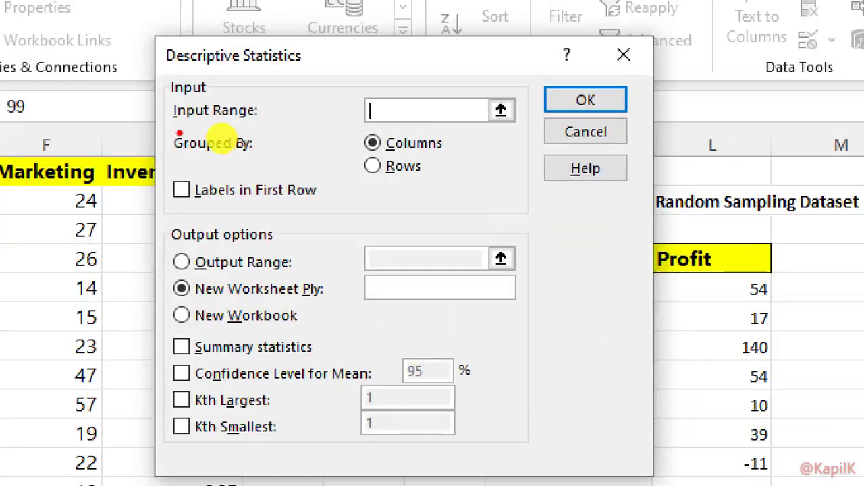
Set the Descriptive Statistics input range to the Inventory column with its heading, G1:G4249
{"action": "left_click_drag", "start_coordinate": [220, 139], "coordinate": [277, 138]}
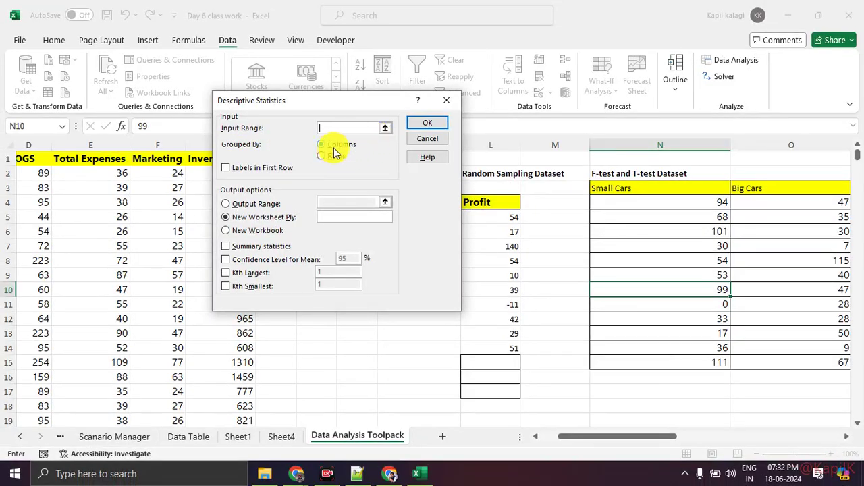
{"action": "left_click", "coordinate": [385, 129]}
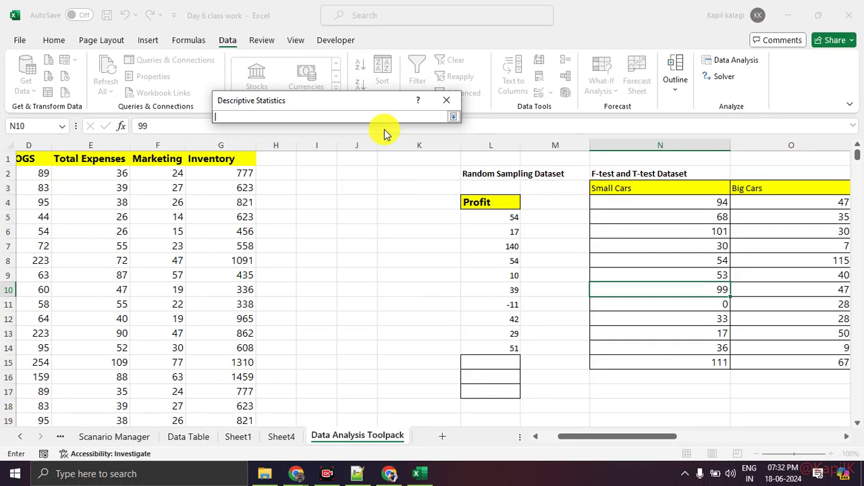
{"action": "left_click", "coordinate": [240, 161]}
{"action": "key", "text": "ctrl+shift+Down"}
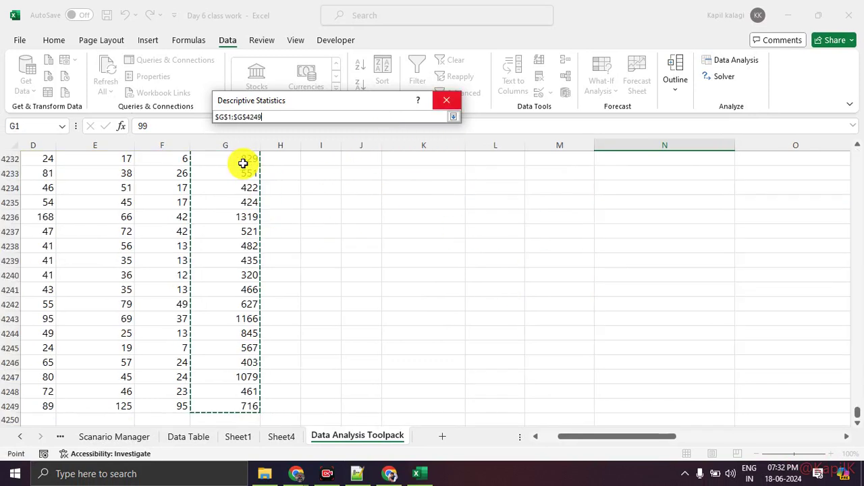
{"action": "left_click", "coordinate": [454, 117]}
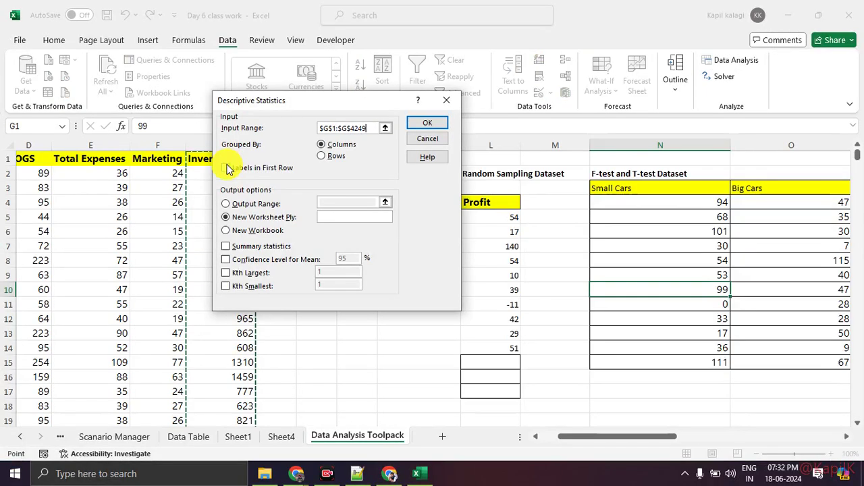
Run Descriptive Statistics to a new worksheet with first-row labels, summary statistics, 95% confidence level, and Kth largest and smallest of 1
{"action": "left_click", "coordinate": [212, 162]}
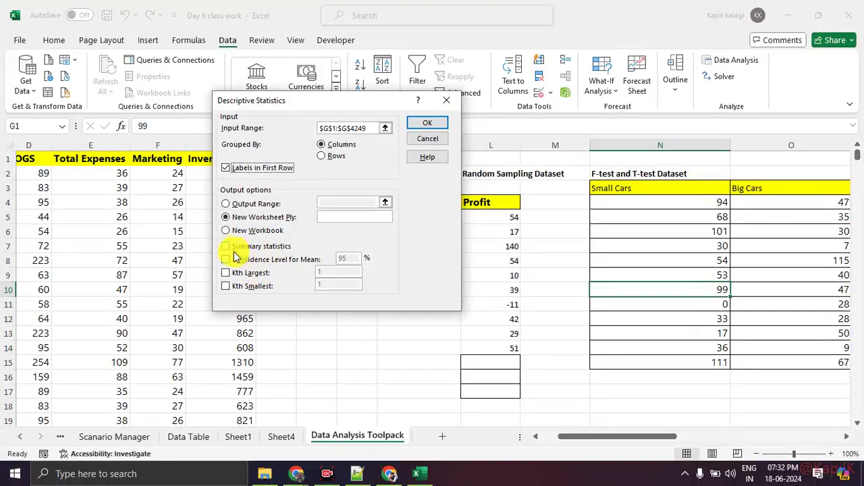
{"action": "left_click", "coordinate": [230, 247]}
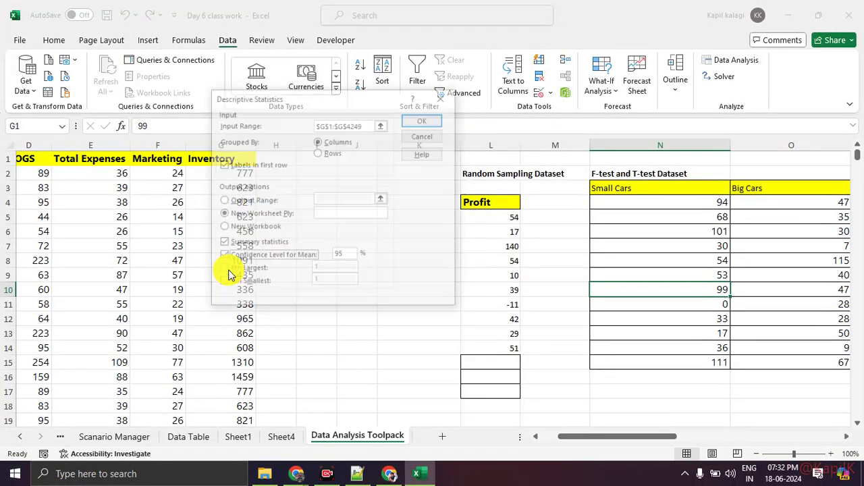
{"action": "left_click", "coordinate": [225, 270]}
{"action": "left_click", "coordinate": [224, 281]}
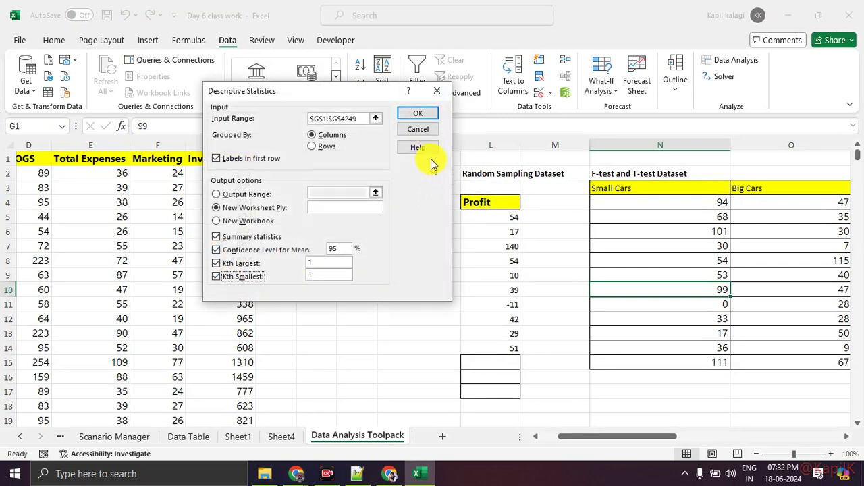
{"action": "left_click", "coordinate": [418, 114]}
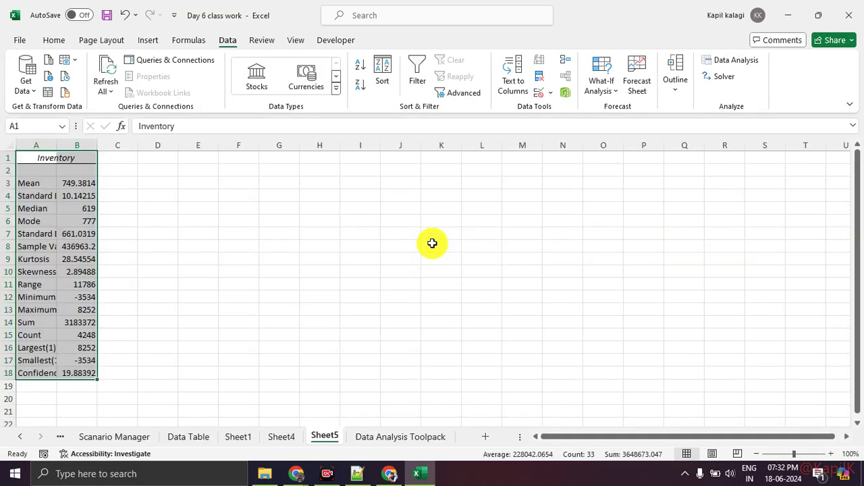
Fit columns A and B of the Inventory statistics output to their contents and deselect the table
{"action": "double_click", "coordinate": [57, 145]}
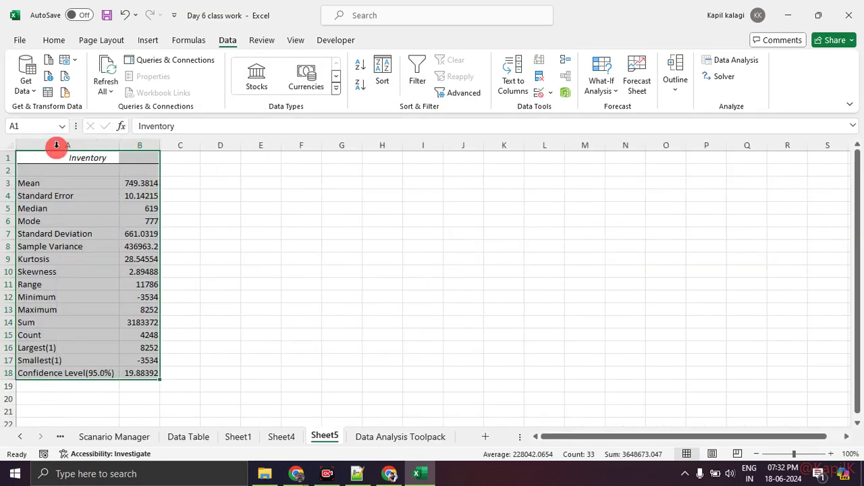
{"action": "double_click", "coordinate": [160, 144]}
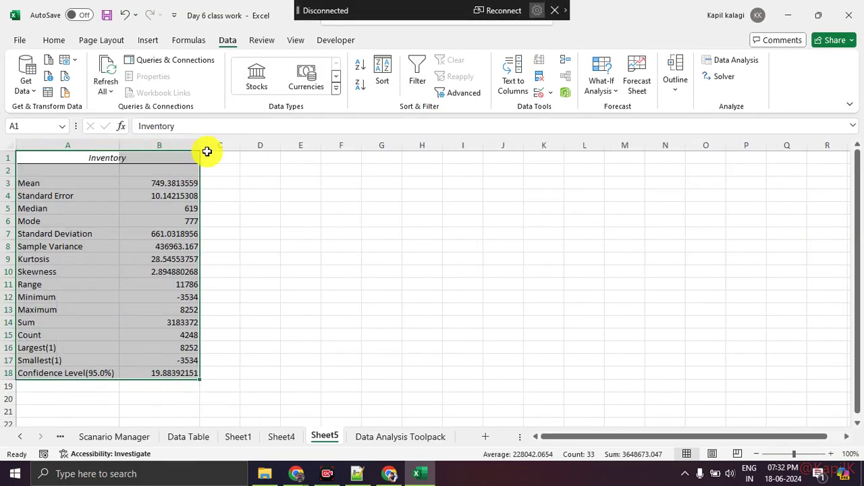
{"action": "left_click", "coordinate": [289, 217]}
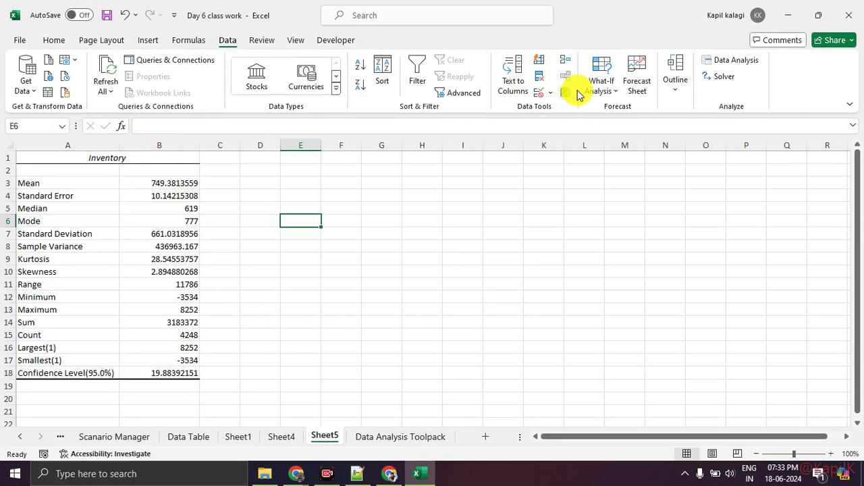
{"action": "left_click", "coordinate": [310, 478]}
{"action": "left_click", "coordinate": [254, 421]}
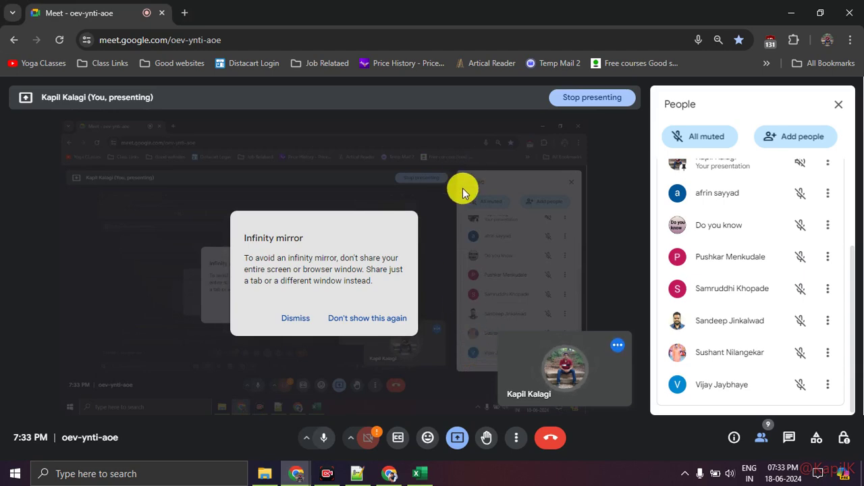
{"action": "key", "text": "alt+Tab"}
{"action": "key", "text": "alt+Tab"}
{"action": "left_click", "coordinate": [425, 474]}
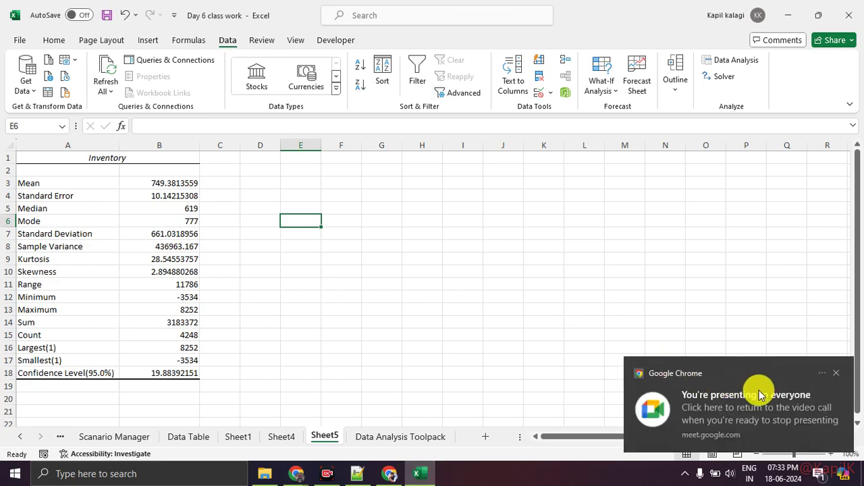
Switch to the Google Meet window, try to connect to the TV wireless display, and dismiss the presenting notification
{"action": "left_click", "coordinate": [793, 397]}
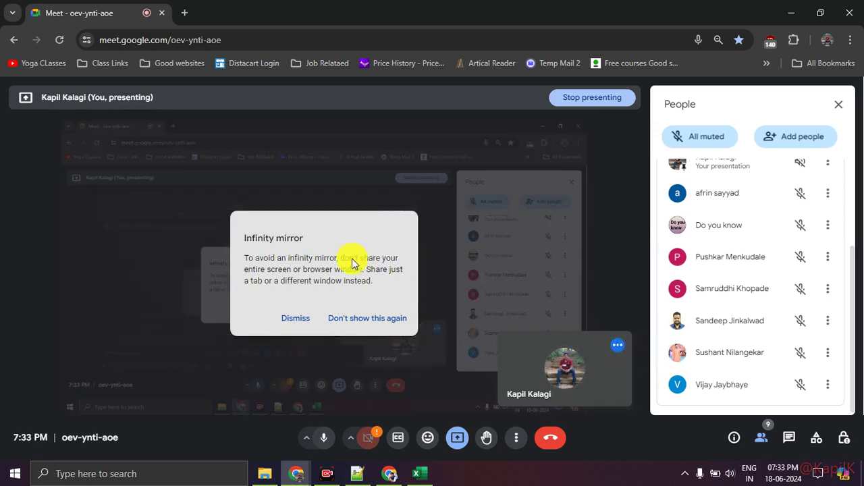
{"action": "key", "text": "super+k"}
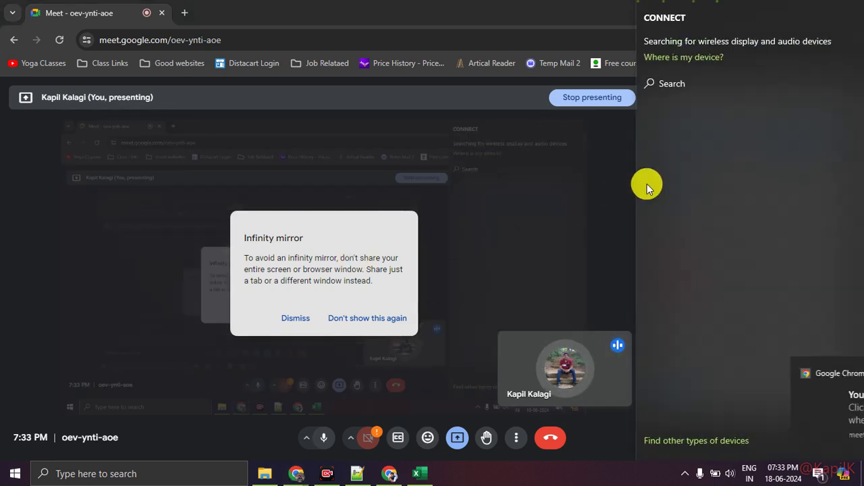
{"action": "left_click", "coordinate": [718, 128]}
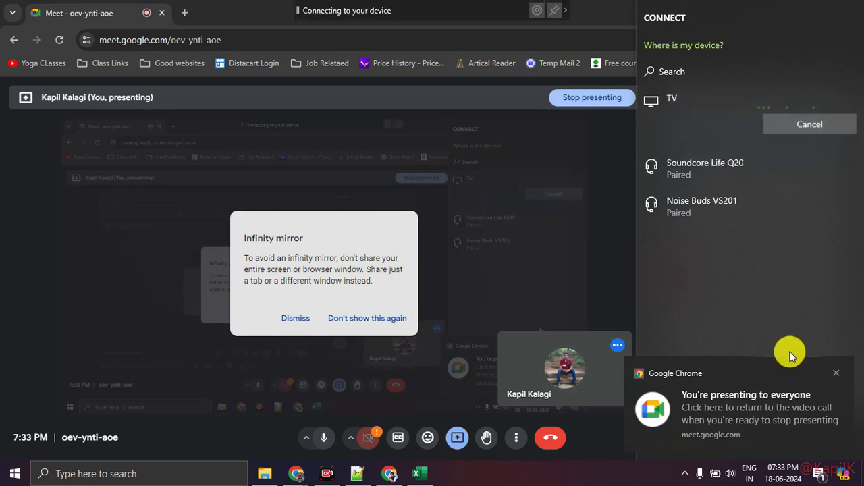
{"action": "left_click", "coordinate": [835, 375]}
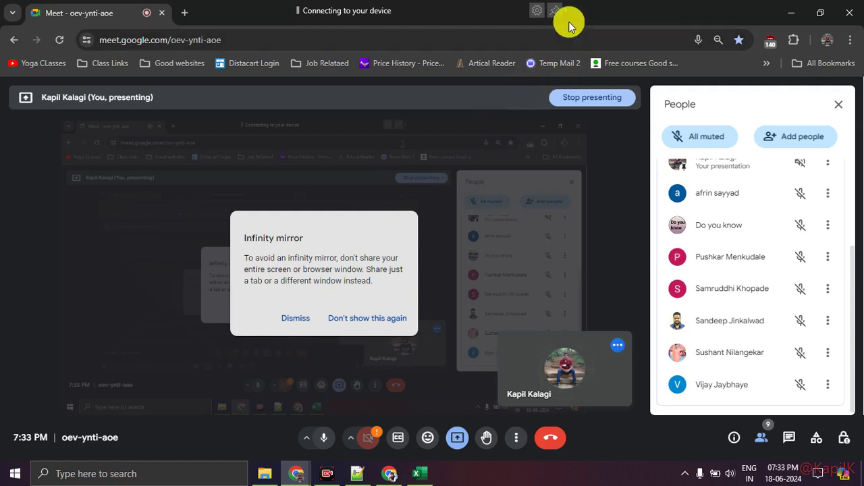
Retry the wireless display connection to the TV from the Google Meet window and dismiss the notification again
{"action": "left_click", "coordinate": [423, 476]}
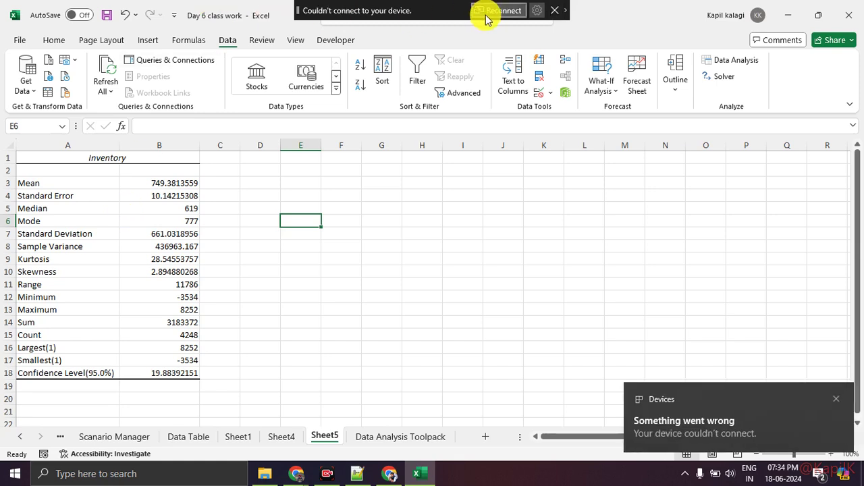
{"action": "left_click", "coordinate": [294, 469]}
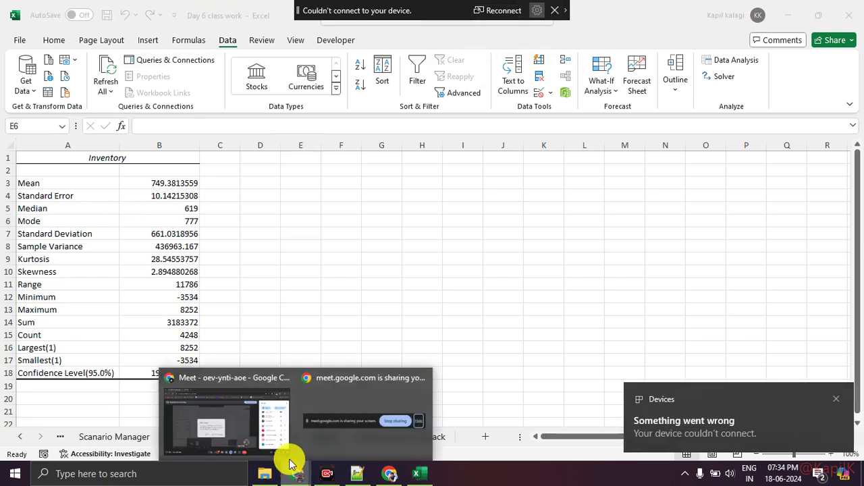
{"action": "left_click", "coordinate": [262, 428]}
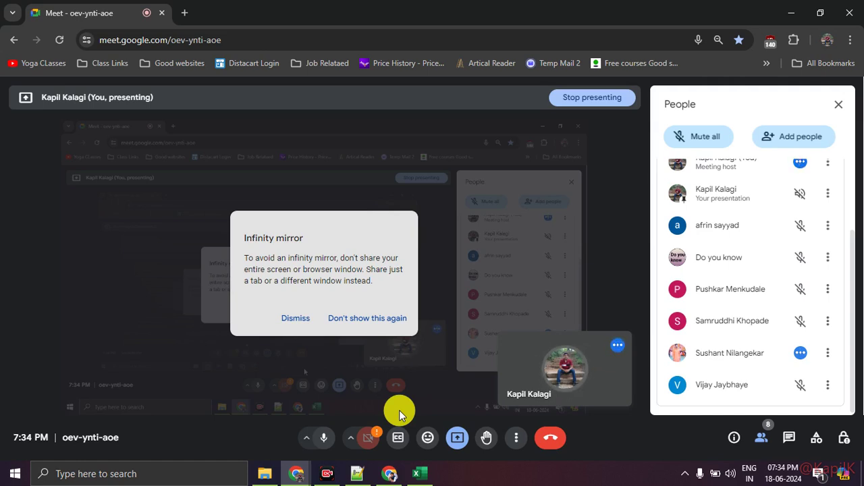
{"action": "key", "text": "super+k"}
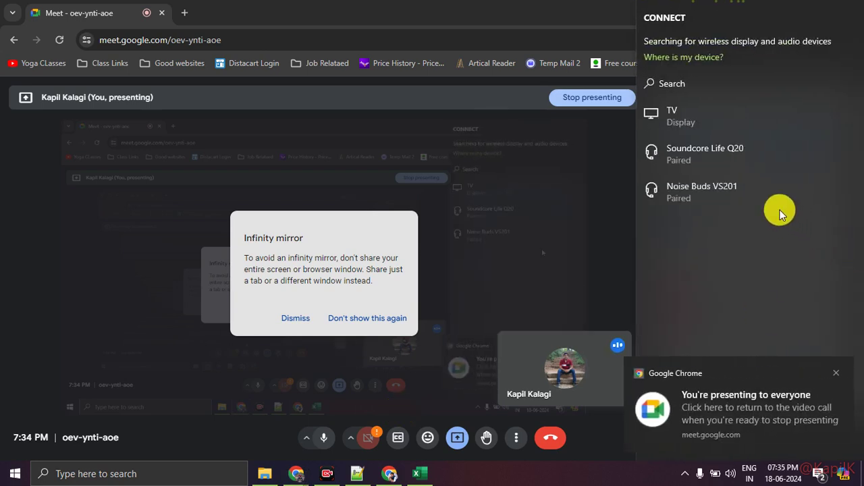
{"action": "left_click", "coordinate": [749, 125]}
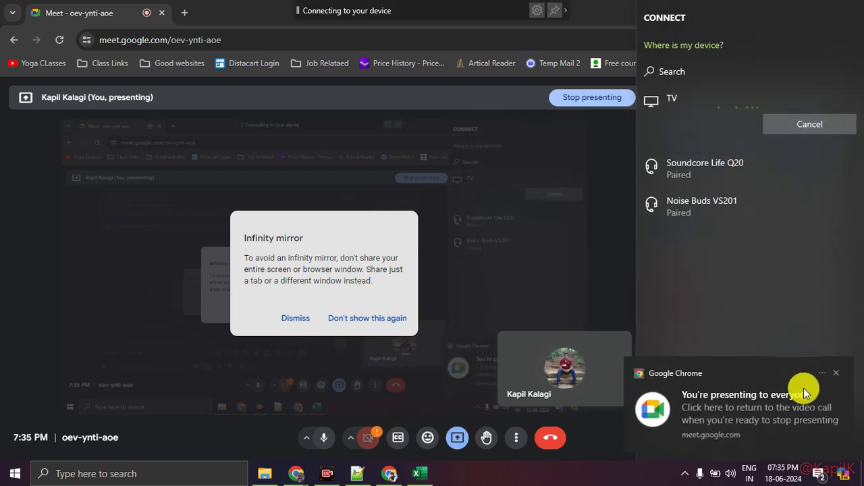
{"action": "left_click", "coordinate": [833, 377]}
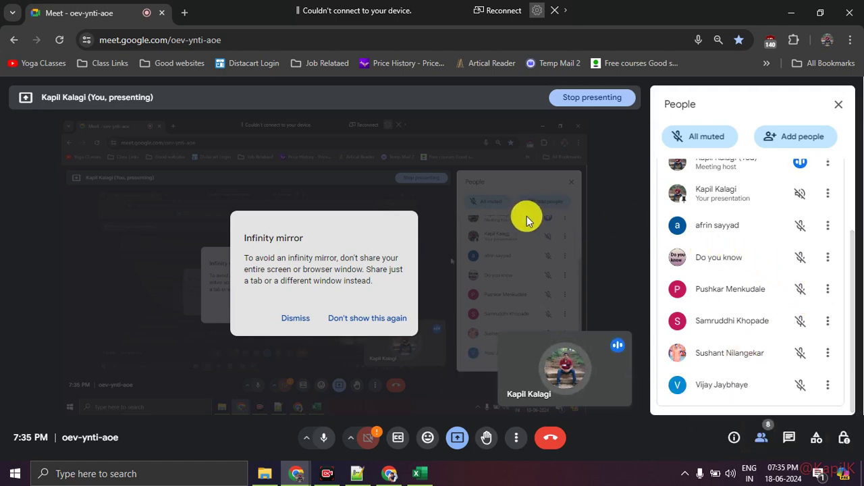
{"action": "key", "text": "alt+Tab"}
{"action": "key", "text": "alt+Tab"}
{"action": "key", "text": "alt+Tab"}
{"action": "left_click", "coordinate": [329, 473]}
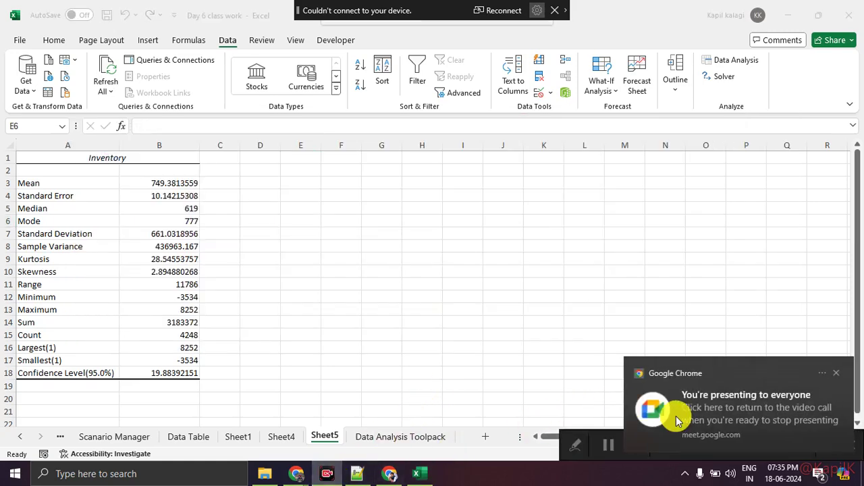
{"action": "left_click", "coordinate": [835, 374]}
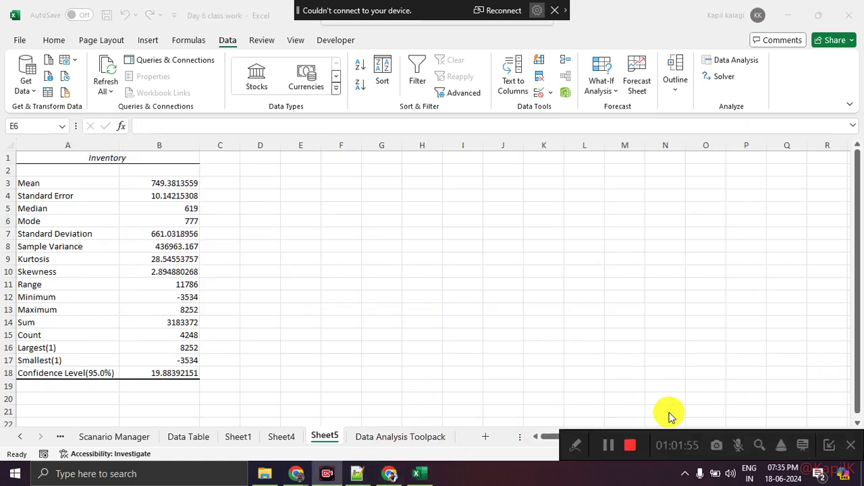